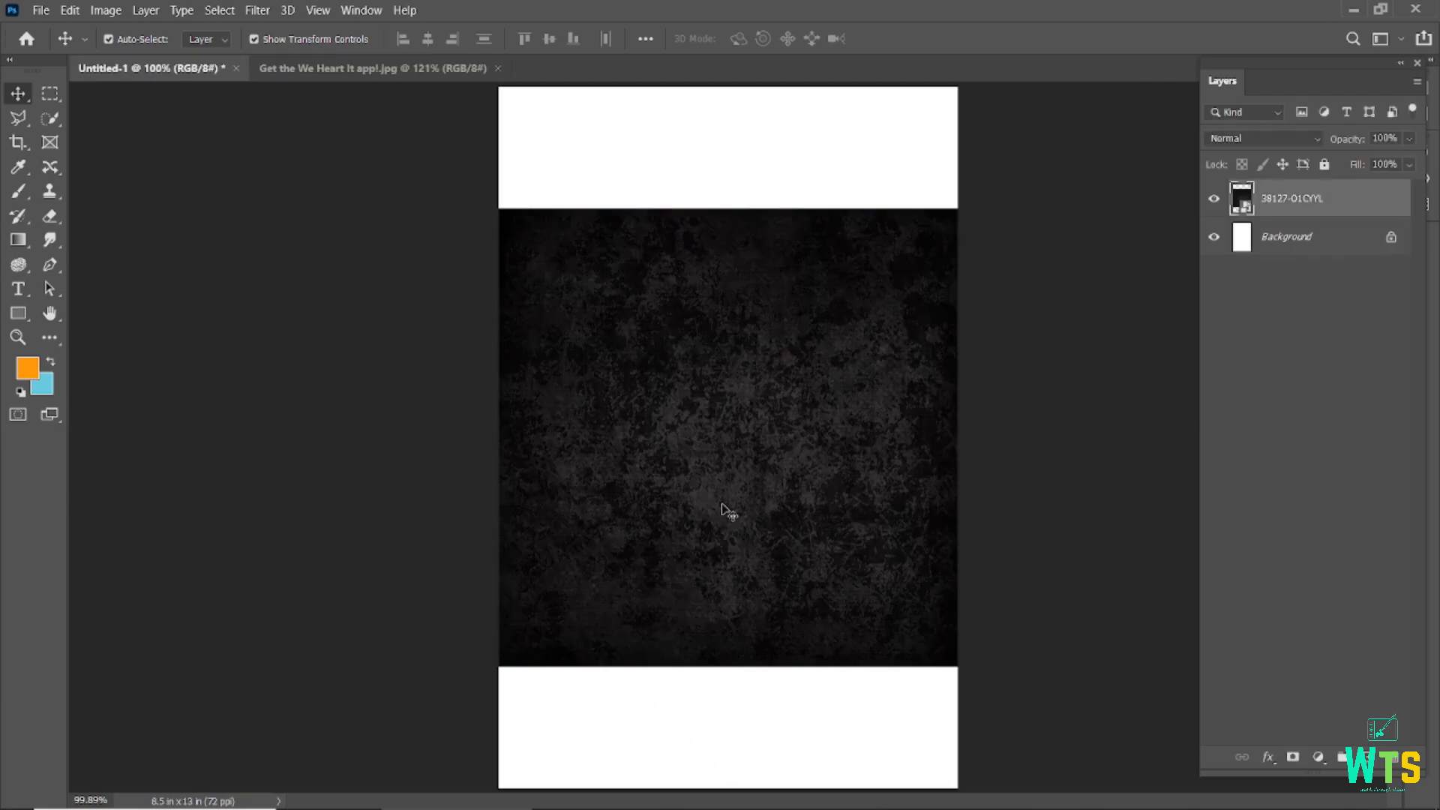
Enlarge the dark grunge texture until it overhangs both canvas sides, and align it with the page's top edge
{"action": "key", "text": "ctrl+t"}
{"action": "left_click_drag", "start_coordinate": [955, 547], "coordinate": [1025, 621]}
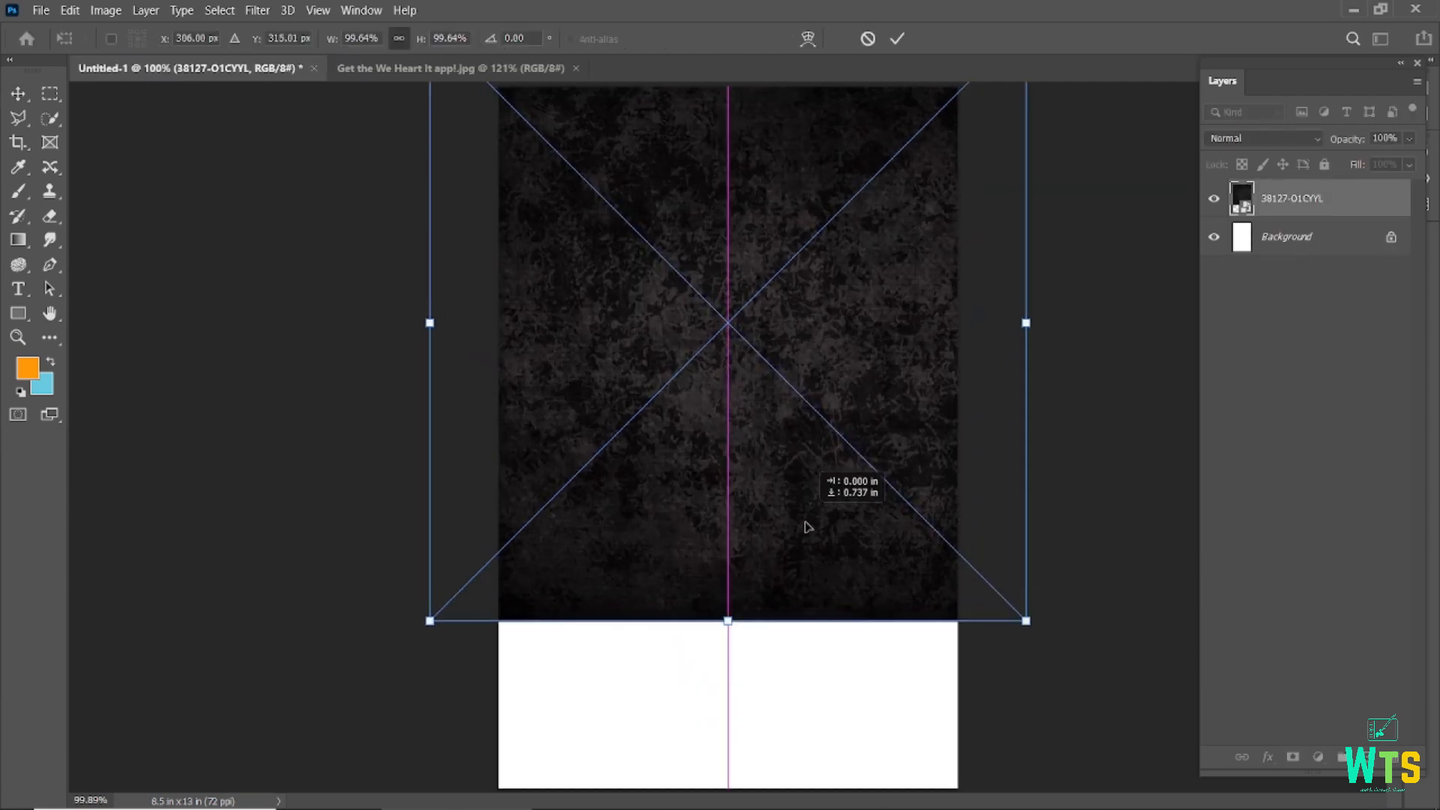
{"action": "left_click_drag", "start_coordinate": [868, 212], "coordinate": [868, 273]}
{"action": "left_click", "coordinate": [1103, 363]}
{"action": "key", "text": "ctrl+0"}
{"action": "key", "text": "ctrl+t"}
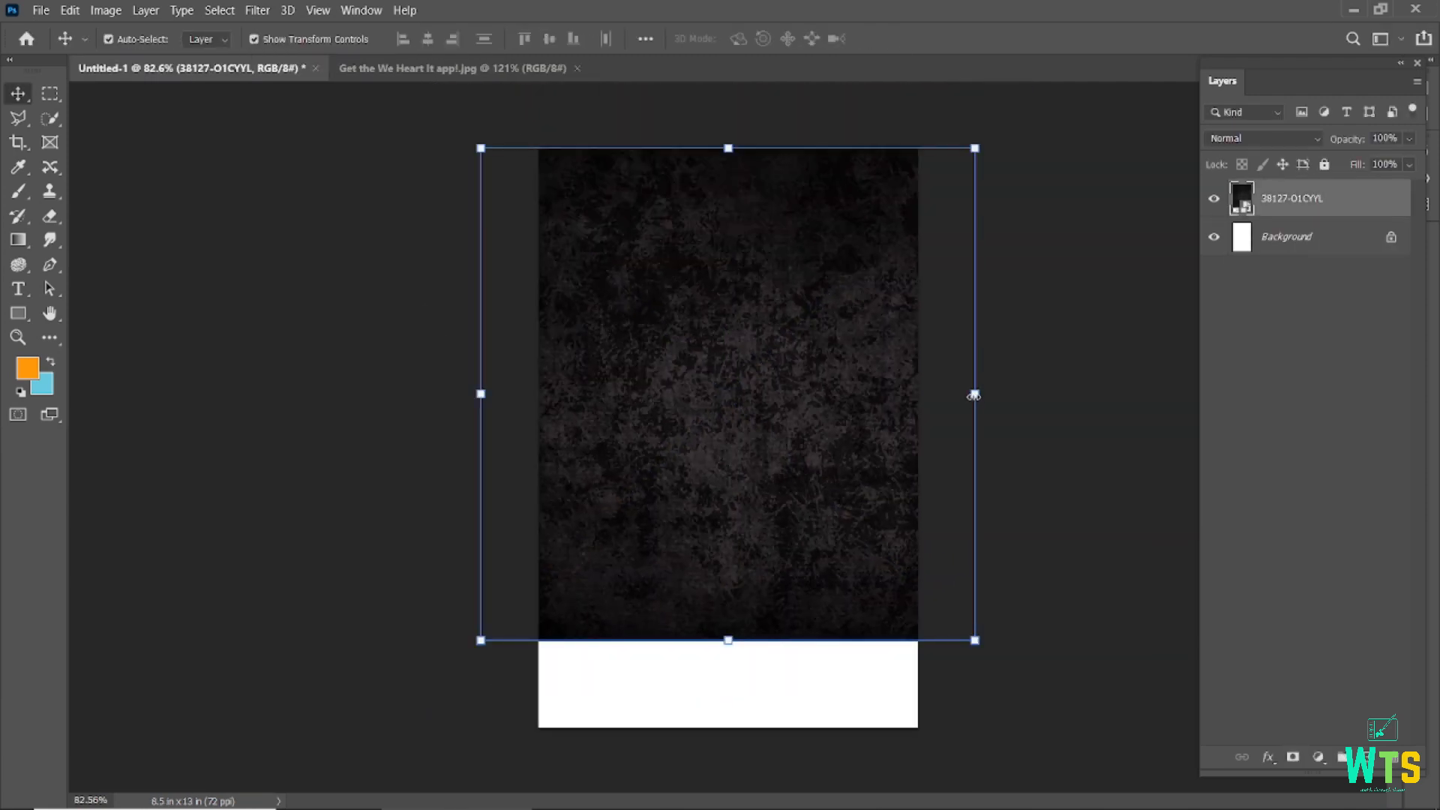
Scale the texture to 85.73% and squeeze its width to 8.5 in so it fits the canvas width as a wall
{"action": "left_click_drag", "start_coordinate": [973, 391], "coordinate": [942, 395]}
{"action": "left_click_drag", "start_coordinate": [796, 426], "coordinate": [796, 399]}
{"action": "left_click", "coordinate": [897, 39]}
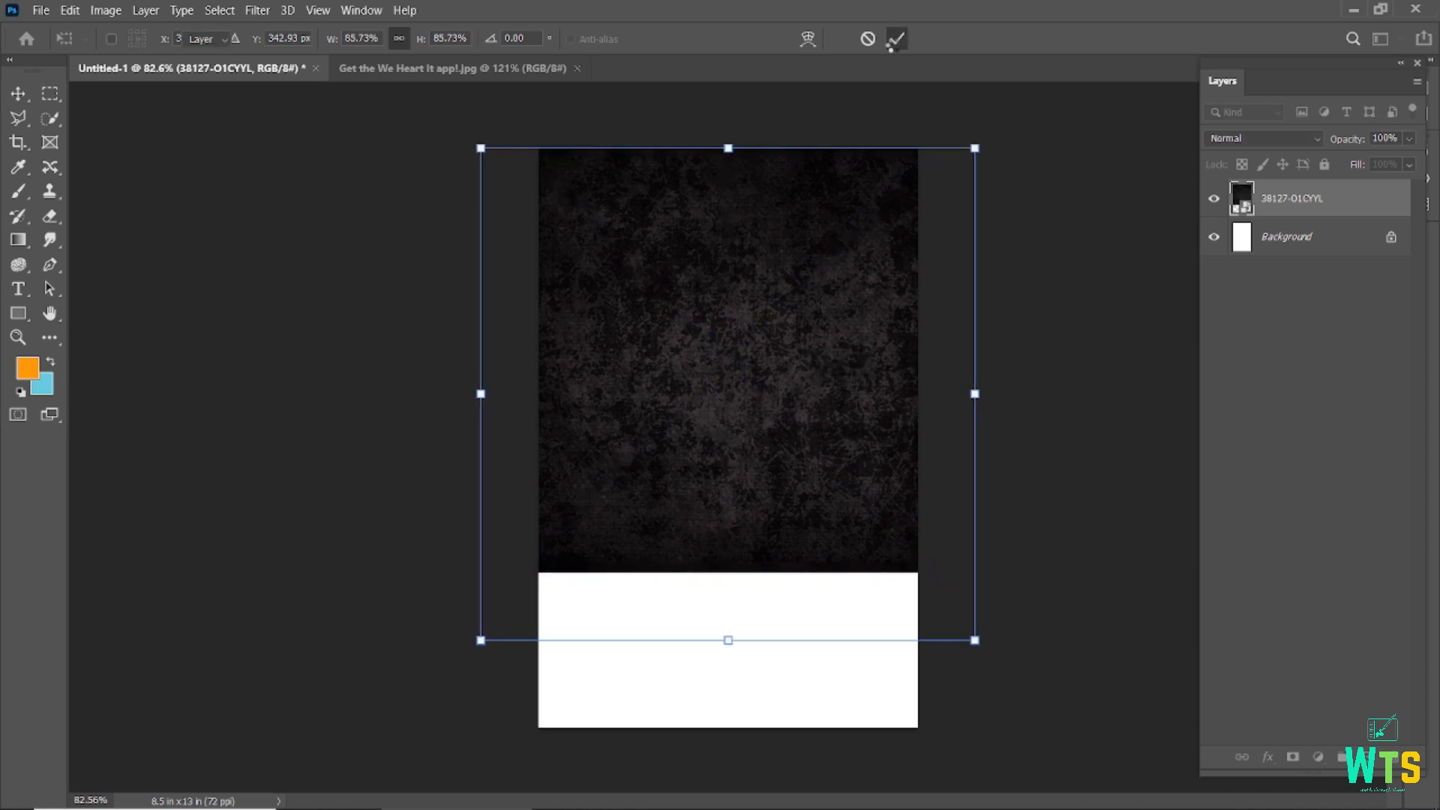
{"action": "key", "text": "ctrl+t"}
{"action": "left_click_drag", "start_coordinate": [940, 360], "coordinate": [918, 372]}
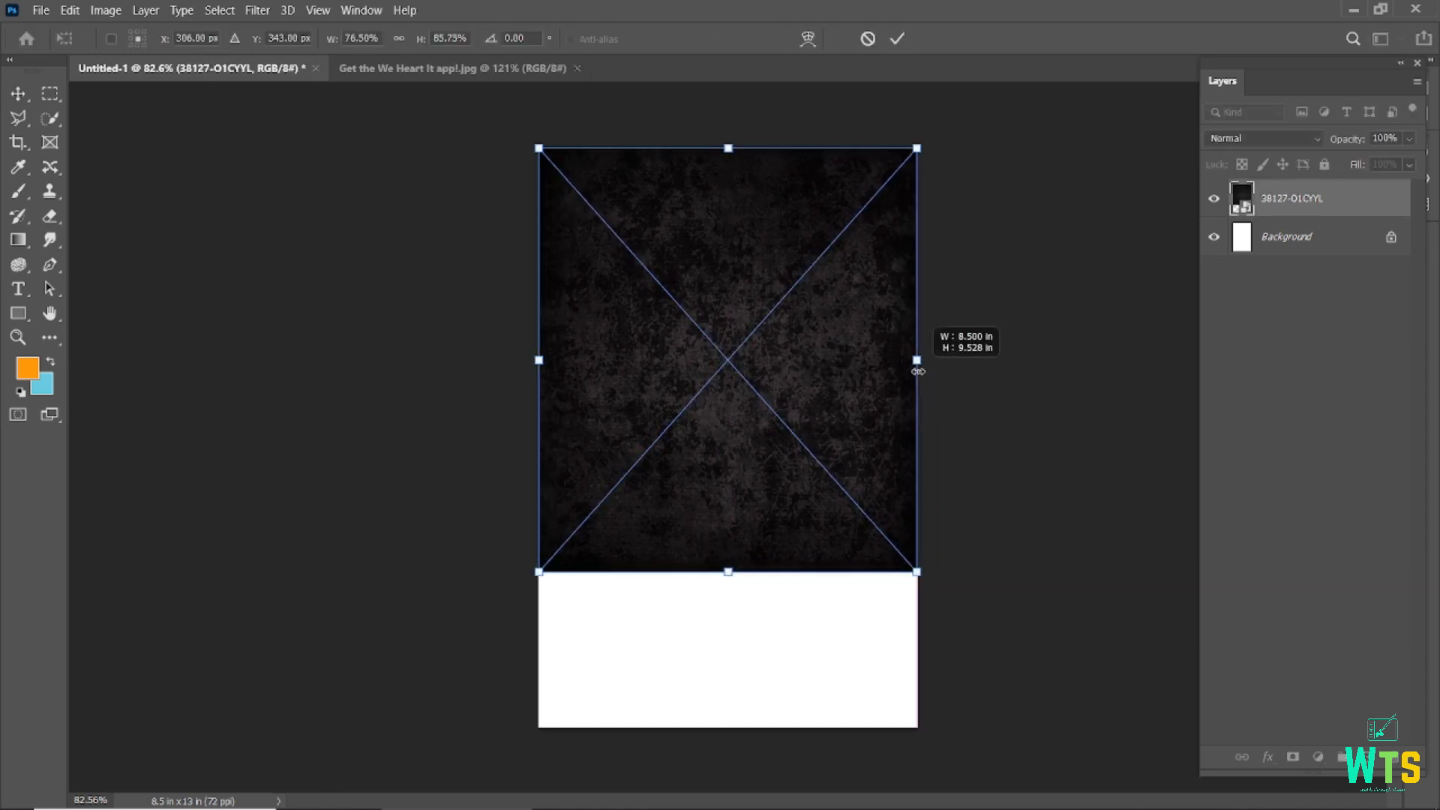
{"action": "left_click", "coordinate": [898, 39]}
Duplicate the wall texture down over the white area and place the copy beneath the original in the layer stack
{"action": "left_click_drag", "start_coordinate": [772, 375], "coordinate": [772, 598]}
{"action": "left_click_drag", "start_coordinate": [1333, 201], "coordinate": [1334, 253]}
{"action": "scroll", "coordinate": [990, 485], "scroll_direction": "down", "scroll_amount": 2}
{"action": "mouse_move", "coordinate": [789, 603]}
{"action": "left_mouse_down"}
{"action": "mouse_move", "coordinate": [796, 584]}
{"action": "mouse_move", "coordinate": [795, 610]}
{"action": "mouse_move", "coordinate": [778, 603]}
{"action": "left_mouse_up"}
{"action": "right_click", "coordinate": [778, 602]}
{"action": "key", "text": "Escape"}
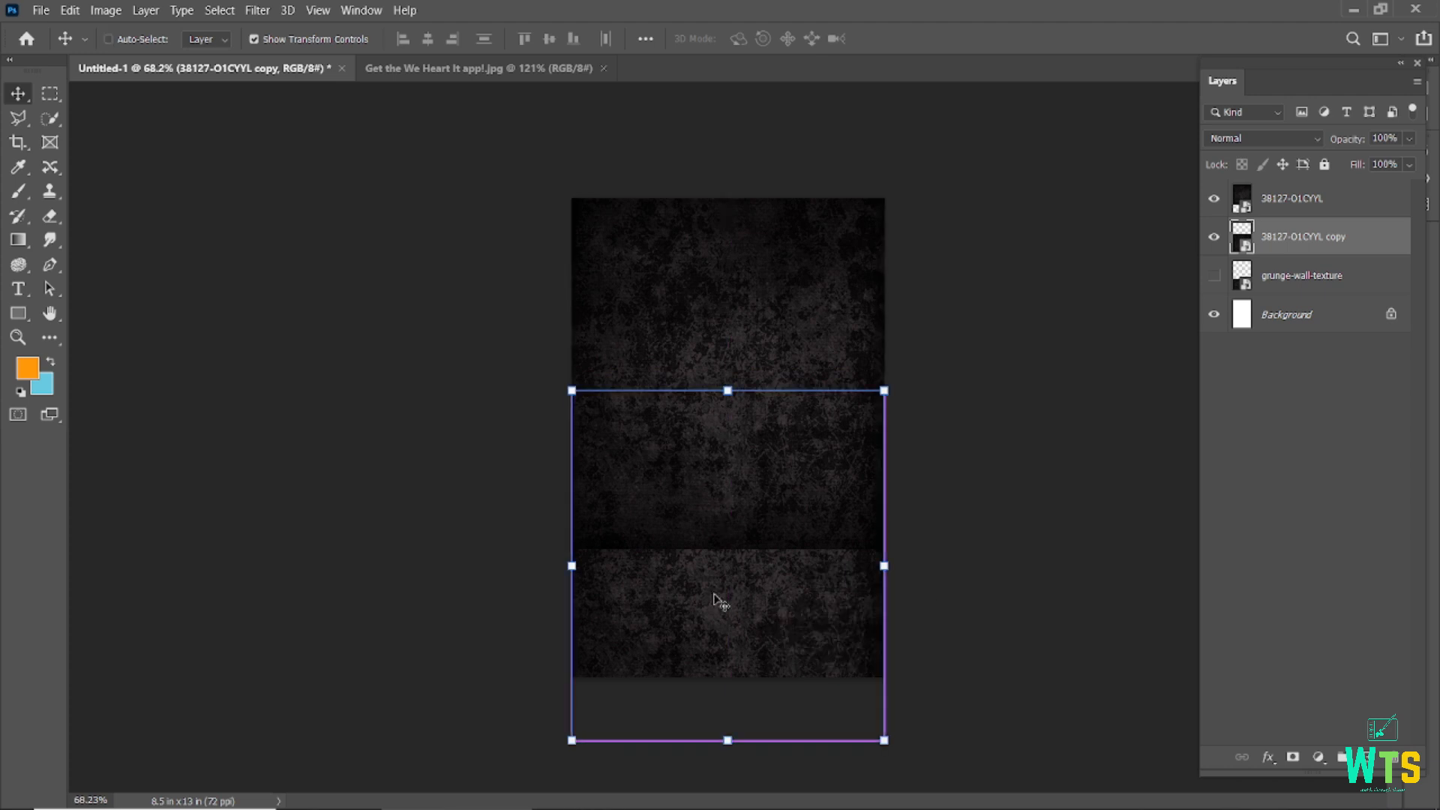
Distort the texture copy in perspective by pinching its top edge inward about 11.2°, and lower that edge
{"action": "key", "text": "ctrl+t"}
{"action": "right_click", "coordinate": [705, 594]}
{"action": "left_click", "coordinate": [628, 402]}
{"action": "left_click_drag", "start_coordinate": [571, 392], "coordinate": [640, 407]}
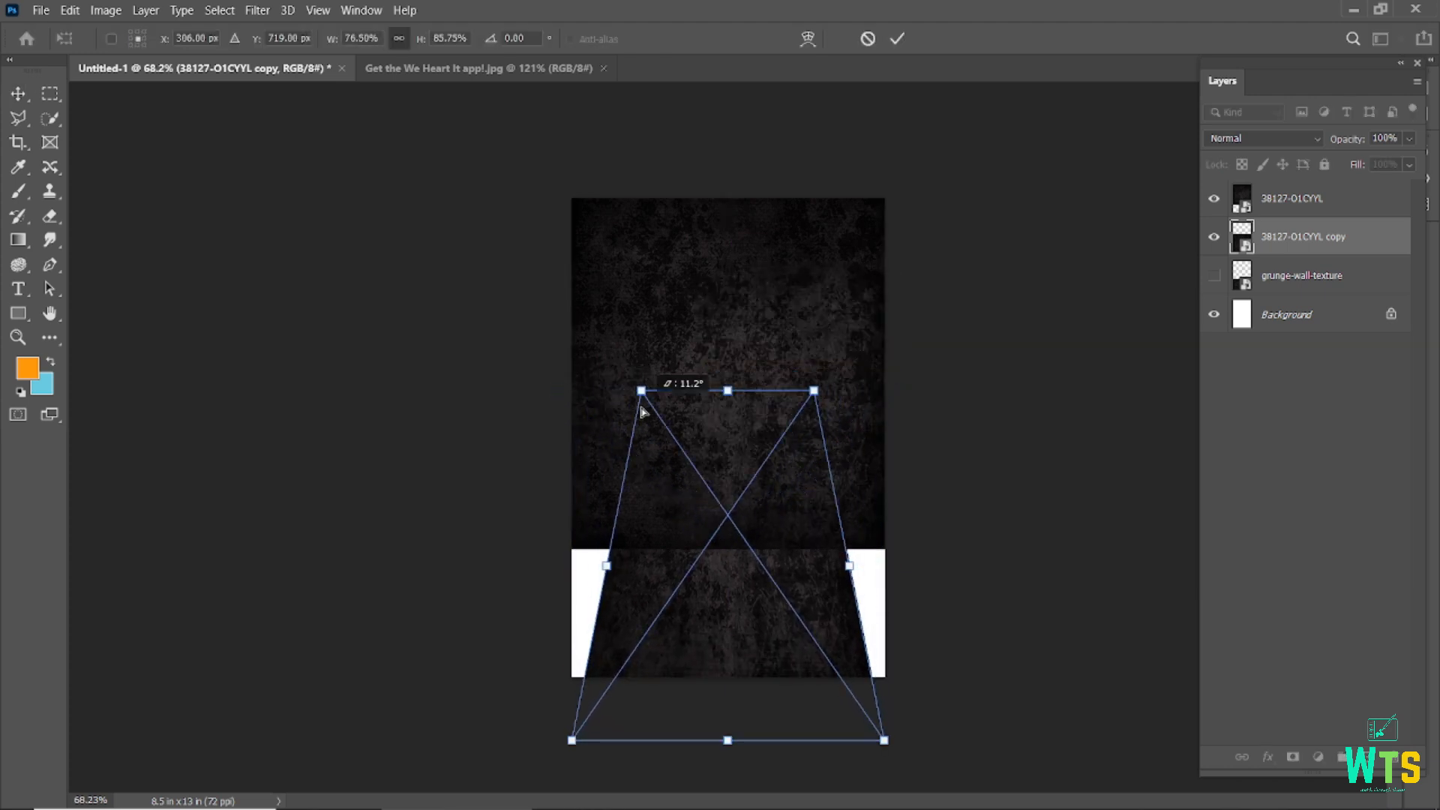
{"action": "left_click_drag", "start_coordinate": [730, 392], "coordinate": [737, 501]}
Widen the perspective copy past both canvas sides, flatten it vertically into a floor, and apply the transform
{"action": "key", "text": "ctrl+plus"}
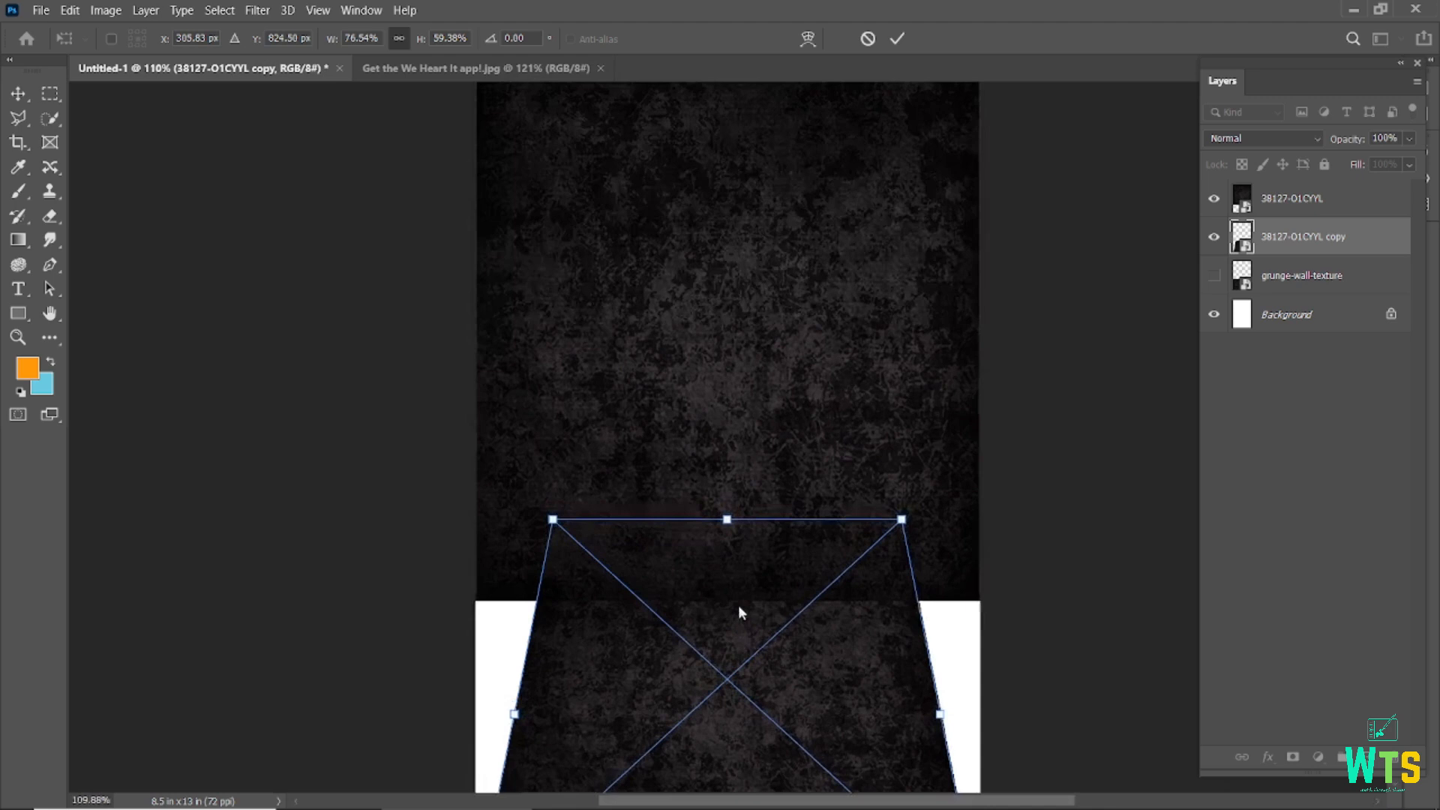
{"action": "scroll", "coordinate": [787, 508], "scroll_direction": "down", "scroll_amount": 5}
{"action": "left_click_drag", "start_coordinate": [972, 621], "coordinate": [1092, 650]}
{"action": "key", "text": "ctrl+0"}
{"action": "left_click_drag", "start_coordinate": [730, 469], "coordinate": [732, 564]}
{"action": "scroll", "coordinate": [739, 627], "scroll_direction": "down", "scroll_amount": 3}
{"action": "left_click", "coordinate": [898, 39]}
{"action": "left_click", "coordinate": [1054, 464]}
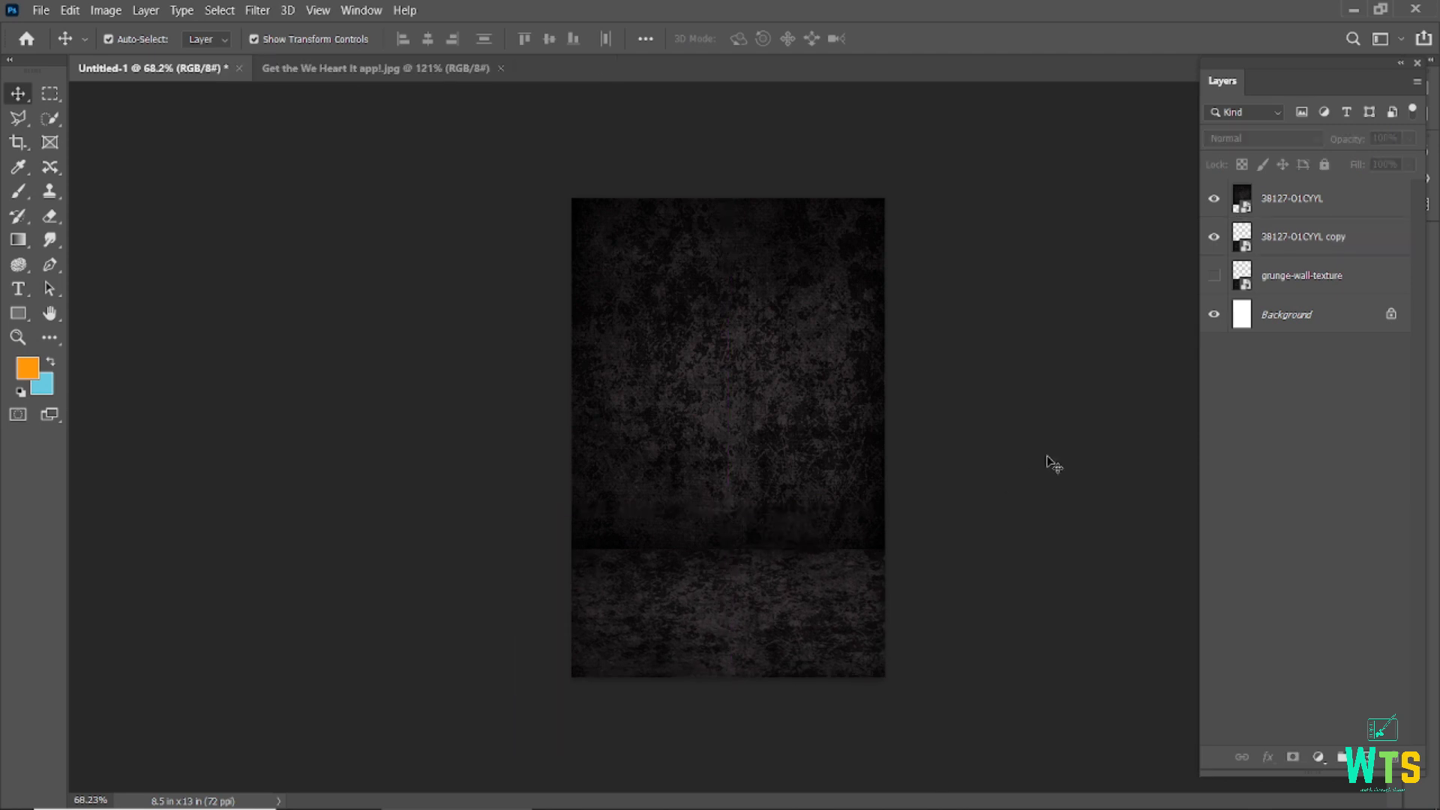
Delete the hidden grunge-wall-texture layer
{"action": "key", "text": "ctrl+0"}
{"action": "left_click_drag", "start_coordinate": [1238, 280], "coordinate": [1397, 759]}
Switch to the burger photo document and unlock its background layer
{"action": "left_click", "coordinate": [433, 73]}
{"action": "left_click", "coordinate": [1386, 200]}
{"action": "left_click", "coordinate": [1090, 259]}
{"action": "scroll", "coordinate": [750, 224], "scroll_direction": "up", "scroll_amount": 5}
{"action": "scroll", "coordinate": [750, 233], "scroll_direction": "down", "scroll_amount": 5}
{"action": "scroll", "coordinate": [739, 366], "scroll_direction": "up", "scroll_amount": 3}
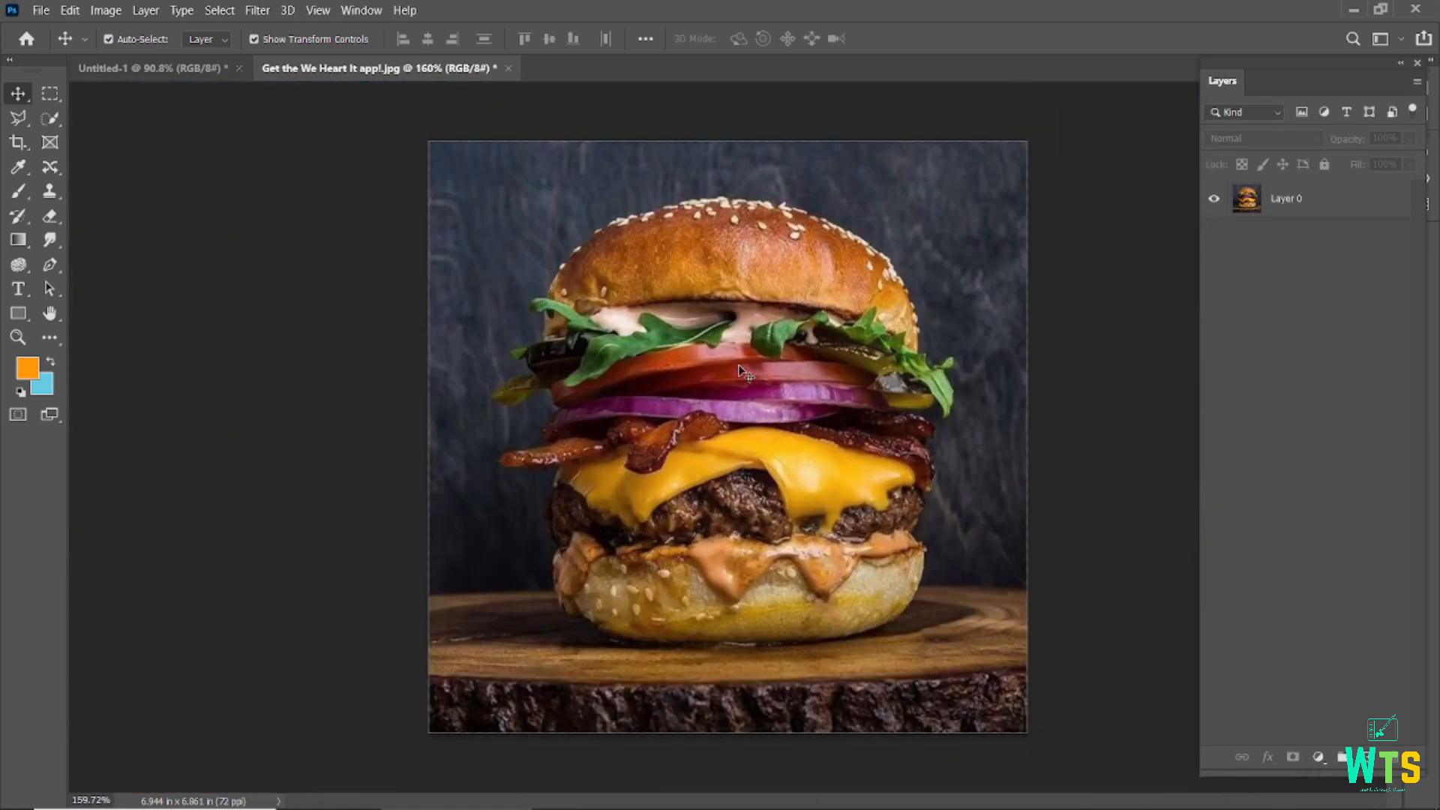
Select the burger automatically with Select Subject
{"action": "left_click", "coordinate": [743, 371]}
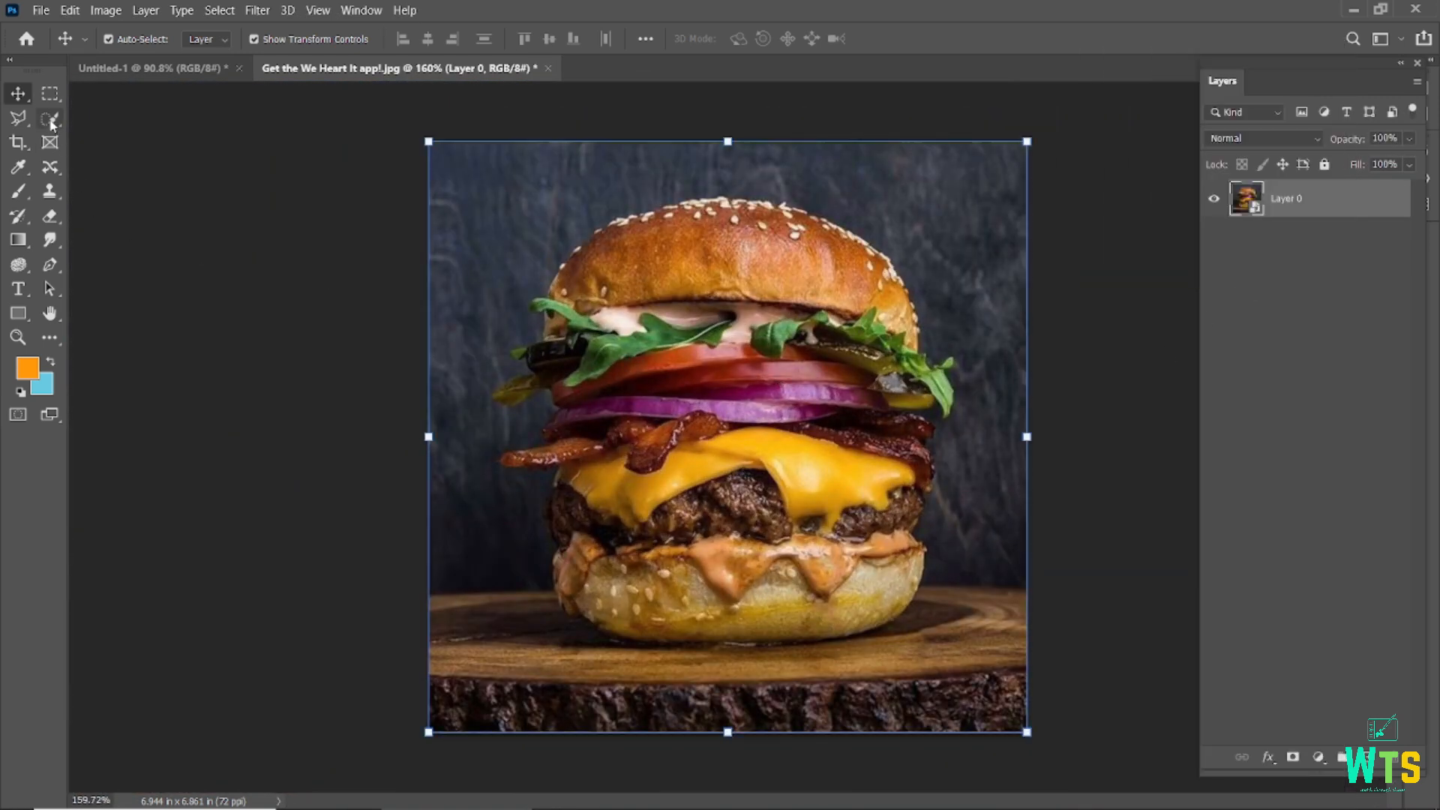
{"action": "left_click", "coordinate": [50, 121]}
{"action": "left_click", "coordinate": [542, 38]}
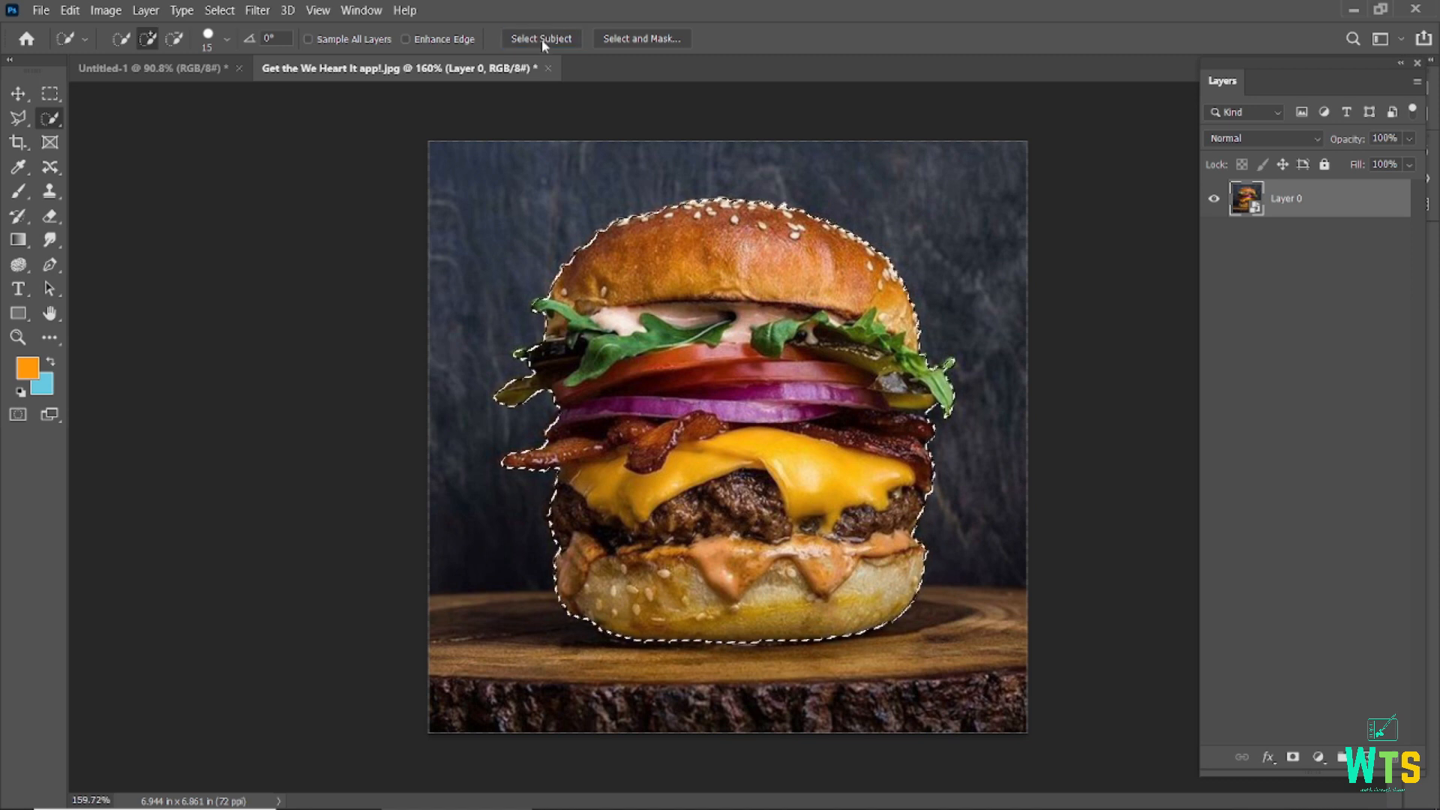
Examine the selection outline up close around the burger's bun, lettuce and fillings
{"action": "scroll", "coordinate": [563, 357], "scroll_direction": "up", "scroll_amount": 4}
{"action": "scroll", "coordinate": [552, 418], "scroll_direction": "up", "scroll_amount": 4}
{"action": "left_click_drag", "start_coordinate": [880, 353], "coordinate": [562, 316]}
{"action": "left_click_drag", "start_coordinate": [847, 451], "coordinate": [630, 129]}
{"action": "scroll", "coordinate": [629, 129], "scroll_direction": "down", "scroll_amount": 4}
{"action": "left_click_drag", "start_coordinate": [525, 375], "coordinate": [655, 152]}
{"action": "left_click_drag", "start_coordinate": [207, 137], "coordinate": [433, 266]}
{"action": "scroll", "coordinate": [433, 265], "scroll_direction": "up", "scroll_amount": 4}
{"action": "mouse_move", "coordinate": [498, 308]}
{"action": "left_mouse_down"}
{"action": "mouse_move", "coordinate": [478, 496]}
{"action": "mouse_move", "coordinate": [449, 182]}
{"action": "left_mouse_up"}
Reduce the Quick Selection brush to 7 and refine the selection along the burger's left side
{"action": "key", "text": "bracketleft"}
{"action": "key", "text": "bracketleft"}
{"action": "key", "text": "bracketleft"}
{"action": "key", "text": "bracketleft"}
{"action": "left_click_drag", "start_coordinate": [528, 315], "coordinate": [560, 281]}
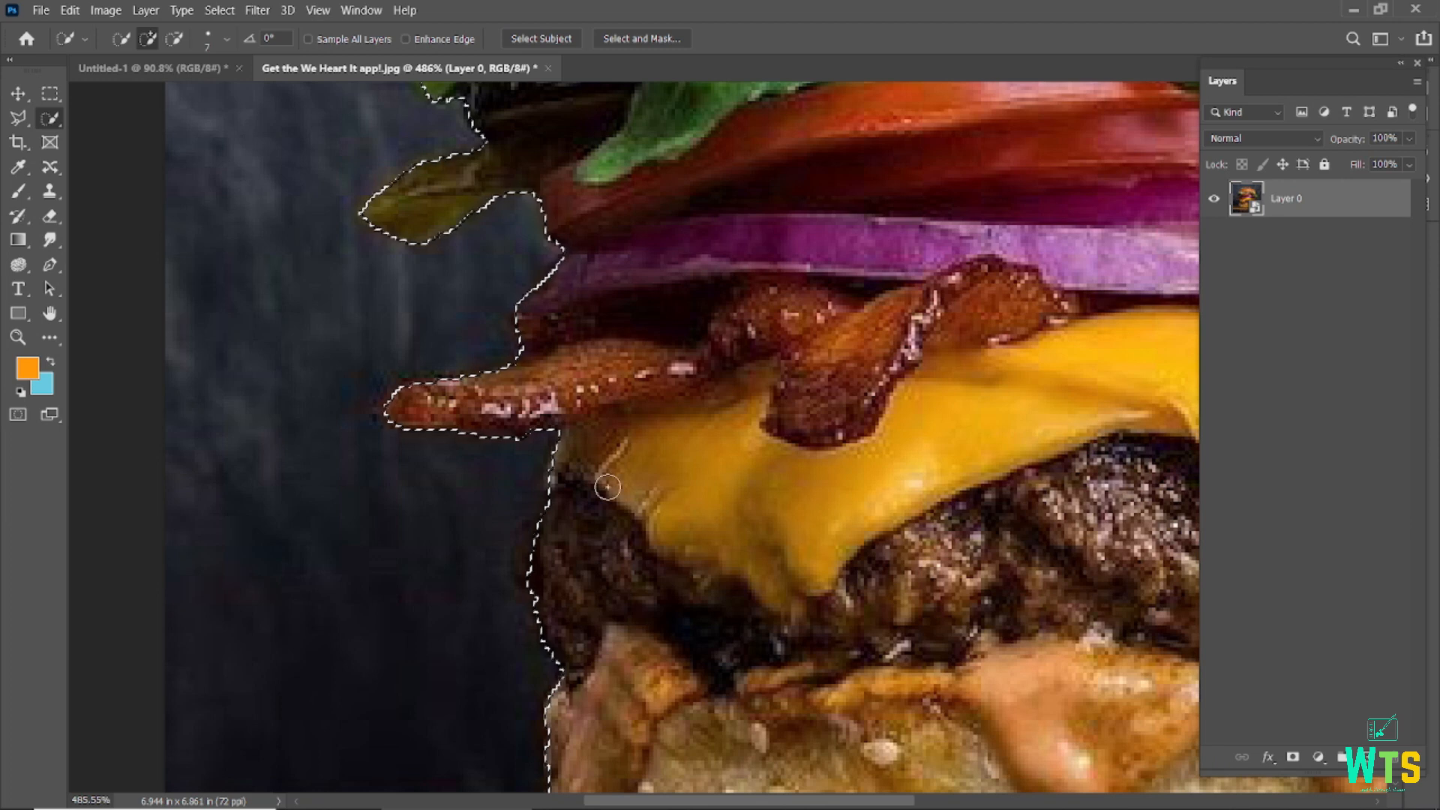
{"action": "left_click_drag", "start_coordinate": [589, 435], "coordinate": [496, 248]}
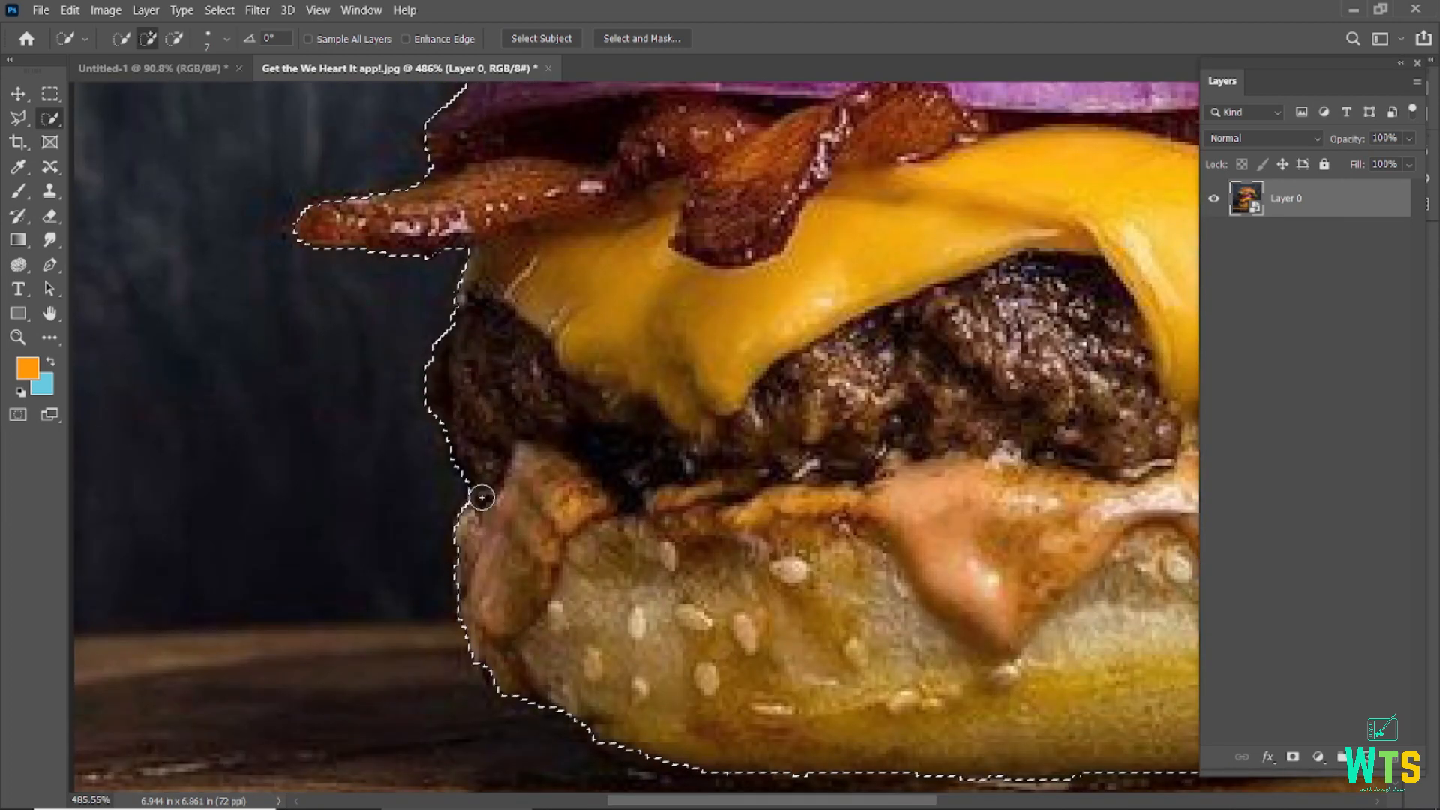
Refine the selection along the bottom bun's lower edge and undo the stroke that spills onto the wooden board
{"action": "left_click_drag", "start_coordinate": [500, 659], "coordinate": [312, 408]}
{"action": "mouse_move", "coordinate": [371, 445]}
{"action": "left_mouse_down"}
{"action": "mouse_move", "coordinate": [438, 462]}
{"action": "mouse_move", "coordinate": [470, 491]}
{"action": "mouse_move", "coordinate": [598, 505]}
{"action": "left_mouse_up"}
{"action": "mouse_move", "coordinate": [897, 442]}
{"action": "left_mouse_down"}
{"action": "mouse_move", "coordinate": [646, 501]}
{"action": "mouse_move", "coordinate": [791, 460]}
{"action": "left_mouse_up"}
{"action": "scroll", "coordinate": [646, 501], "scroll_direction": "down", "scroll_amount": 3}
{"action": "mouse_move", "coordinate": [600, 529]}
{"action": "left_mouse_down"}
{"action": "mouse_move", "coordinate": [481, 525]}
{"action": "mouse_move", "coordinate": [344, 480]}
{"action": "left_mouse_up"}
{"action": "scroll", "coordinate": [345, 480], "scroll_direction": "up", "scroll_amount": 4}
{"action": "left_click_drag", "start_coordinate": [493, 490], "coordinate": [540, 508]}
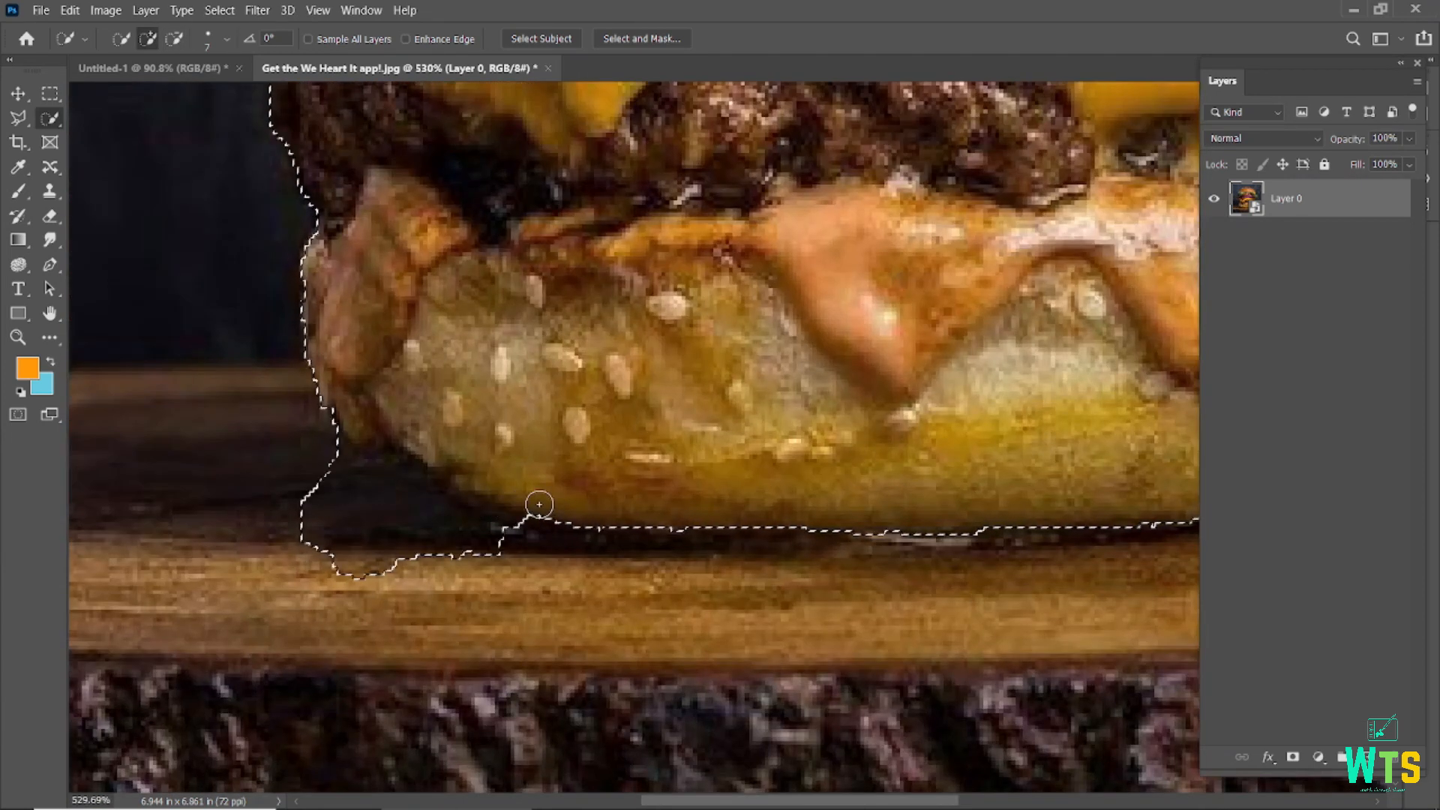
{"action": "key", "text": "ctrl+z"}
{"action": "scroll", "coordinate": [534, 511], "scroll_direction": "down", "scroll_amount": 4}
{"action": "left_click_drag", "start_coordinate": [625, 139], "coordinate": [486, 491]}
{"action": "scroll", "coordinate": [487, 492], "scroll_direction": "down", "scroll_amount": 3}
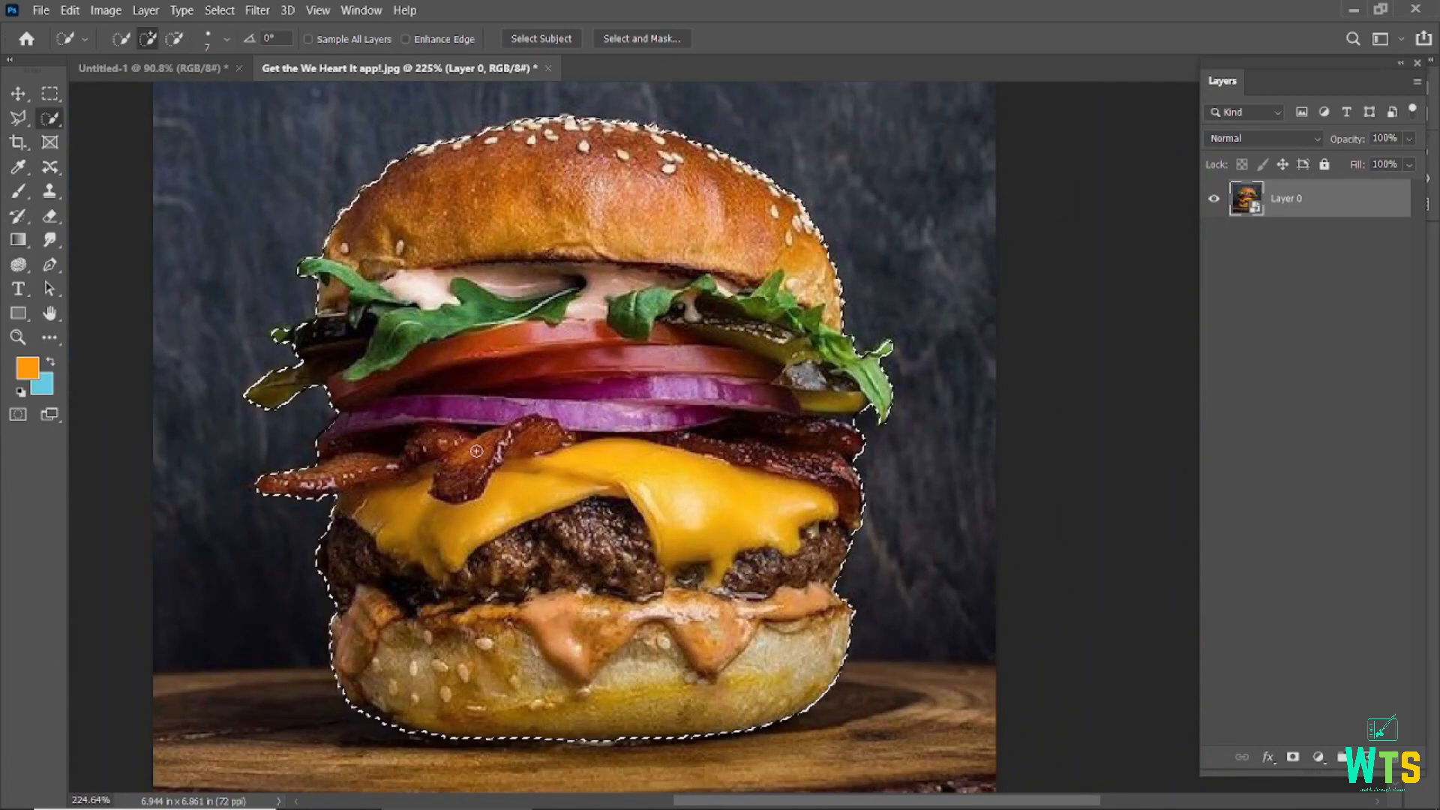
Invert the burger selection and rasterize the burger layer so its pixels can be deleted
{"action": "key", "text": "ctrl+shift+i"}
{"action": "key", "text": "Delete"}
{"action": "left_click", "coordinate": [724, 323]}
{"action": "right_click", "coordinate": [1287, 198]}
{"action": "left_click", "coordinate": [1193, 321]}
Delete the background around the burger and clear the selection
{"action": "key", "text": "Delete"}
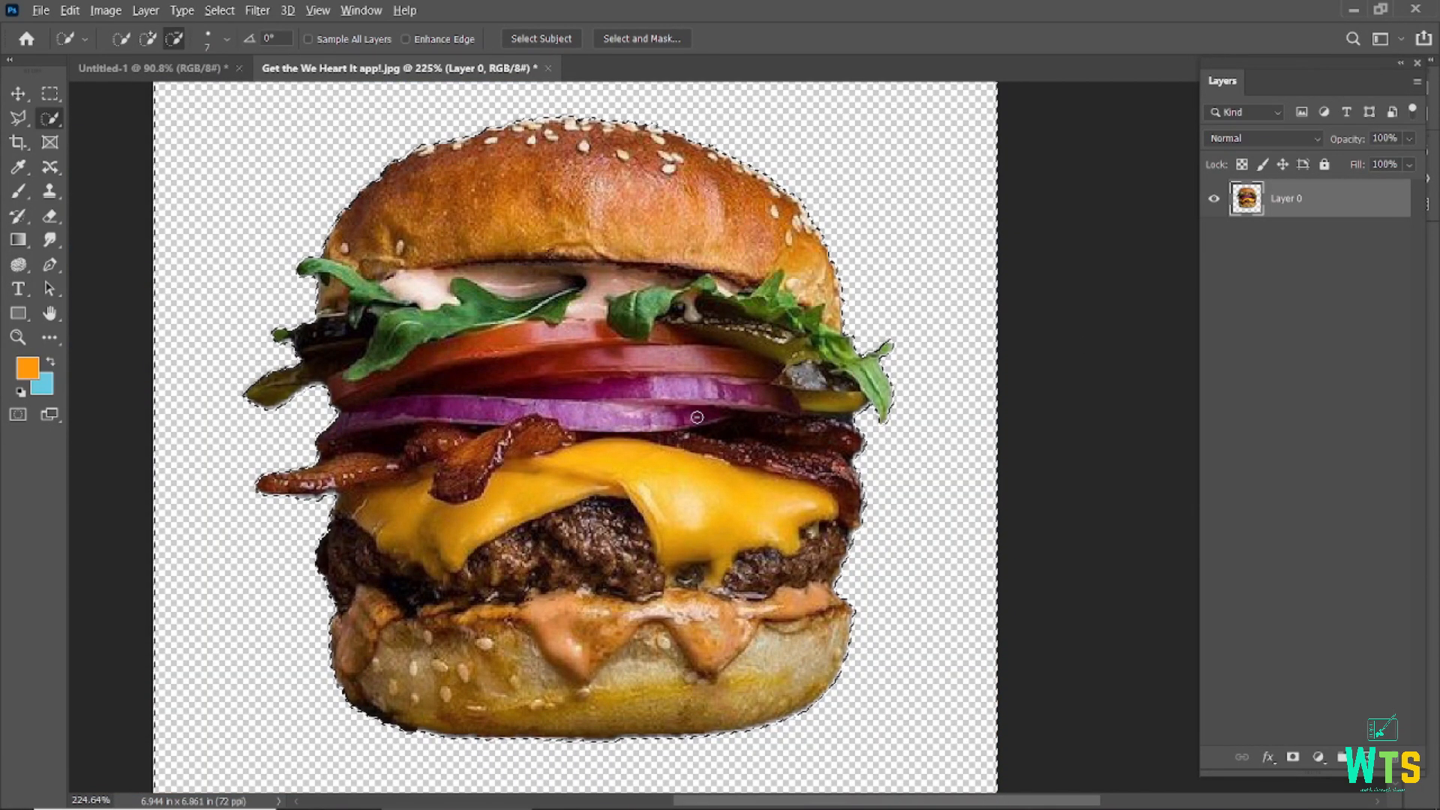
{"action": "scroll", "coordinate": [1077, 330], "scroll_direction": "down", "scroll_amount": 4}
{"action": "key", "text": "v"}
{"action": "key", "text": "ctrl+d"}
{"action": "left_click", "coordinate": [193, 228]}
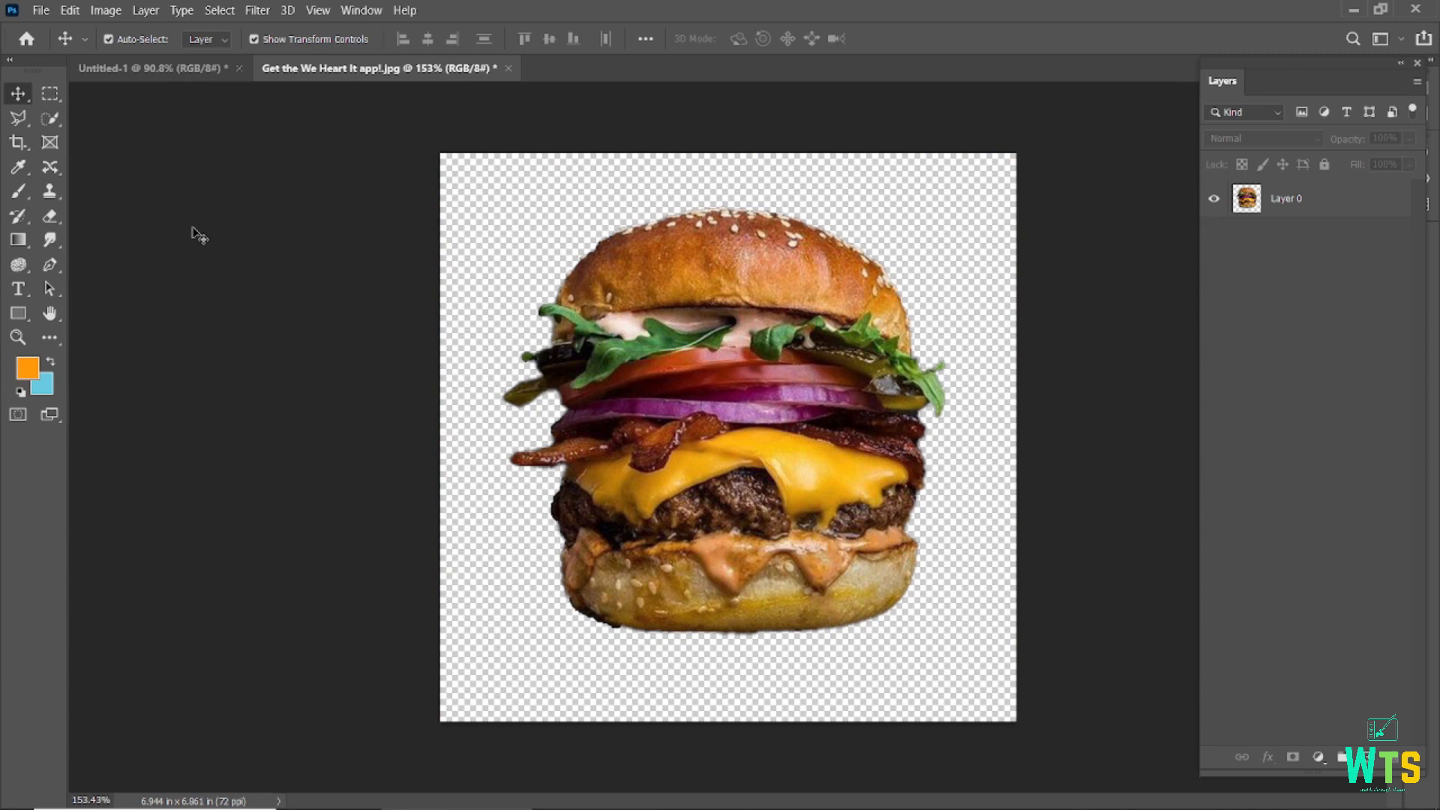
Bring the cut-out burger into the Untitled-1 document, centred horizontally where the wall meets the floor
{"action": "left_click_drag", "start_coordinate": [633, 228], "coordinate": [734, 512]}
{"action": "left_click", "coordinate": [1261, 314], "text": "ctrl"}
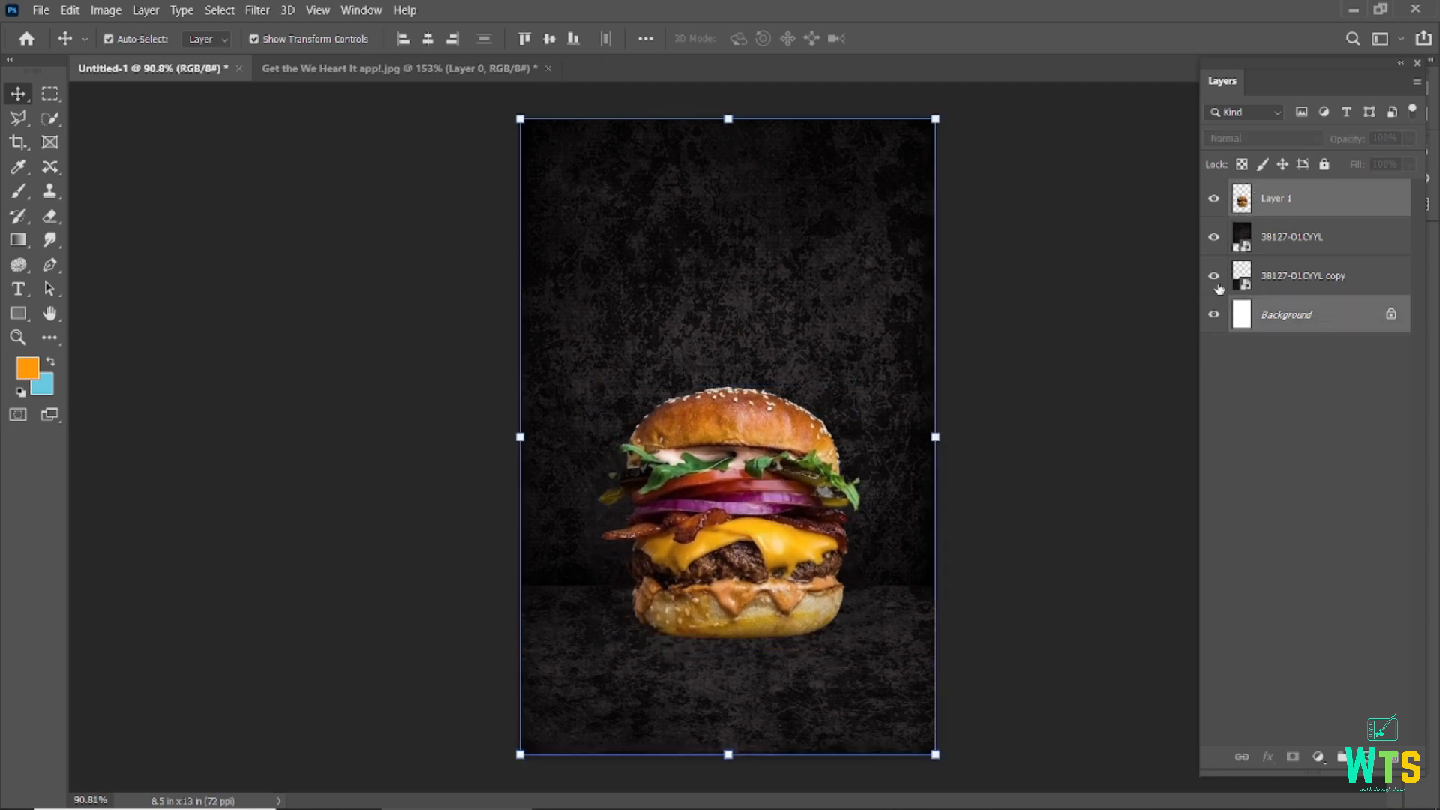
{"action": "left_click", "coordinate": [407, 324]}
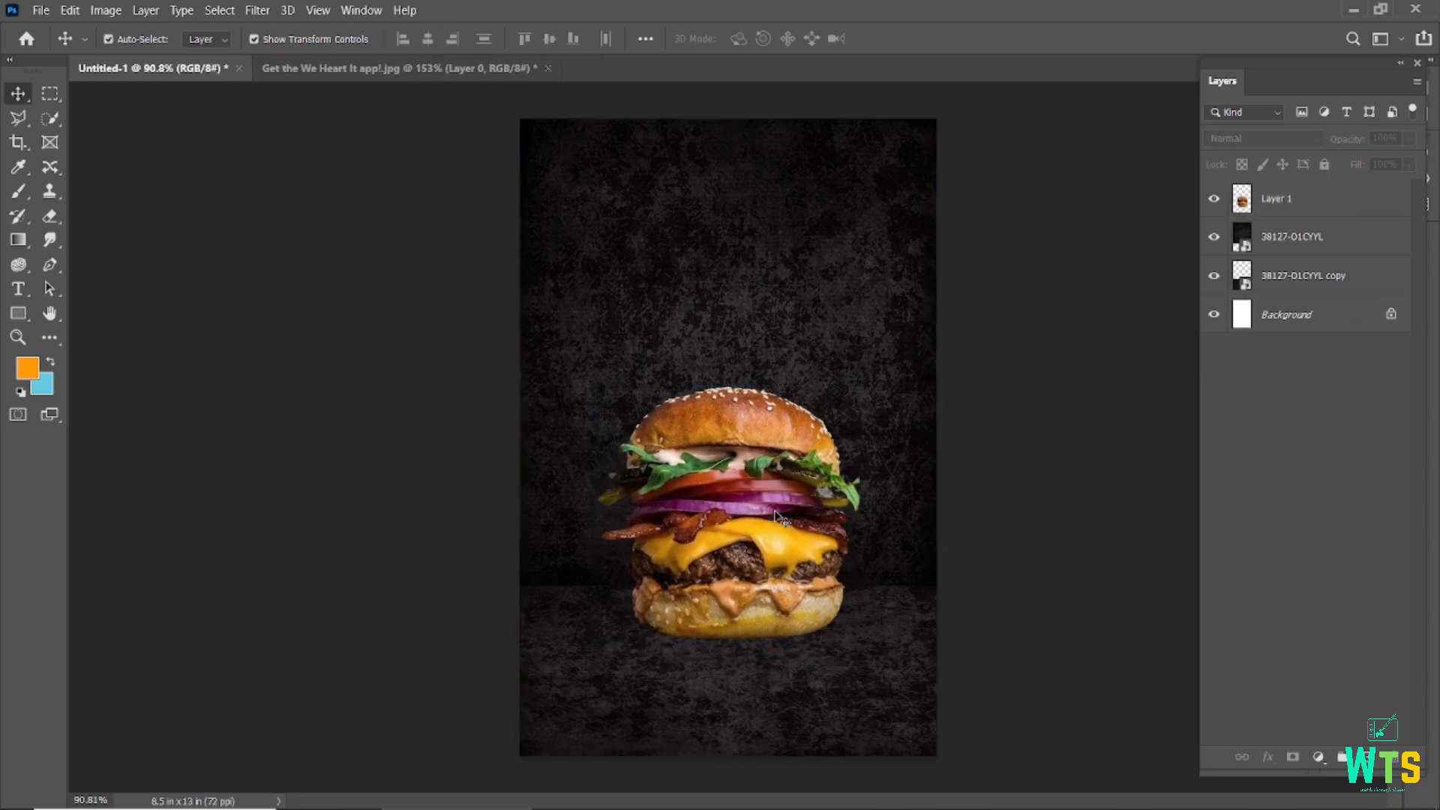
Add a new layer above the floor texture copy and clip it to that texture
{"action": "left_click", "coordinate": [1292, 242]}
{"action": "left_click", "coordinate": [1129, 420]}
{"action": "left_click", "coordinate": [888, 694]}
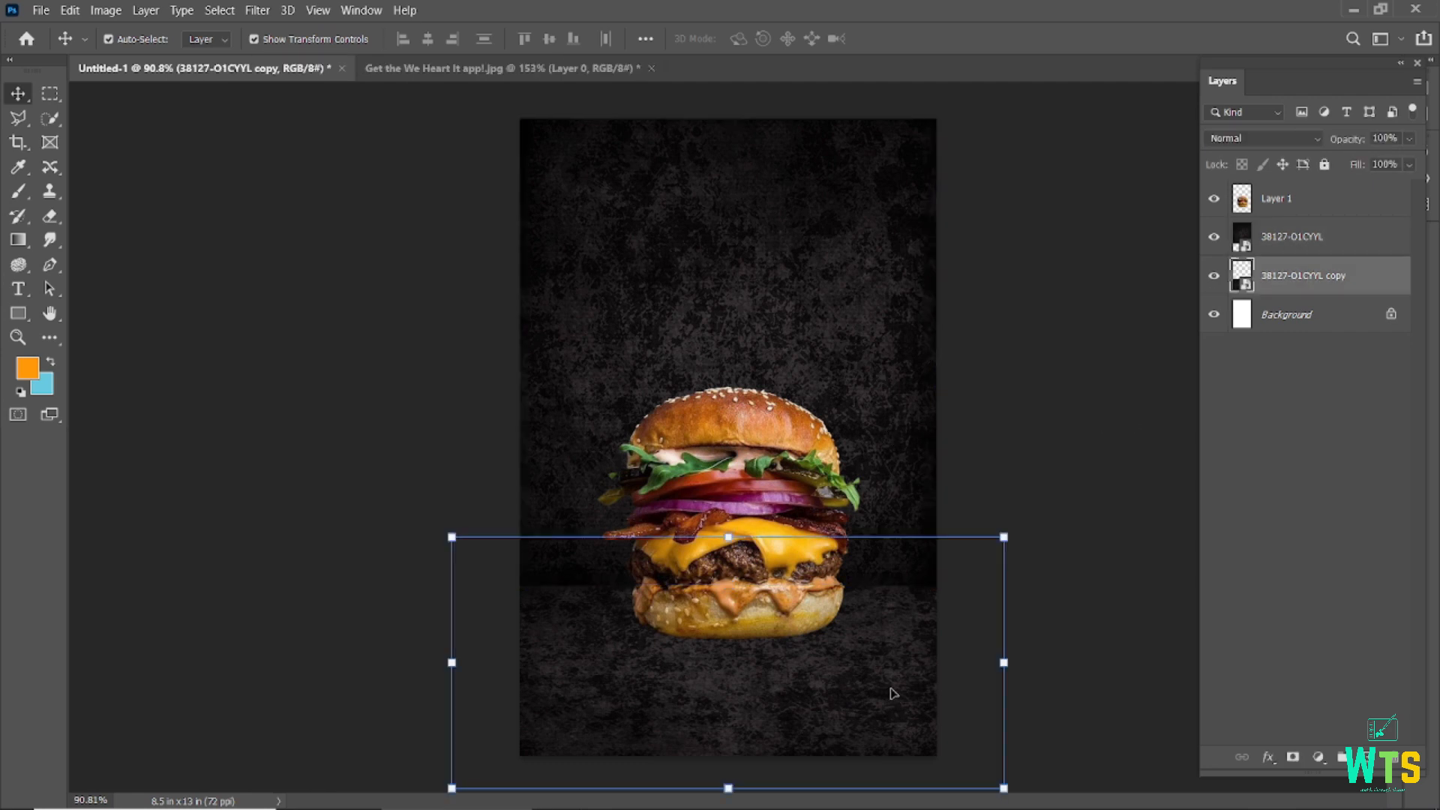
{"action": "left_click", "coordinate": [1343, 758]}
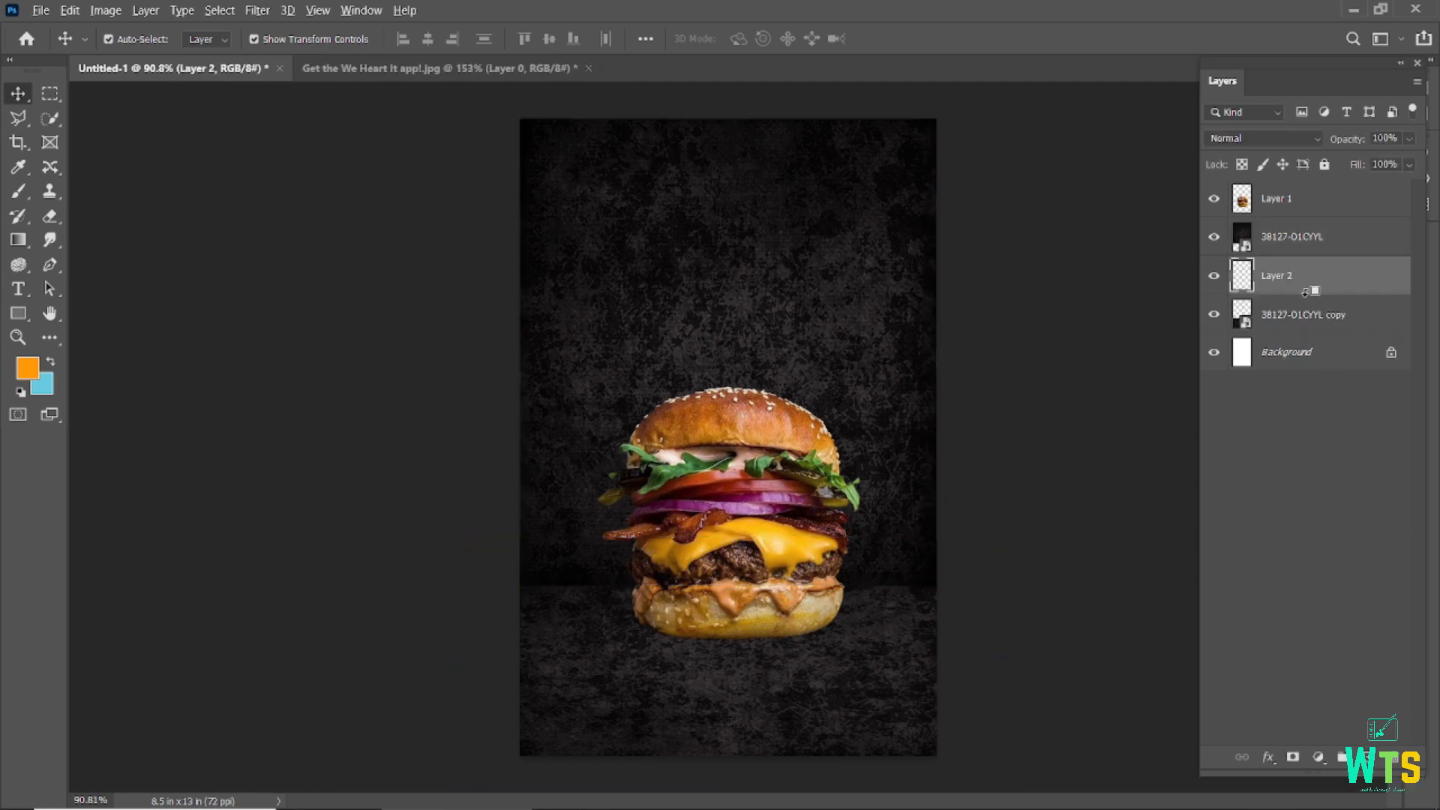
Sample near-black 060606 as the foreground colour and brush a soft shadow along the floor's back edge at size 300
{"action": "left_click", "coordinate": [30, 370]}
{"action": "left_click", "coordinate": [913, 695]}
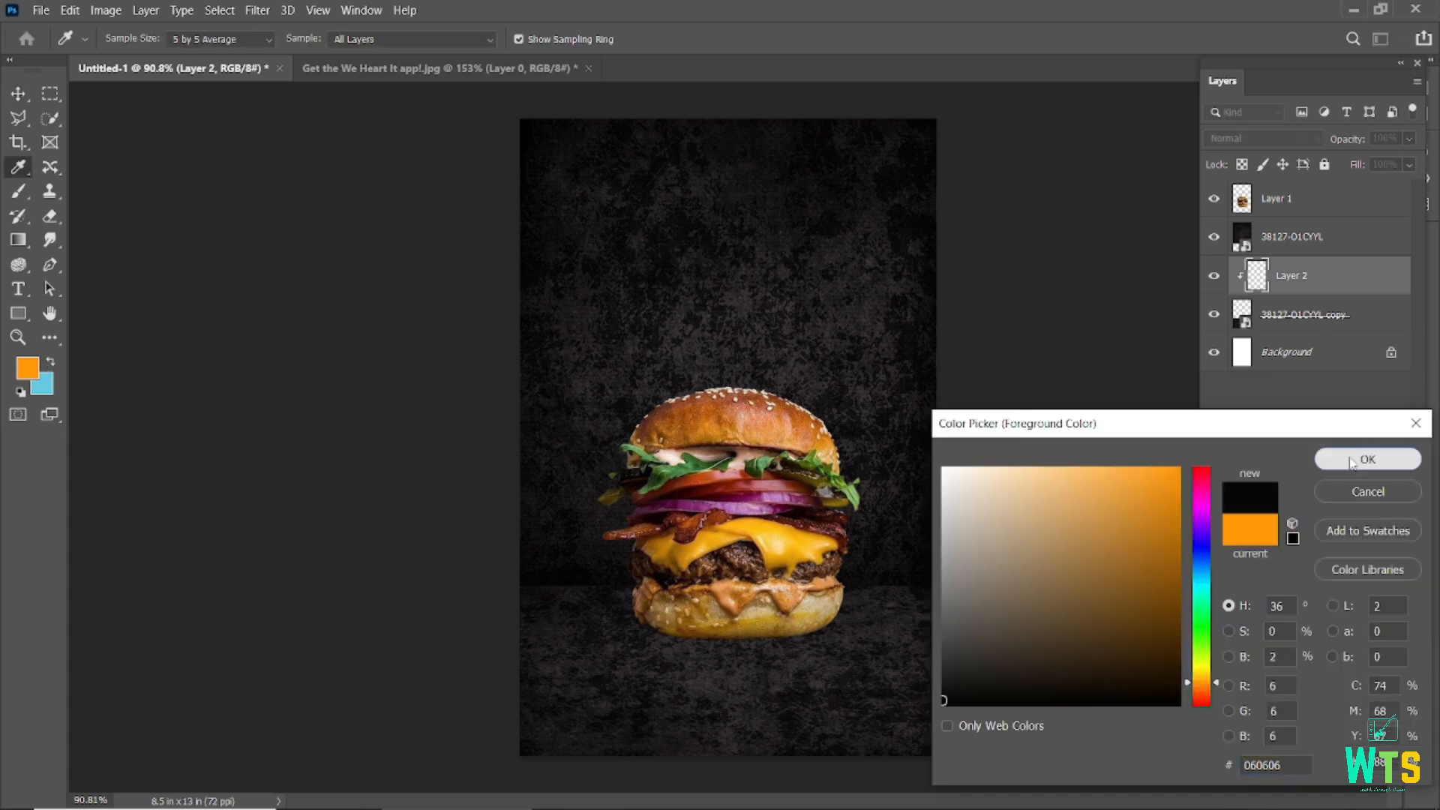
{"action": "left_click", "coordinate": [1350, 460]}
{"action": "key", "text": "b"}
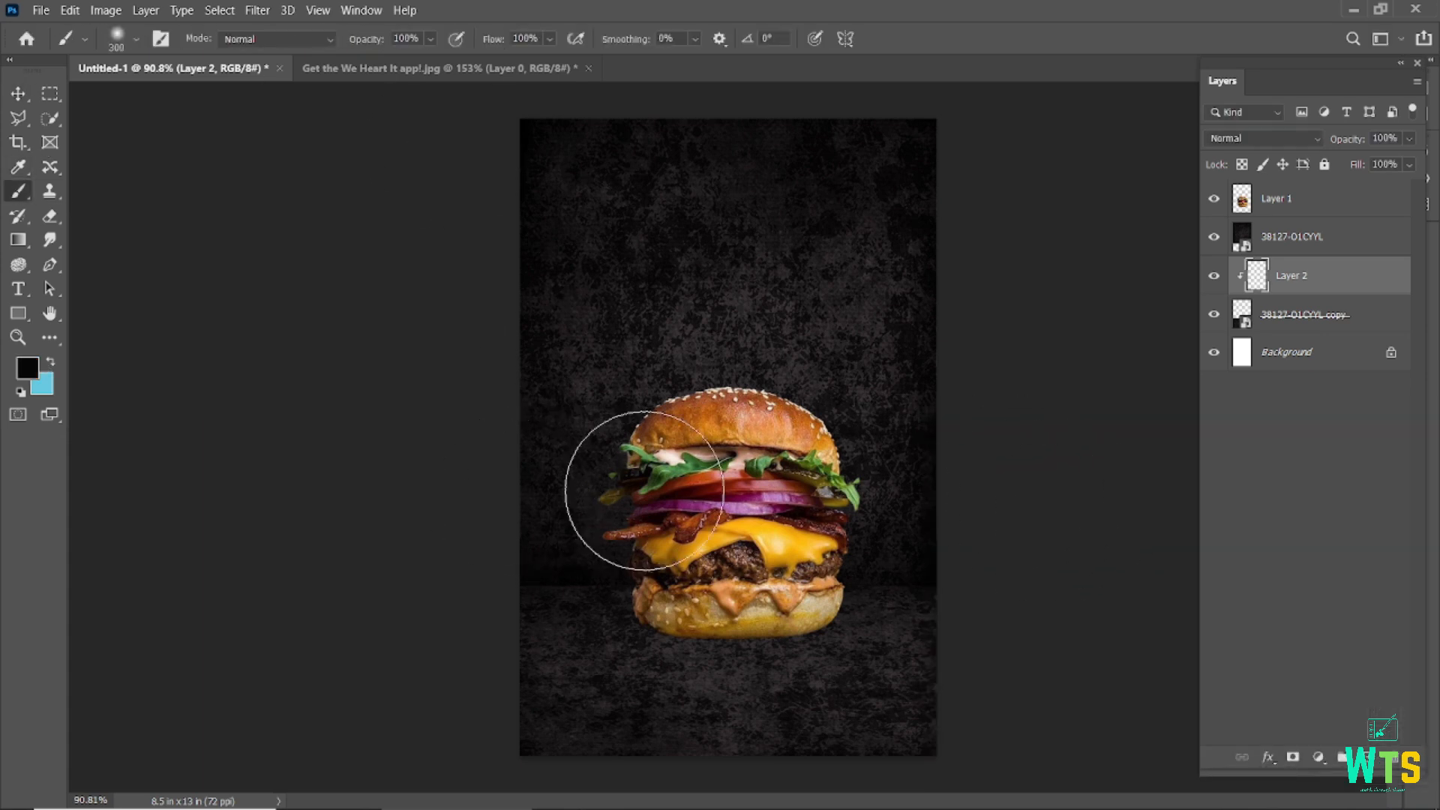
{"action": "left_click", "coordinate": [30, 369]}
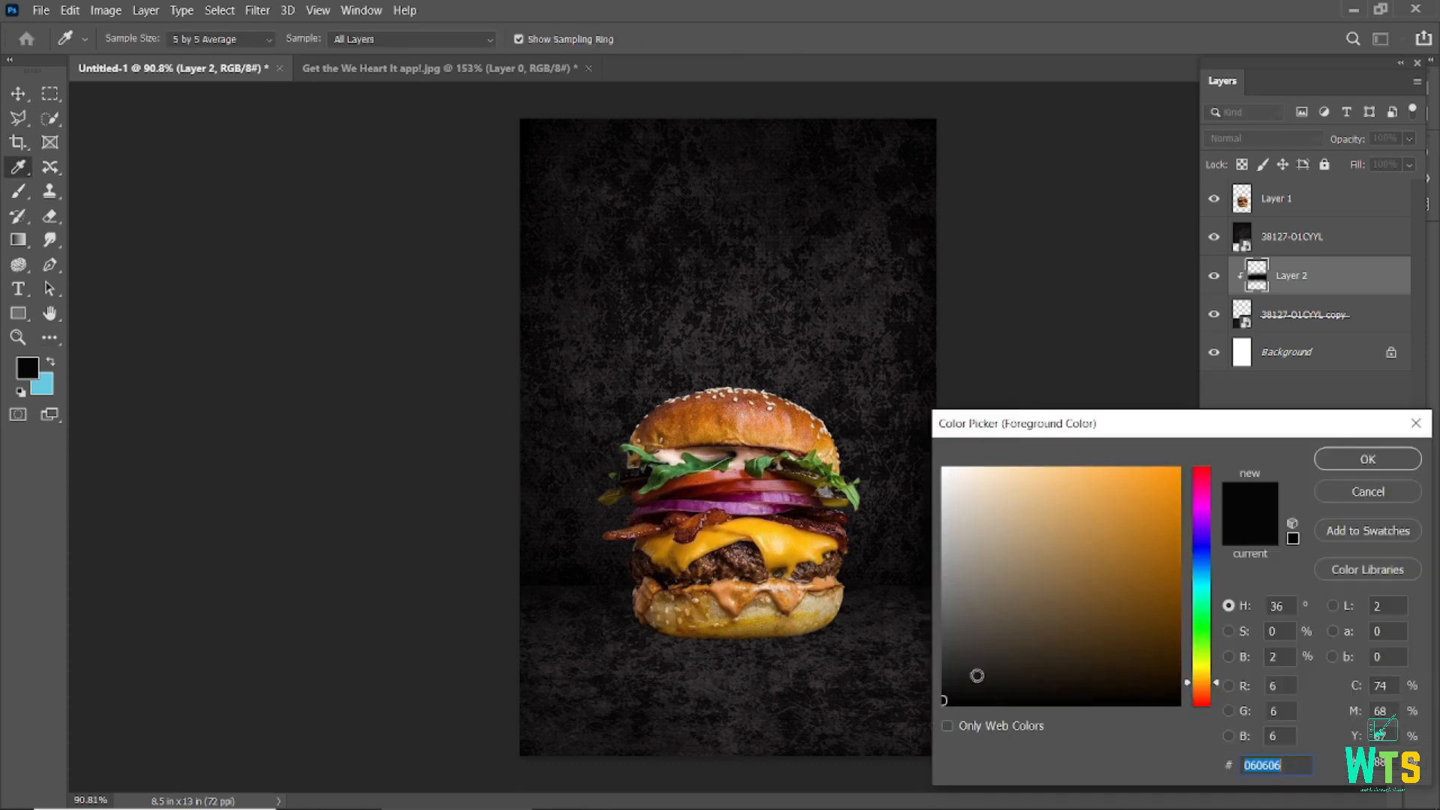
{"action": "left_click", "coordinate": [1367, 459]}
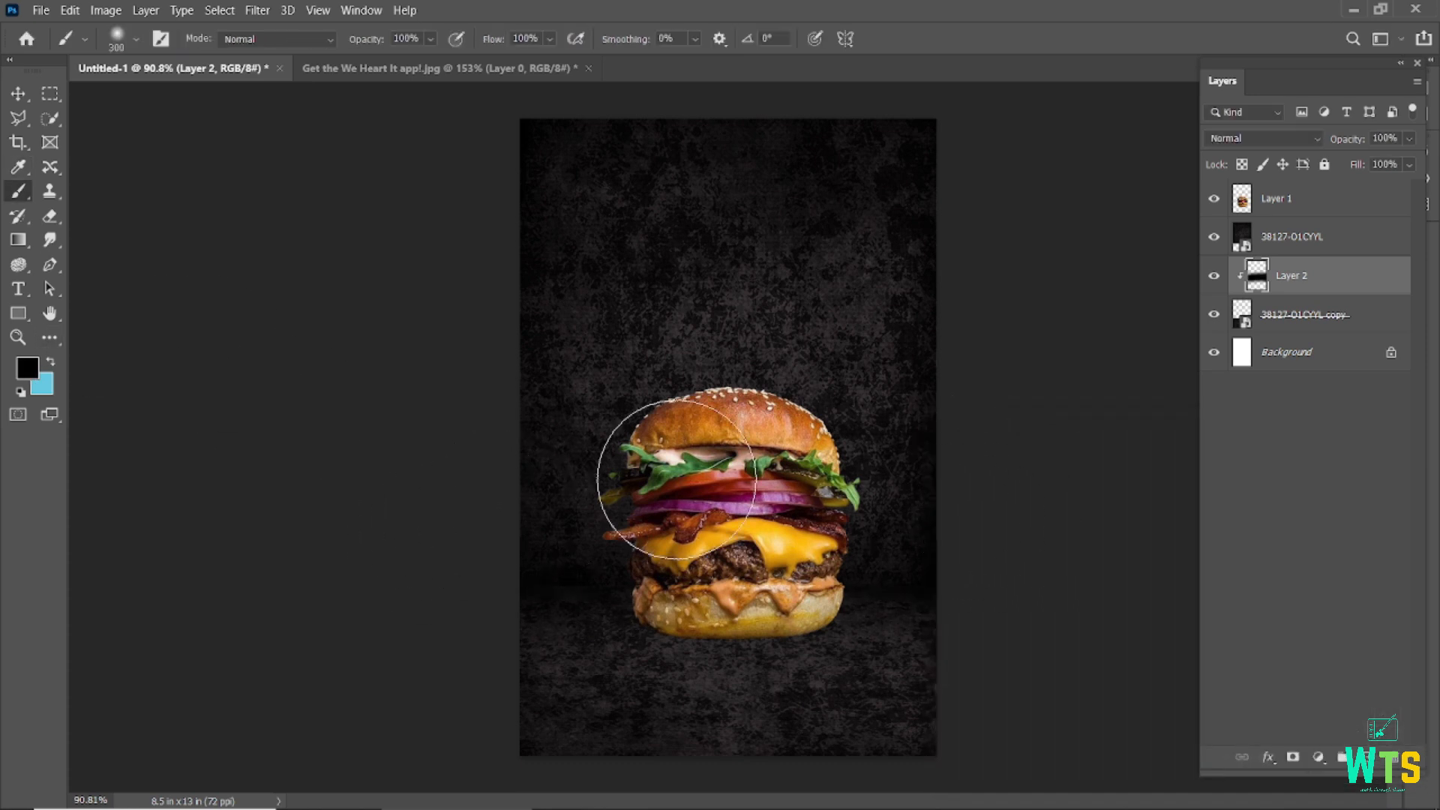
Enlarge the brush to 500 and then 900 and deepen the shading over the floor
{"action": "key", "text": "bracketright"}
{"action": "key", "text": "bracketright"}
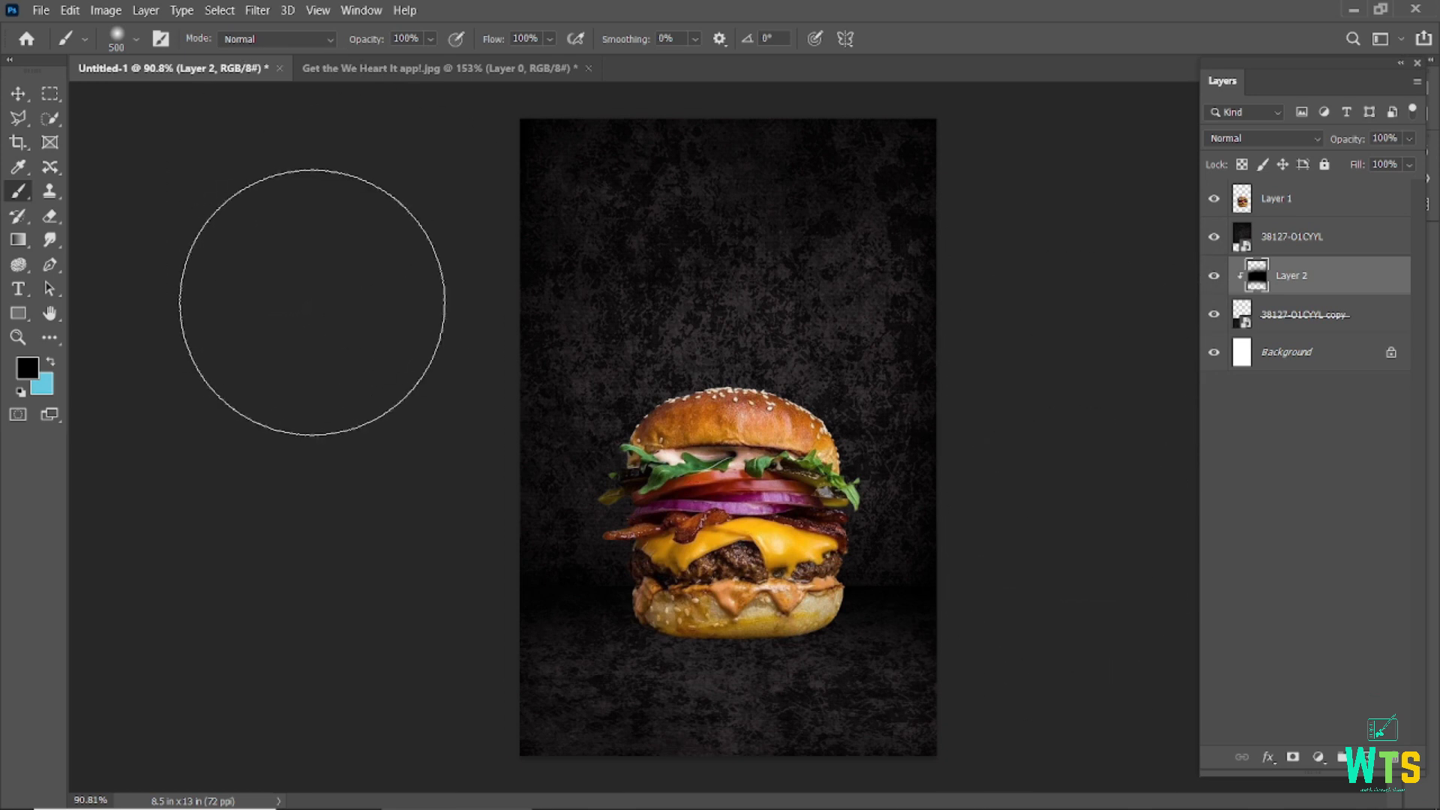
{"action": "scroll", "coordinate": [423, 333], "scroll_direction": "down", "scroll_amount": 3}
{"action": "scroll", "coordinate": [423, 333], "scroll_direction": "down", "scroll_amount": 2}
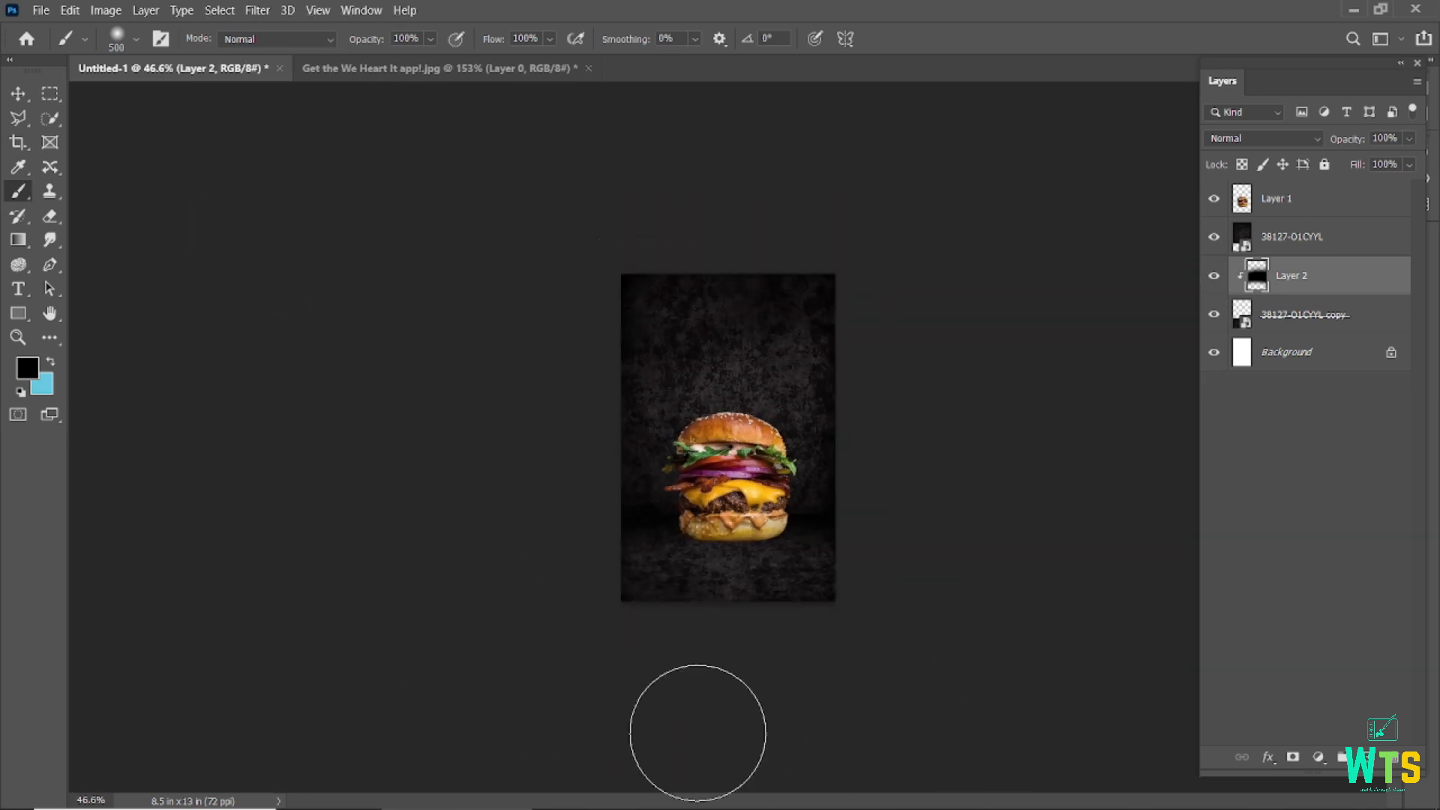
{"action": "key", "text": "bracketright"}
{"action": "key", "text": "bracketright"}
{"action": "key", "text": "bracketright"}
{"action": "key", "text": "bracketright"}
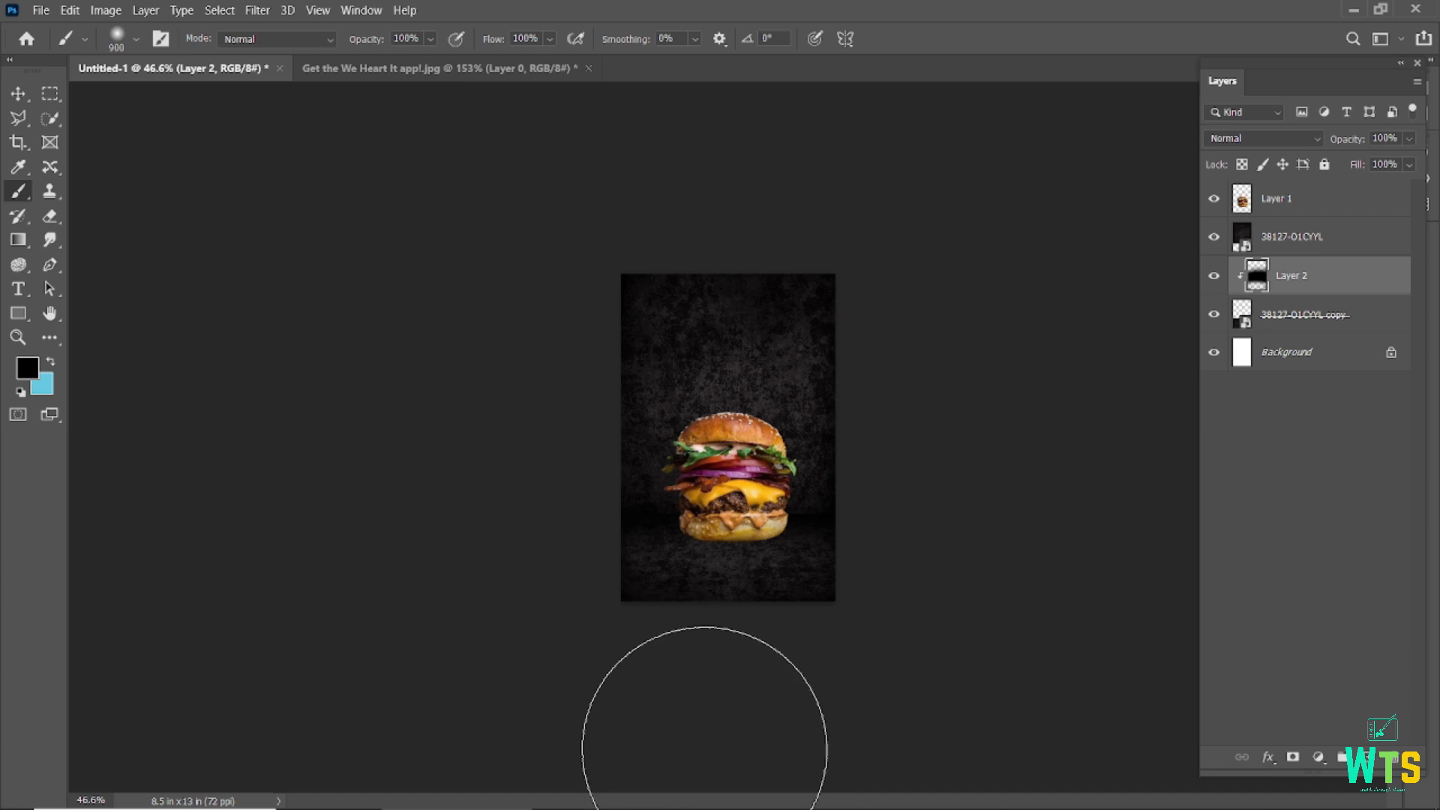
Add a new layer above the wall texture, clip it to that texture, and take the Brush tool
{"action": "left_click", "coordinate": [18, 93]}
{"action": "left_click", "coordinate": [601, 398]}
{"action": "scroll", "coordinate": [702, 341], "scroll_direction": "up", "scroll_amount": 2}
{"action": "left_click", "coordinate": [708, 332]}
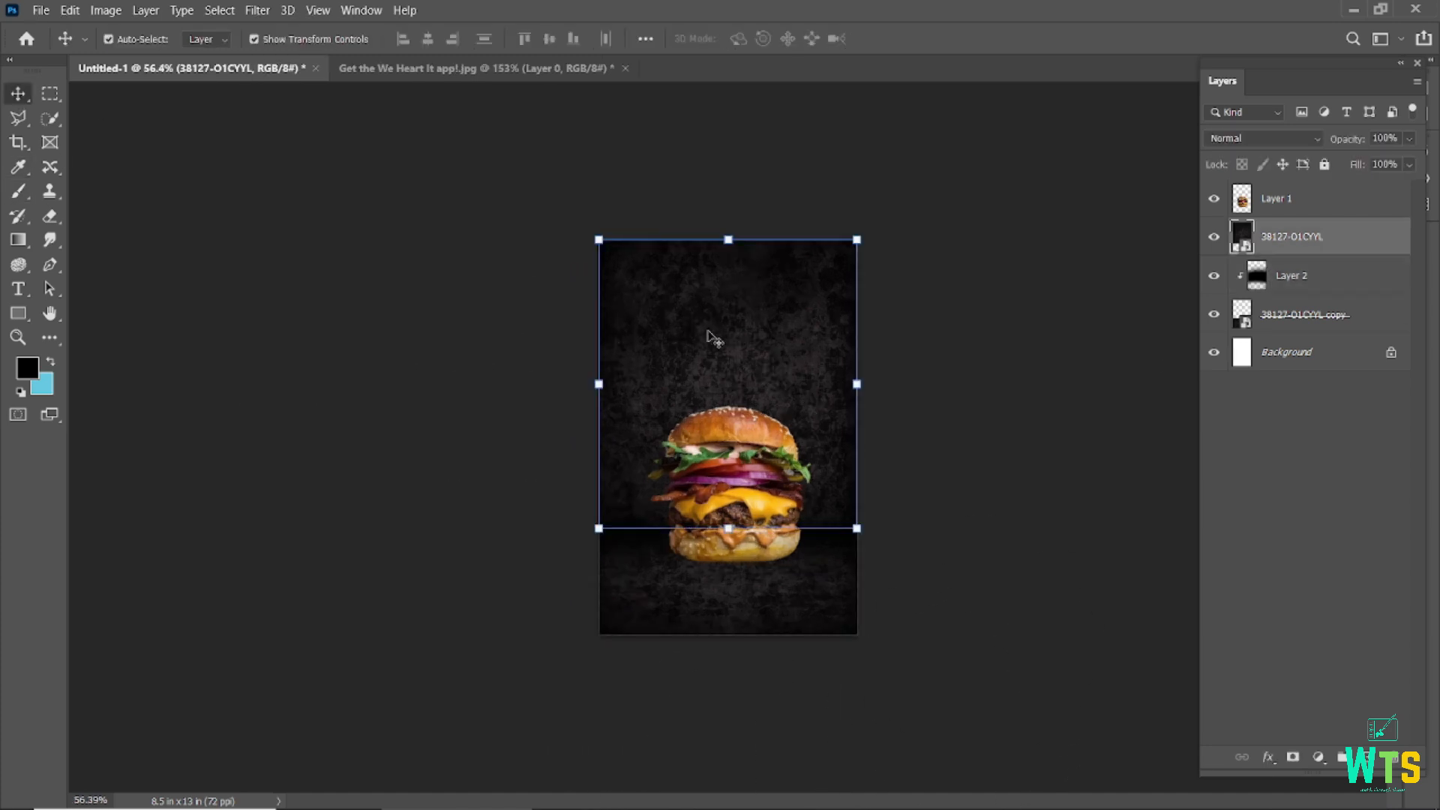
{"action": "left_click", "coordinate": [1370, 758]}
{"action": "left_click", "coordinate": [17, 192]}
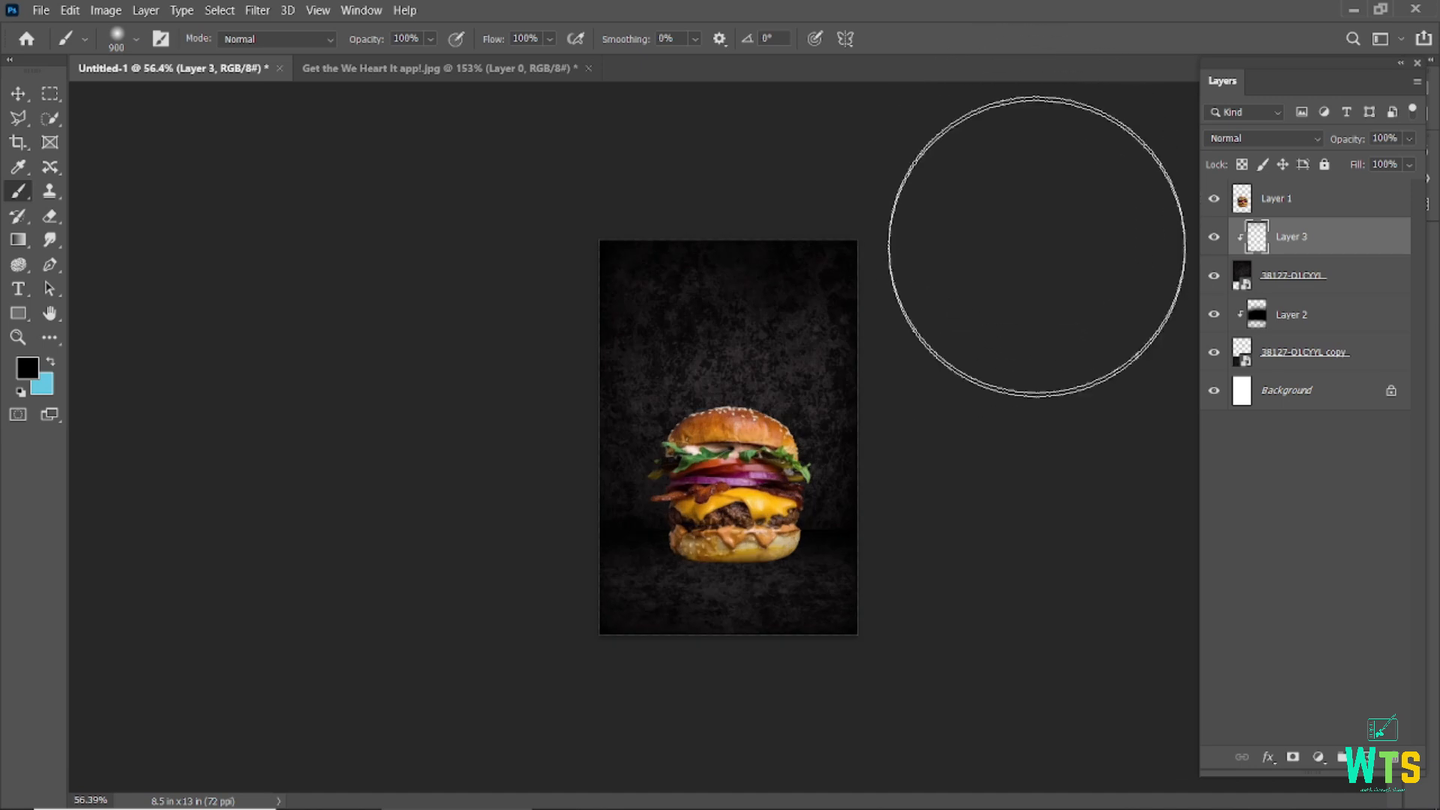
Reduce the brush to 700 and darken the wall's top edge, undoing the first stroke and repainting it more lightly
{"action": "scroll", "coordinate": [708, 303], "scroll_direction": "up", "scroll_amount": 2}
{"action": "scroll", "coordinate": [587, 225], "scroll_direction": "down", "scroll_amount": 2}
{"action": "key", "text": "bracketleft"}
{"action": "key", "text": "bracketleft"}
{"action": "mouse_move", "coordinate": [576, 150]}
{"action": "left_mouse_down"}
{"action": "mouse_move", "coordinate": [852, 135]}
{"action": "mouse_move", "coordinate": [464, 130]}
{"action": "mouse_move", "coordinate": [937, 133]}
{"action": "left_mouse_up"}
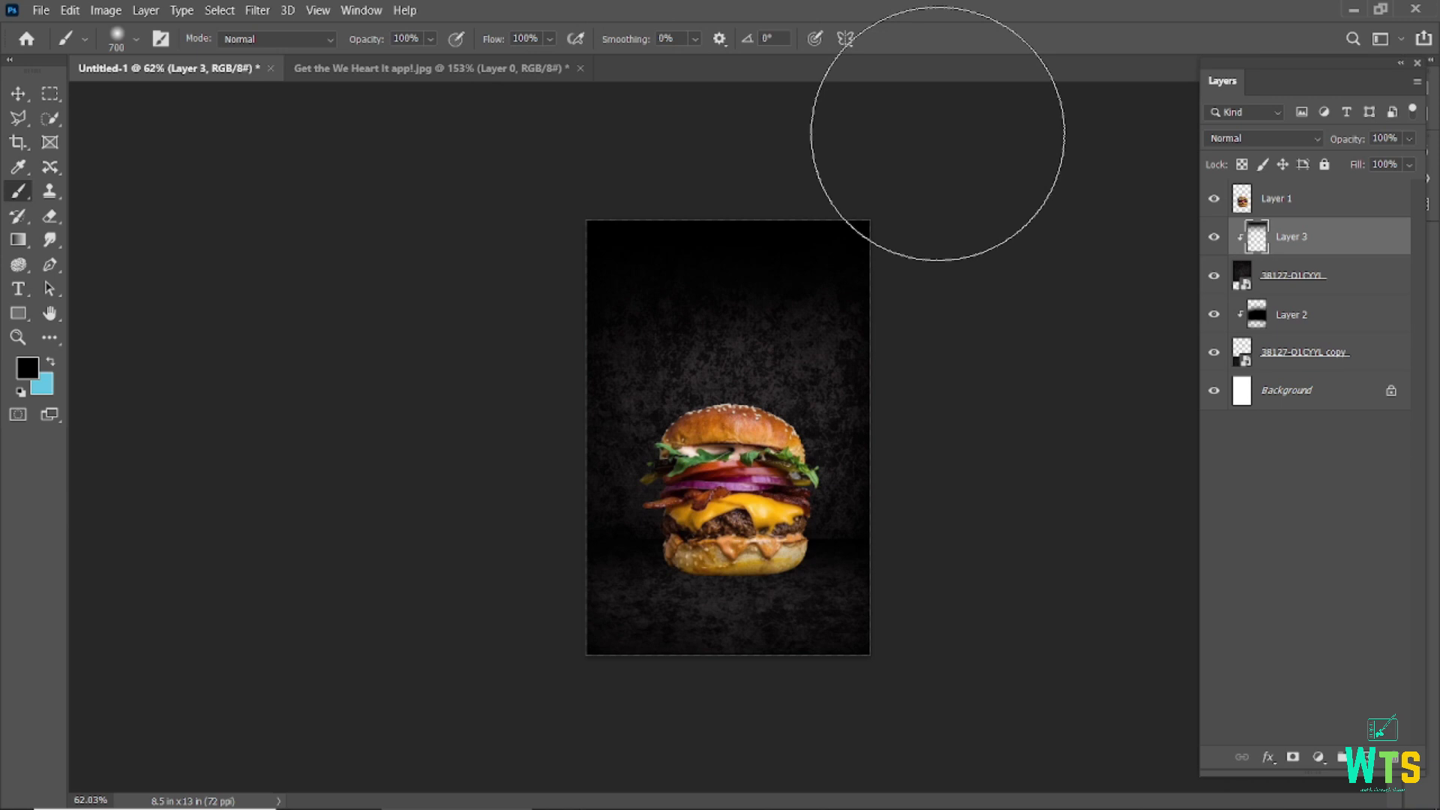
{"action": "key", "text": "ctrl+z"}
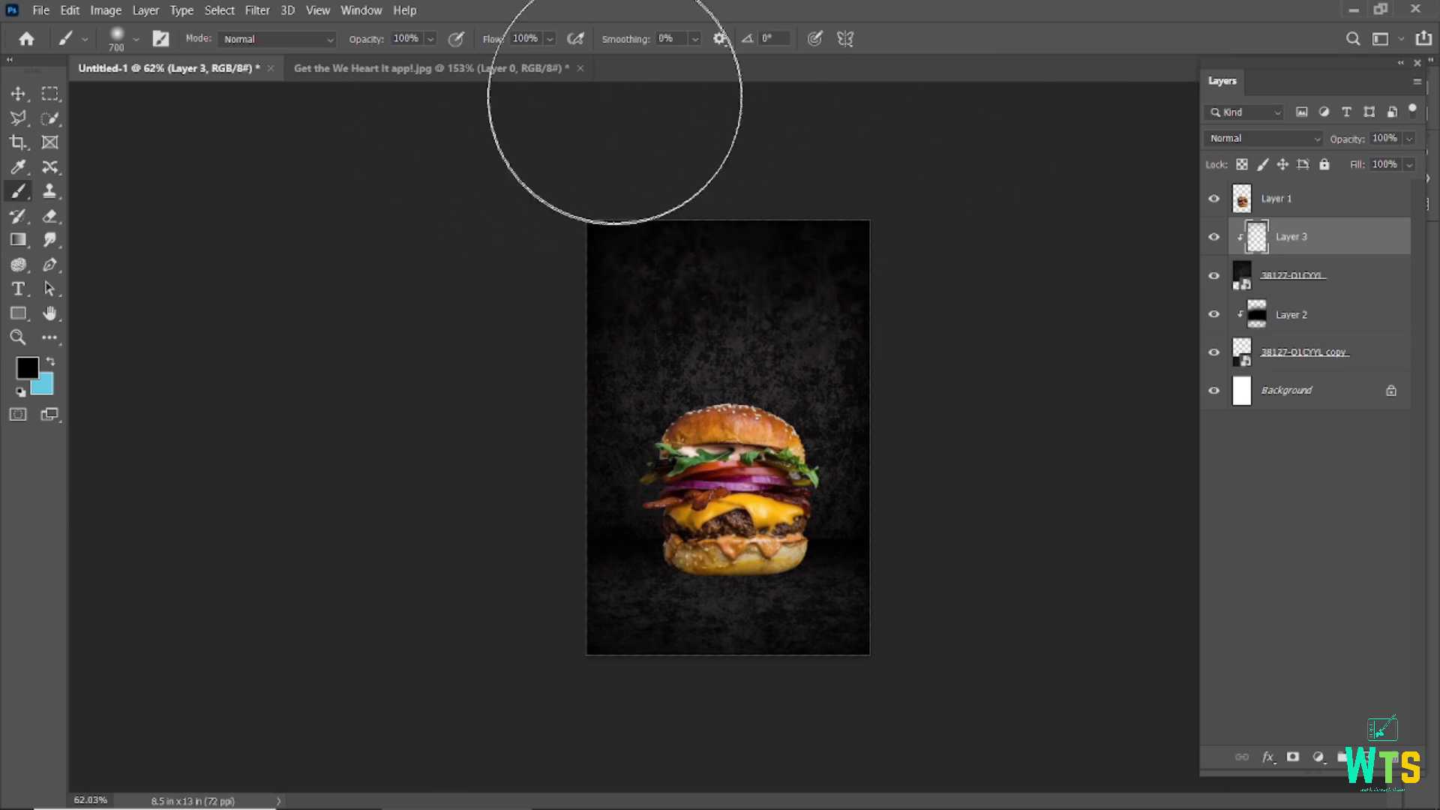
{"action": "left_click", "coordinate": [18, 93]}
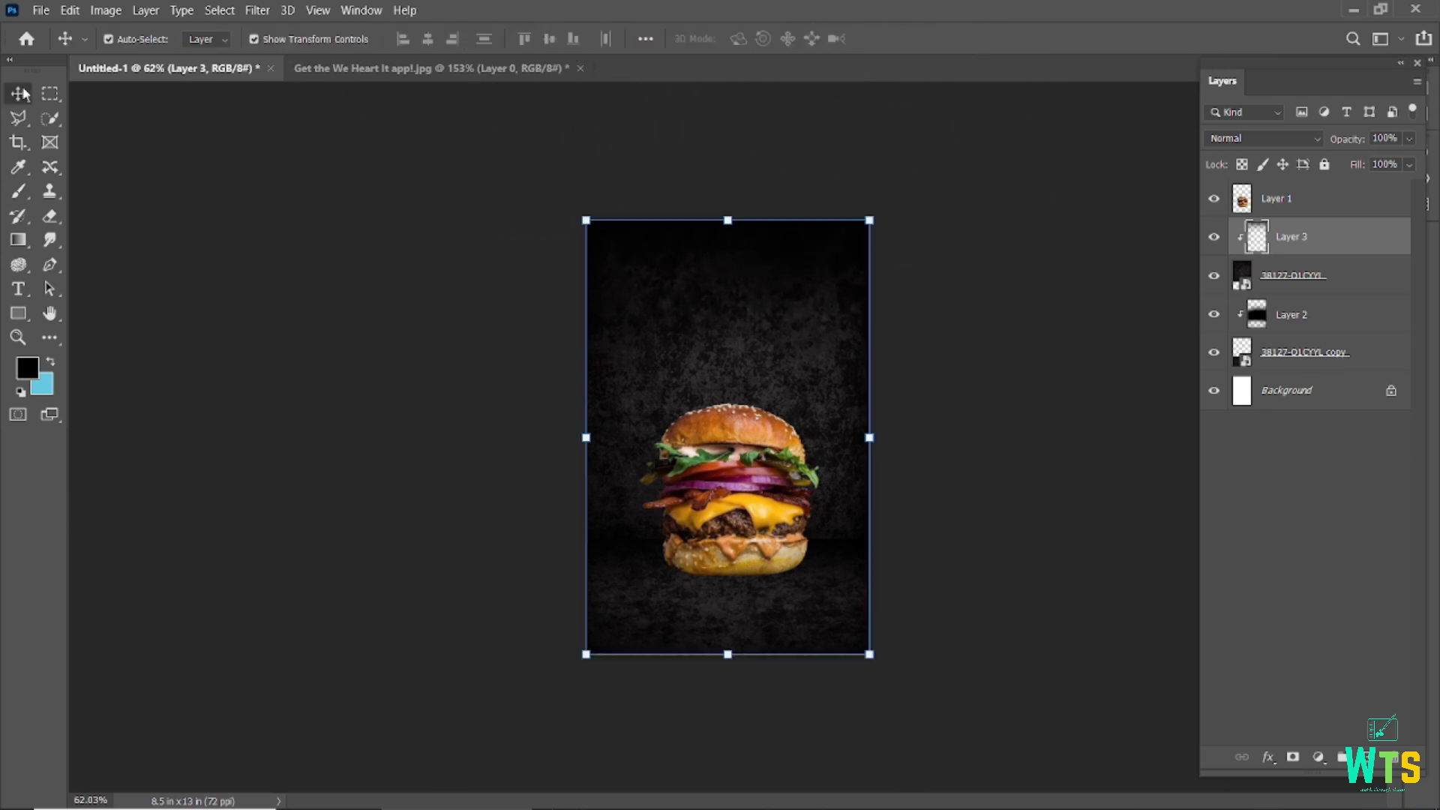
{"action": "left_click", "coordinate": [341, 169]}
Darken the wall more on Layer 3 with the soft brush at size 900, 11% opacity and 20% flow
{"action": "scroll", "coordinate": [726, 551], "scroll_direction": "up", "scroll_amount": 4}
{"action": "left_click", "coordinate": [779, 371]}
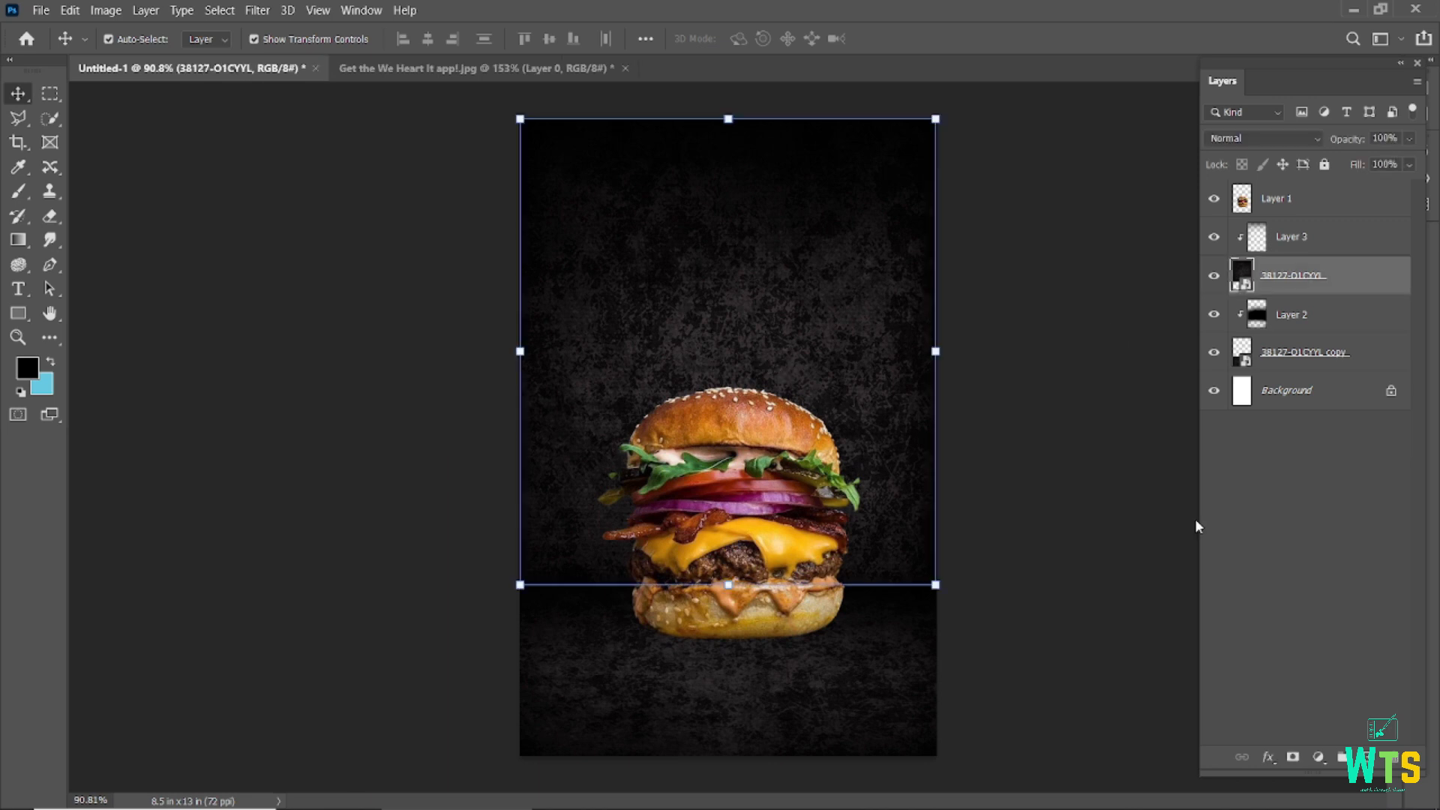
{"action": "left_click", "coordinate": [1291, 237]}
{"action": "left_click", "coordinate": [18, 191]}
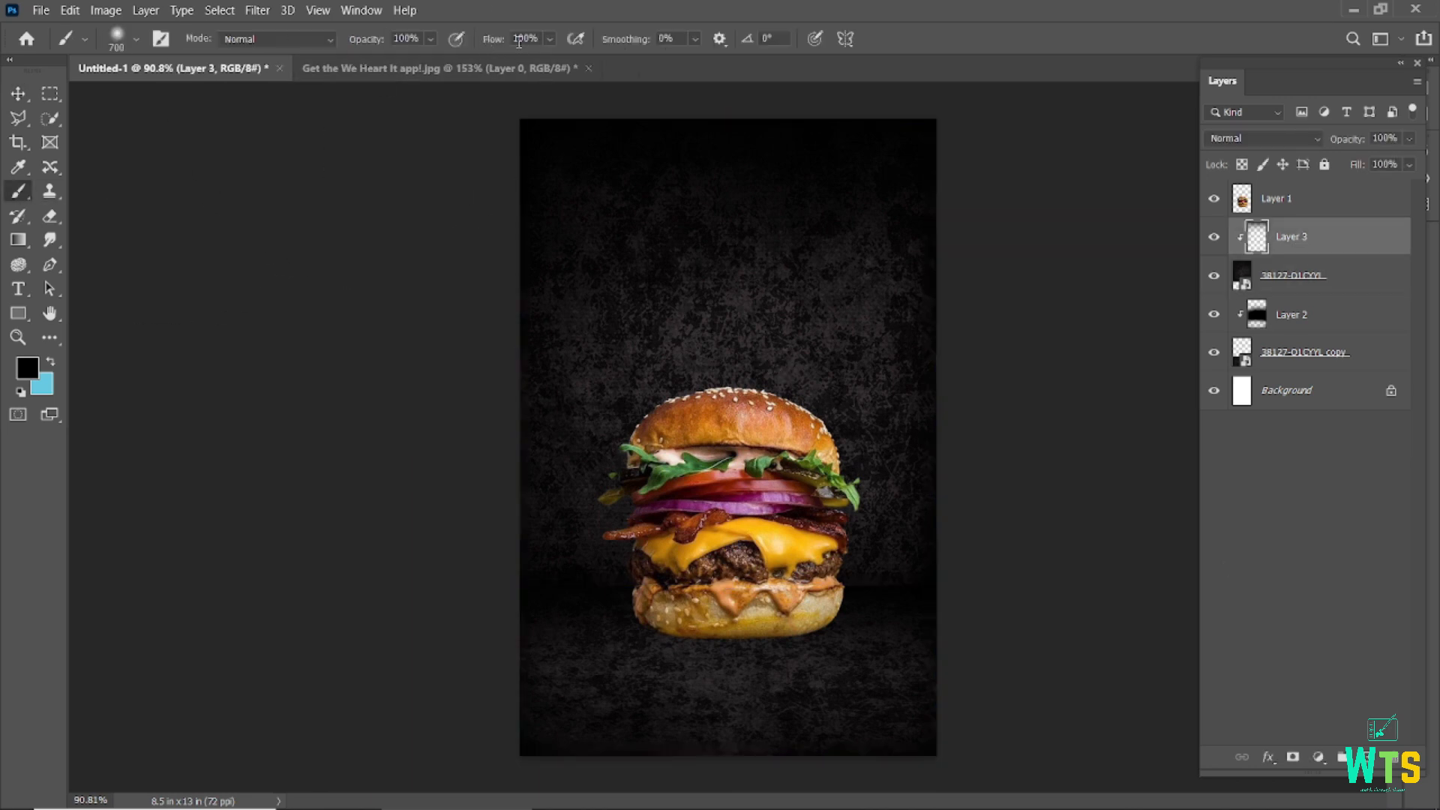
{"action": "key", "text": "bracketright"}
{"action": "key", "text": "bracketright"}
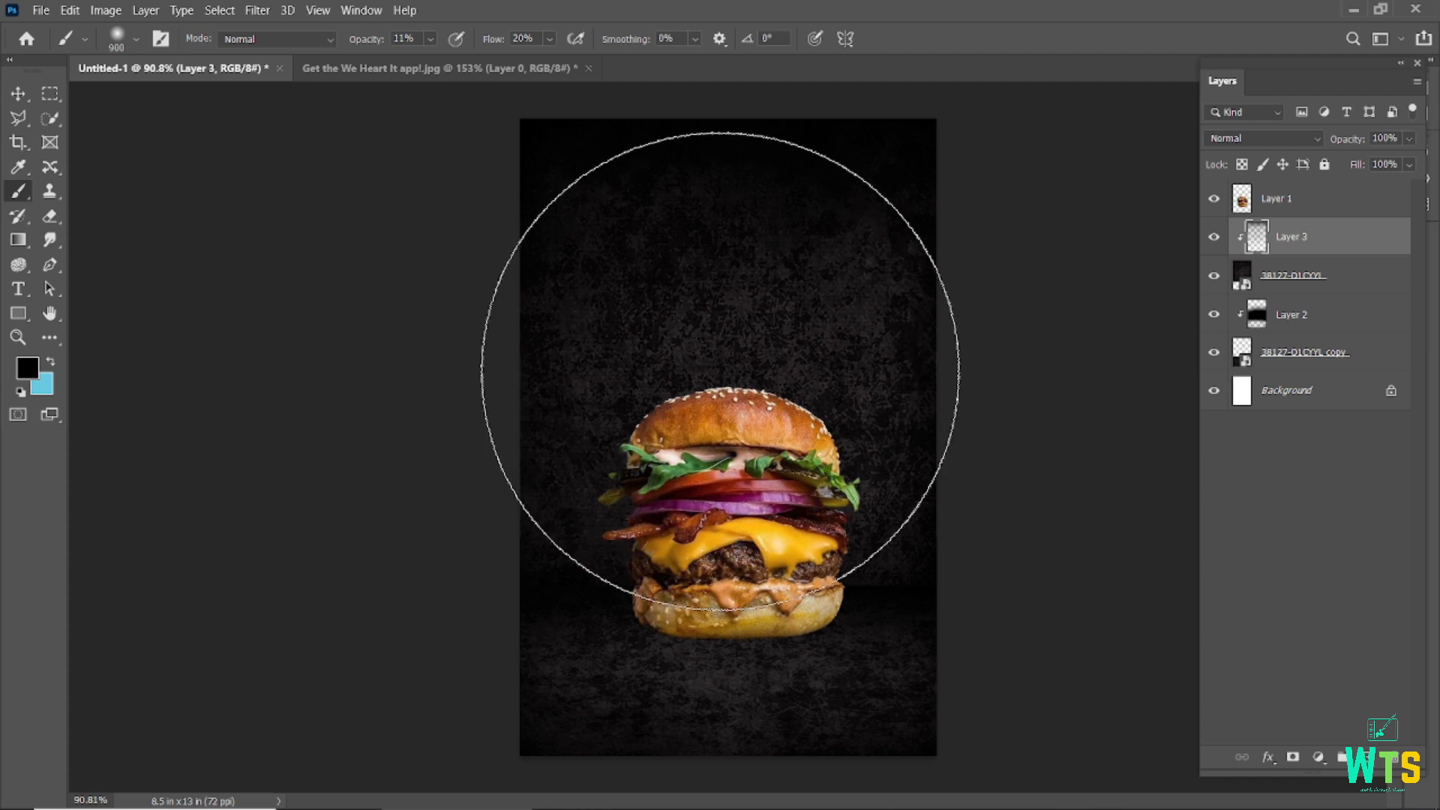
{"action": "key", "text": "v"}
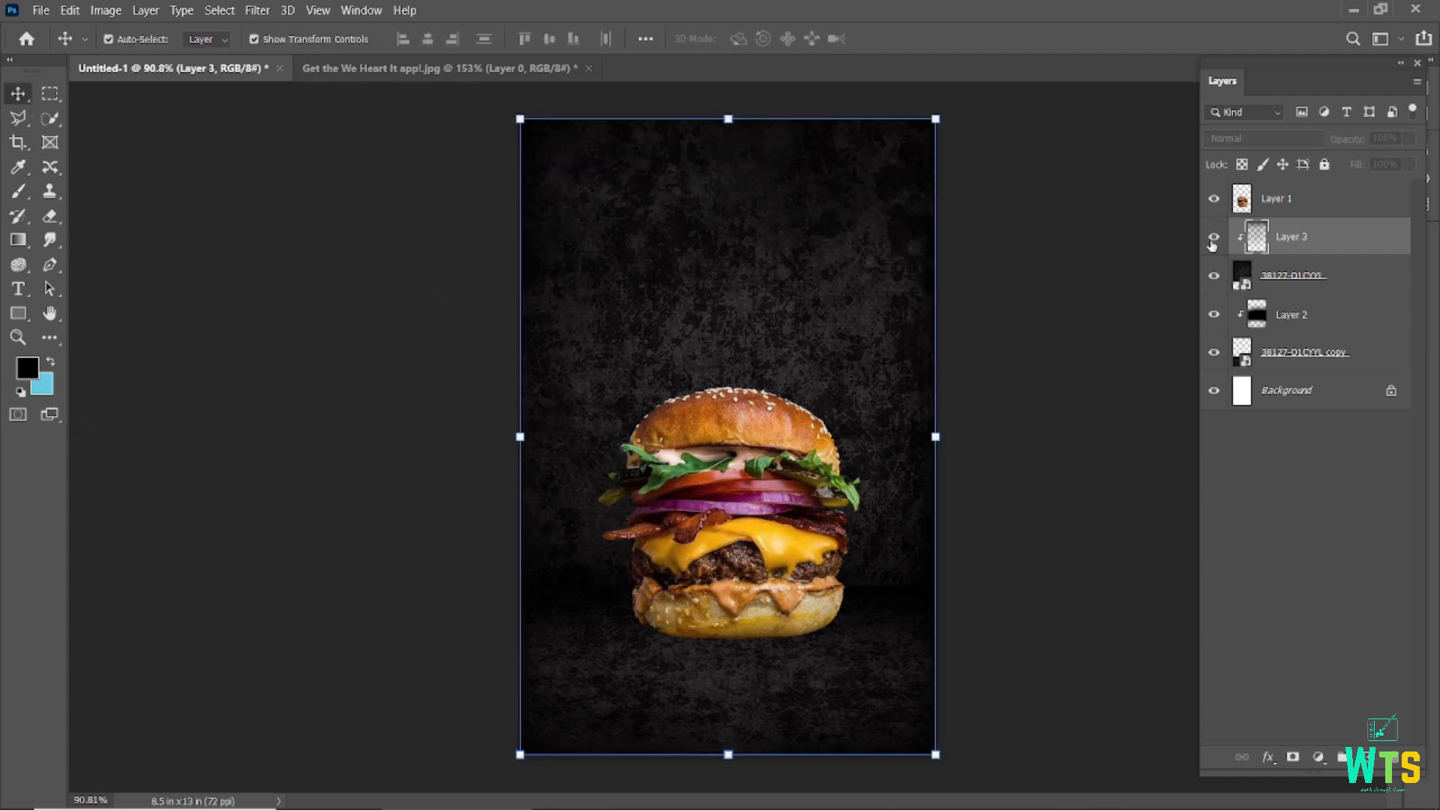
{"action": "left_click", "coordinate": [1160, 508]}
Touch up the floor's shading on Layer 2 with the same soft brush and deselect the layer
{"action": "left_click", "coordinate": [727, 684]}
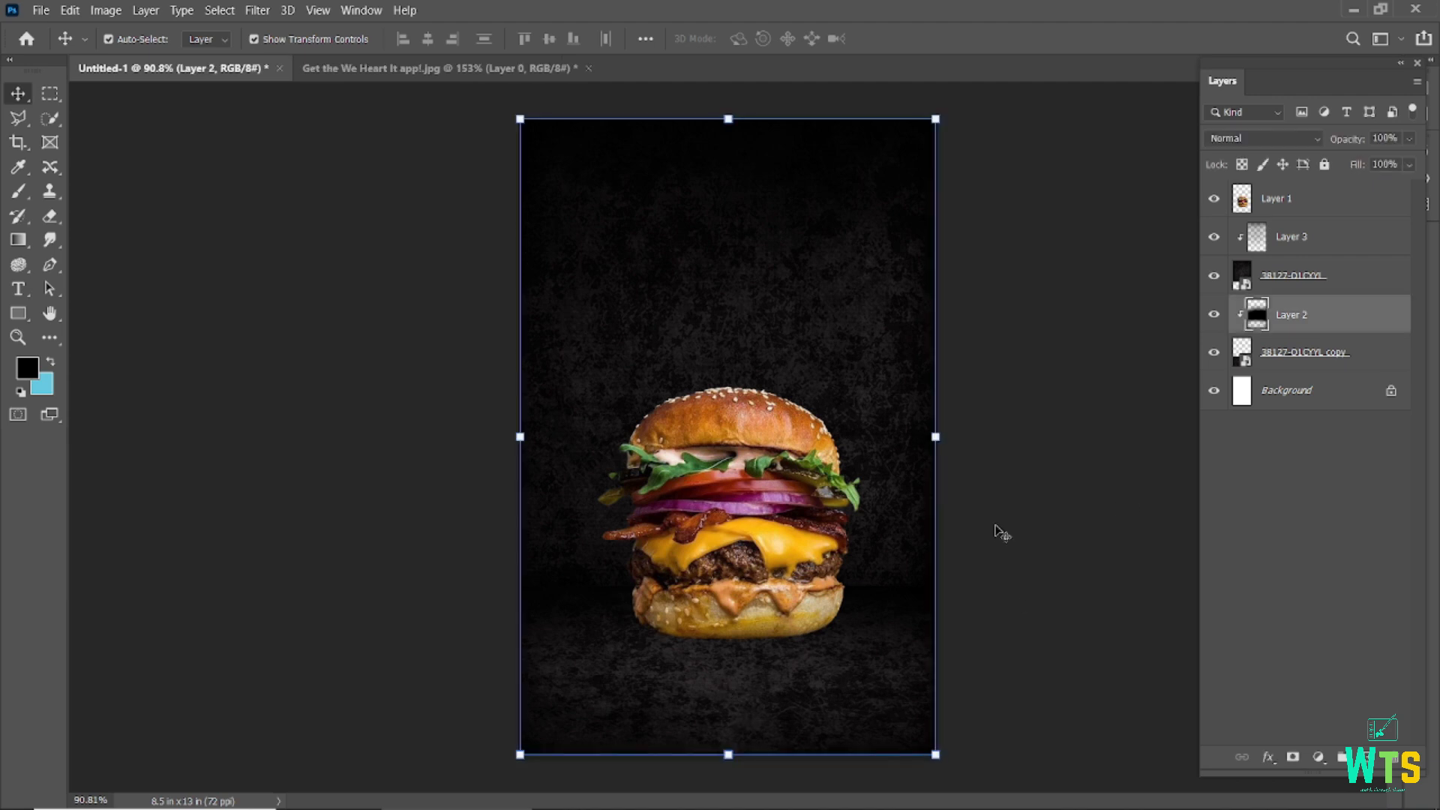
{"action": "key", "text": "b"}
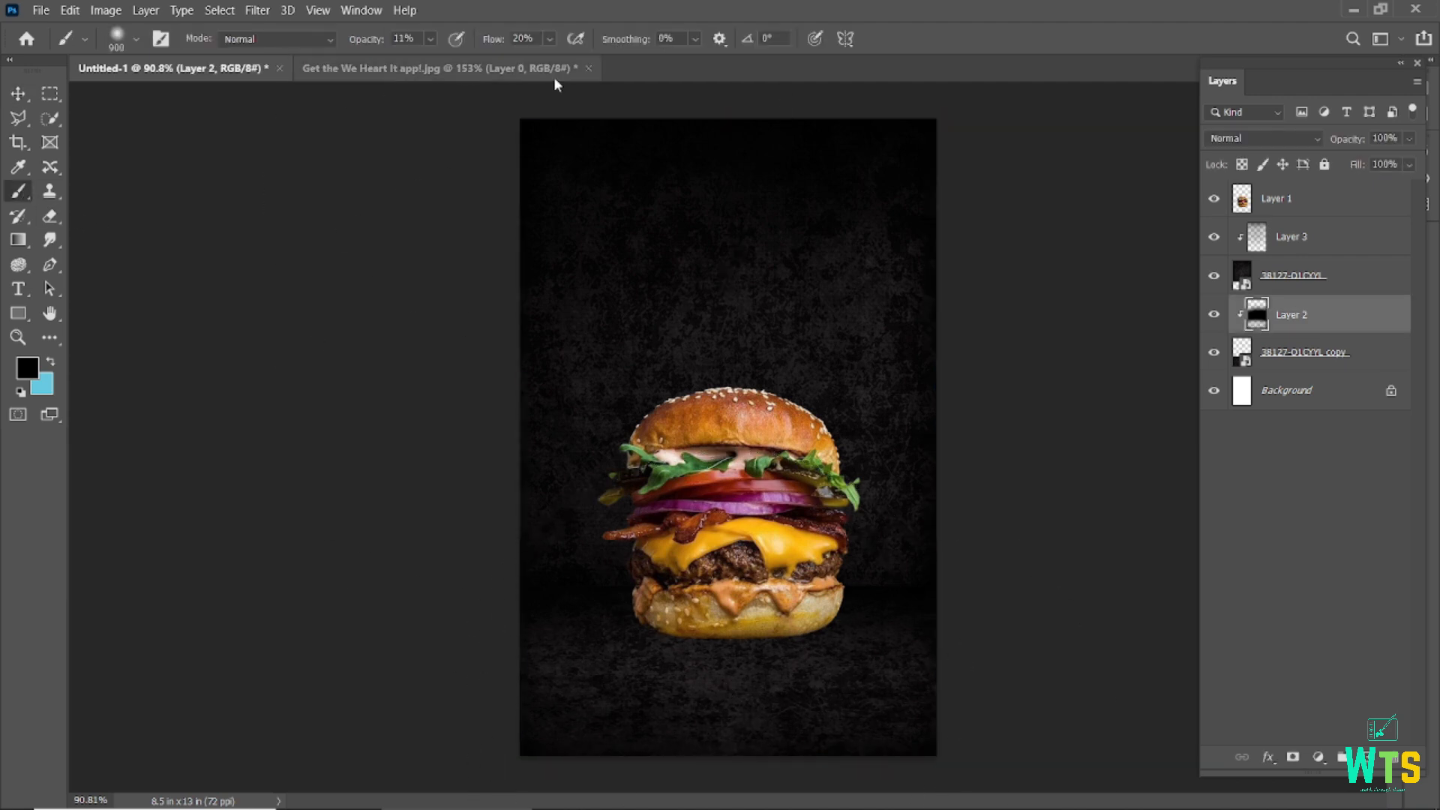
{"action": "key", "text": "v"}
{"action": "left_click", "coordinate": [283, 283]}
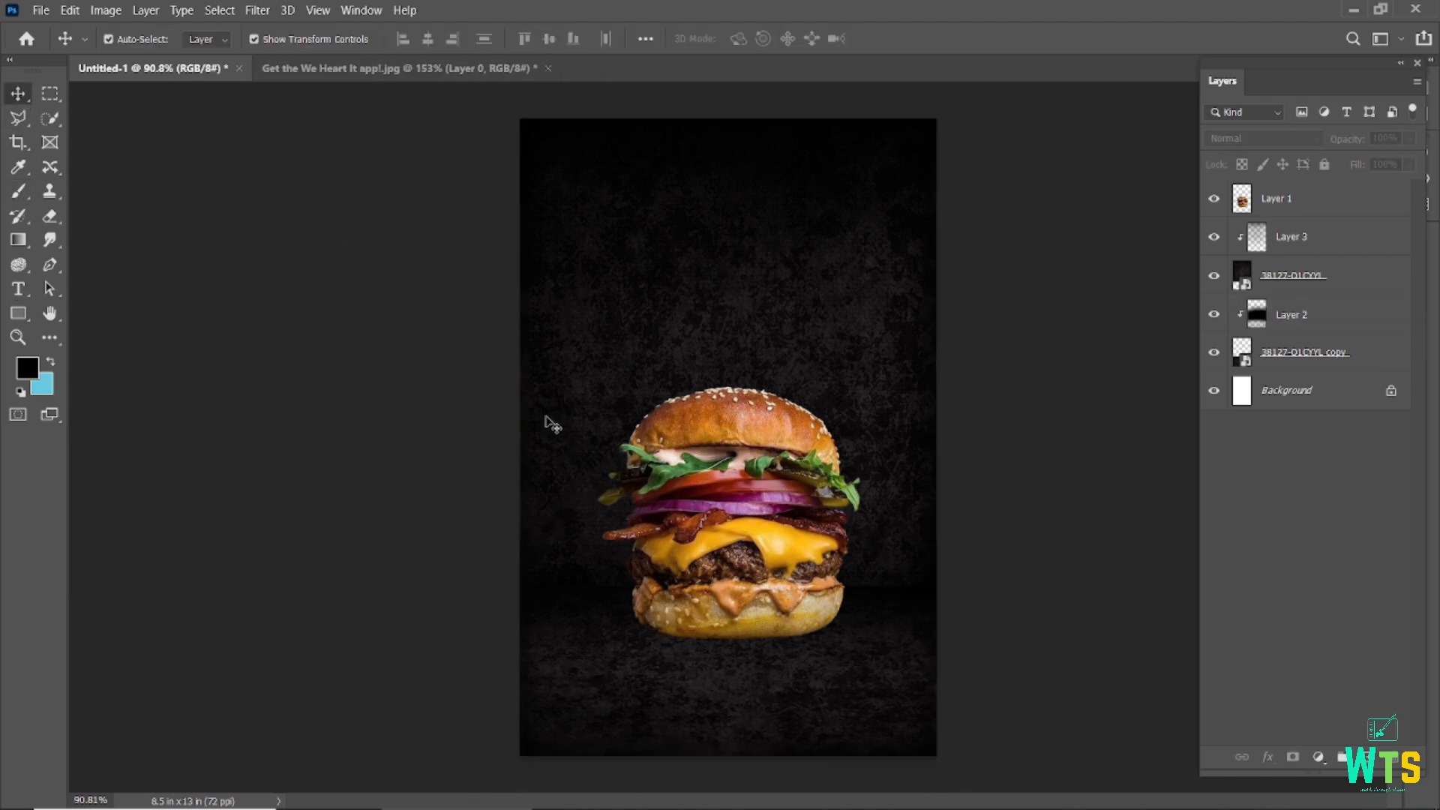
Apply the Sharpen filter to the burger layer and deselect it
{"action": "left_click", "coordinate": [719, 501]}
{"action": "scroll", "coordinate": [725, 519], "scroll_direction": "up", "scroll_amount": 1}
{"action": "left_click", "coordinate": [257, 9]}
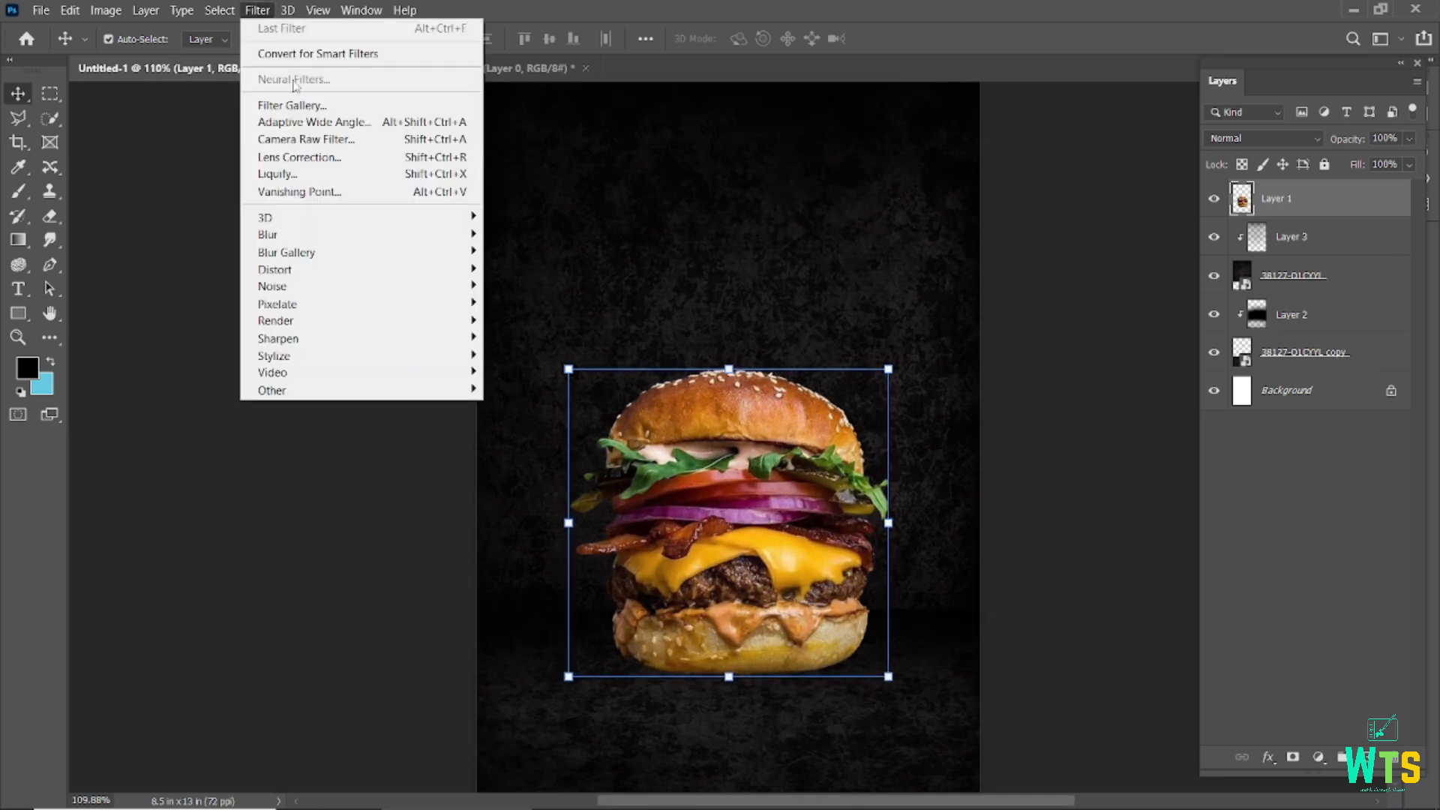
{"action": "mouse_move", "coordinate": [319, 339]}
{"action": "left_click", "coordinate": [529, 355]}
{"action": "left_click", "coordinate": [370, 363]}
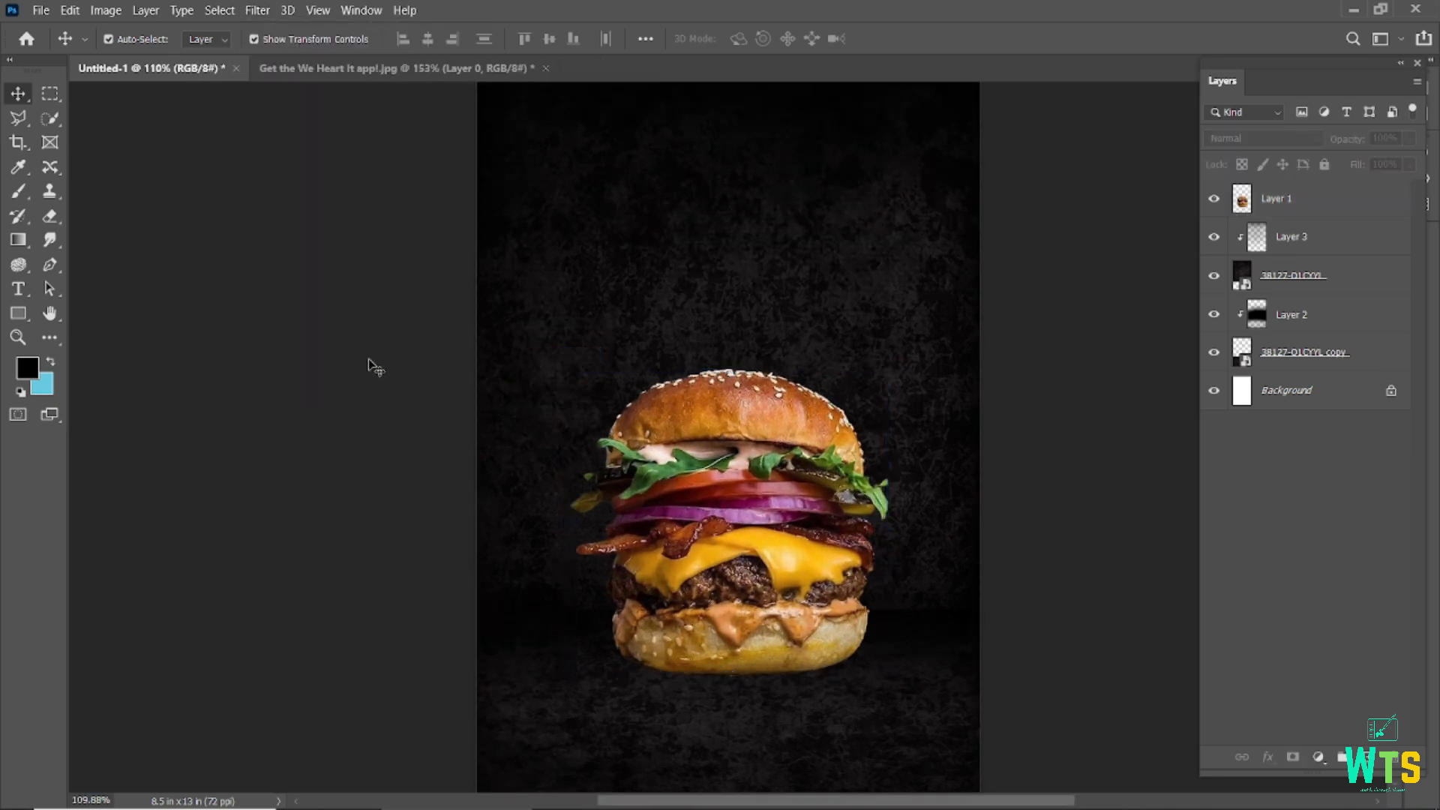
Move the burger slightly down so its bun rests further onto the floor
{"action": "key", "text": "ctrl+0"}
{"action": "scroll", "coordinate": [690, 547], "scroll_direction": "down", "scroll_amount": 1}
{"action": "left_click_drag", "start_coordinate": [739, 526], "coordinate": [764, 546]}
{"action": "scroll", "coordinate": [734, 590], "scroll_direction": "up", "scroll_amount": 5}
{"action": "scroll", "coordinate": [714, 618], "scroll_direction": "down", "scroll_amount": 2}
{"action": "left_click_drag", "start_coordinate": [715, 617], "coordinate": [715, 612]}
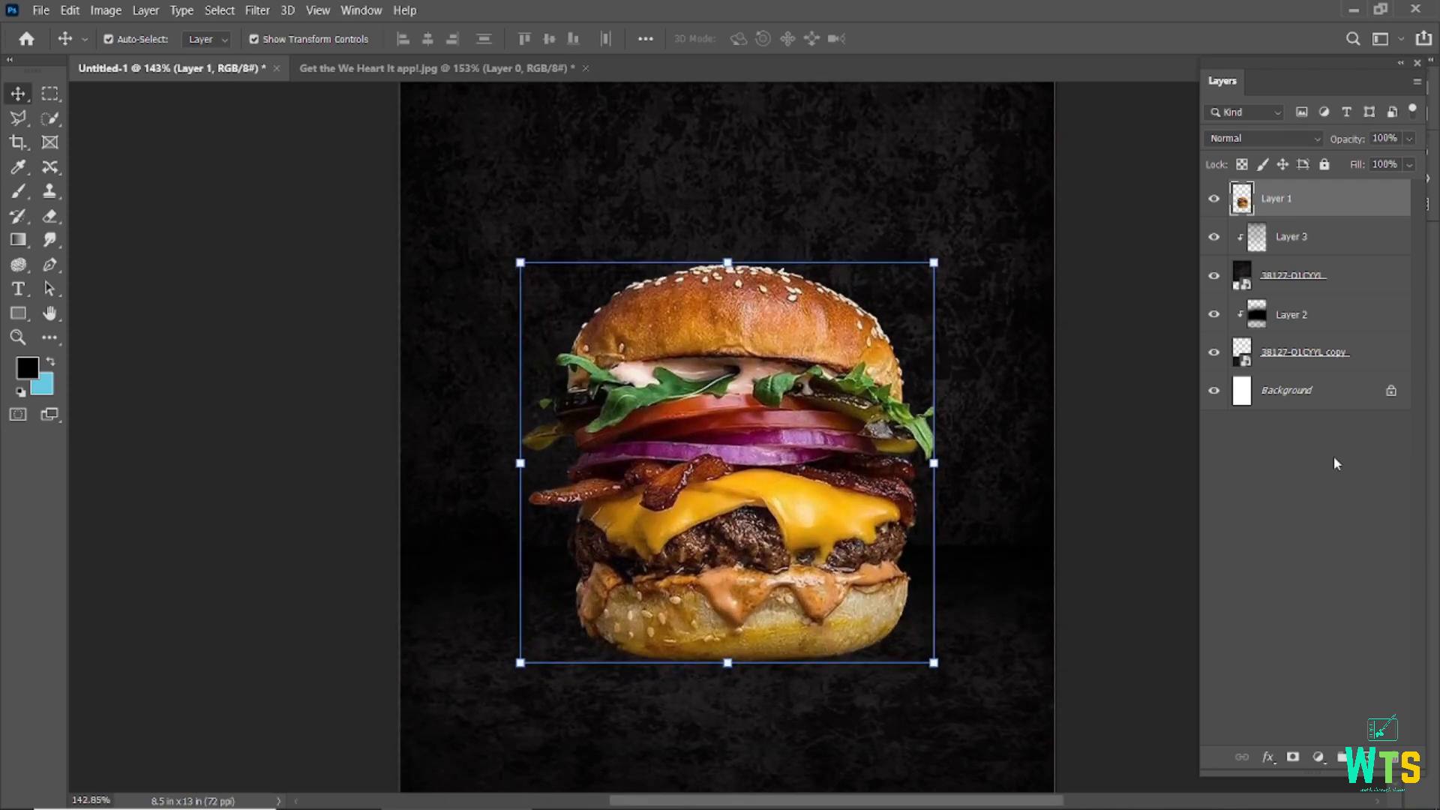
Add a new layer directly beneath the burger and flatten the soft round brush tip into a wide ellipse
{"action": "left_click", "coordinate": [1368, 757]}
{"action": "left_click_drag", "start_coordinate": [1315, 206], "coordinate": [1307, 265]}
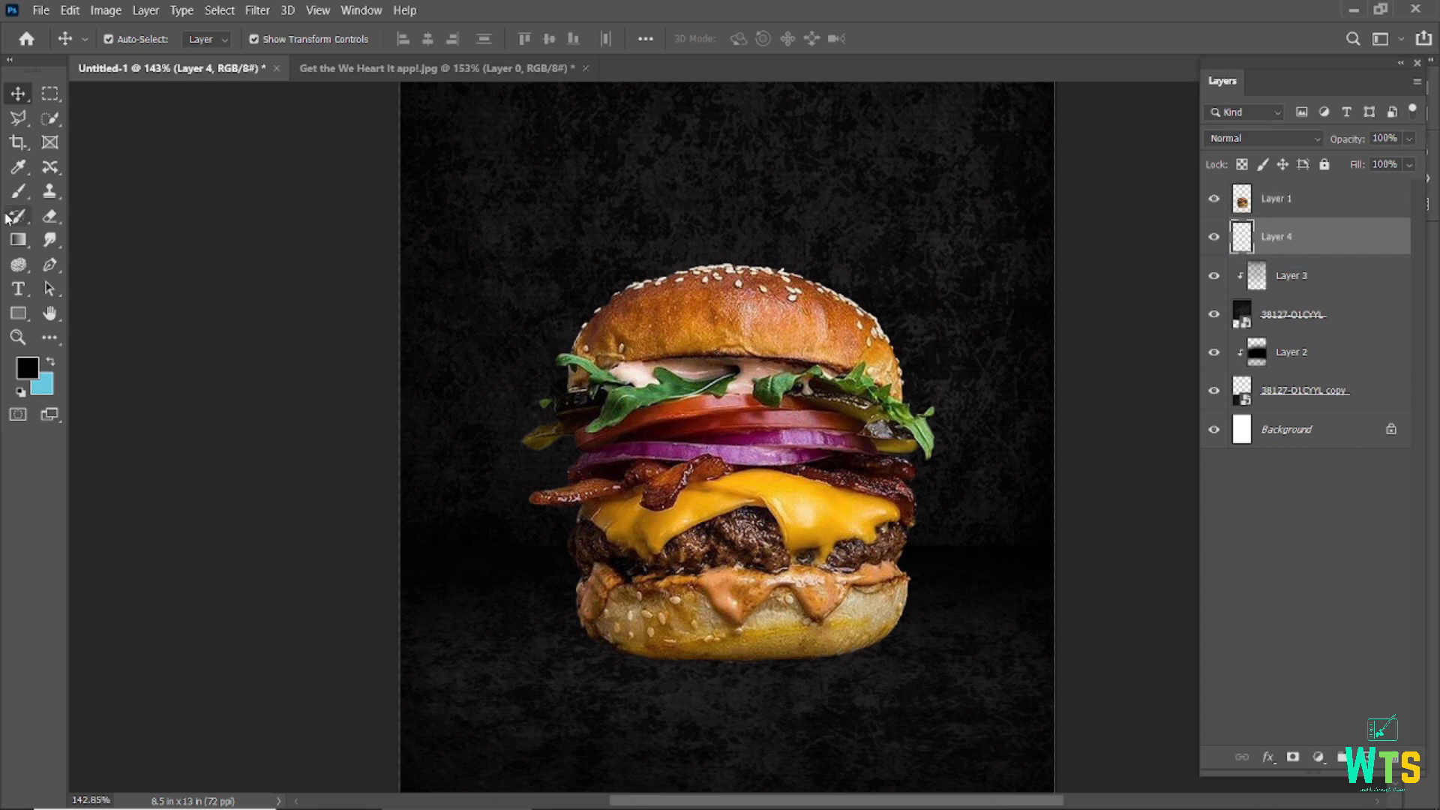
{"action": "left_click", "coordinate": [18, 190]}
{"action": "left_click", "coordinate": [118, 39]}
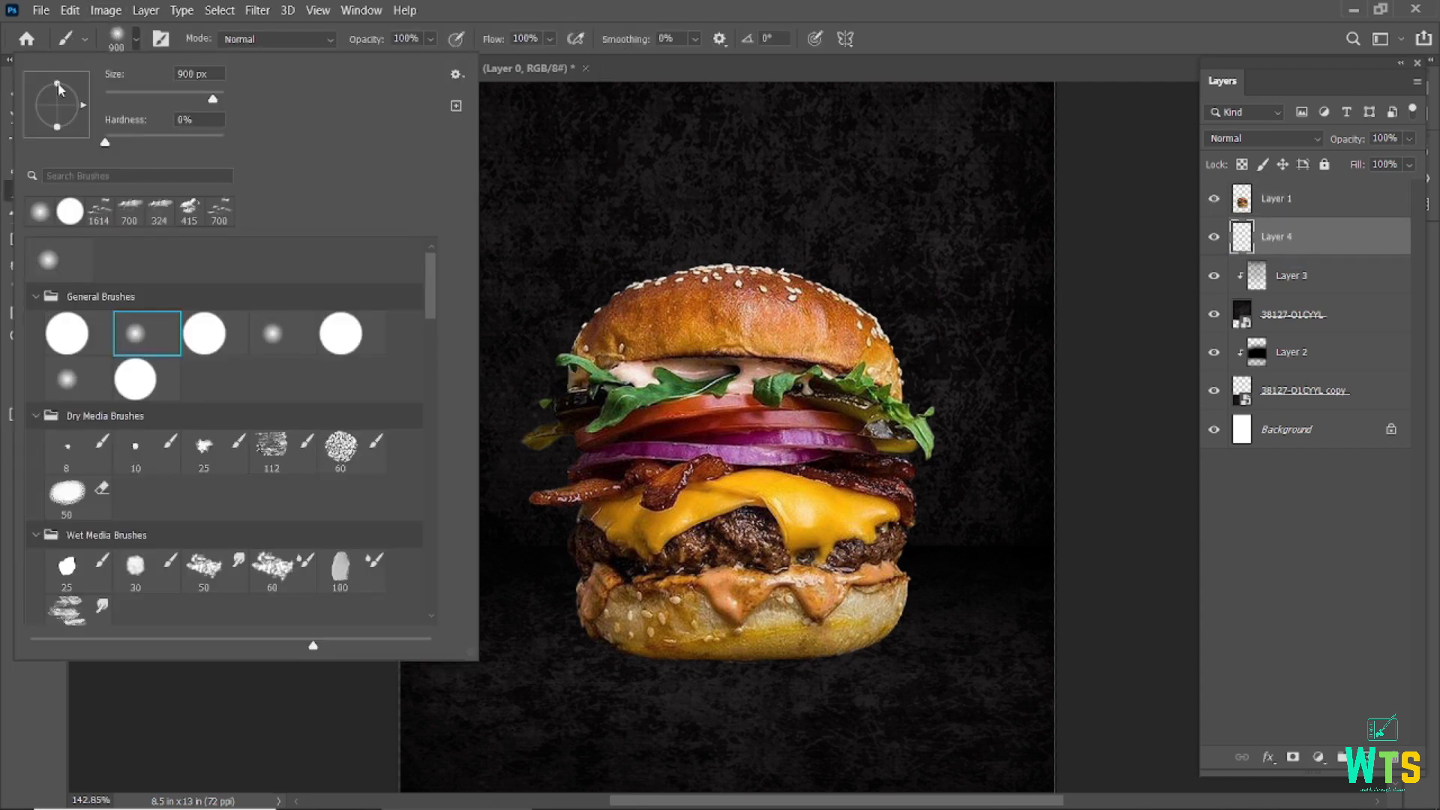
{"action": "key", "text": "Return"}
Reduce the flattened brush to size 125 and paint a black contact shadow along the bottom bun's base
{"action": "key", "text": "bracketleft"}
{"action": "key", "text": "bracketleft"}
{"action": "key", "text": "bracketleft"}
{"action": "key", "text": "bracketleft"}
{"action": "key", "text": "bracketleft"}
{"action": "key", "text": "bracketleft"}
{"action": "key", "text": "bracketleft"}
{"action": "key", "text": "bracketleft"}
{"action": "key", "text": "bracketleft"}
{"action": "key", "text": "bracketleft"}
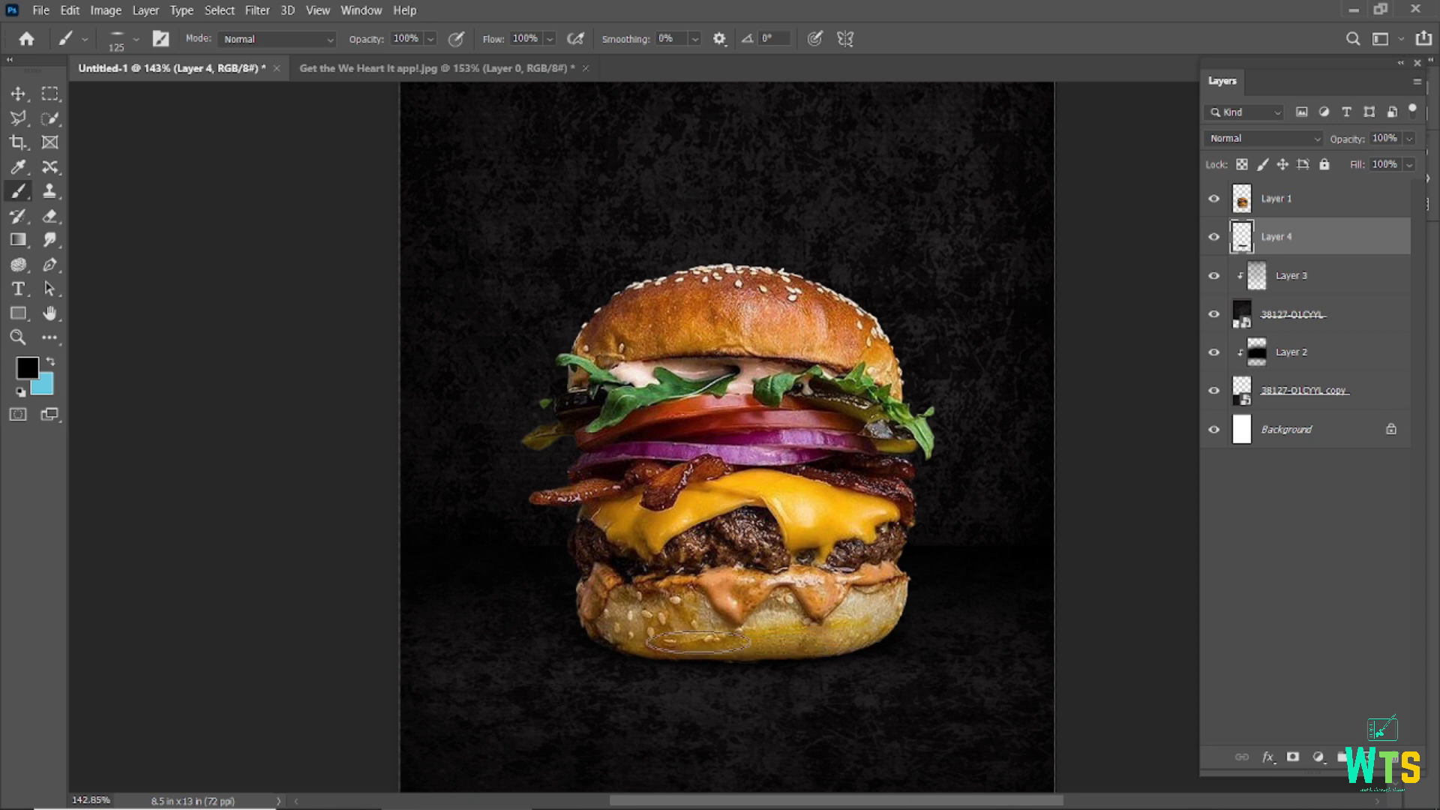
Enlarge the flattened brush to 500 and paint a wider, softer shadow around the bun's base at 24% opacity and 45% flow
{"action": "scroll", "coordinate": [717, 645], "scroll_direction": "up", "scroll_amount": 3}
{"action": "key", "text": "bracketright"}
{"action": "key", "text": "bracketright"}
{"action": "key", "text": "bracketright"}
{"action": "key", "text": "bracketright"}
{"action": "key", "text": "bracketright"}
{"action": "key", "text": "bracketright"}
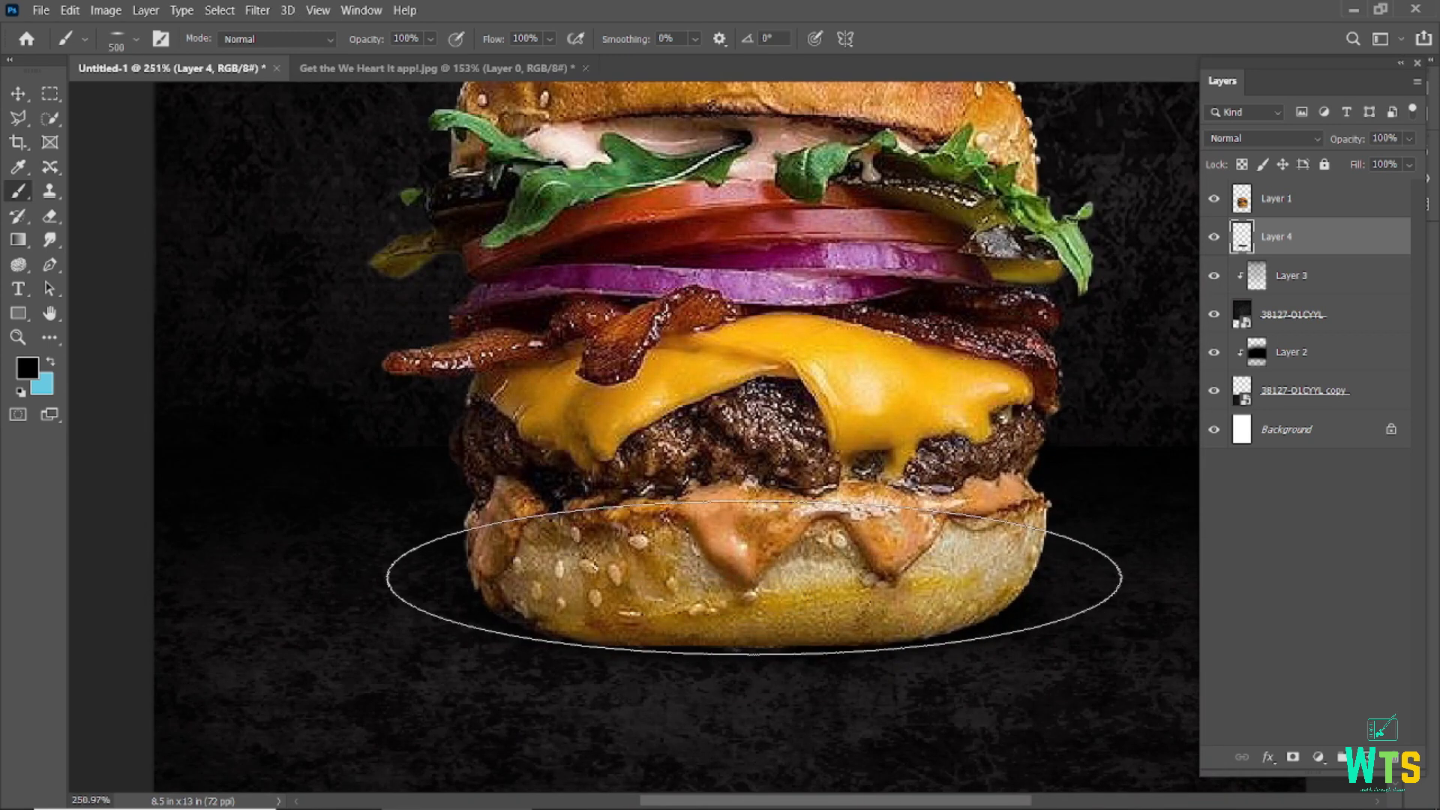
{"action": "left_click_drag", "start_coordinate": [358, 45], "coordinate": [306, 45]}
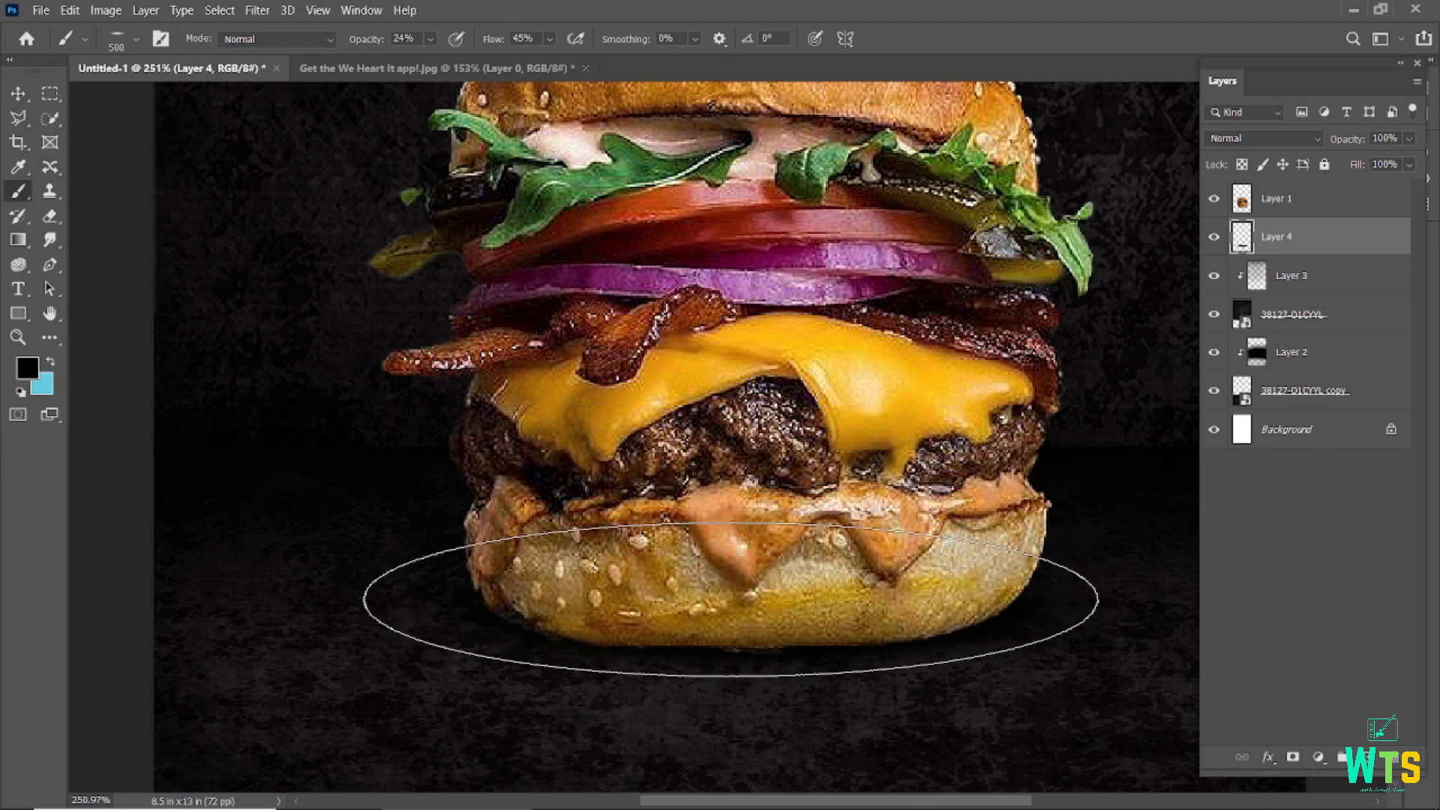
{"action": "key", "text": "v"}
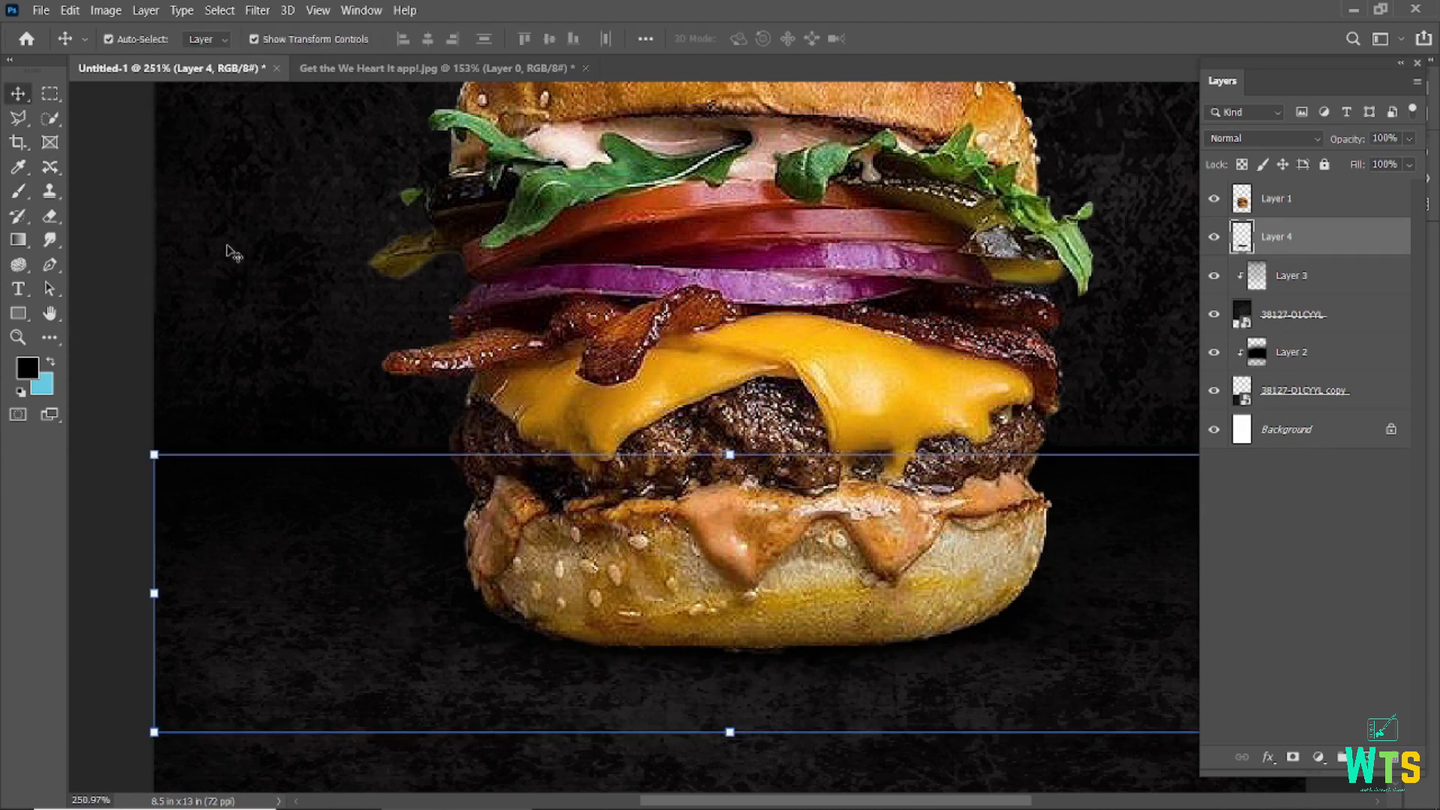
{"action": "key", "text": "ctrl+0"}
{"action": "scroll", "coordinate": [755, 683], "scroll_direction": "up", "scroll_amount": 4}
{"action": "scroll", "coordinate": [667, 685], "scroll_direction": "down", "scroll_amount": 4}
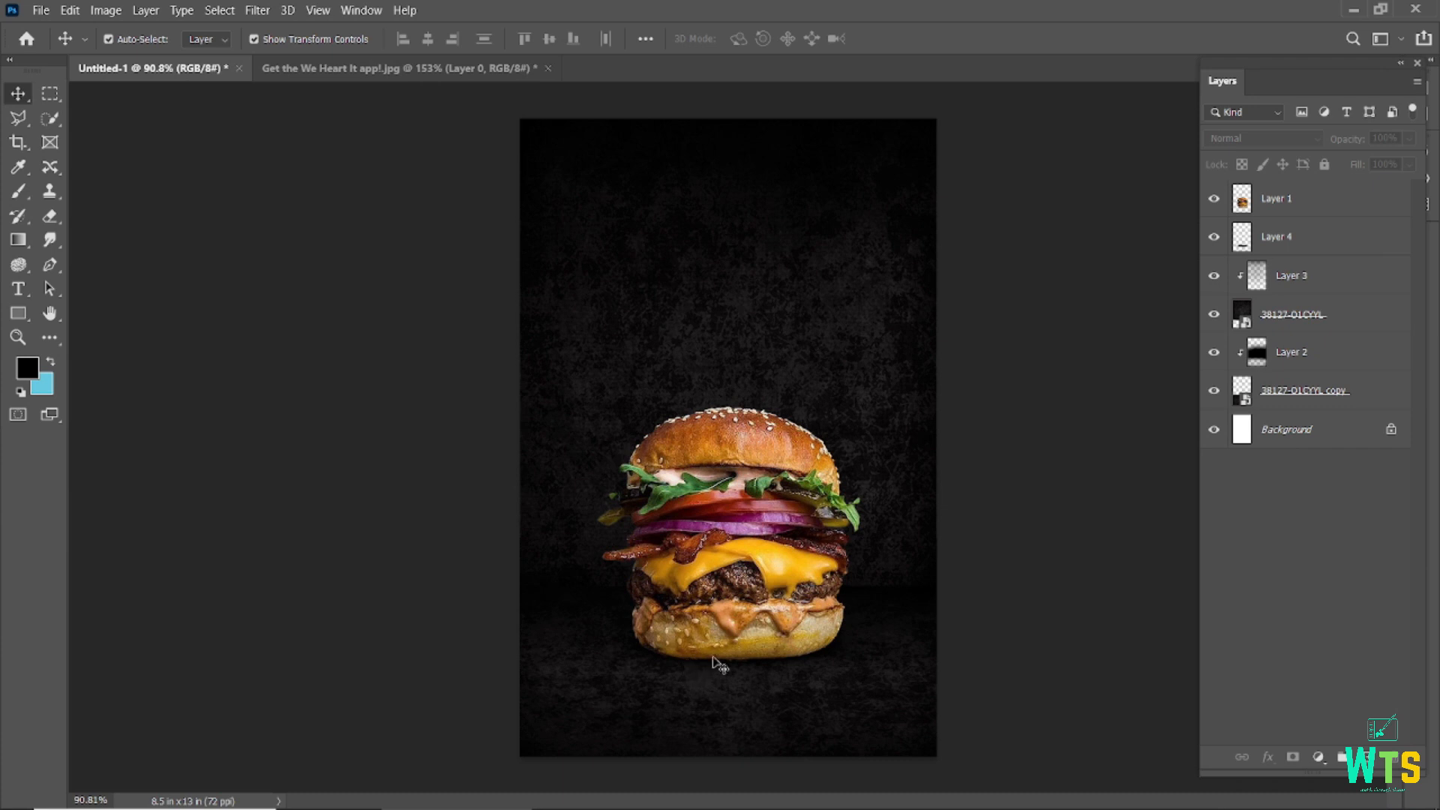
Add a Curves adjustment clipped to the burger and pull its shadow range down slightly
{"action": "left_click", "coordinate": [721, 518]}
{"action": "left_click", "coordinate": [1318, 759]}
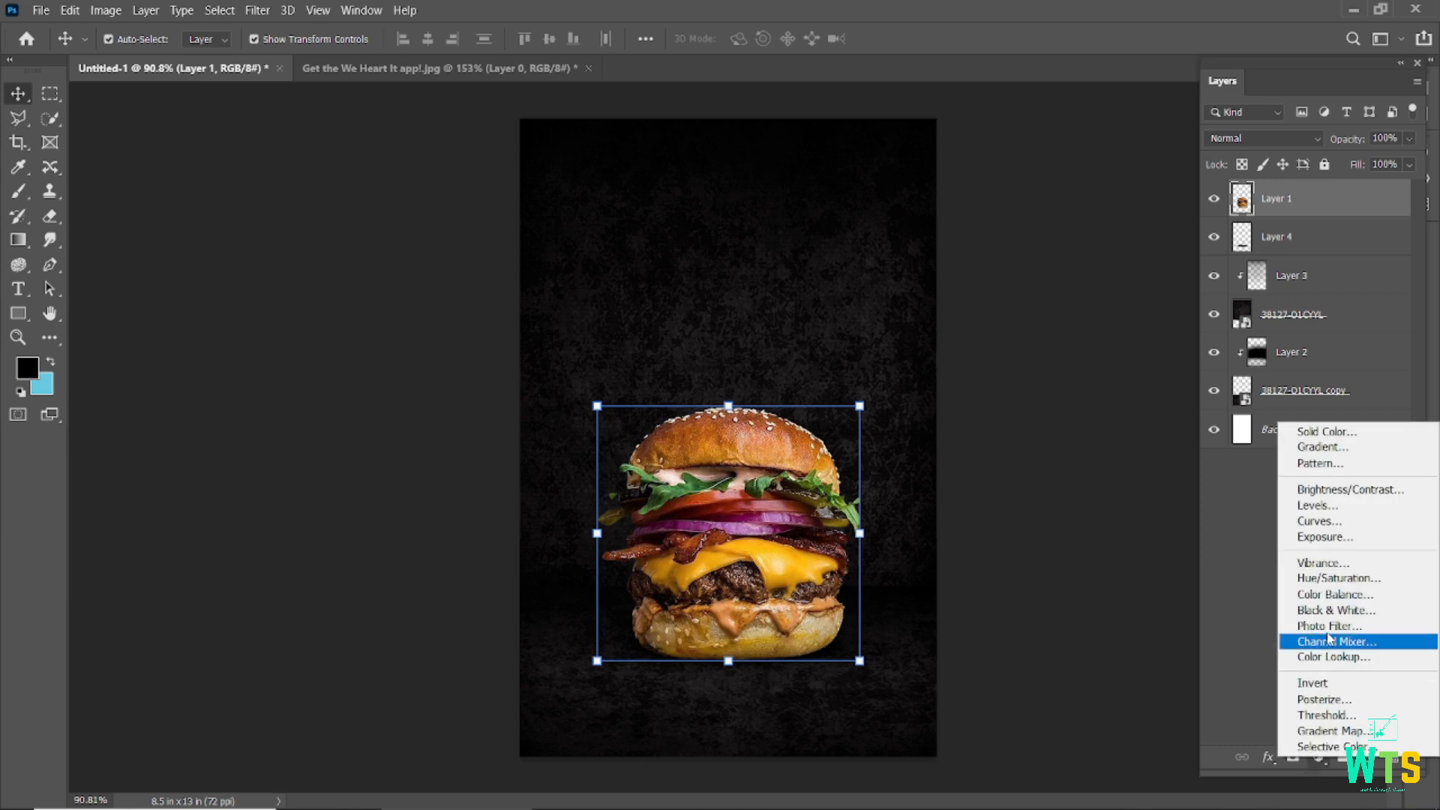
{"action": "left_click", "coordinate": [1326, 526]}
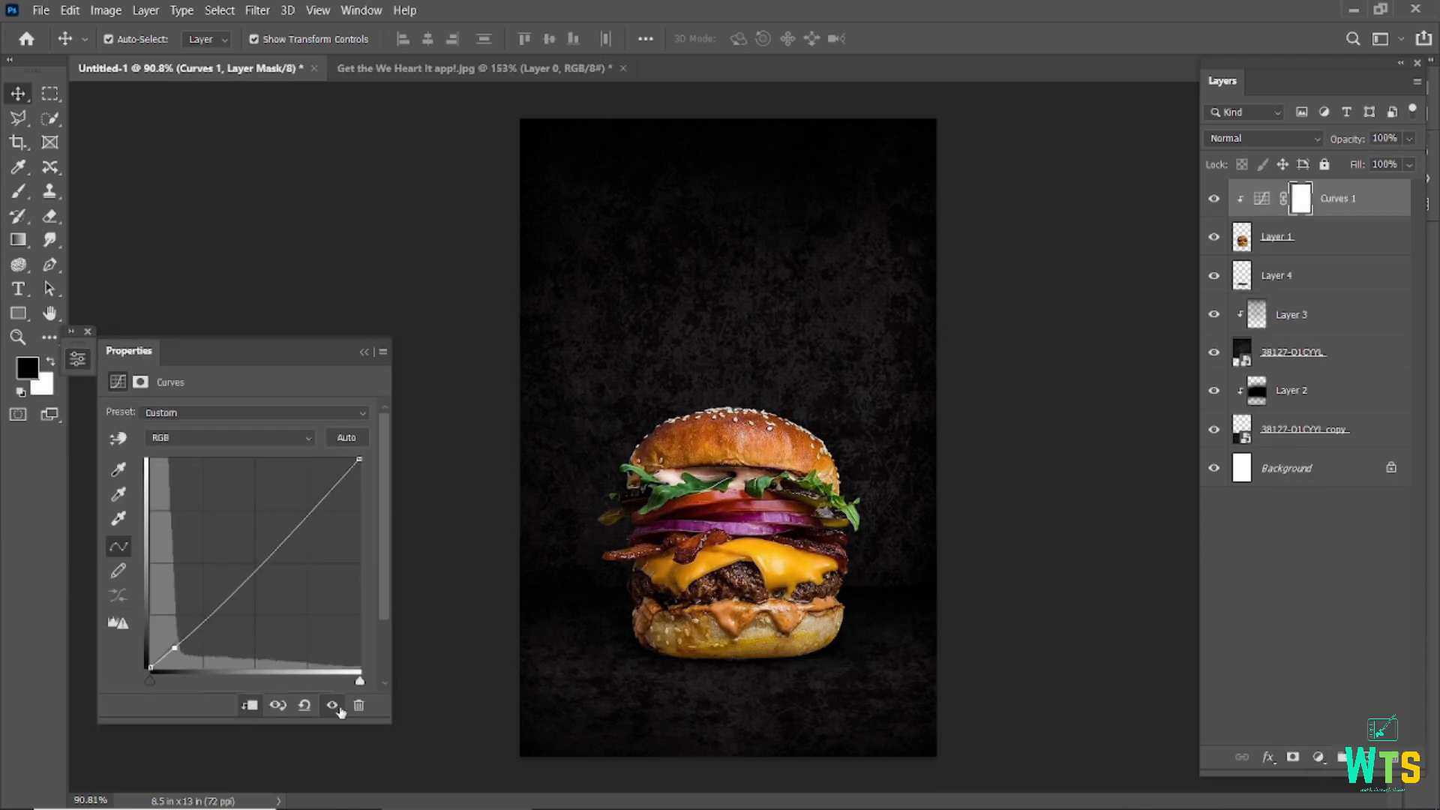
{"action": "left_click", "coordinate": [363, 352]}
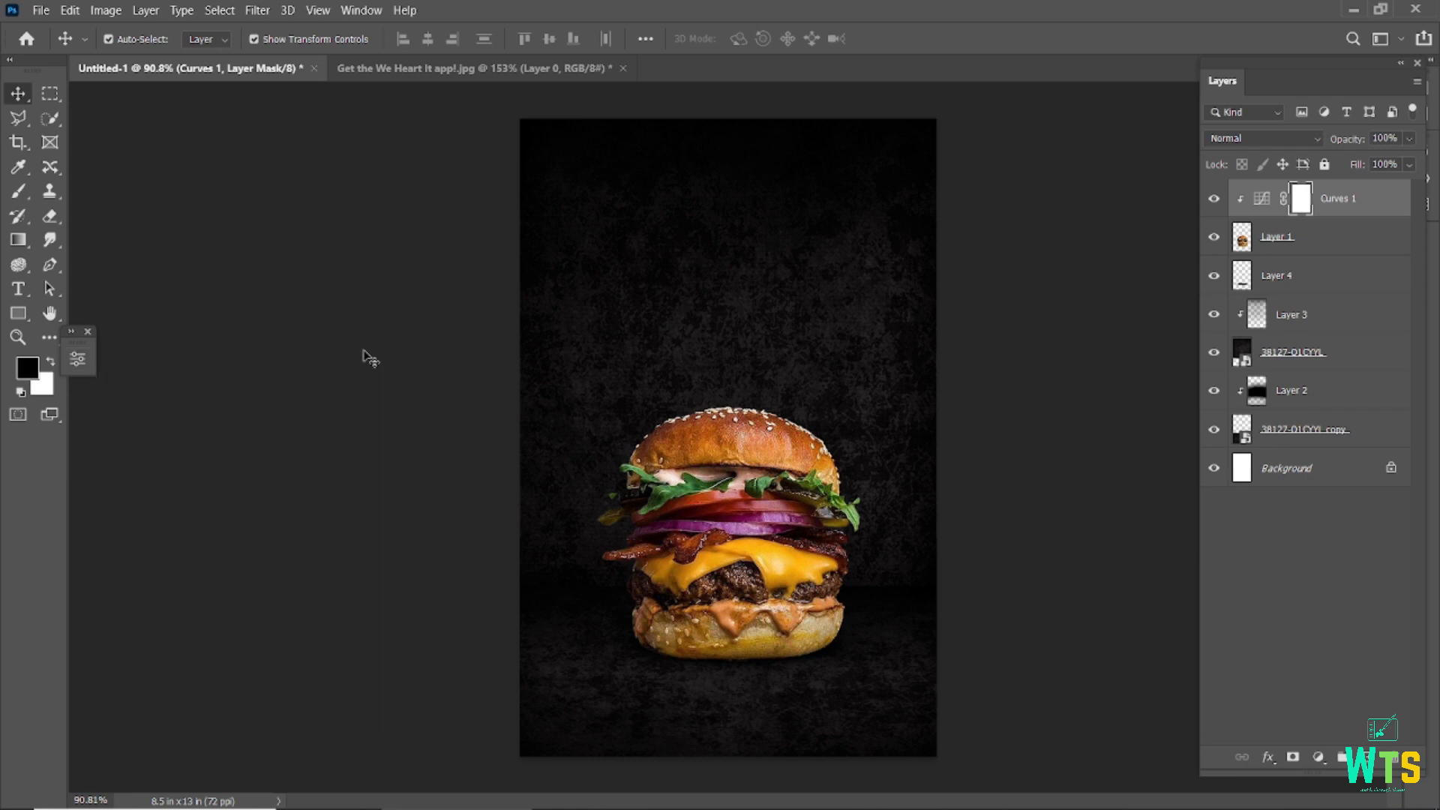
{"action": "left_click", "coordinate": [399, 480]}
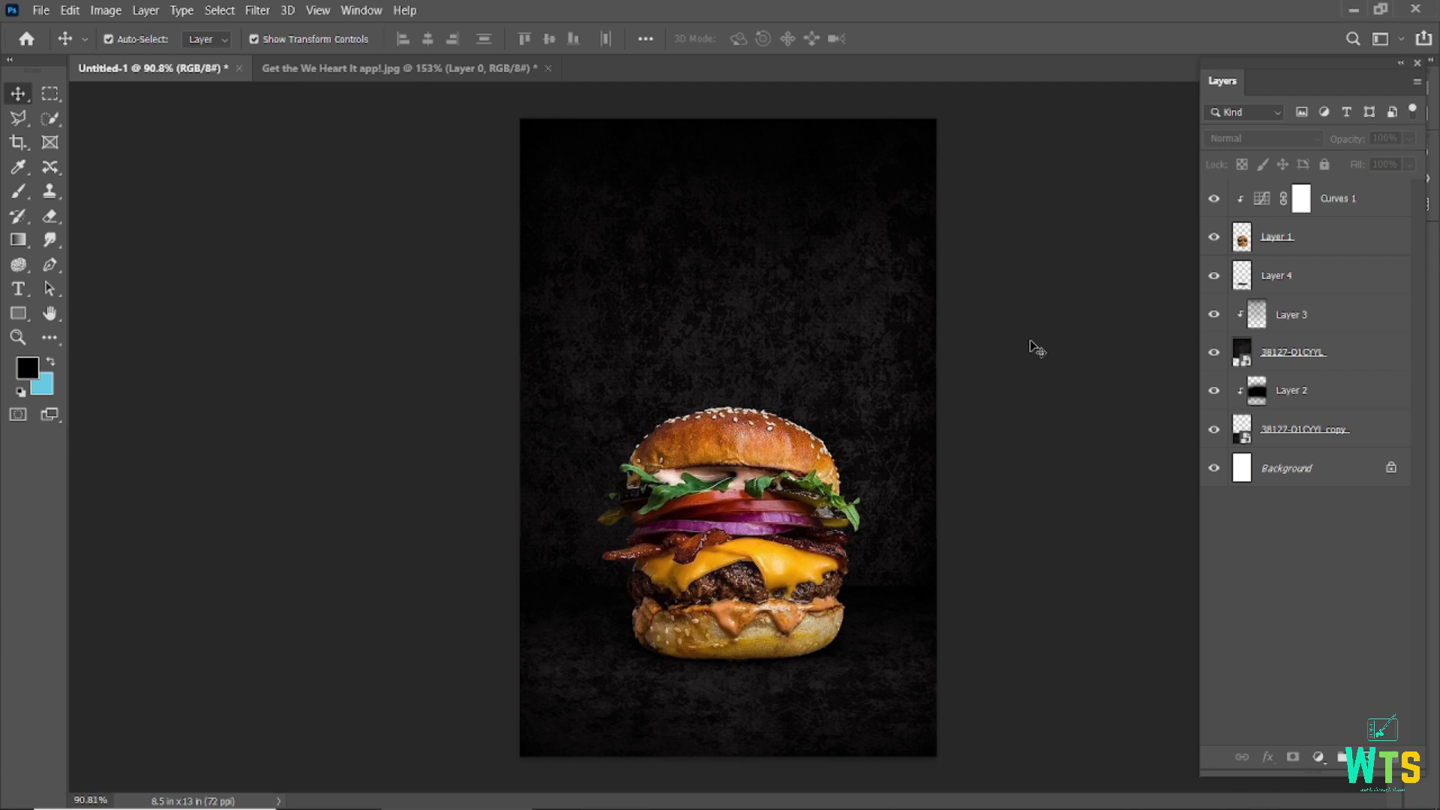
Merge the wall texture with its clipped shading layer, Layer 3
{"action": "left_click", "coordinate": [852, 317]}
{"action": "left_click", "coordinate": [1109, 570]}
{"action": "left_click", "coordinate": [1314, 315]}
{"action": "left_click", "coordinate": [1303, 354]}
{"action": "left_click", "coordinate": [1291, 330]}
{"action": "left_click", "coordinate": [1291, 344], "text": "shift"}
{"action": "right_click", "coordinate": [1291, 344]}
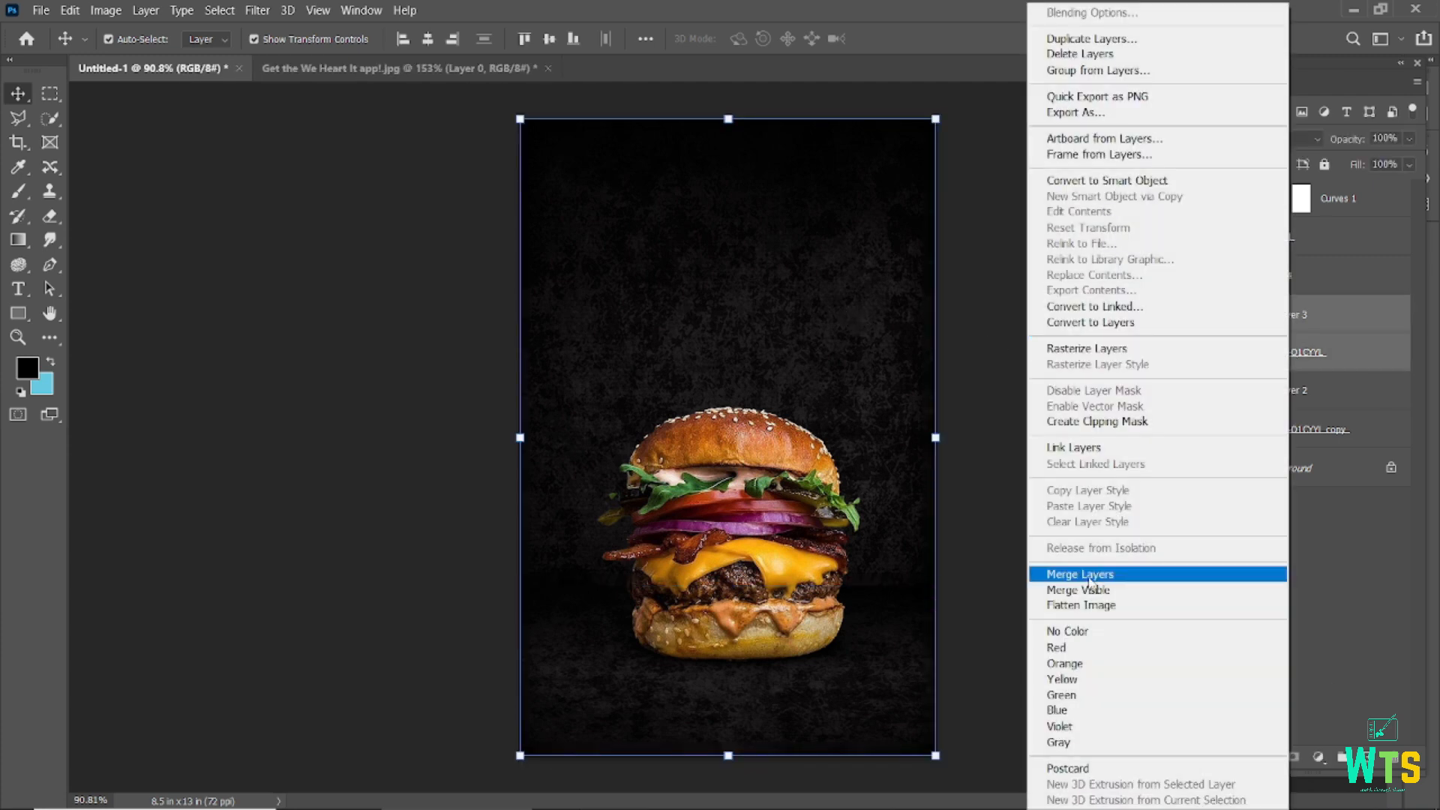
{"action": "left_click", "coordinate": [1118, 575]}
Merge the floor texture with its clipped shading layer, Layer 2
{"action": "left_click", "coordinate": [1291, 349]}
{"action": "left_click", "coordinate": [1290, 383], "text": "shift"}
{"action": "right_click", "coordinate": [1290, 383]}
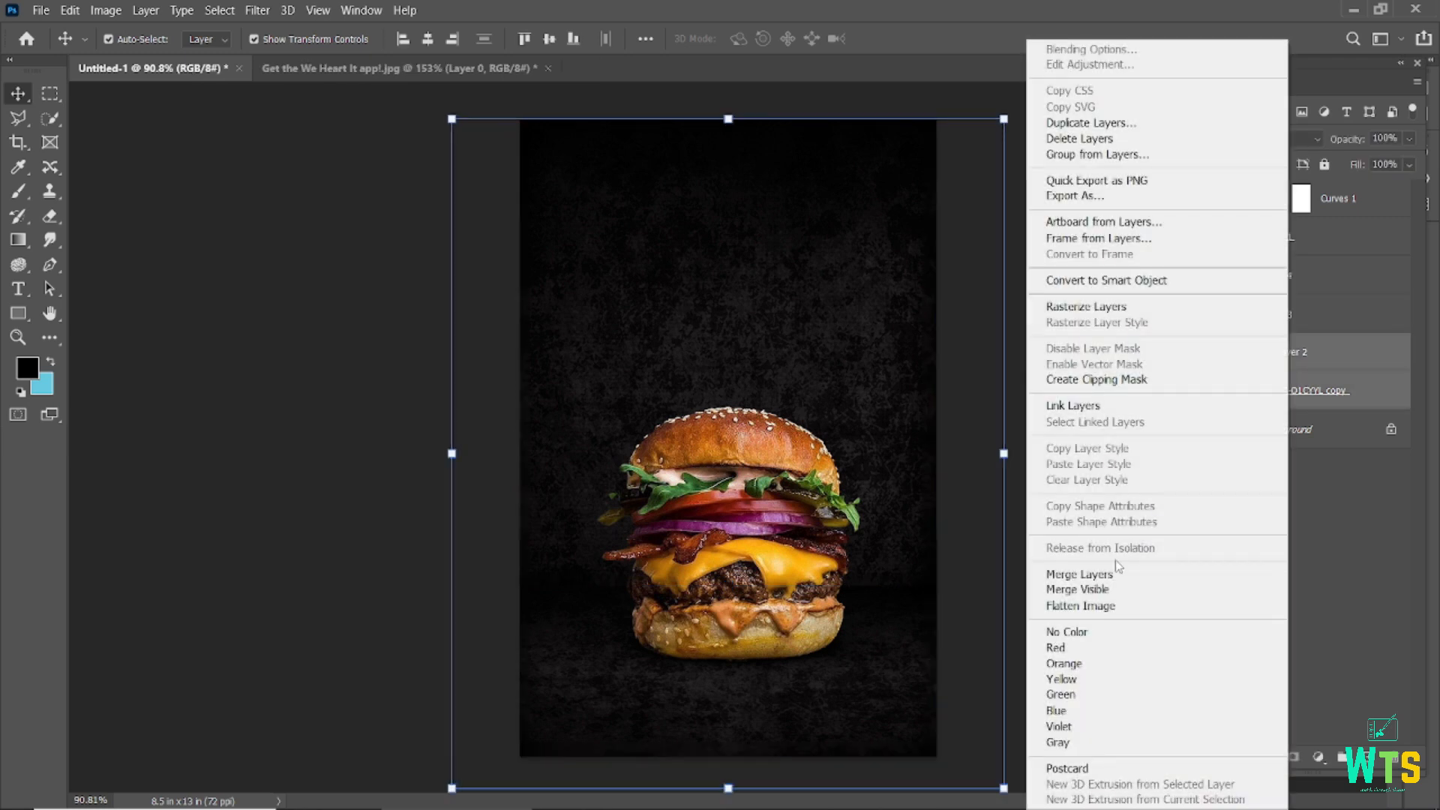
{"action": "left_click", "coordinate": [1138, 576]}
Try tinting the wall and floor with a Color Balance adjustment, shifting the midtones between red, magenta and blue
{"action": "left_click", "coordinate": [1275, 316]}
{"action": "left_click", "coordinate": [1319, 757]}
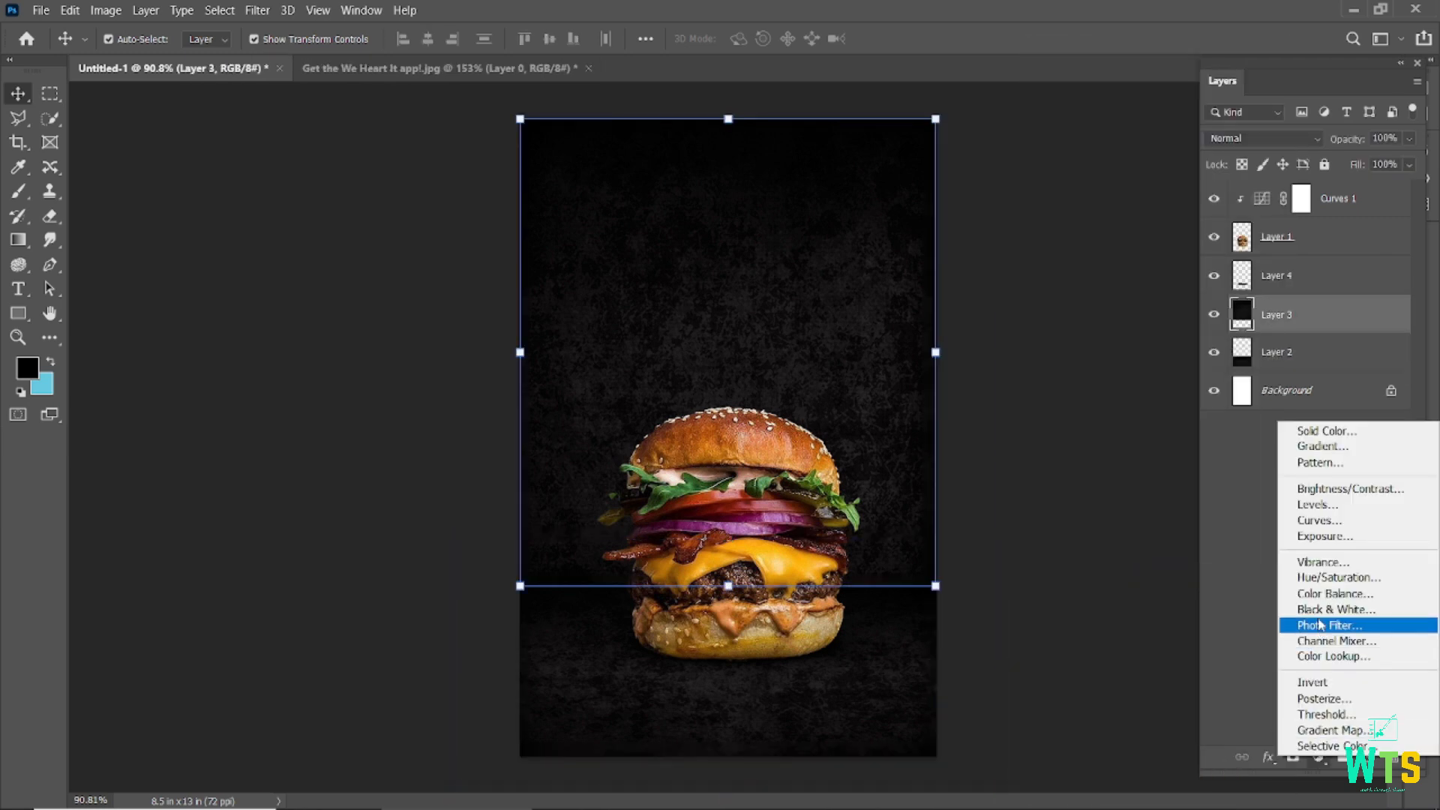
{"action": "left_click", "coordinate": [1311, 595]}
{"action": "scroll", "coordinate": [611, 412], "scroll_direction": "up", "scroll_amount": 2}
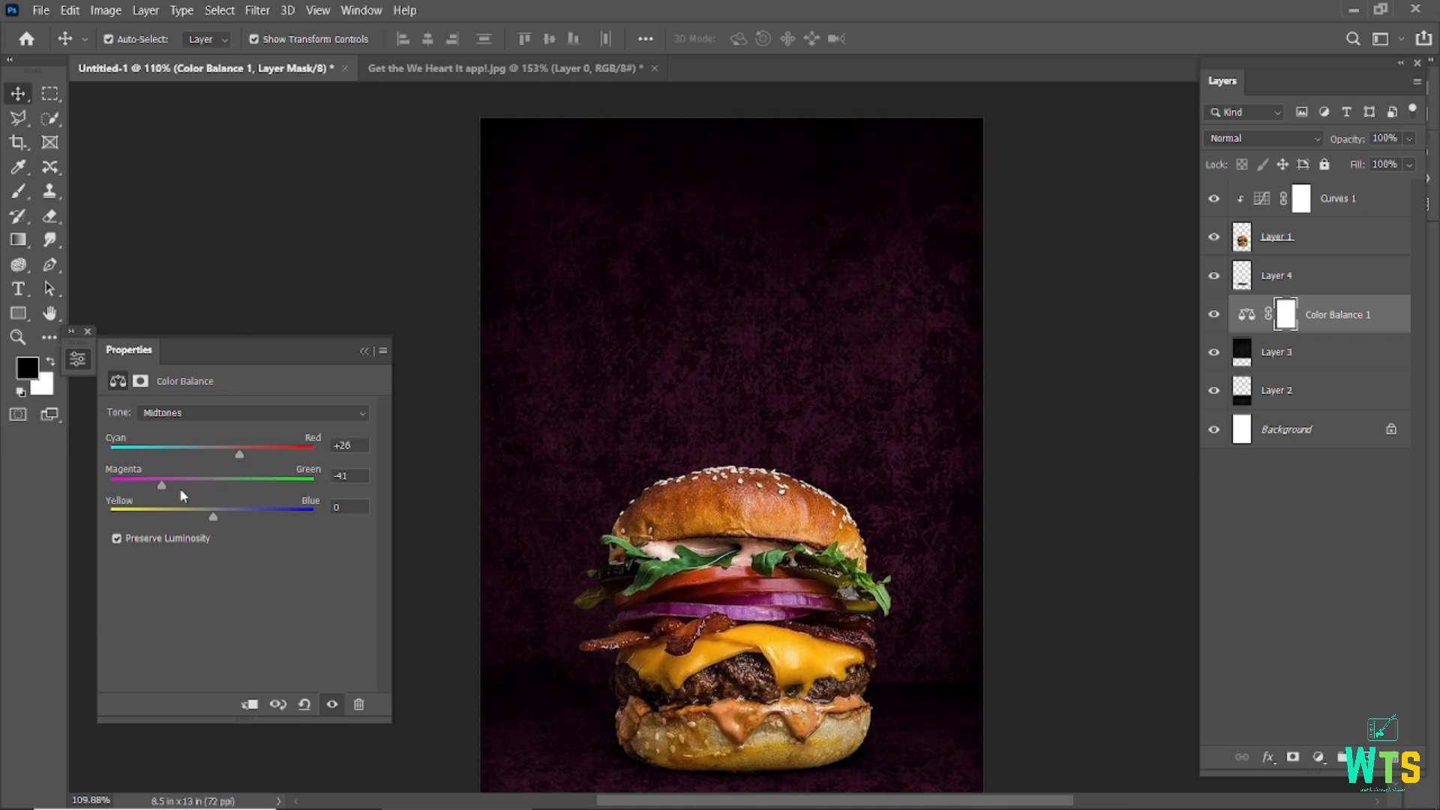
{"action": "left_click_drag", "start_coordinate": [224, 517], "coordinate": [315, 517]}
{"action": "left_click_drag", "start_coordinate": [253, 456], "coordinate": [226, 474]}
{"action": "scroll", "coordinate": [330, 478], "scroll_direction": "down", "scroll_amount": 2}
{"action": "left_click", "coordinate": [358, 704]}
{"action": "left_click", "coordinate": [665, 321]}
{"action": "left_click", "coordinate": [578, 324]}
{"action": "left_click", "coordinate": [1066, 441]}
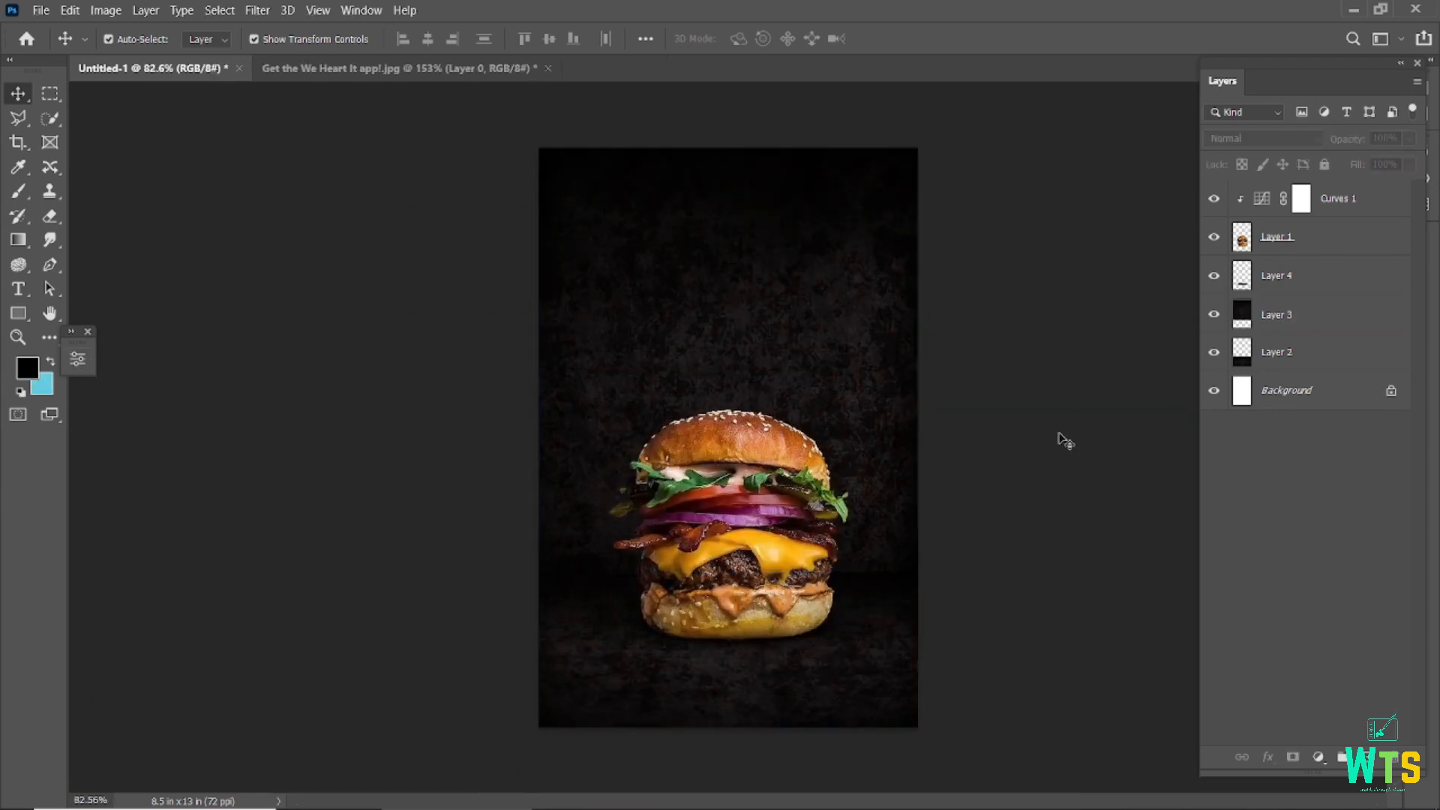
Add a placeholder text line near the top of the poster in white (ffffff) at 71 pt
{"action": "scroll", "coordinate": [766, 521], "scroll_direction": "up", "scroll_amount": 1}
{"action": "key", "text": "t"}
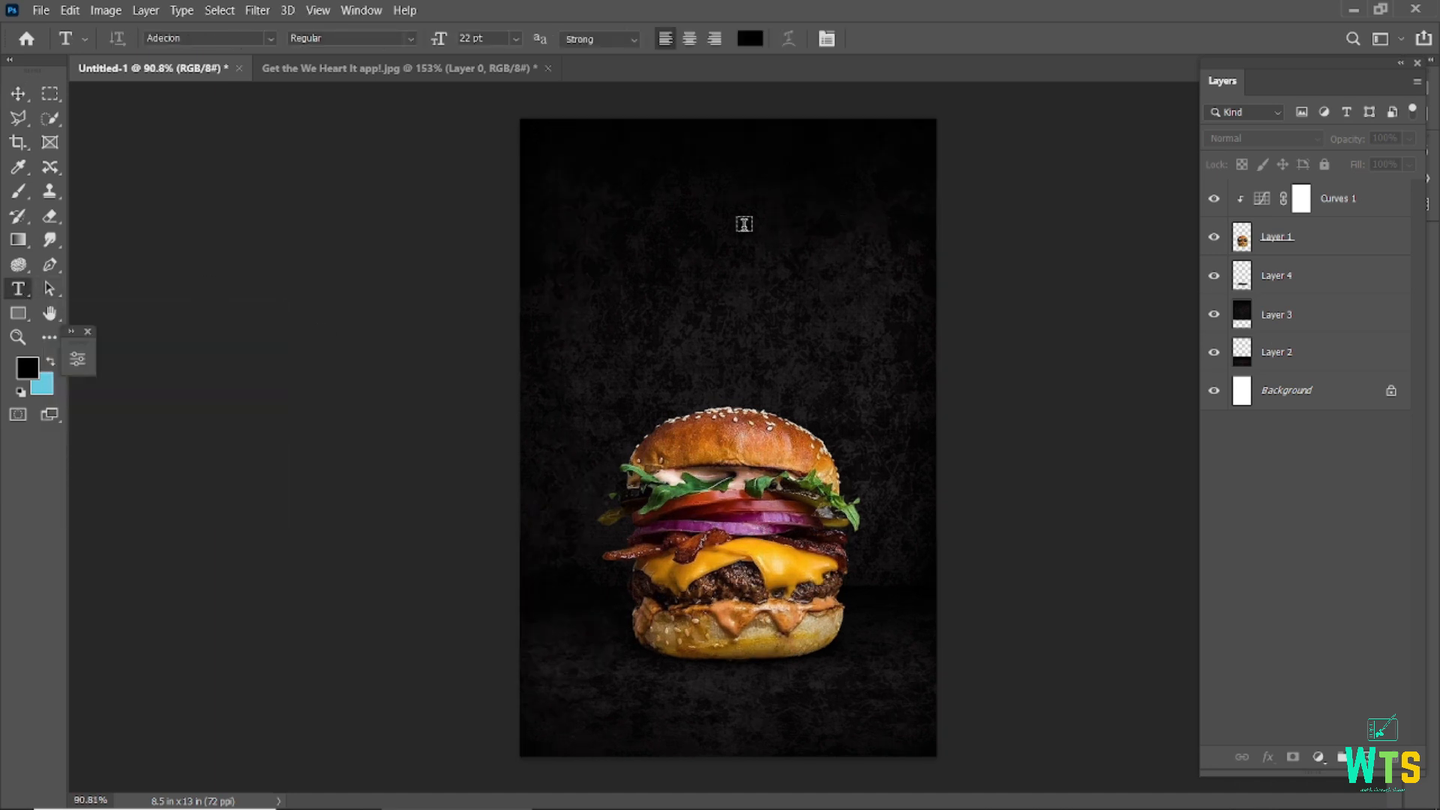
{"action": "left_click", "coordinate": [659, 199]}
{"action": "left_click", "coordinate": [750, 38]}
{"action": "left_click_drag", "start_coordinate": [953, 480], "coordinate": [916, 451]}
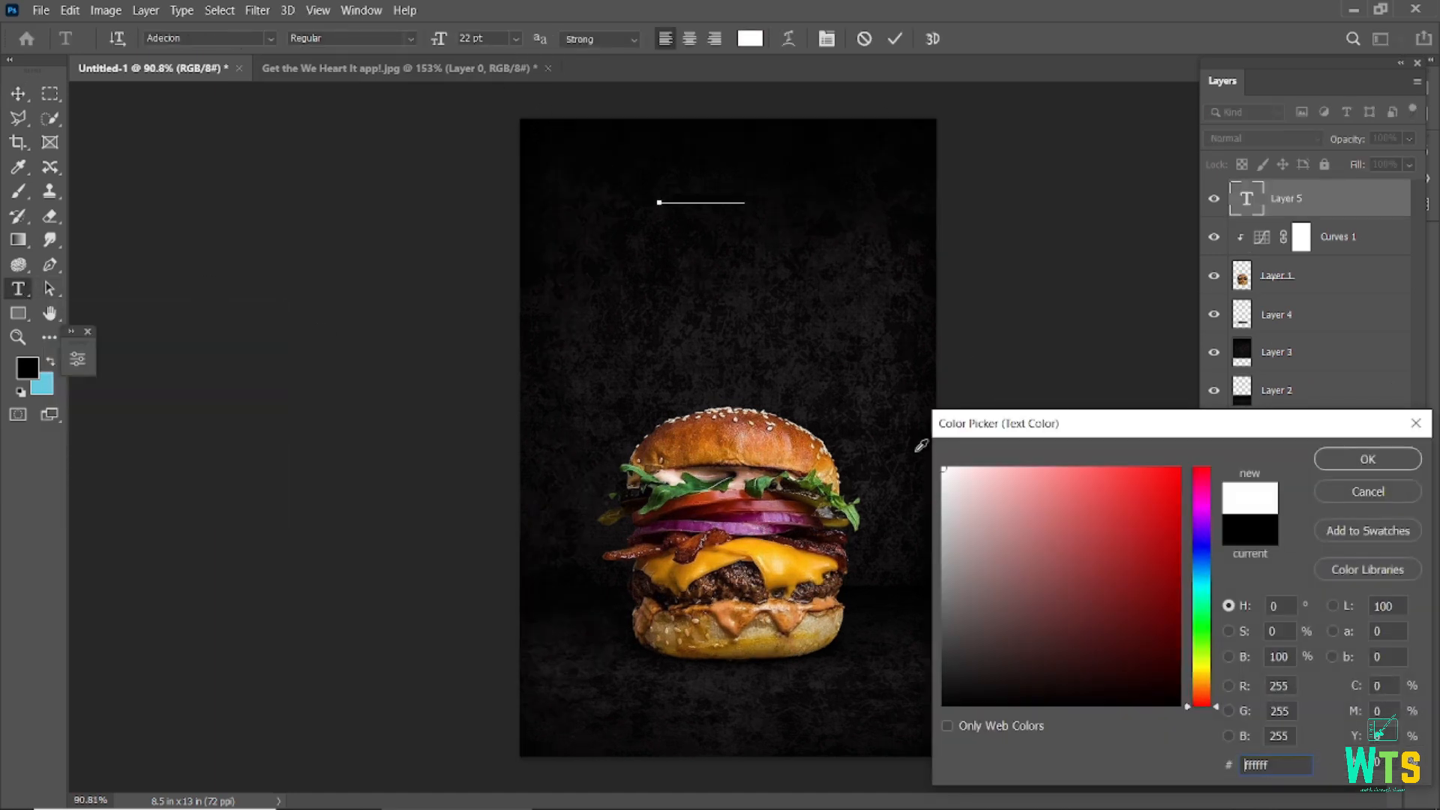
{"action": "left_click", "coordinate": [1347, 460]}
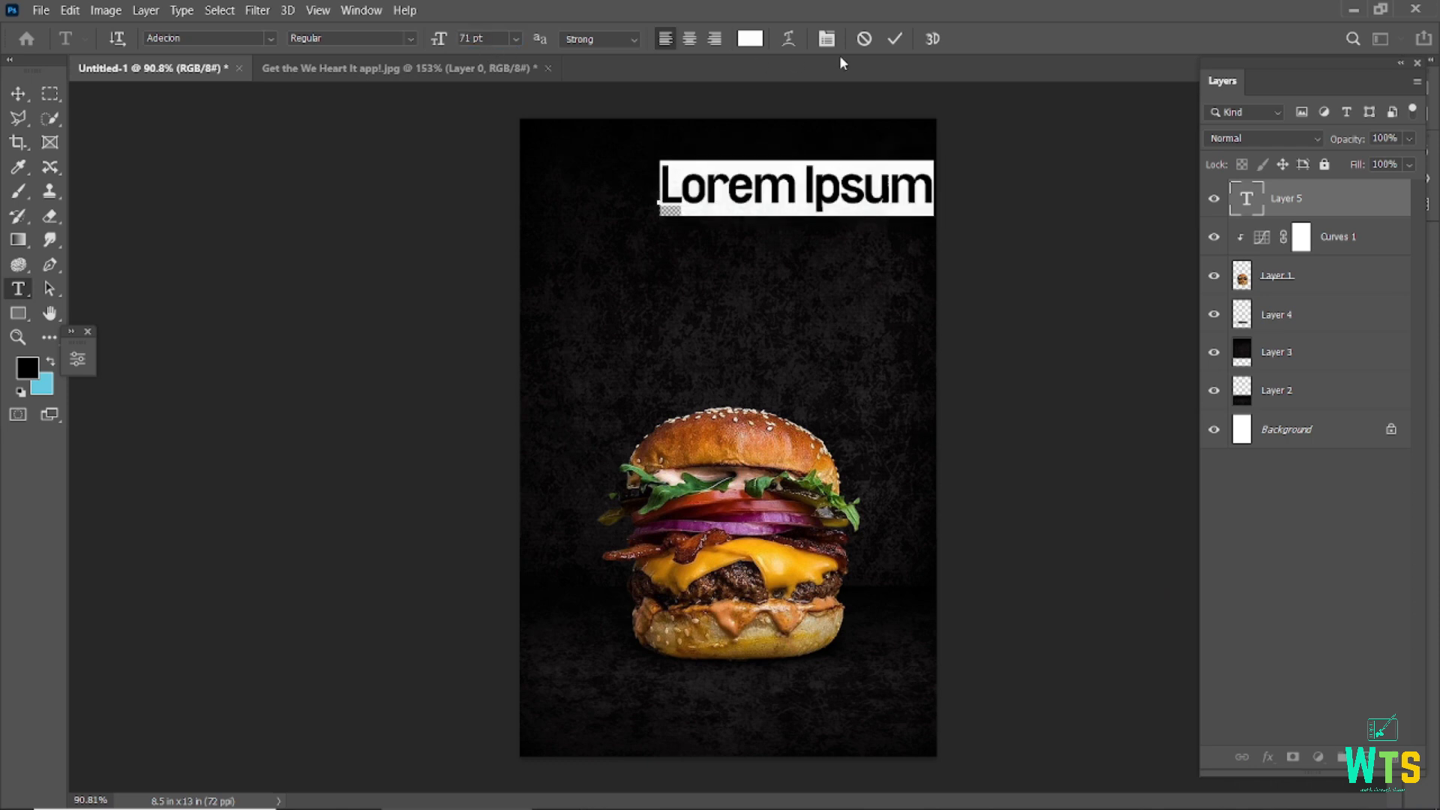
{"action": "left_click", "coordinate": [895, 39]}
Shift the placeholder line left to sit above the burger and replace its wording with "SUPER"
{"action": "key", "text": "v"}
{"action": "left_click_drag", "start_coordinate": [715, 200], "coordinate": [653, 199]}
{"action": "double_click", "coordinate": [675, 187]}
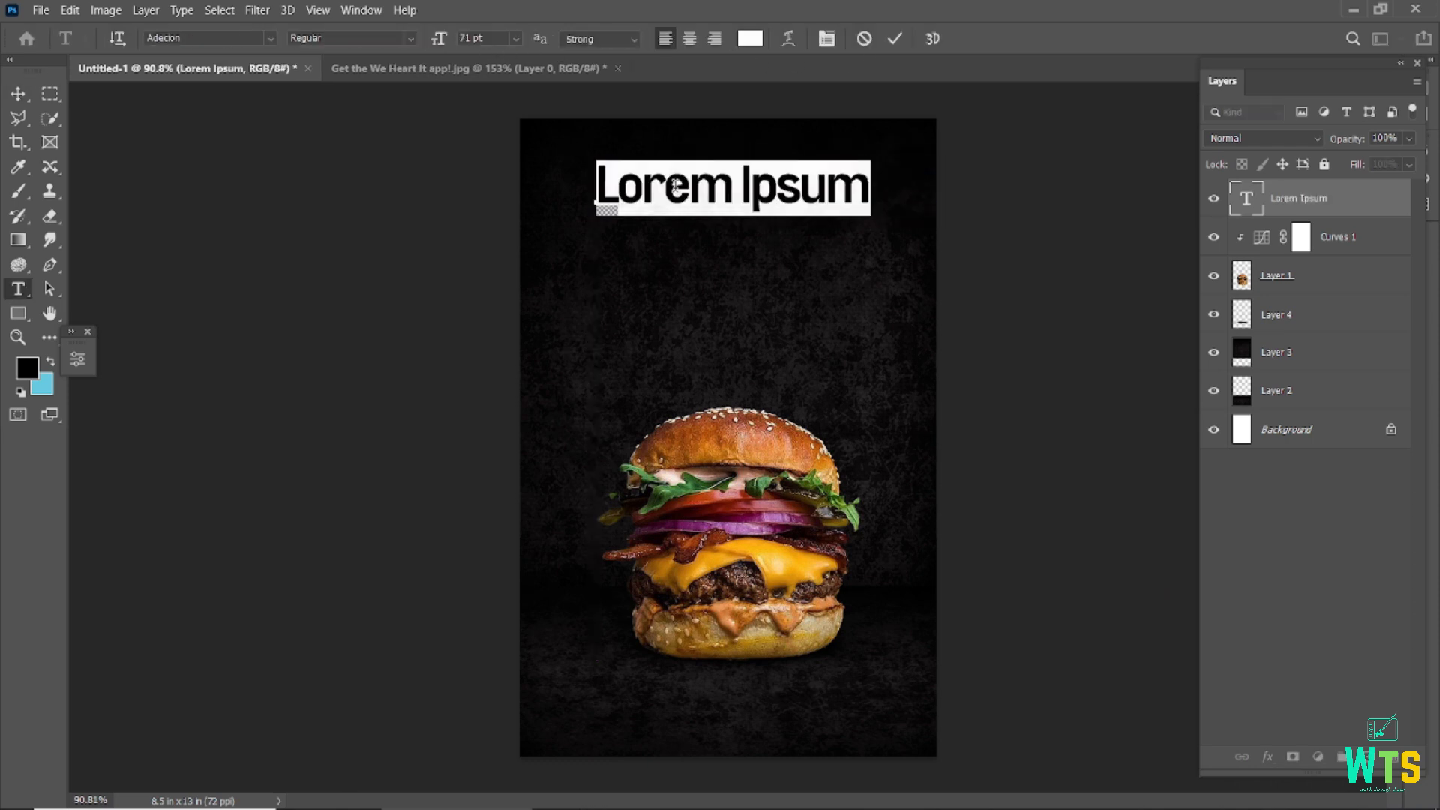
{"action": "type", "text": "SUPER"}
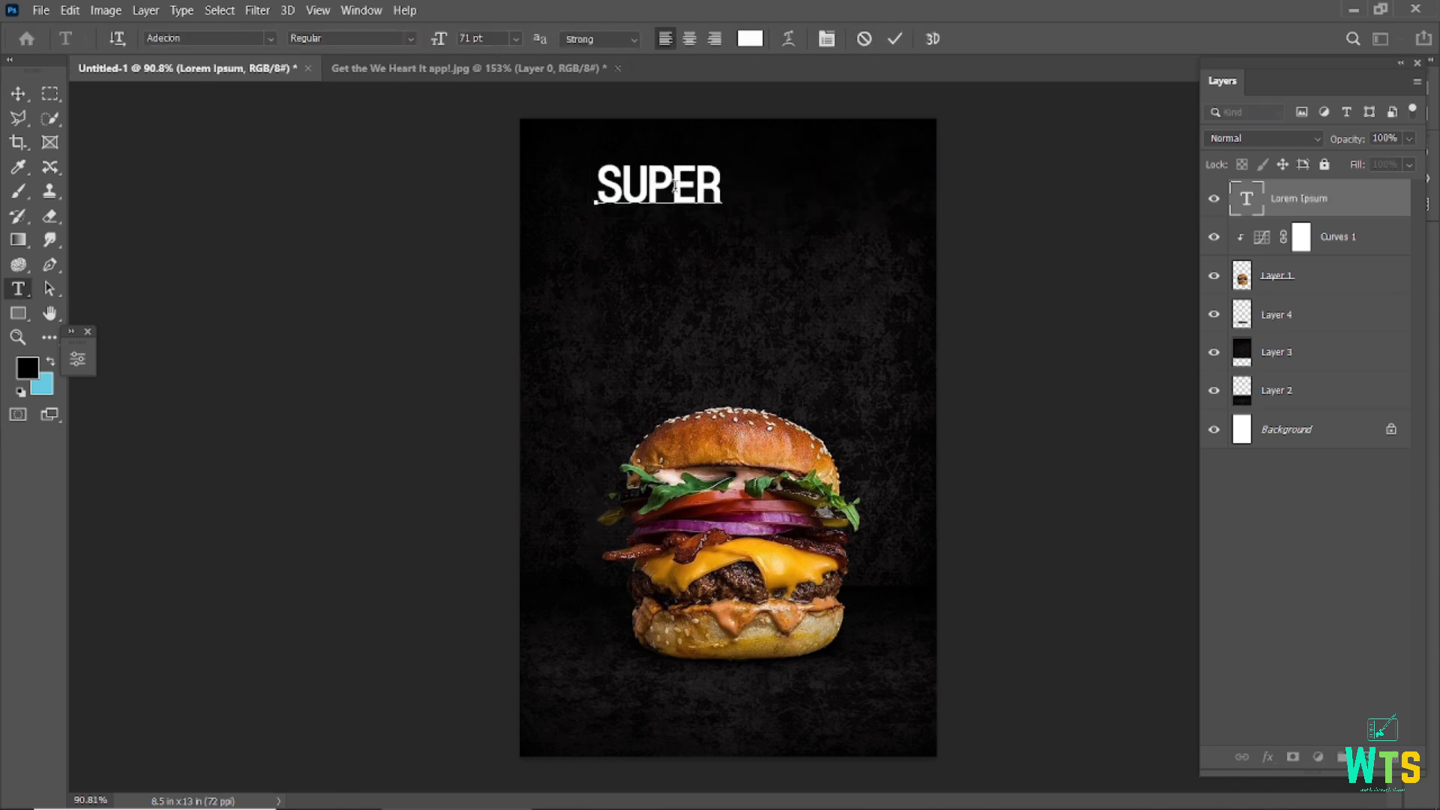
{"action": "left_click", "coordinate": [895, 39]}
Duplicate the SUPER line directly below itself and change the copy's wording to "Delicious"
{"action": "key", "text": "v"}
{"action": "left_click_drag", "start_coordinate": [657, 191], "coordinate": [657, 237]}
{"action": "double_click", "coordinate": [657, 235]}
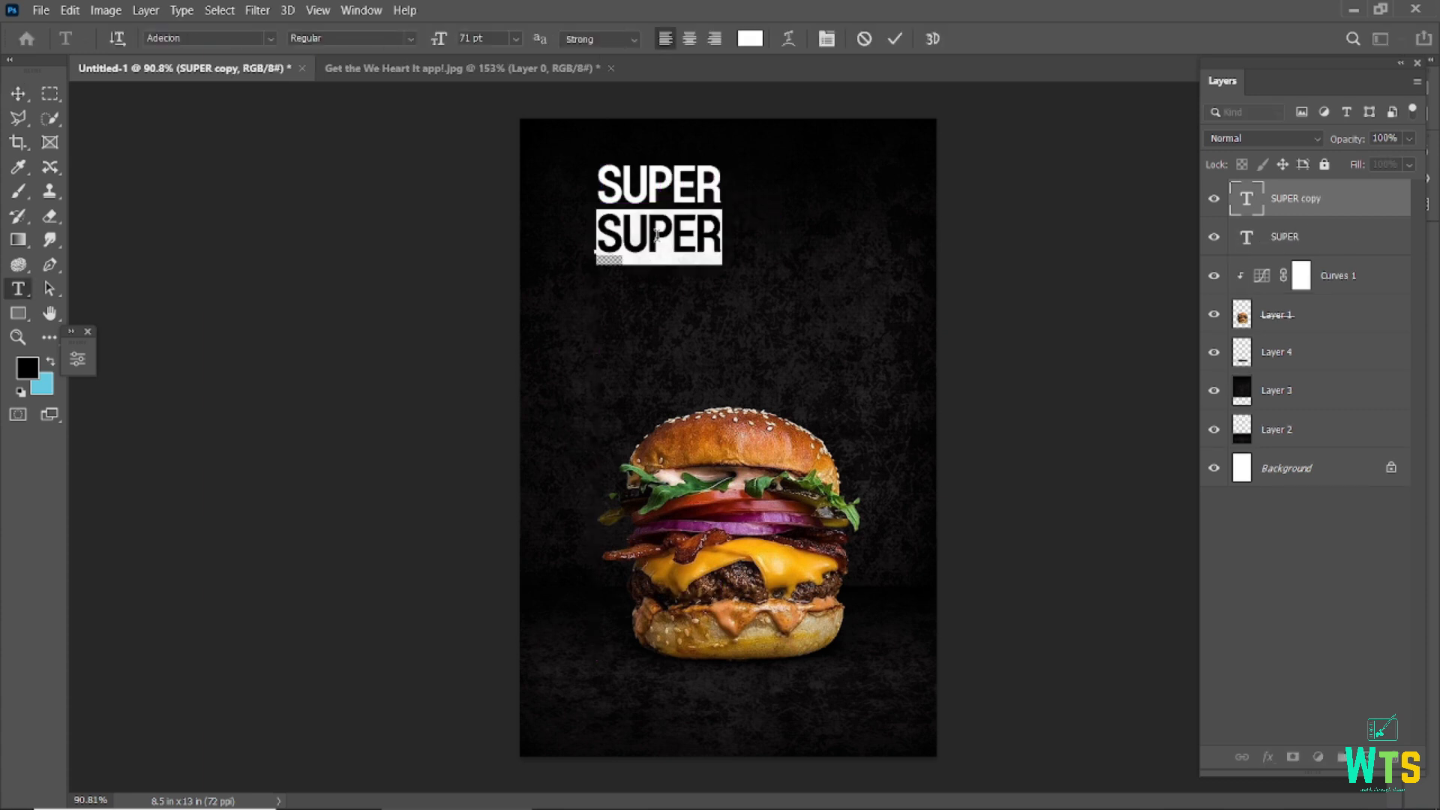
{"action": "type", "text": "Delicious"}
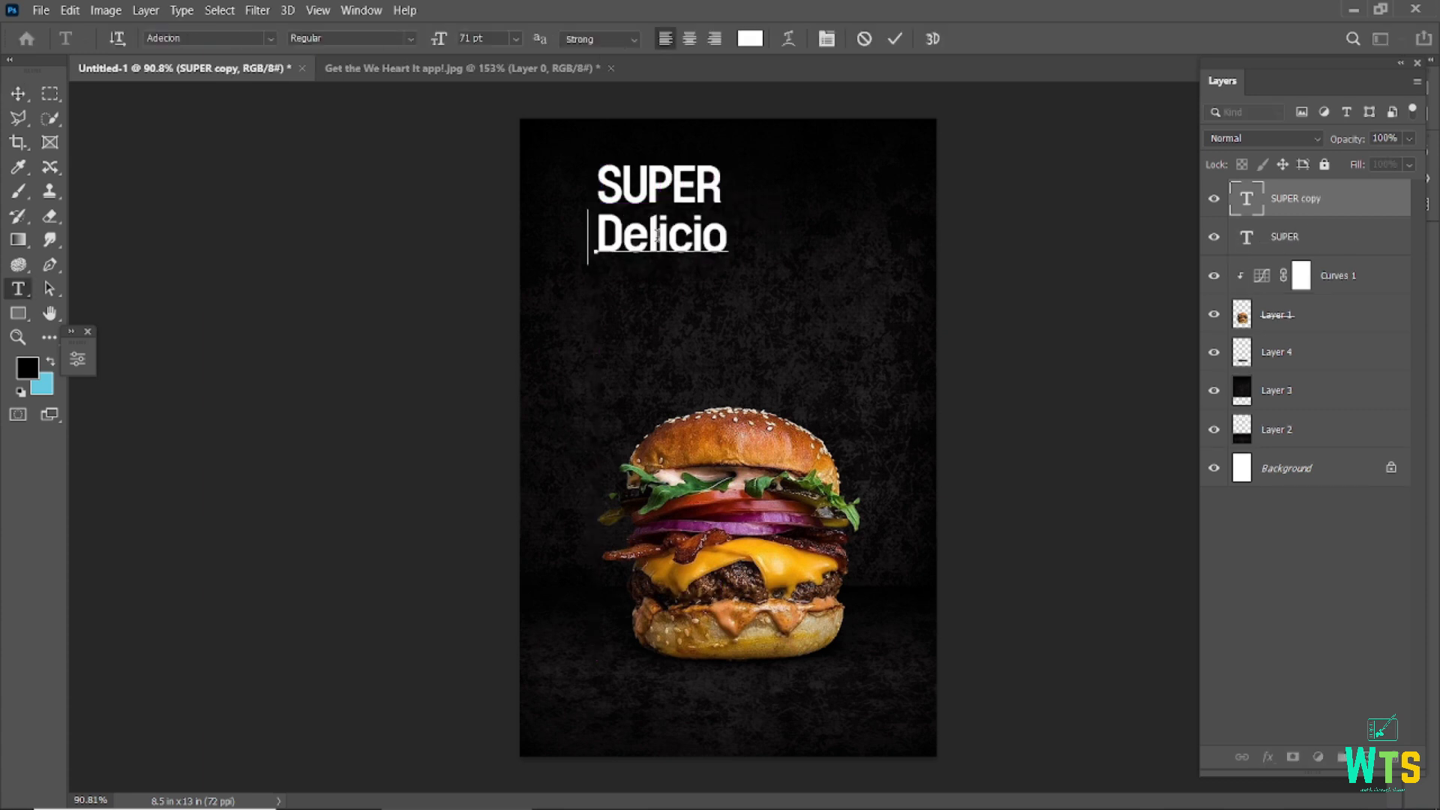
{"action": "left_click", "coordinate": [895, 39]}
Duplicate the Delicious line directly below itself and change the copy's wording to "BURGER"
{"action": "key", "text": "v"}
{"action": "left_click_drag", "start_coordinate": [679, 245], "coordinate": [679, 285]}
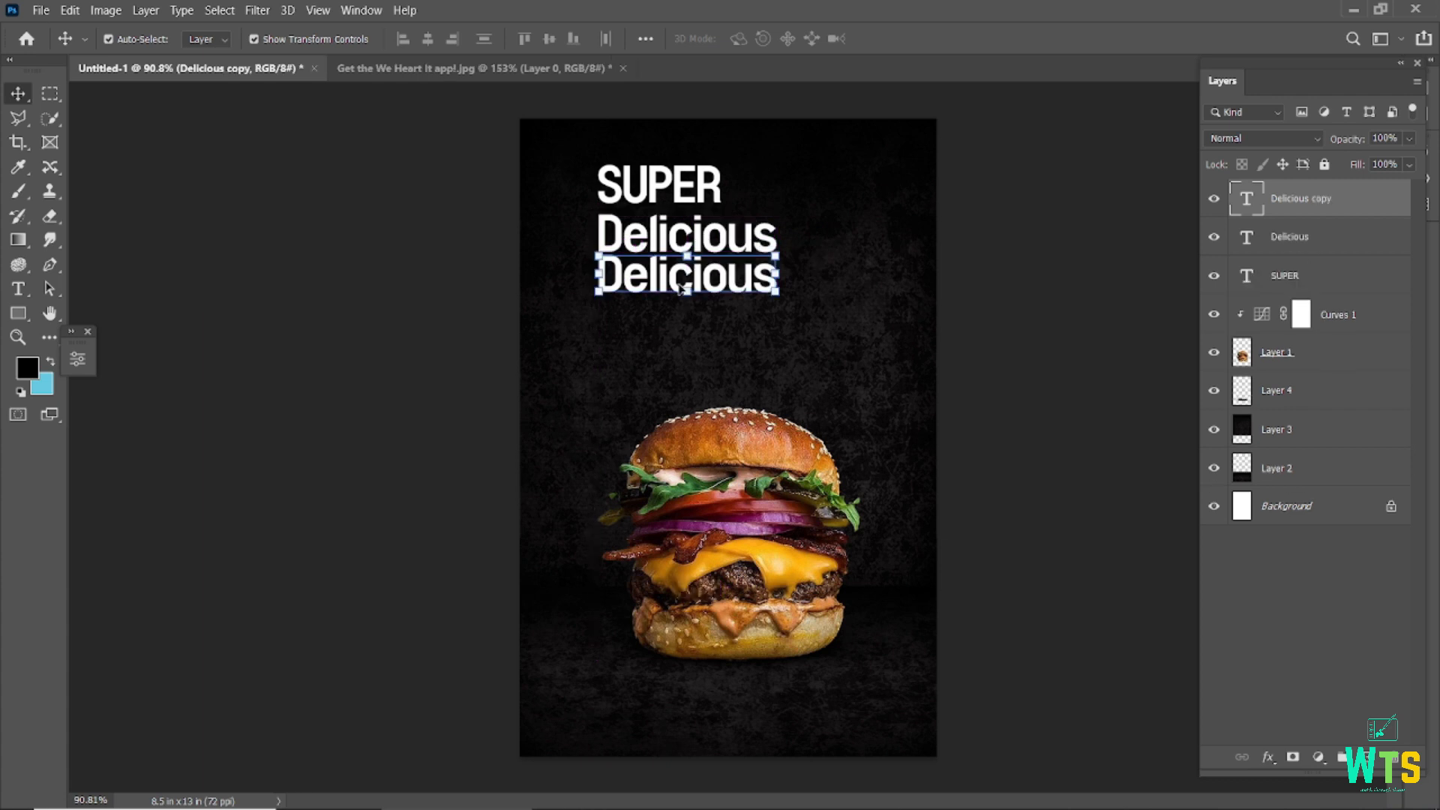
{"action": "double_click", "coordinate": [679, 282]}
{"action": "type", "text": "BURGER"}
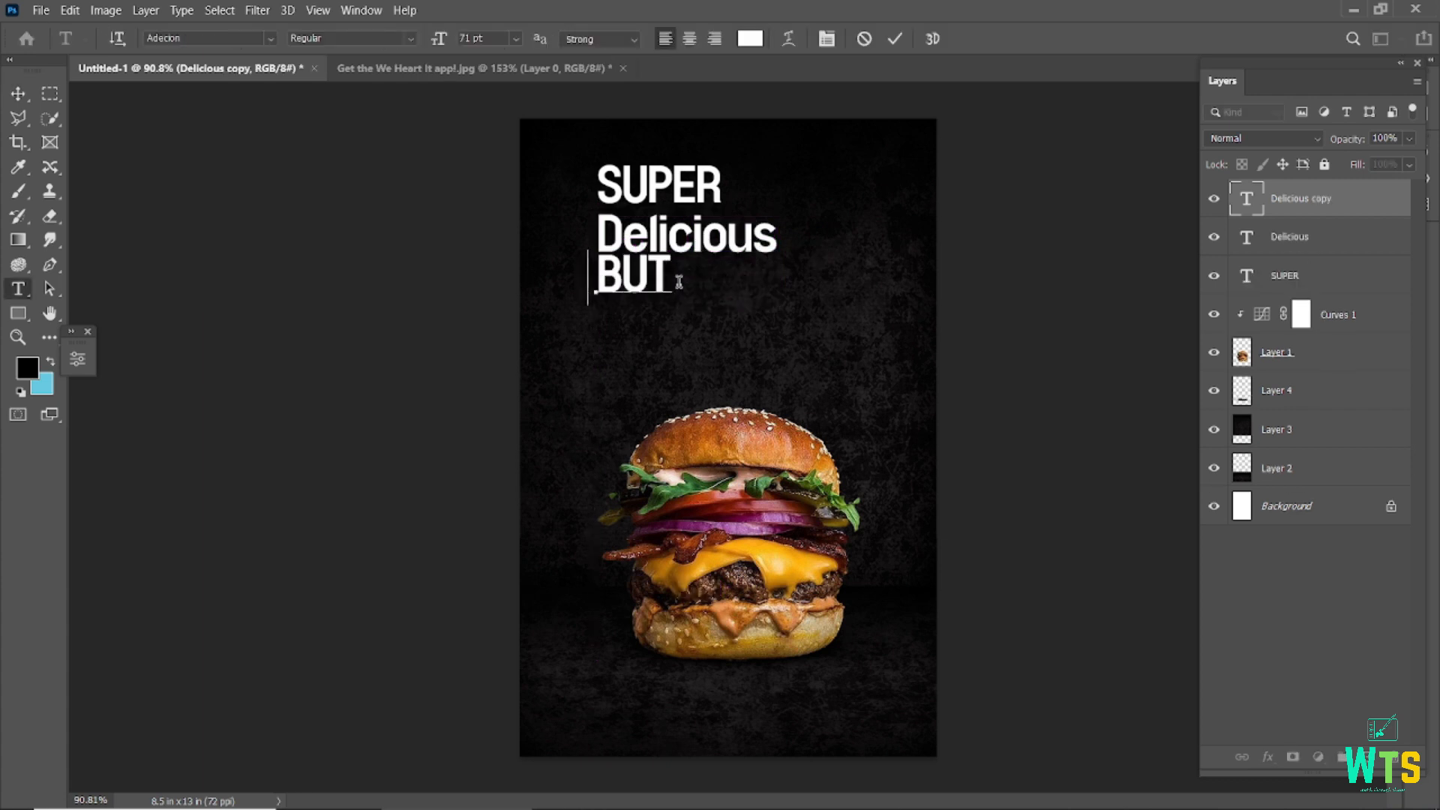
{"action": "left_click", "coordinate": [895, 38]}
Duplicate the BURGER line directly below itself and change the copy's wording to "TODAY'S BEST DEAL"
{"action": "key", "text": "v"}
{"action": "left_click_drag", "start_coordinate": [679, 275], "coordinate": [679, 321]}
{"action": "double_click", "coordinate": [677, 321]}
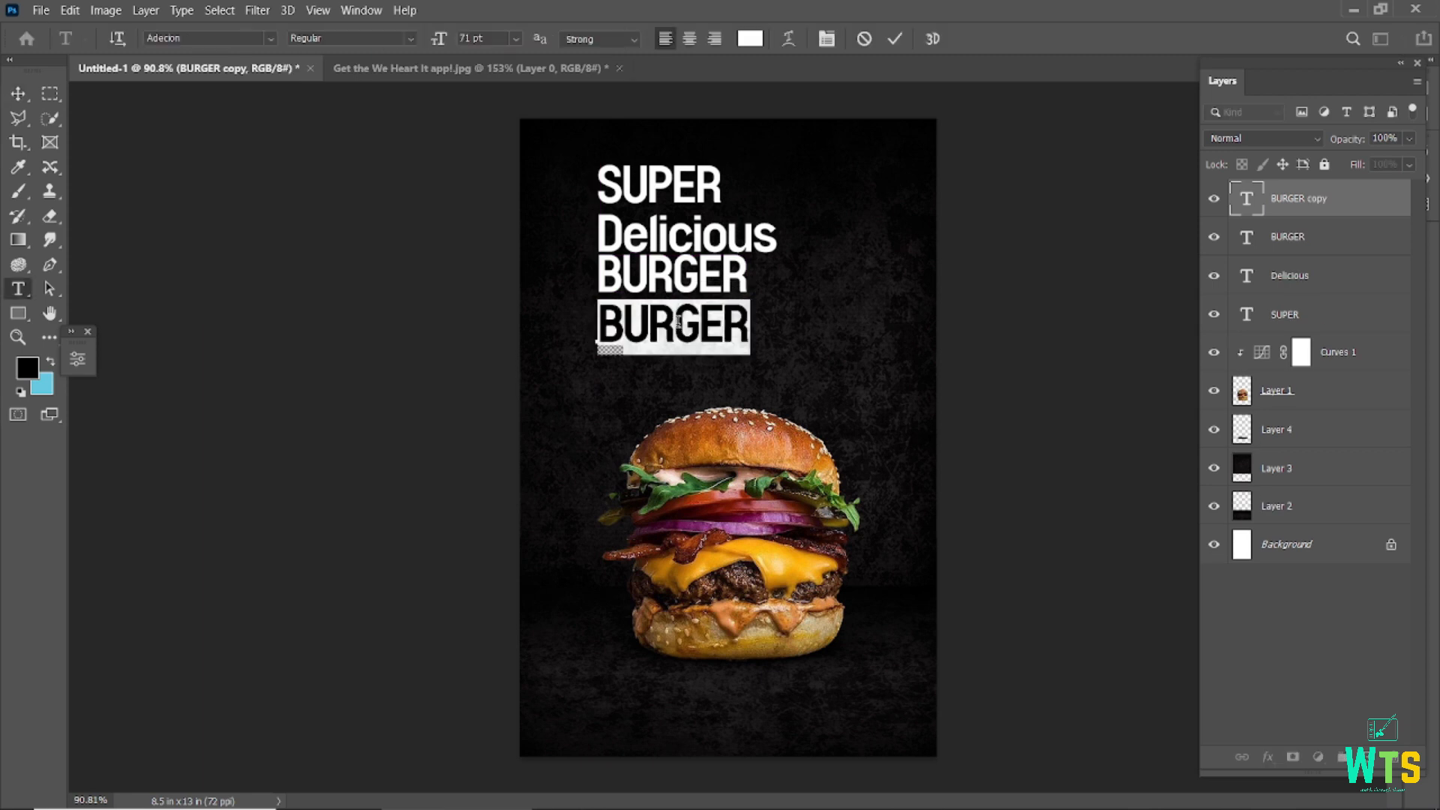
{"action": "type", "text": "TODAY"}
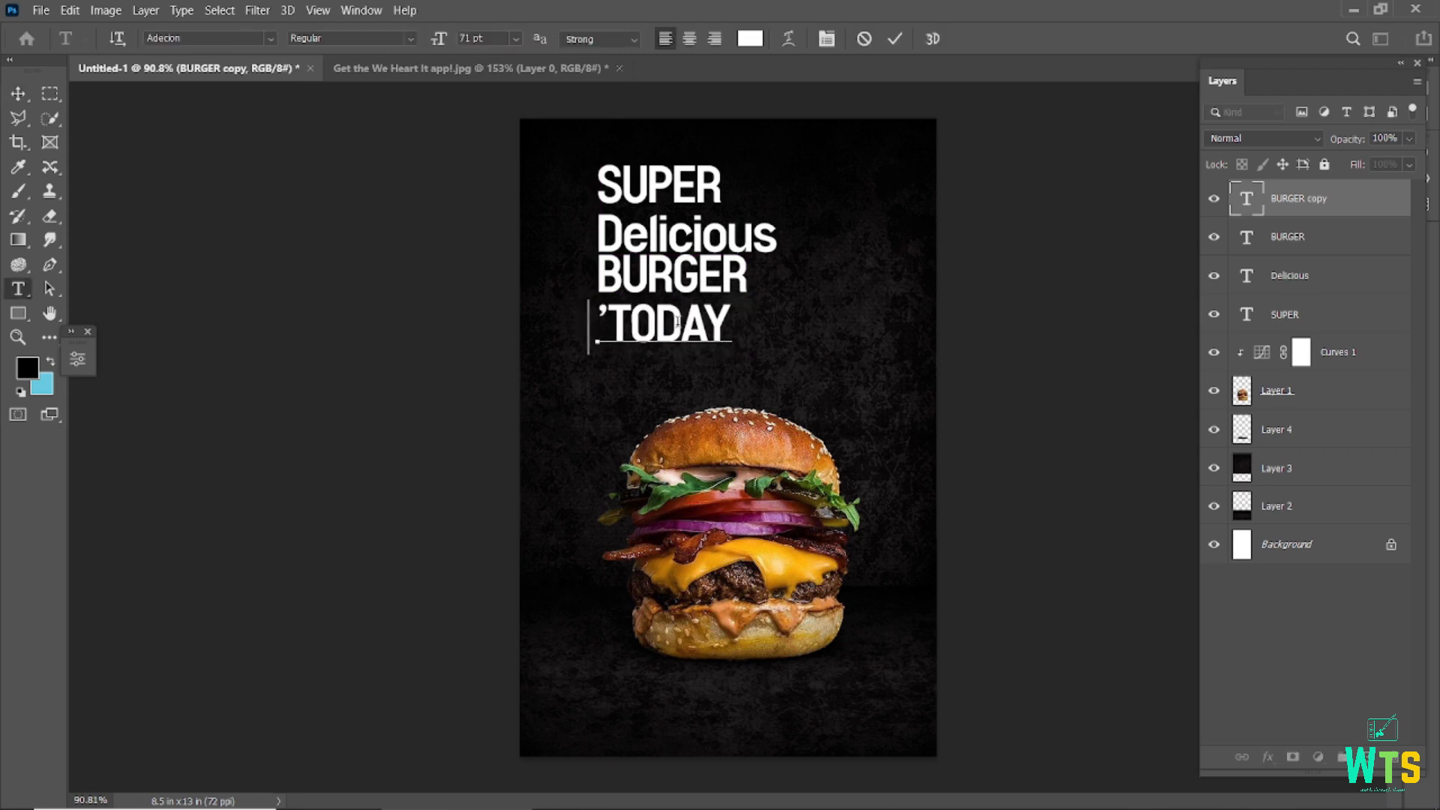
{"action": "type", "text": "'S BEST DEAL"}
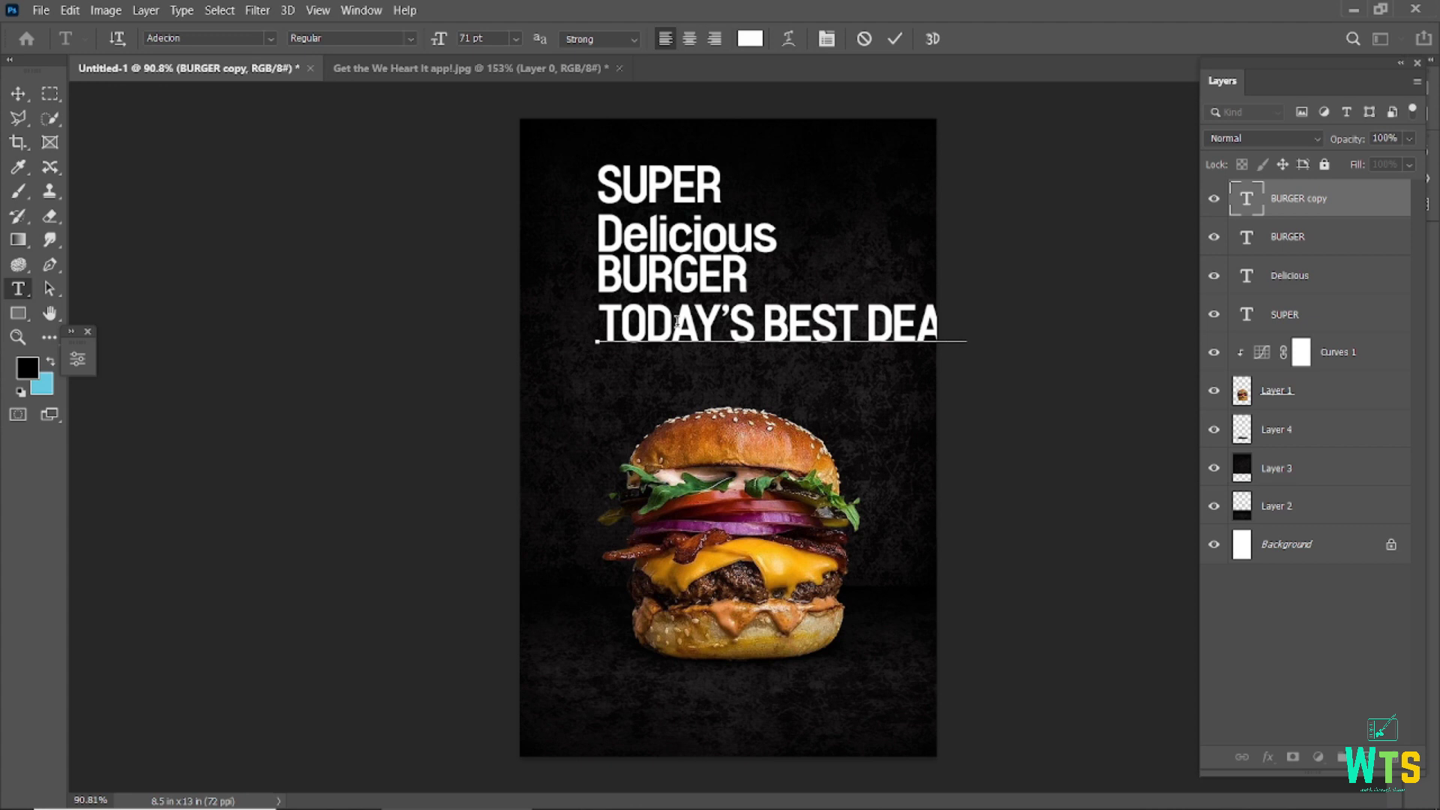
{"action": "left_click", "coordinate": [897, 40]}
{"action": "key", "text": "v"}
{"action": "left_click", "coordinate": [964, 277]}
Move the SUPER line to the right above Delicious and set its font to American Captain Regular
{"action": "left_click_drag", "start_coordinate": [667, 192], "coordinate": [766, 201]}
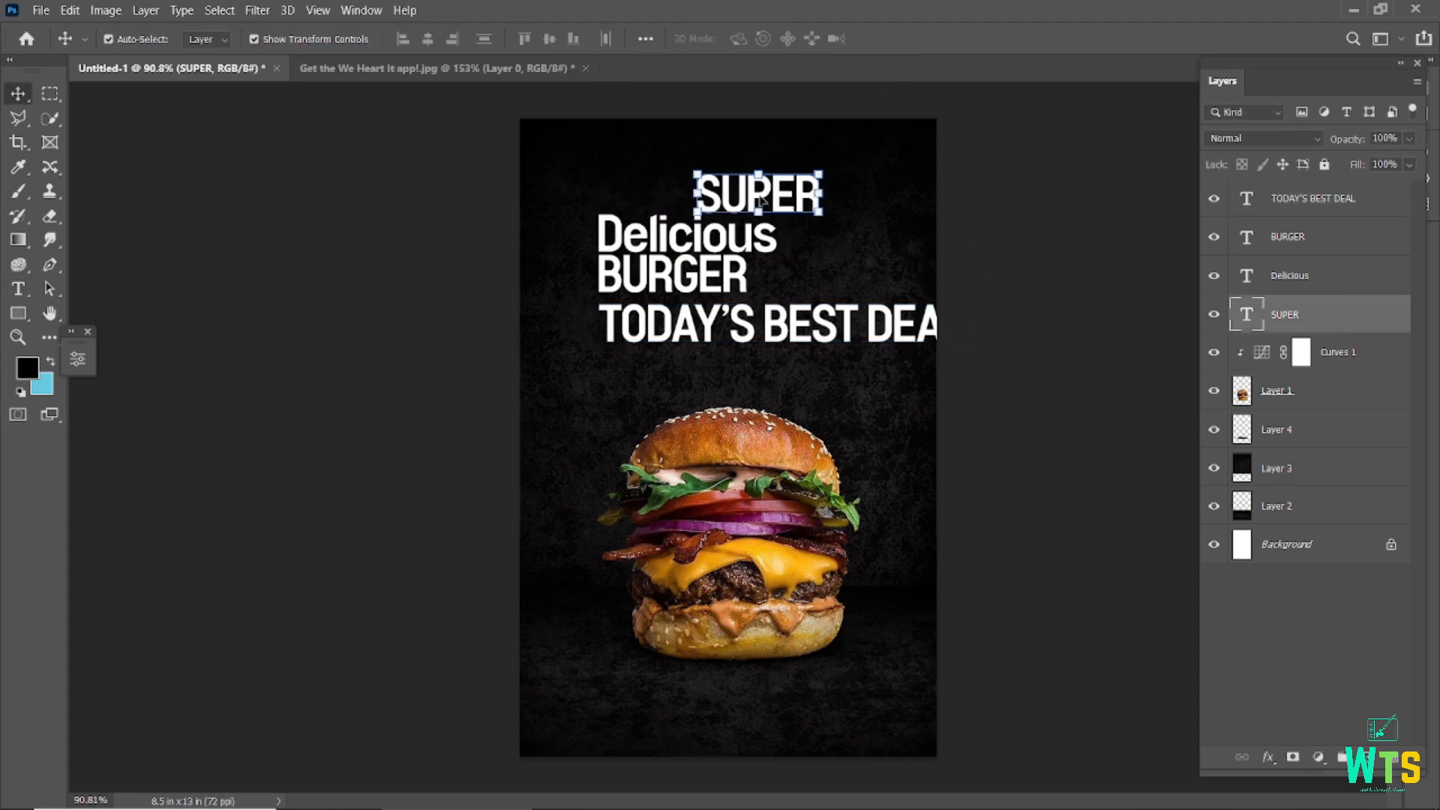
{"action": "double_click", "coordinate": [759, 193]}
{"action": "type", "text": "American"}
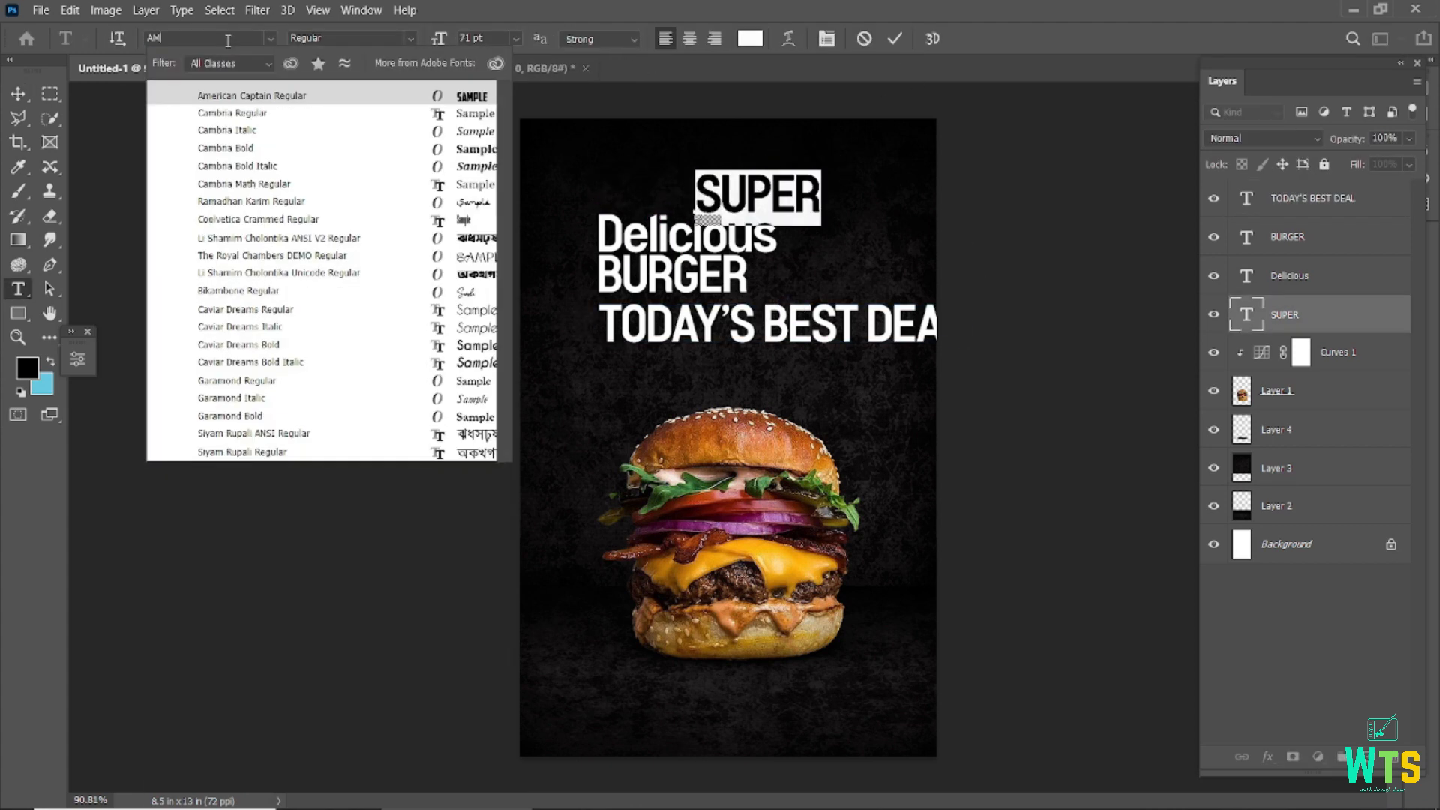
{"action": "key", "text": "Return"}
{"action": "left_click", "coordinate": [896, 40]}
Reduce the SUPER line to 61 pt and shift it further right, slightly higher on the poster
{"action": "double_click", "coordinate": [717, 193]}
{"action": "left_click_drag", "start_coordinate": [439, 45], "coordinate": [431, 60]}
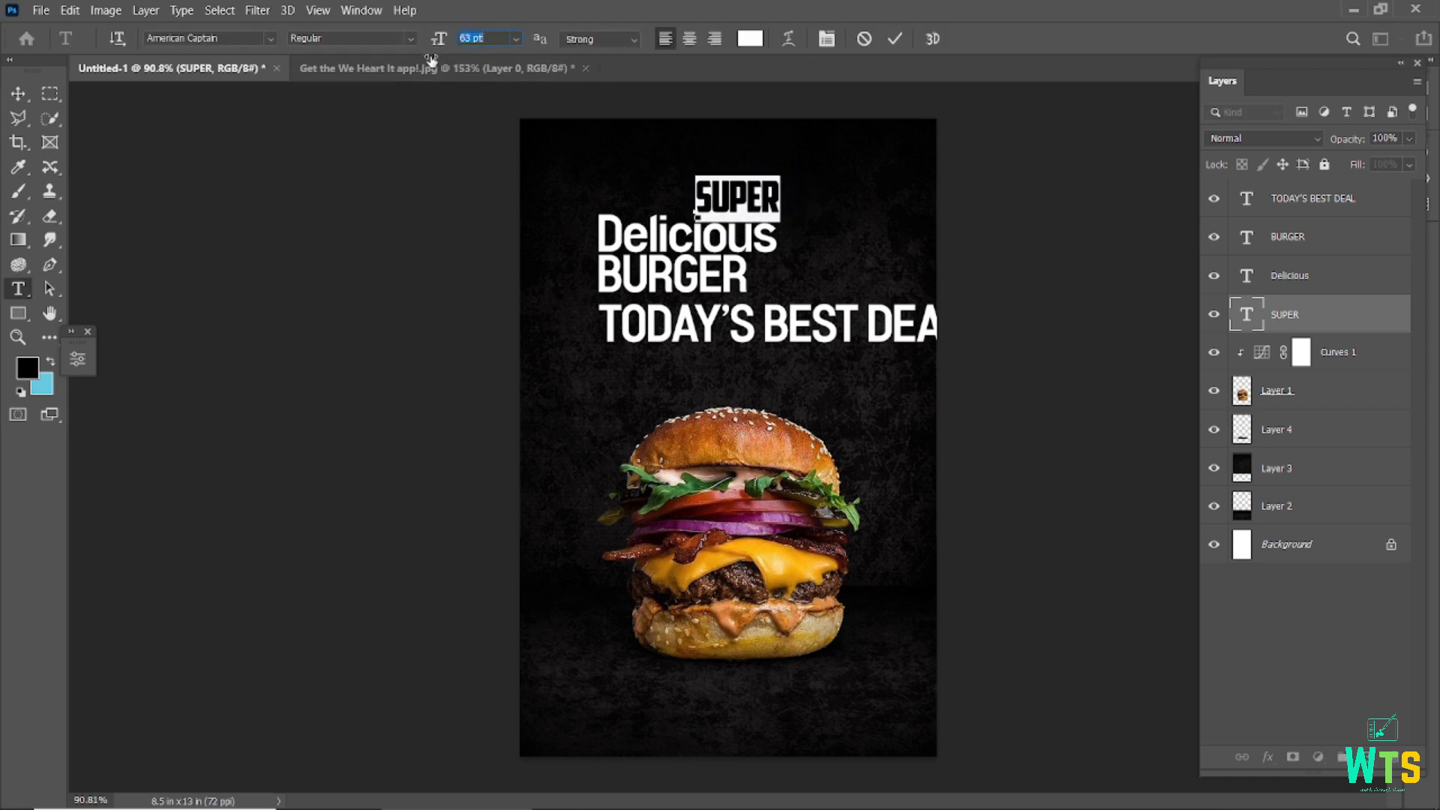
{"action": "left_click", "coordinate": [895, 39]}
{"action": "left_click_drag", "start_coordinate": [732, 207], "coordinate": [796, 199]}
Set the Delicious line's font to Beauty Mountains Personal Use and move it up to overlap the lower edge of SUPER
{"action": "double_click", "coordinate": [661, 244]}
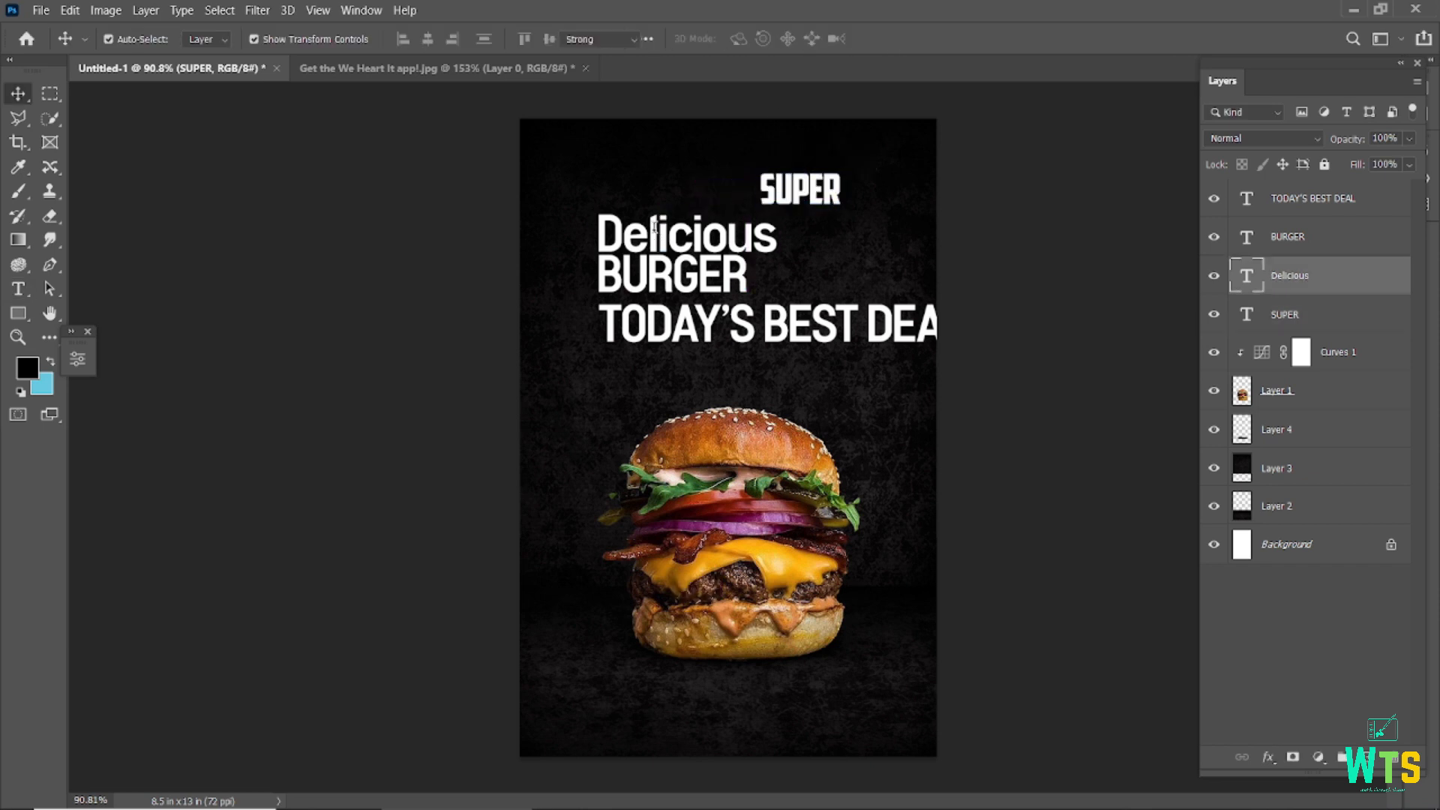
{"action": "left_click", "coordinate": [211, 39]}
{"action": "type", "text": "BEAUTY"}
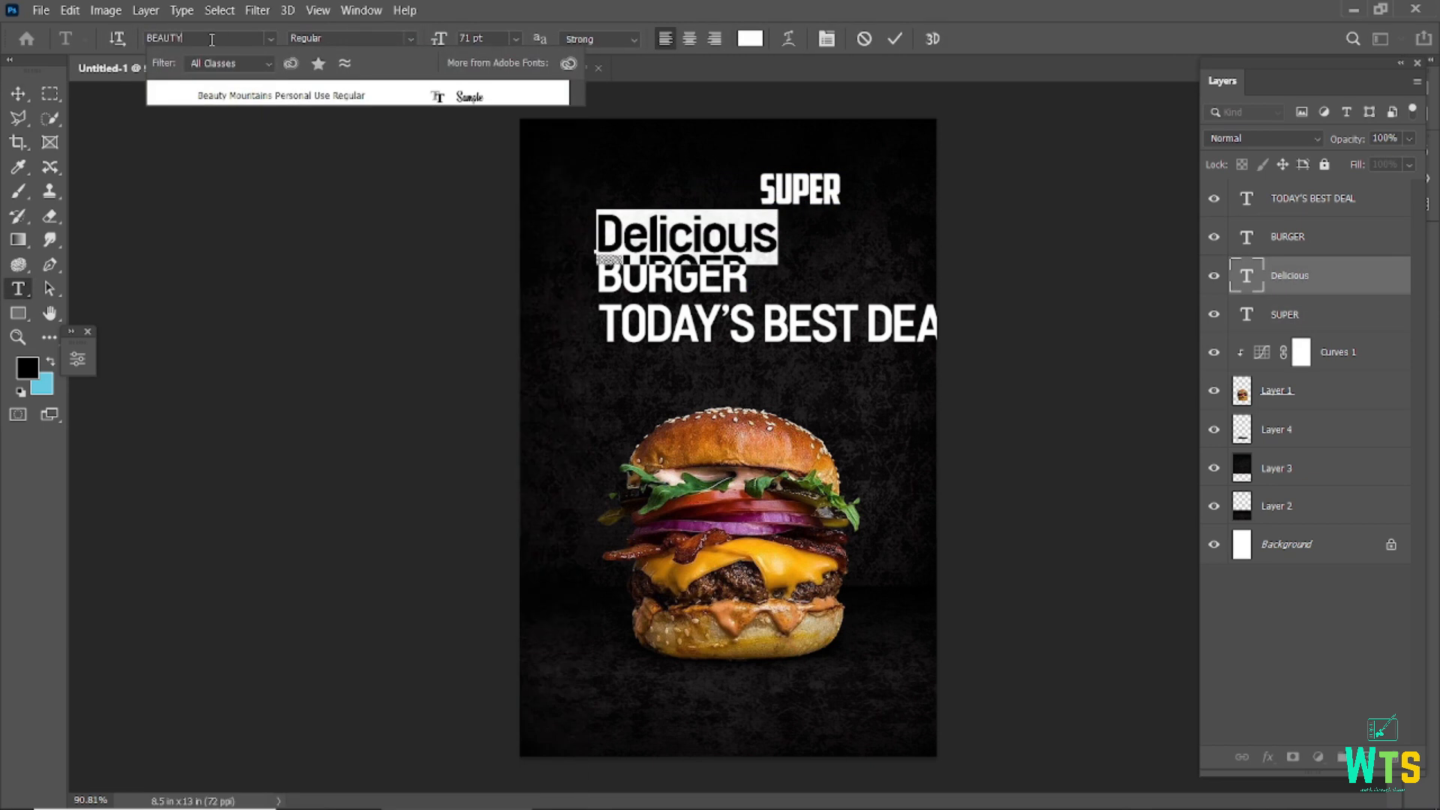
{"action": "left_click", "coordinate": [279, 93]}
{"action": "left_click", "coordinate": [895, 39]}
{"action": "left_click_drag", "start_coordinate": [659, 242], "coordinate": [762, 214]}
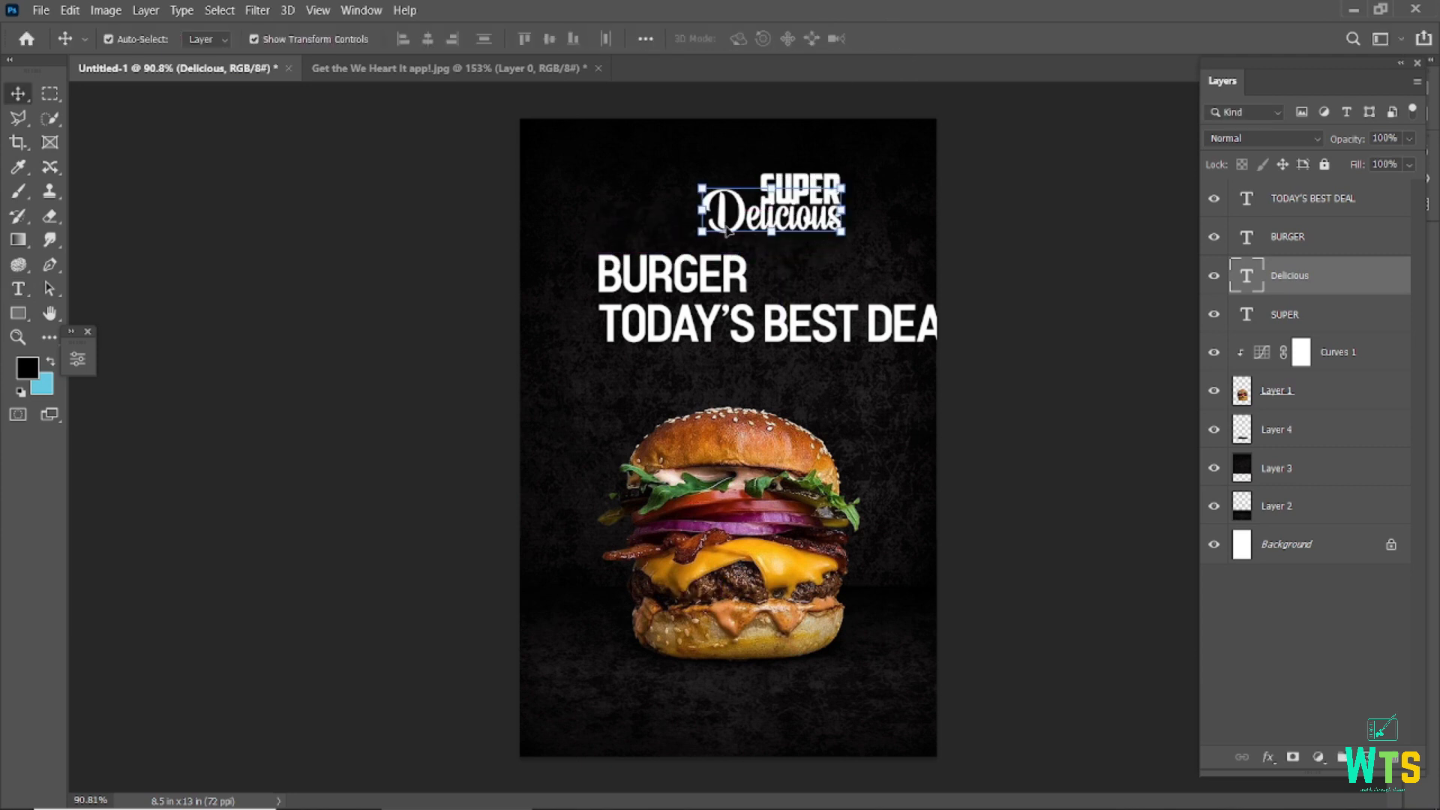
{"action": "left_click", "coordinate": [1110, 251]}
Try searching the fonts for "Arton" to restyle the BURGER line
{"action": "double_click", "coordinate": [699, 279]}
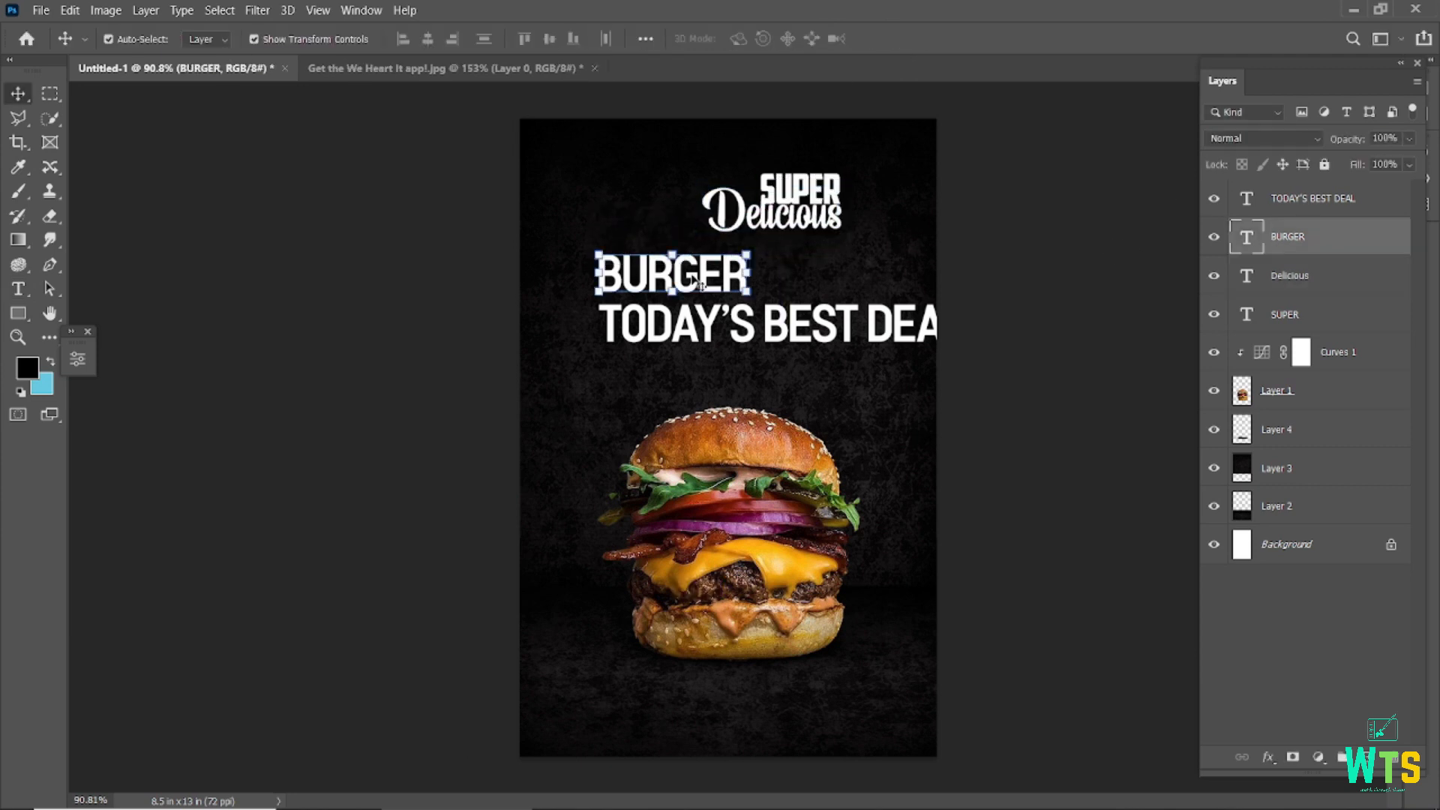
{"action": "type", "text": "ARTON"}
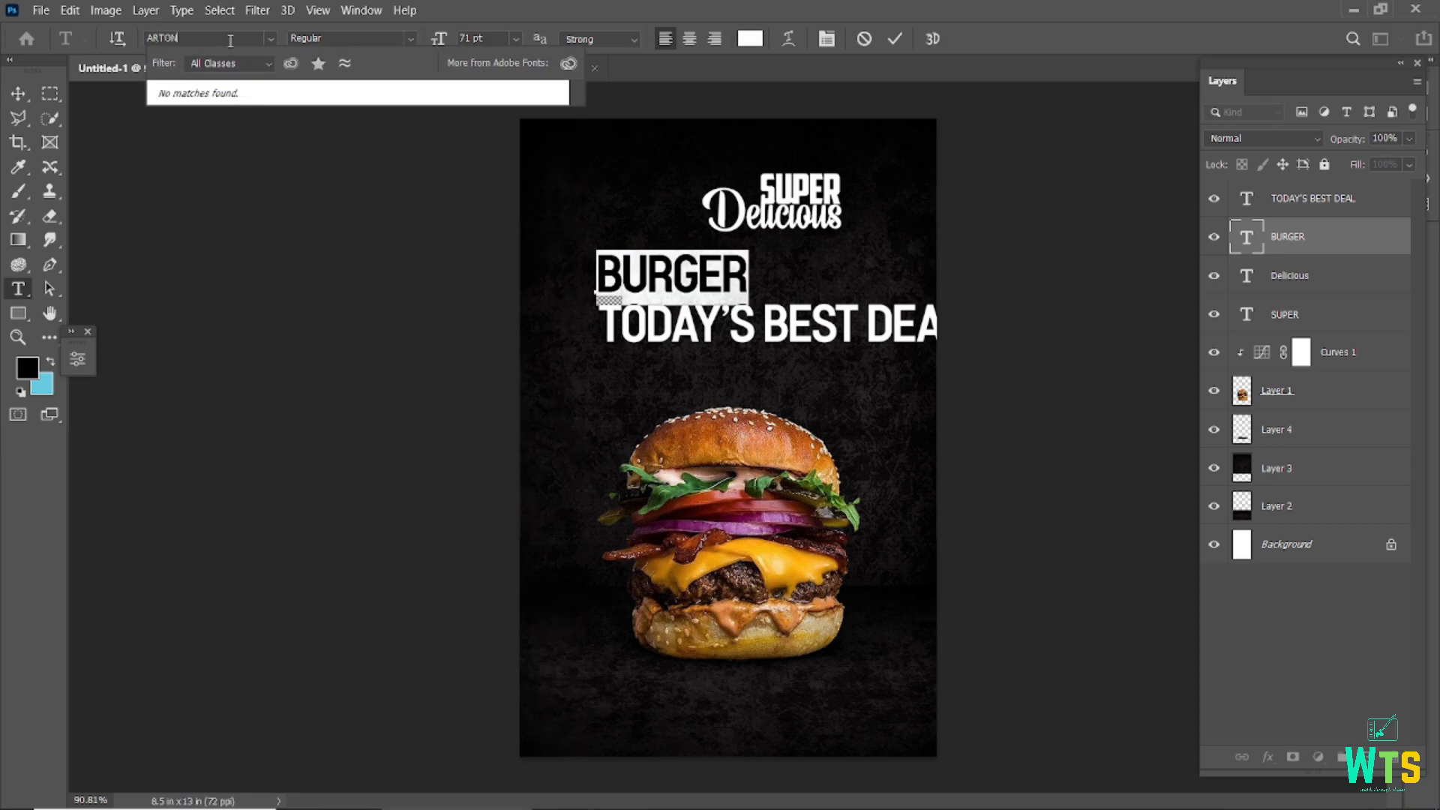
{"action": "key", "text": "BackSpace"}
{"action": "key", "text": "BackSpace"}
{"action": "key", "text": "BackSpace"}
{"action": "key", "text": "BackSpace"}
{"action": "key", "text": "BackSpace"}
{"action": "type", "text": "art"}
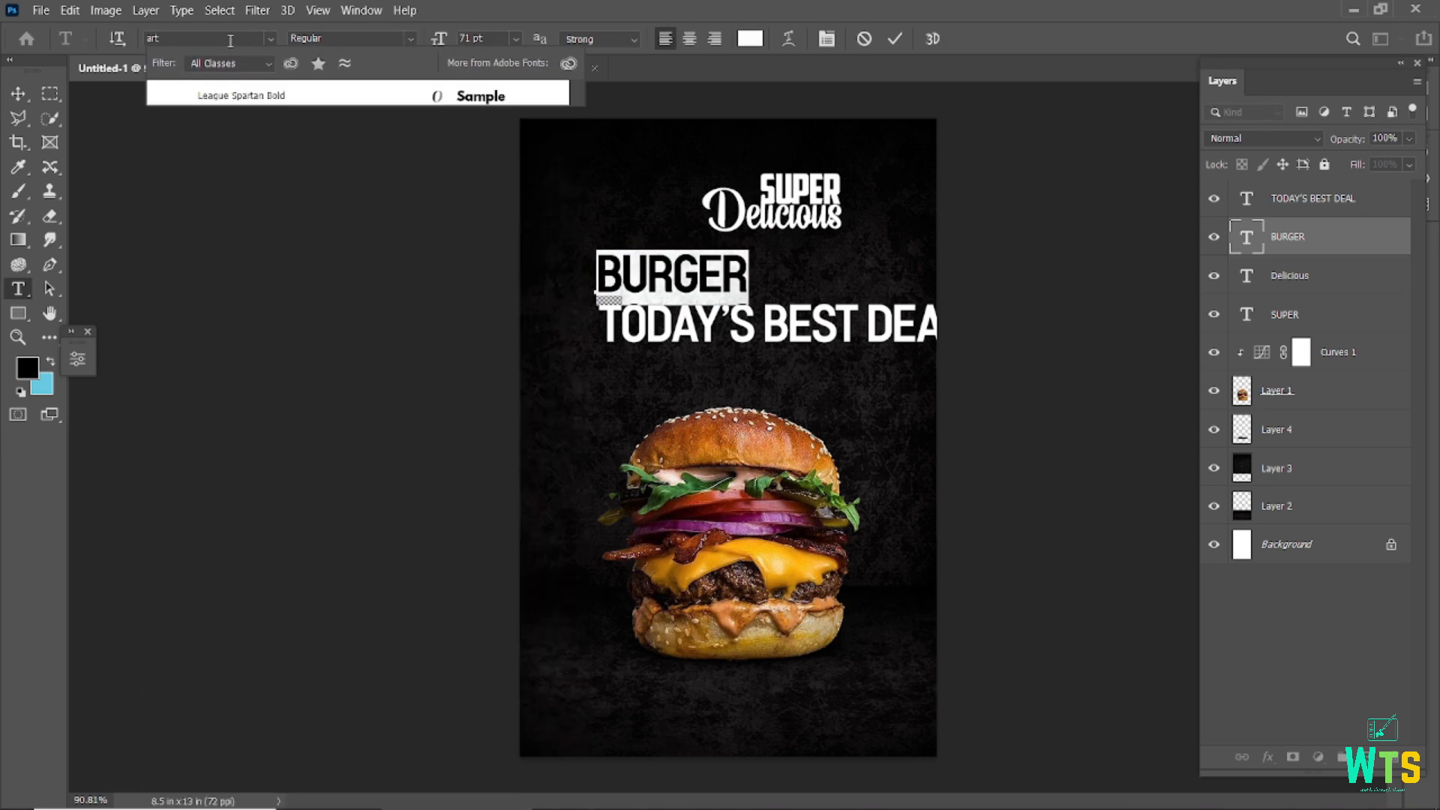
{"action": "key", "text": "BackSpace"}
{"action": "key", "text": "BackSpace"}
{"action": "key", "text": "BackSpace"}
{"action": "type", "text": "Arton"}
{"action": "key", "text": "BackSpace"}
{"action": "left_click", "coordinate": [438, 96]}
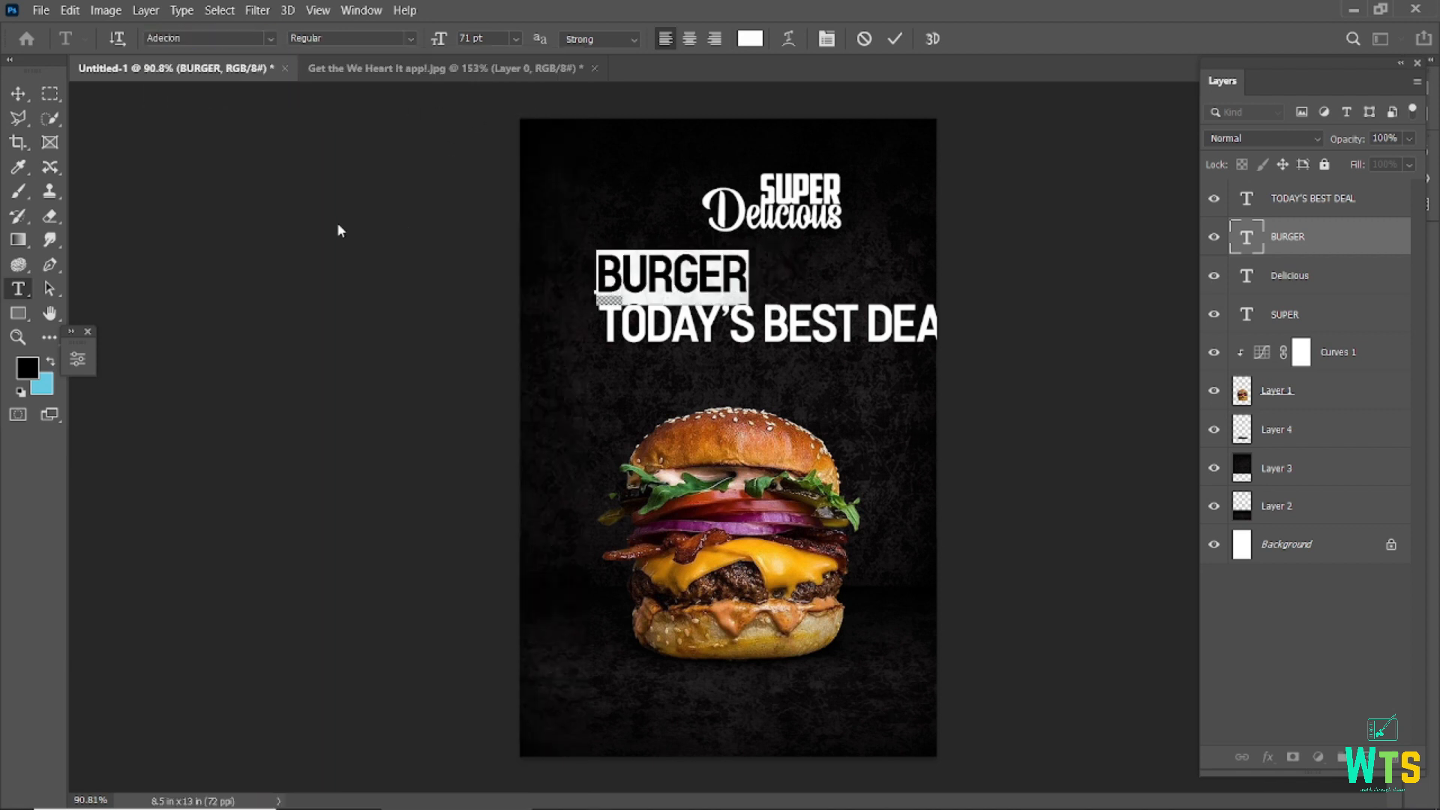
Set the BURGER line's font to Anton and enlarge it to 120 pt
{"action": "left_click", "coordinate": [271, 37]}
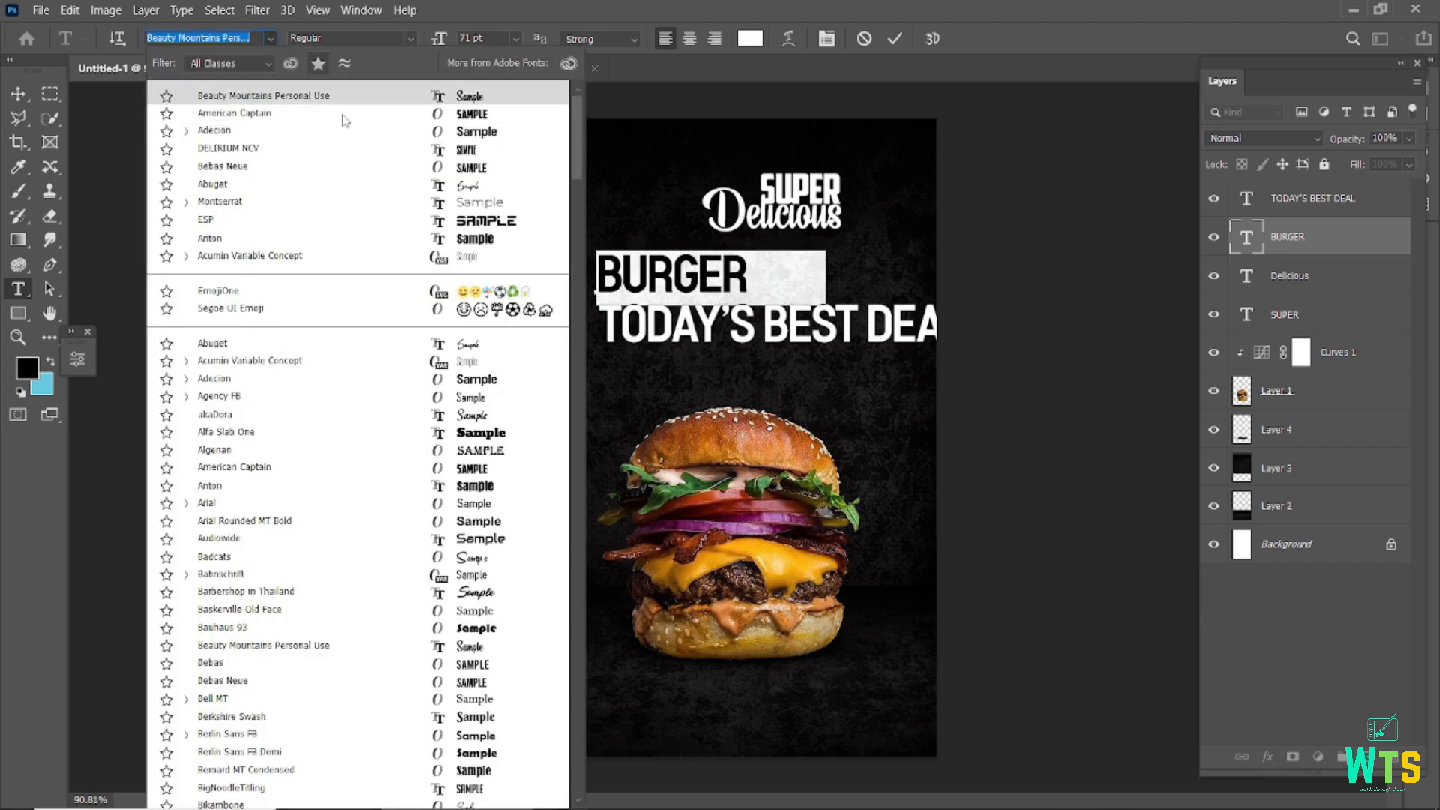
{"action": "left_click", "coordinate": [352, 238]}
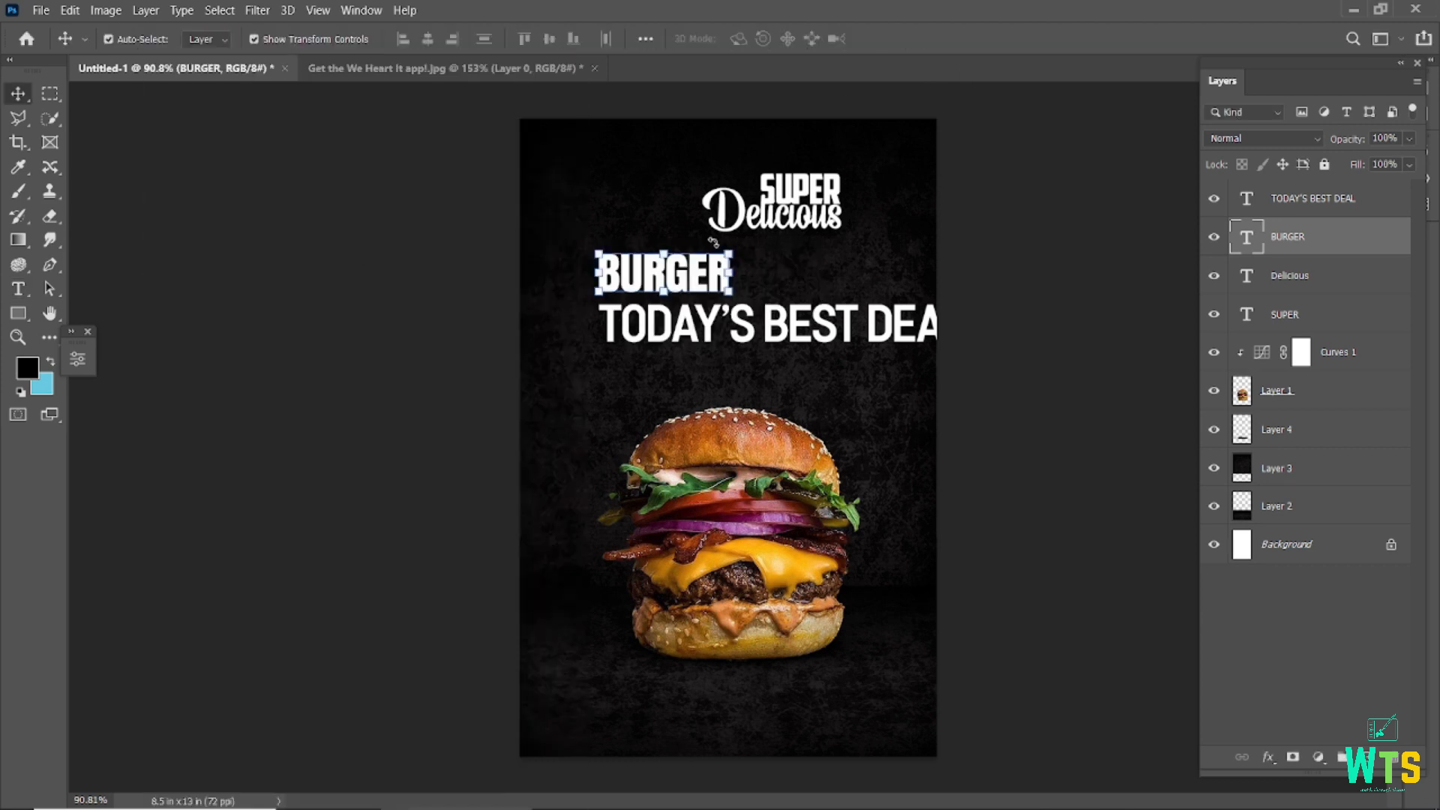
{"action": "left_click_drag", "start_coordinate": [438, 39], "coordinate": [484, 57]}
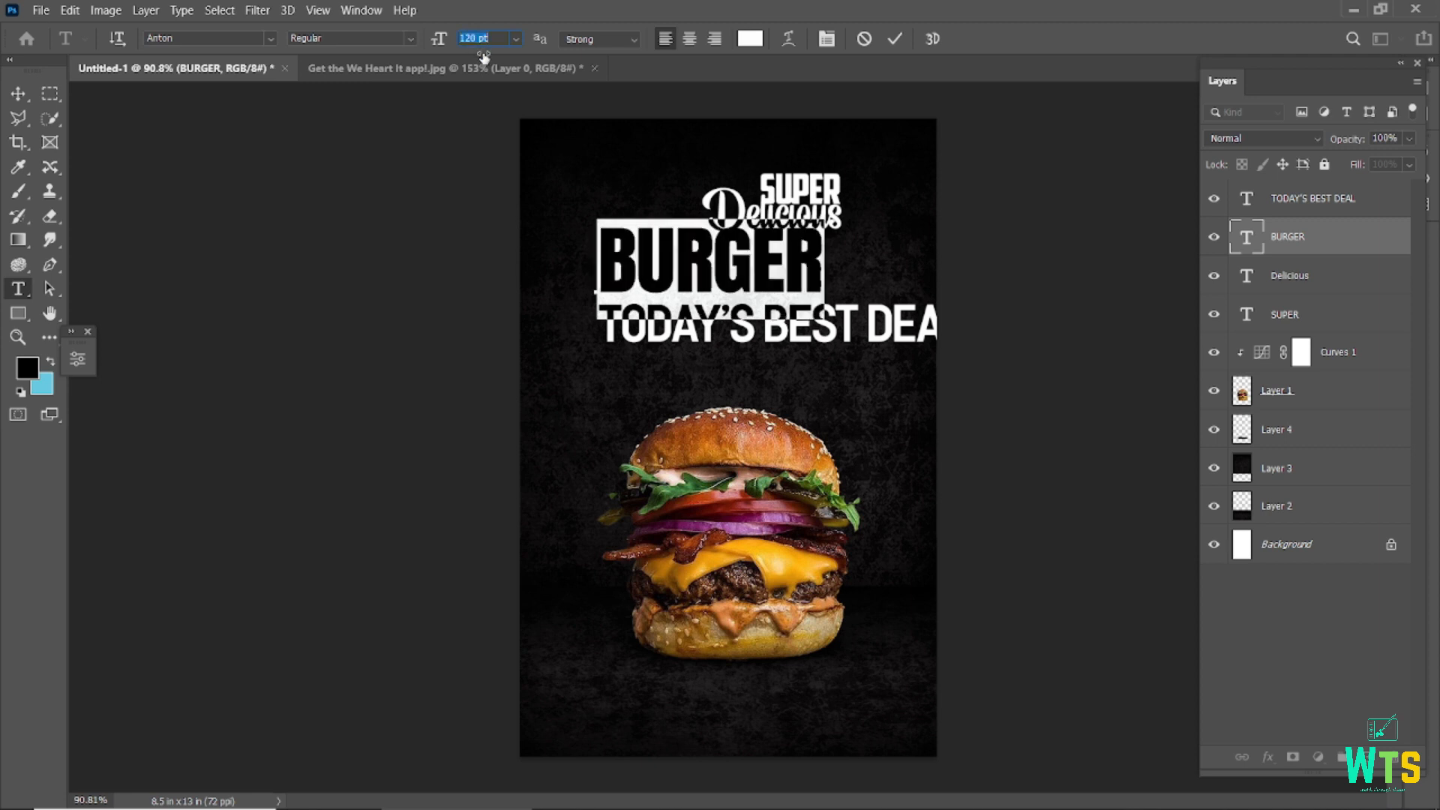
{"action": "left_click", "coordinate": [898, 39]}
{"action": "key", "text": "v"}
Set the TODAY'S BEST DEAL line's font to Anton and reduce it to 39 pt
{"action": "left_click_drag", "start_coordinate": [781, 321], "coordinate": [760, 333]}
{"action": "double_click", "coordinate": [759, 333]}
{"action": "left_click", "coordinate": [270, 38]}
{"action": "left_click", "coordinate": [292, 93]}
{"action": "left_click_drag", "start_coordinate": [441, 41], "coordinate": [409, 51]}
{"action": "left_click", "coordinate": [897, 39]}
{"action": "key", "text": "v"}
{"action": "left_click", "coordinate": [885, 101]}
Place TODAY'S BEST DEAL directly under BURGER, aligned with its left edge, and reduce it to 36 pt
{"action": "left_click_drag", "start_coordinate": [706, 342], "coordinate": [733, 314]}
{"action": "double_click", "coordinate": [733, 311]}
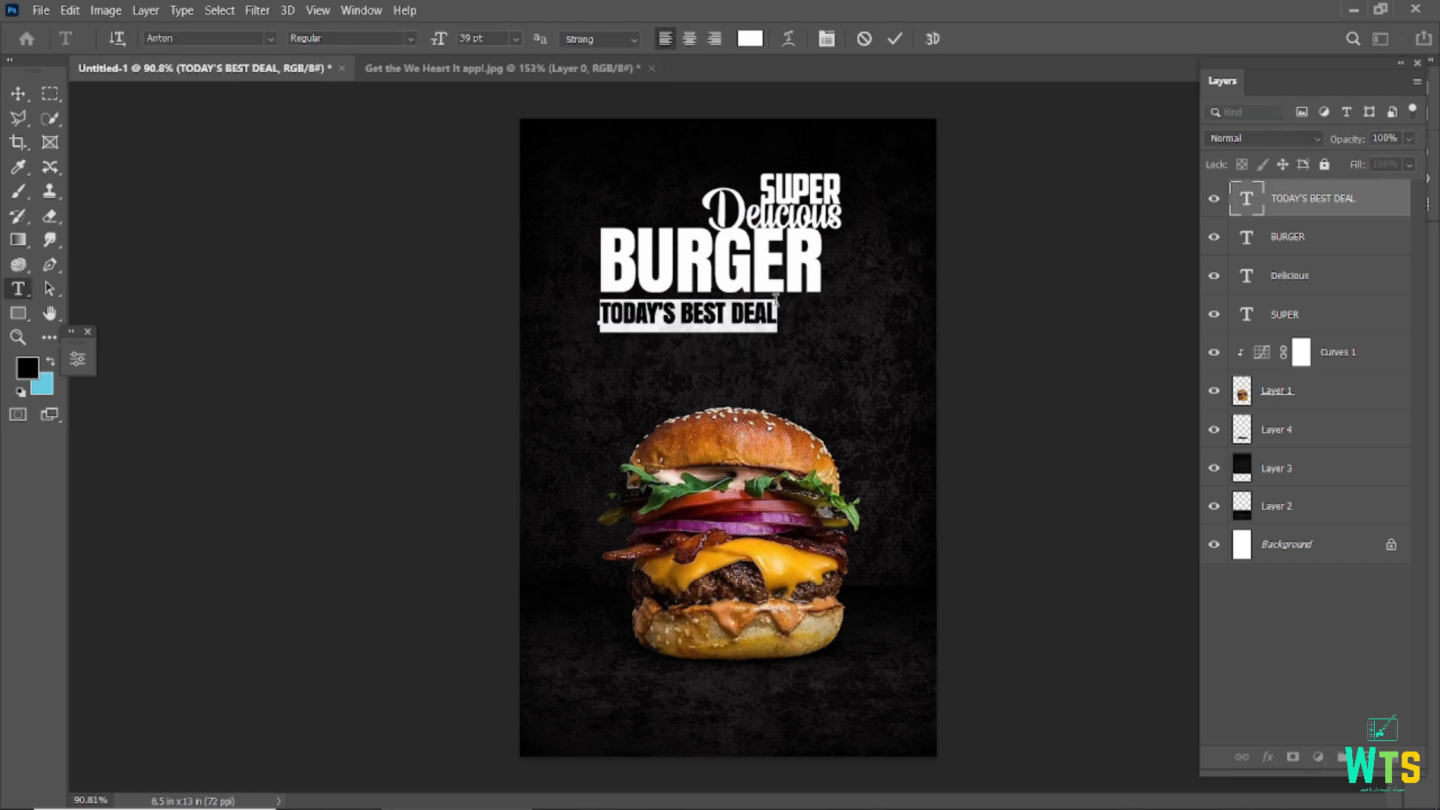
{"action": "left_click_drag", "start_coordinate": [442, 41], "coordinate": [433, 44]}
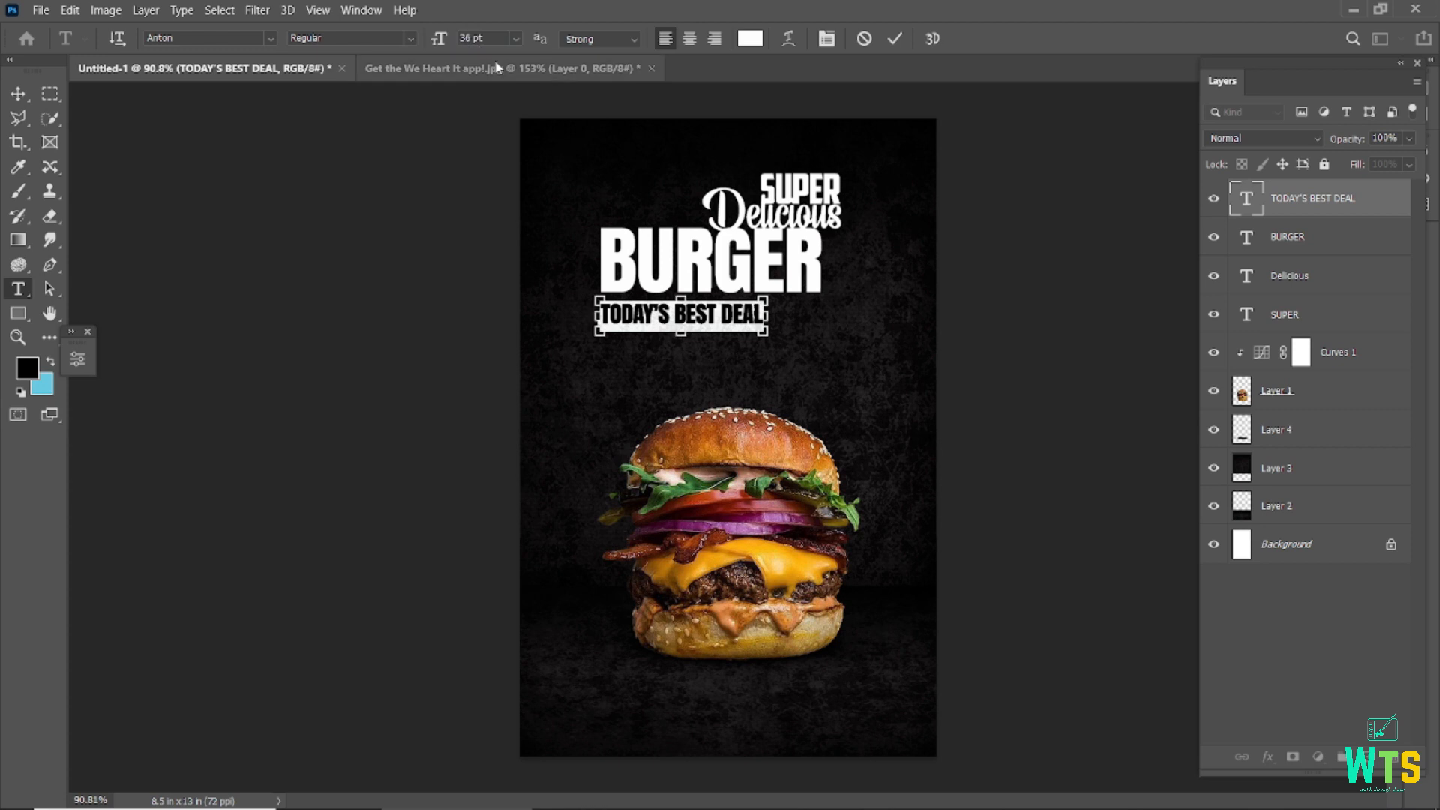
{"action": "key", "text": "ctrl+t"}
{"action": "left_click", "coordinate": [895, 39]}
{"action": "key", "text": "v"}
{"action": "left_click", "coordinate": [912, 105]}
{"action": "left_click", "coordinate": [1207, 100]}
Reverse the stacking order of the four text layers so SUPER is topmost, and color the SUPER text orange (fe9801)
{"action": "left_click_drag", "start_coordinate": [1302, 314], "coordinate": [1261, 268]}
{"action": "double_click", "coordinate": [1246, 198]}
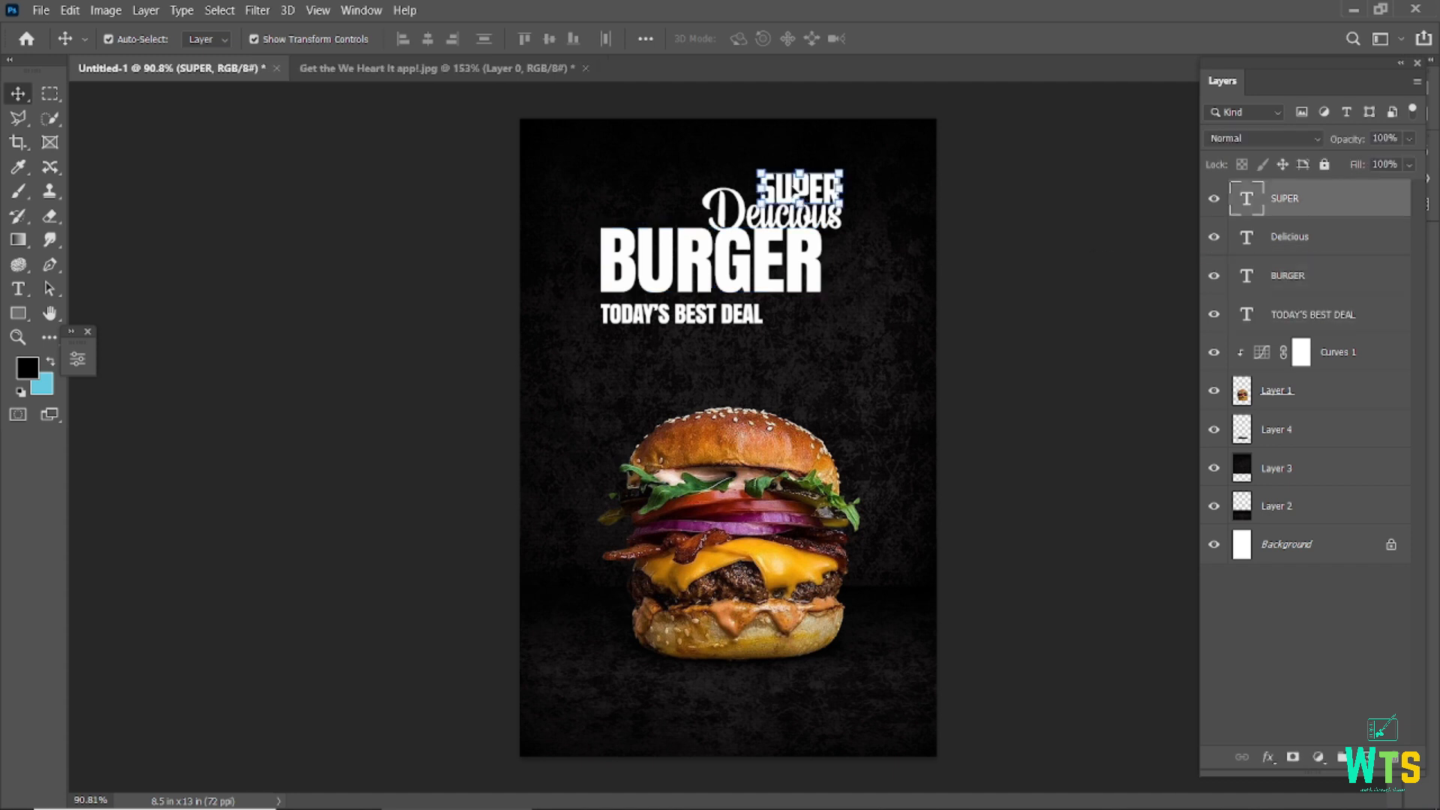
{"action": "left_click", "coordinate": [750, 39]}
{"action": "left_click", "coordinate": [760, 546]}
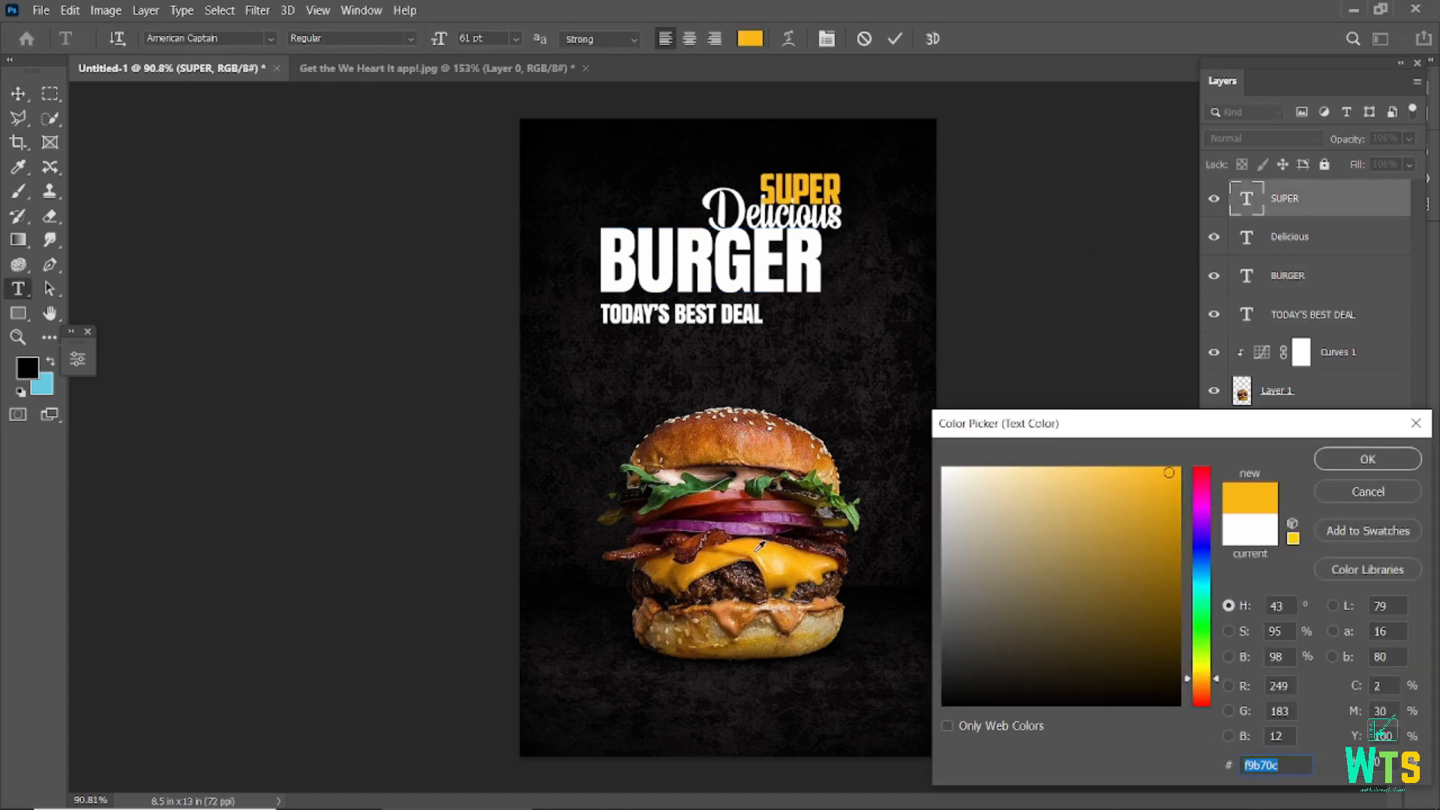
{"action": "type", "text": "fe"}
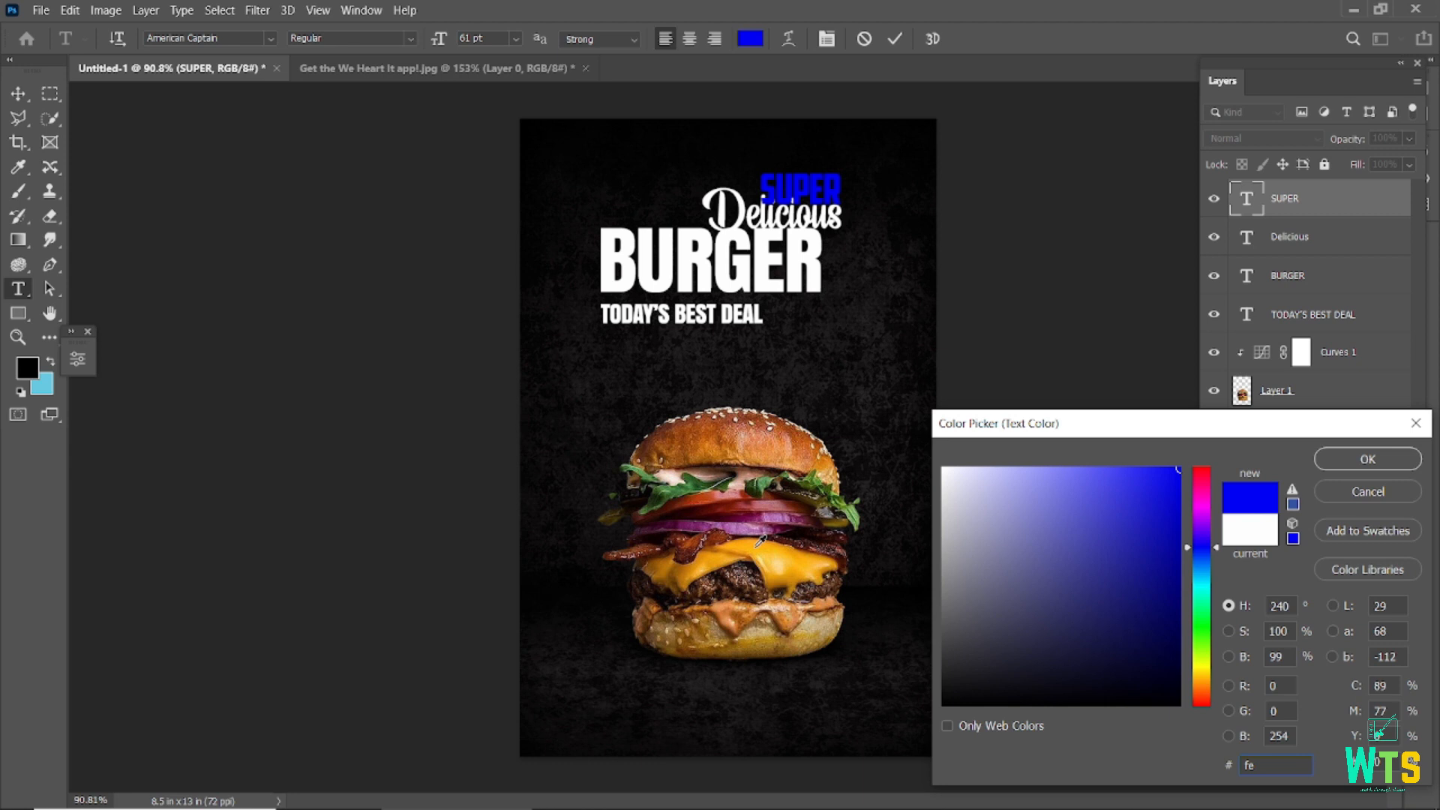
{"action": "type", "text": "9800"}
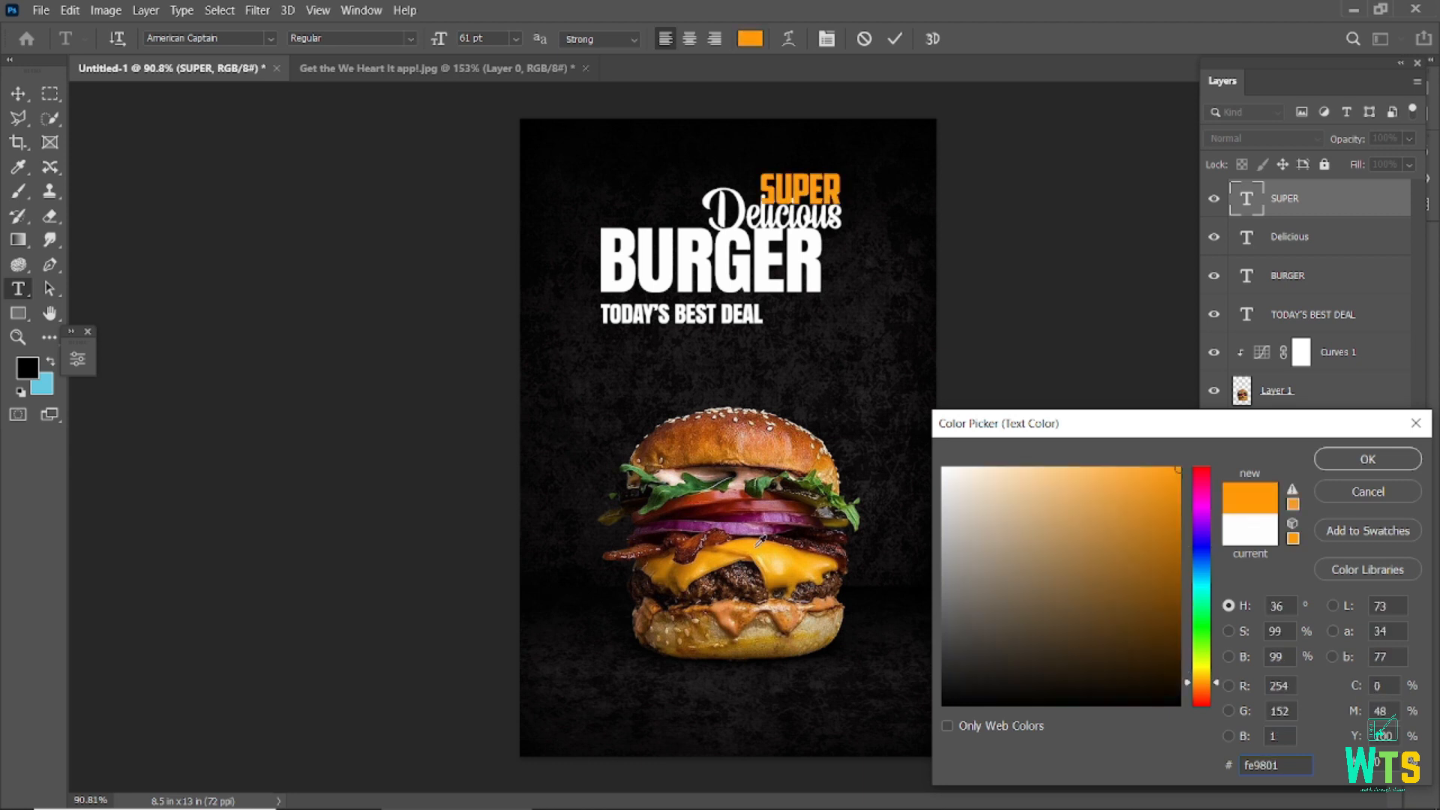
{"action": "left_click", "coordinate": [1335, 458]}
{"action": "left_click", "coordinate": [895, 42]}
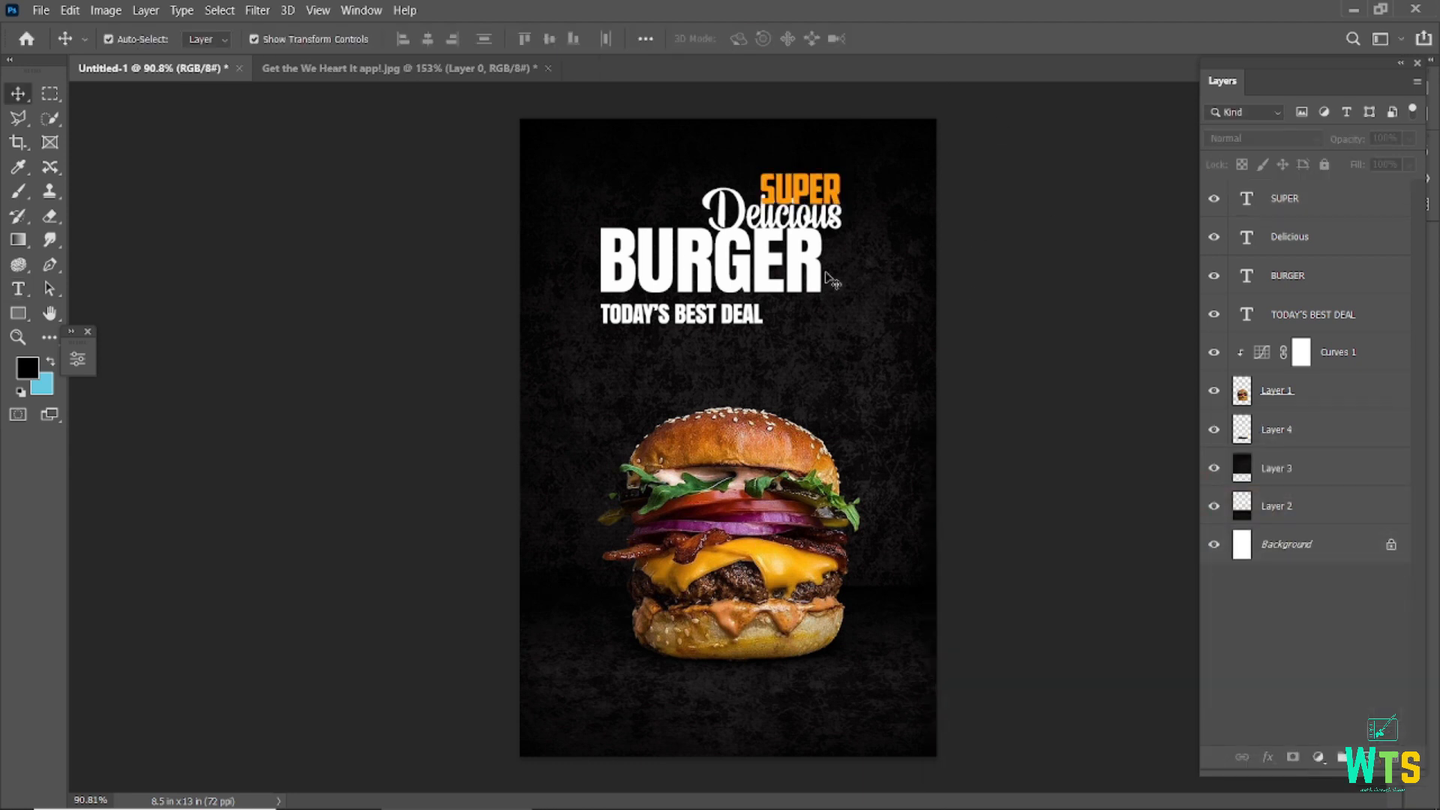
Color the BURGER text the same orange as SUPER (fe9801)
{"action": "double_click", "coordinate": [687, 257]}
{"action": "left_click", "coordinate": [751, 39]}
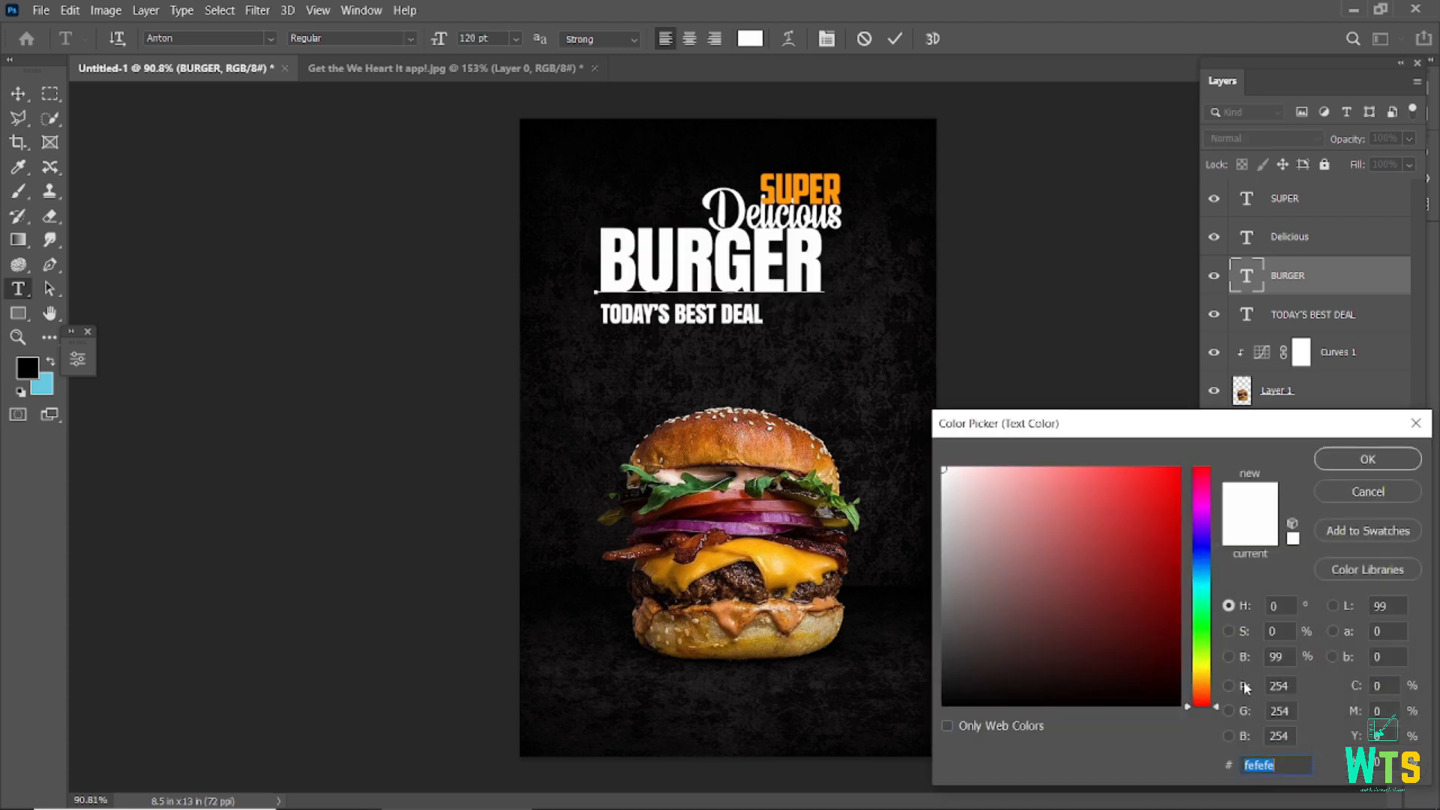
{"action": "type", "text": "fe9"}
{"action": "type", "text": "800"}
{"action": "left_click", "coordinate": [1379, 466]}
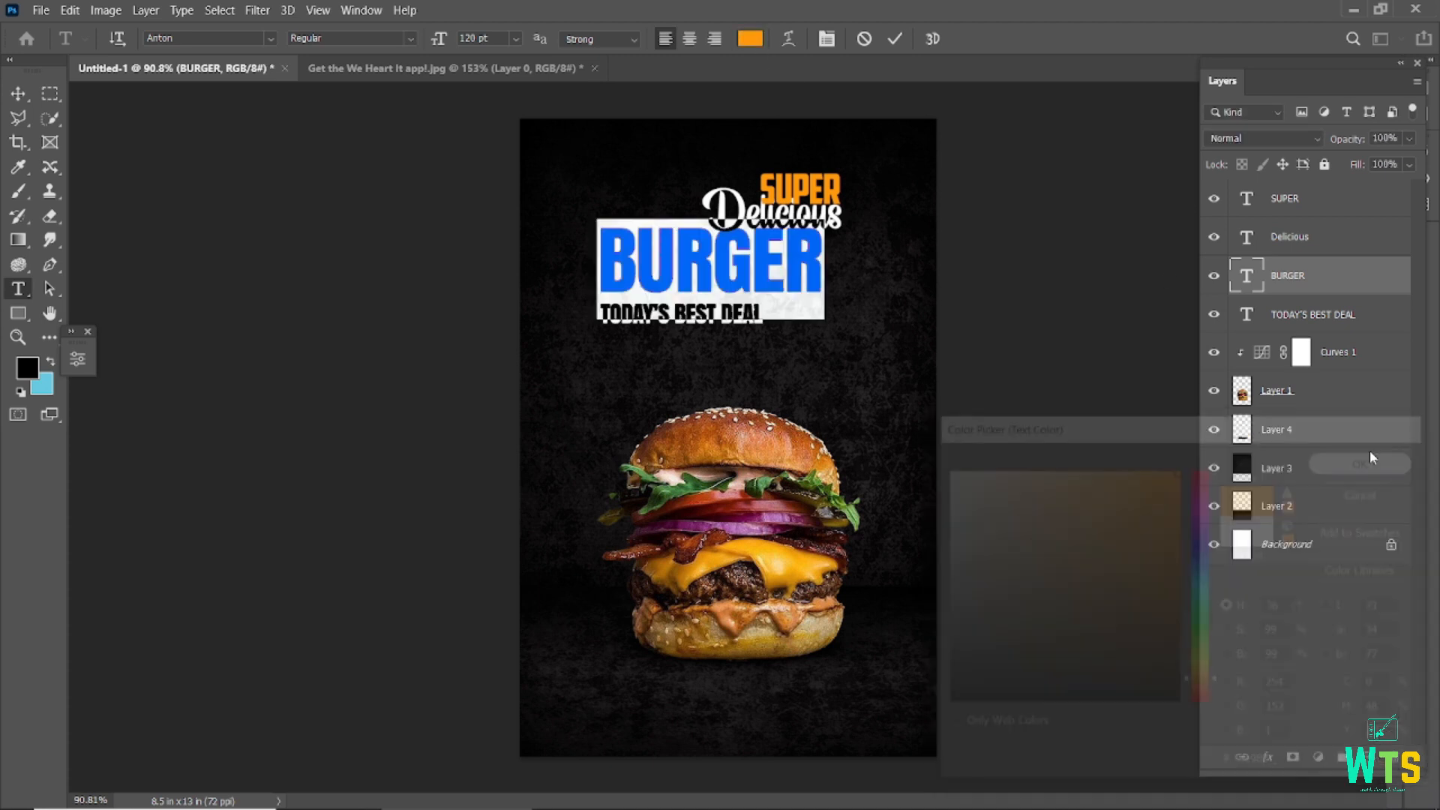
{"action": "key", "text": "ctrl+Return"}
{"action": "left_click", "coordinate": [692, 313]}
{"action": "left_click", "coordinate": [925, 39]}
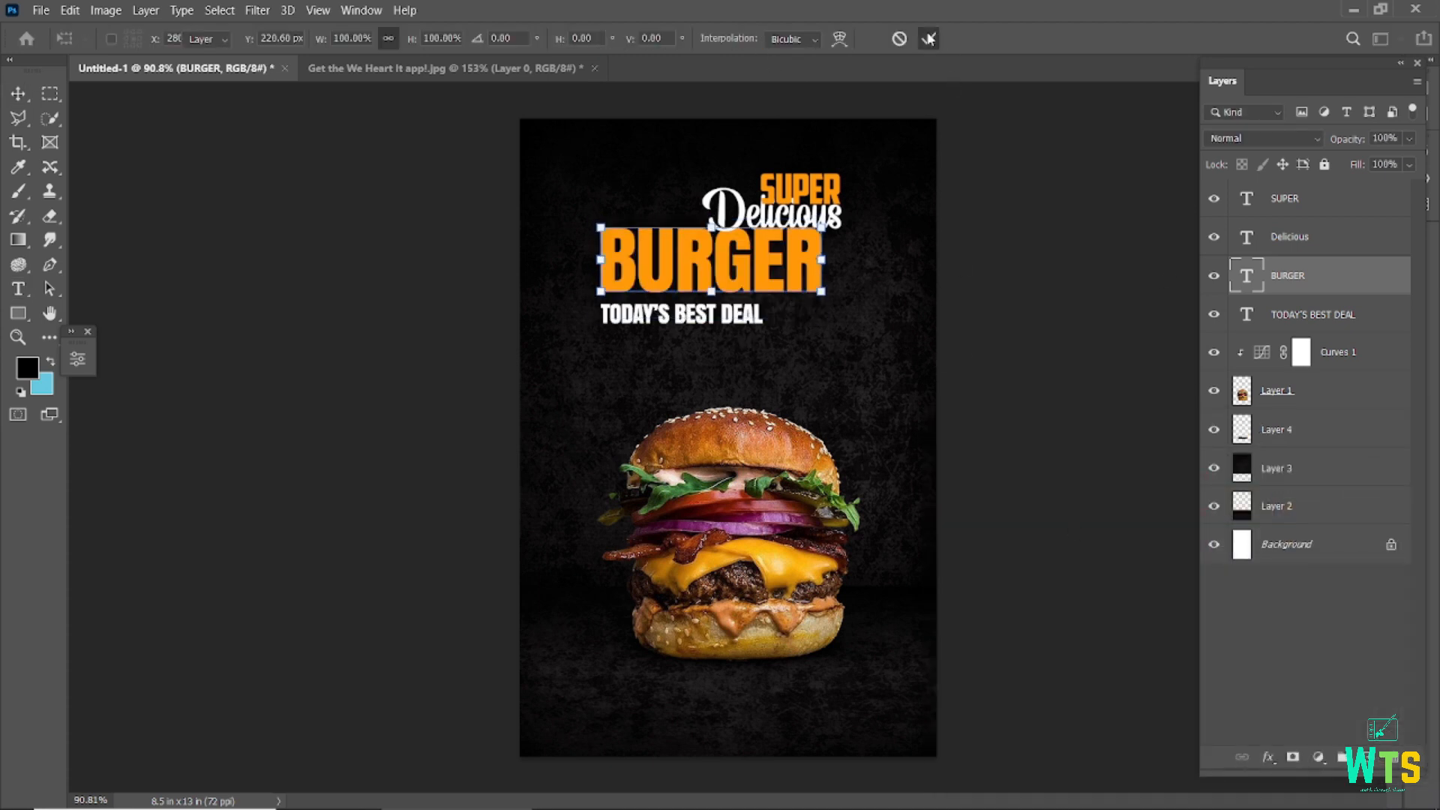
{"action": "left_click", "coordinate": [885, 98]}
Enlarge the Delicious line to 83 pt and loosen its letter tracking to -20
{"action": "double_click", "coordinate": [755, 216]}
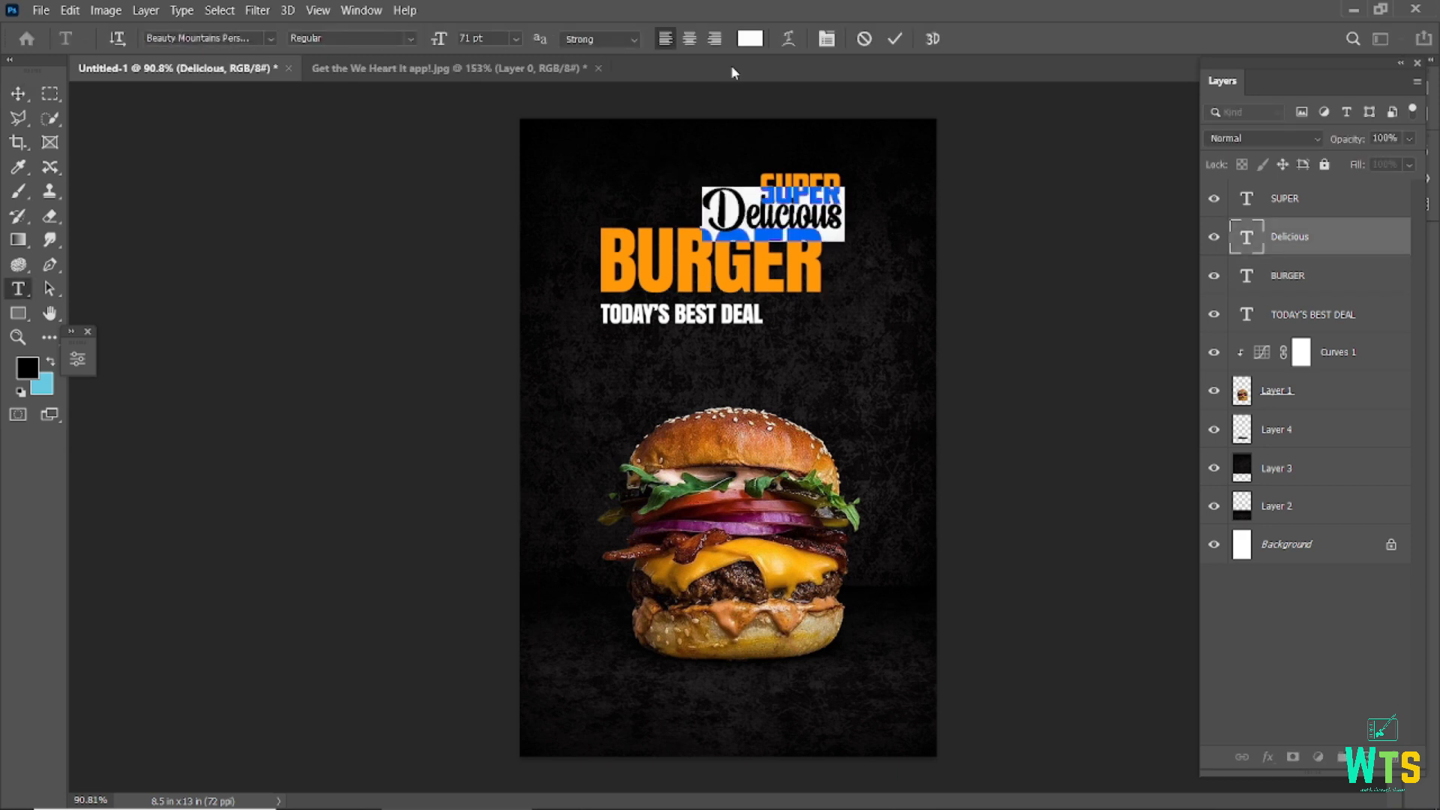
{"action": "left_click_drag", "start_coordinate": [443, 47], "coordinate": [453, 47]}
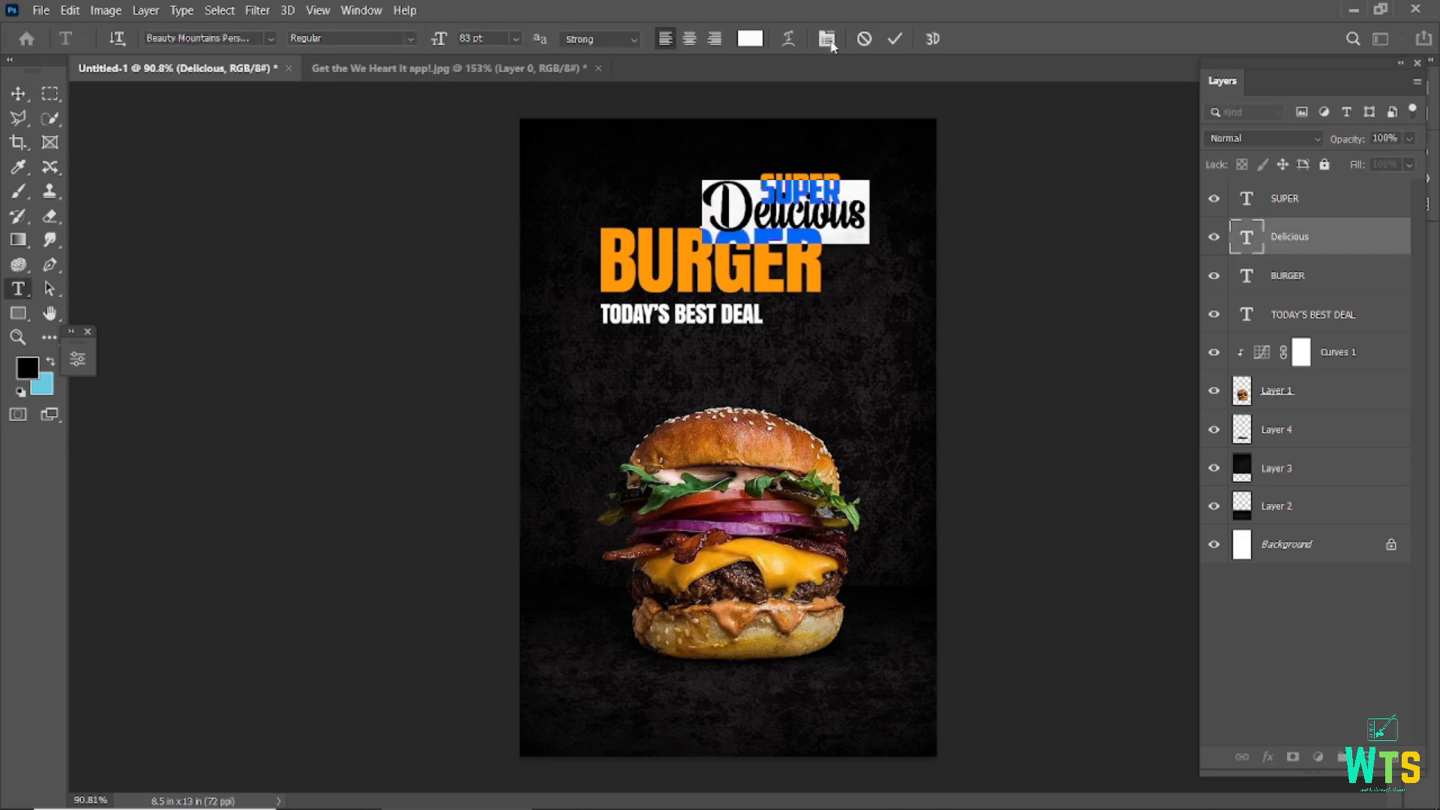
{"action": "left_click", "coordinate": [895, 39]}
{"action": "key", "text": "ctrl+t"}
{"action": "left_click_drag", "start_coordinate": [867, 212], "coordinate": [910, 209]}
{"action": "key", "text": "Return"}
{"action": "key", "text": "ctrl+t"}
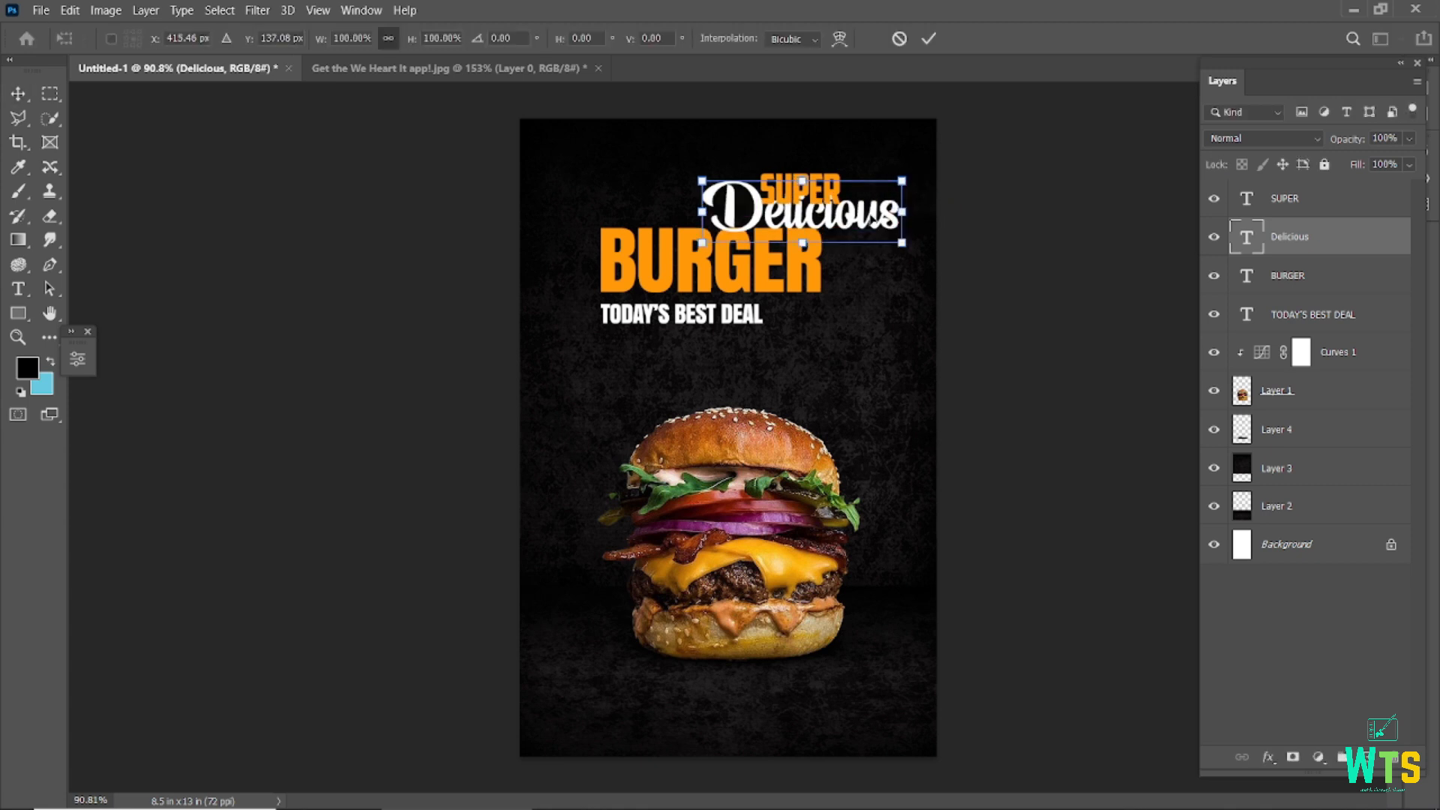
{"action": "key", "text": "Return"}
{"action": "double_click", "coordinate": [870, 214]}
{"action": "key", "text": "ctrl+t"}
{"action": "left_click", "coordinate": [1056, 237]}
{"action": "left_click", "coordinate": [1056, 237]}
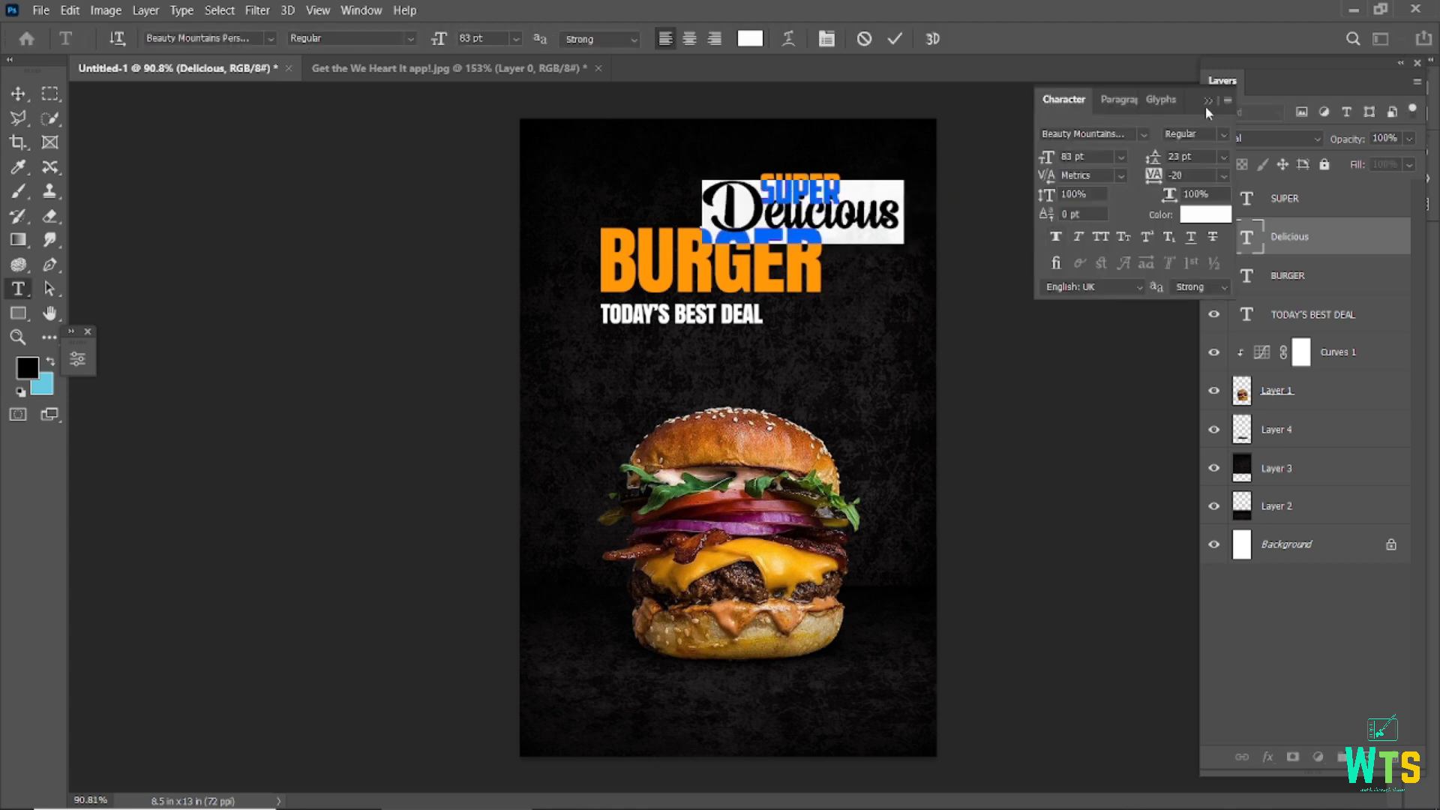
{"action": "left_click", "coordinate": [1208, 101]}
Move the BURGER and TODAY'S BEST DEAL lines down together to just above the burger
{"action": "left_click", "coordinate": [1042, 283]}
{"action": "left_click_drag", "start_coordinate": [1042, 283], "coordinate": [731, 315]}
{"action": "left_click_drag", "start_coordinate": [712, 255], "coordinate": [729, 335]}
Shift the Delicious line left beneath SUPER and nudge it slightly down and right
{"action": "left_click", "coordinate": [775, 224]}
{"action": "left_click_drag", "start_coordinate": [774, 223], "coordinate": [735, 222]}
{"action": "left_click", "coordinate": [1064, 298]}
{"action": "left_click", "coordinate": [774, 225]}
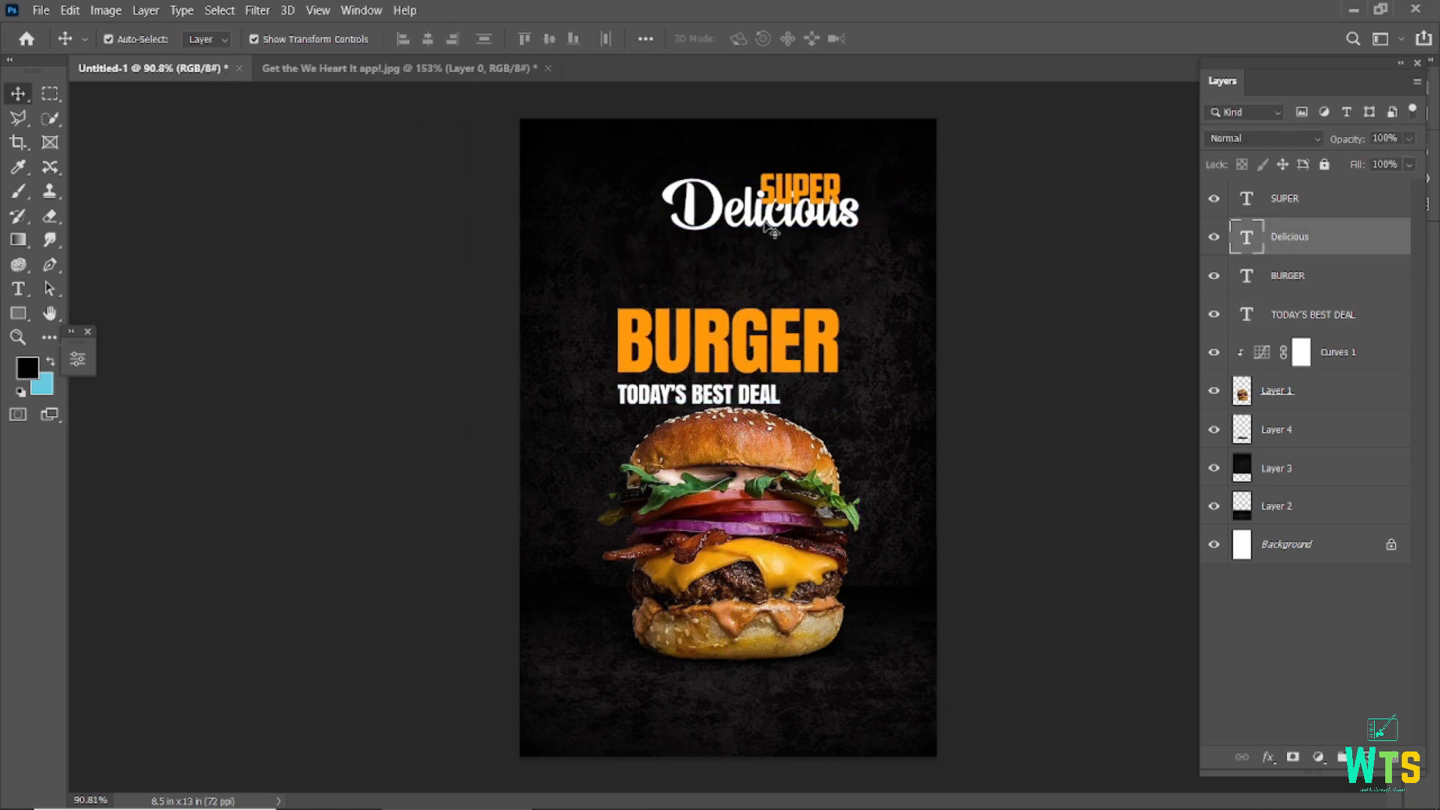
{"action": "key", "text": "Right"}
{"action": "key", "text": "Down"}
{"action": "key", "text": "Down"}
{"action": "key", "text": "Down"}
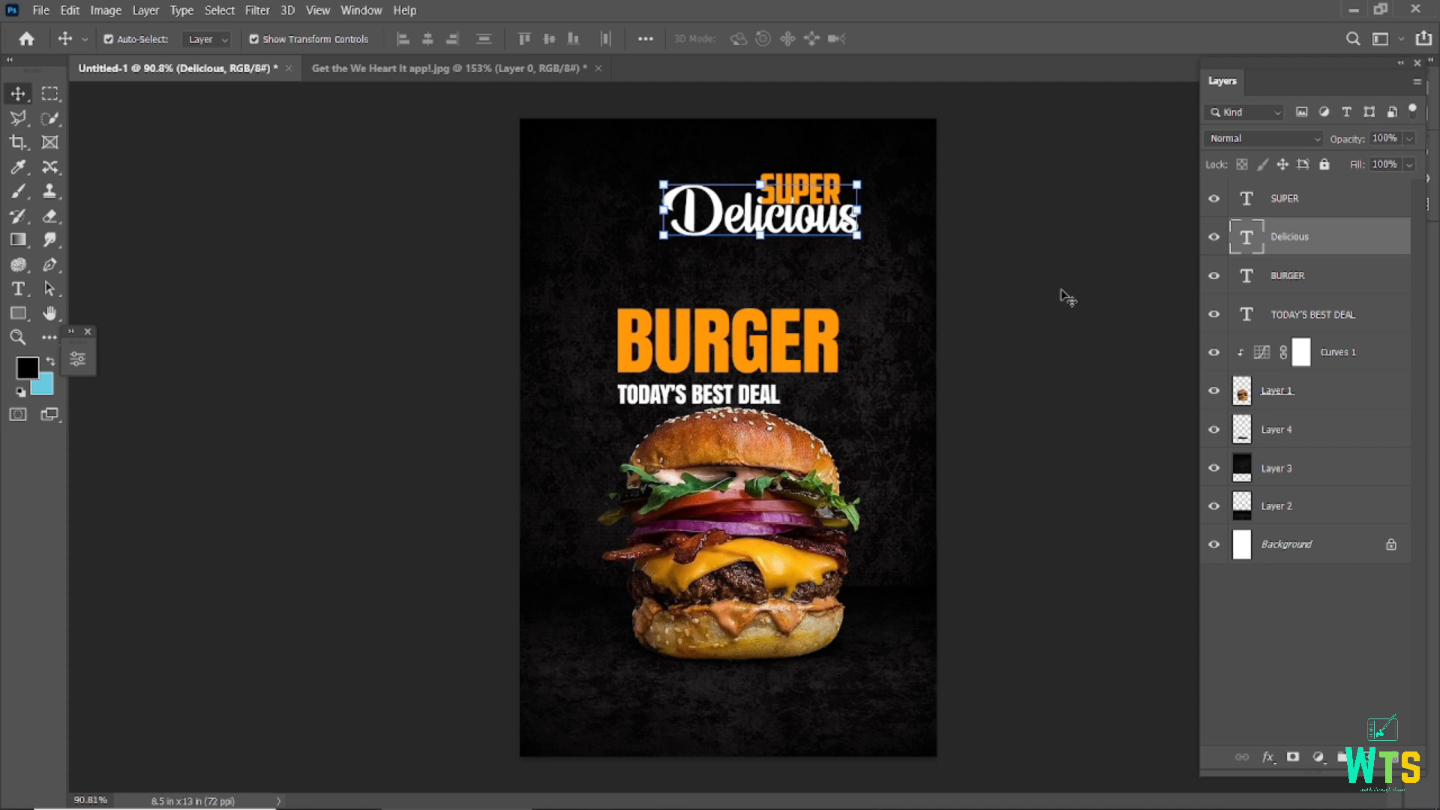
{"action": "left_click", "coordinate": [1065, 298]}
Move the BURGER line up and right to sit directly beneath Delicious, and select the SUPER line
{"action": "left_click", "coordinate": [784, 336]}
{"action": "left_click_drag", "start_coordinate": [784, 340], "coordinate": [817, 276]}
{"action": "left_click", "coordinate": [797, 276], "text": "shift"}
{"action": "left_click", "coordinate": [759, 242]}
{"action": "left_click", "coordinate": [808, 201]}
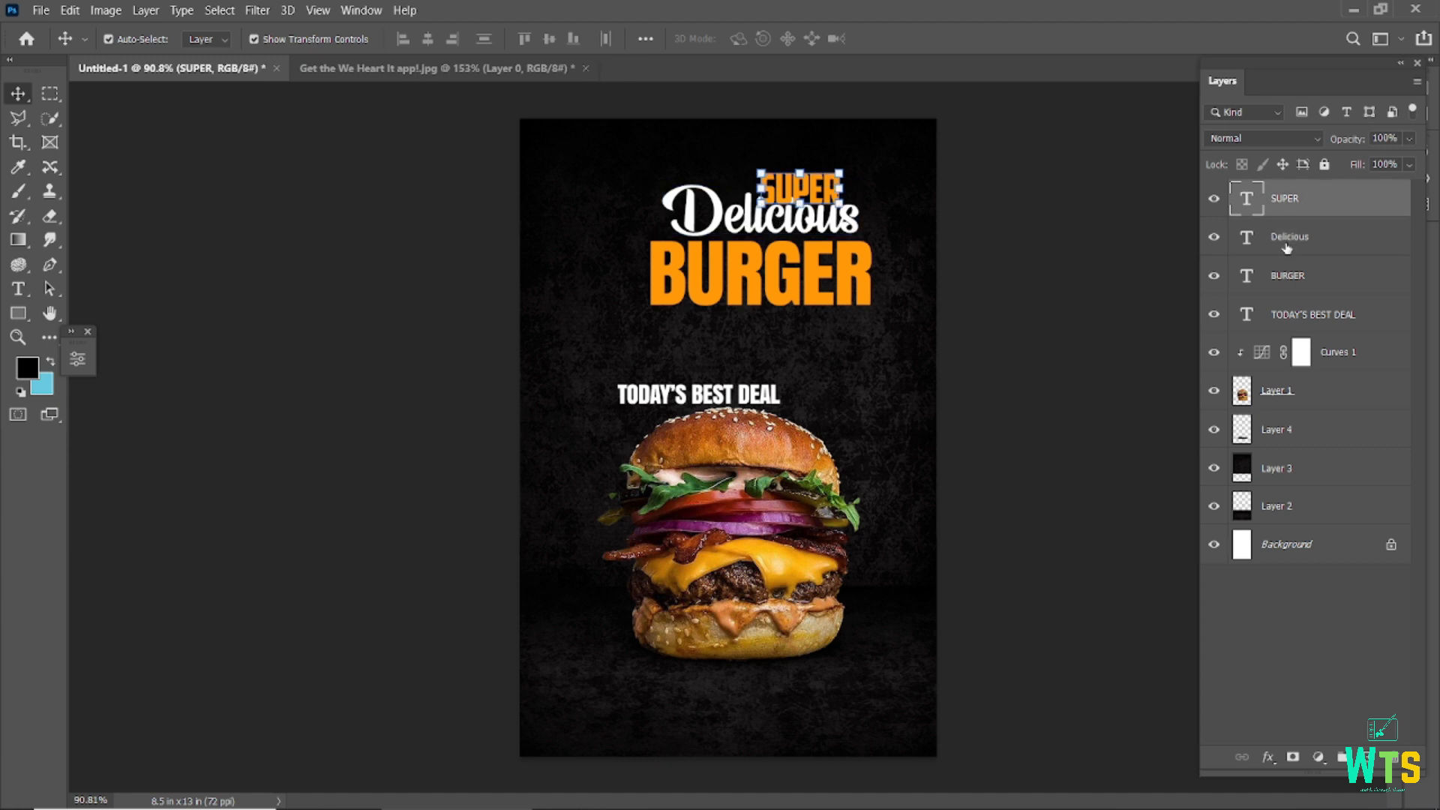
Shift SUPER and Delicious left together to BURGER's left edge, and place TODAY'S BEST DEAL directly beneath BURGER, left-aligned
{"action": "left_click", "coordinate": [1287, 248], "text": "shift"}
{"action": "left_click_drag", "start_coordinate": [753, 233], "coordinate": [743, 233]}
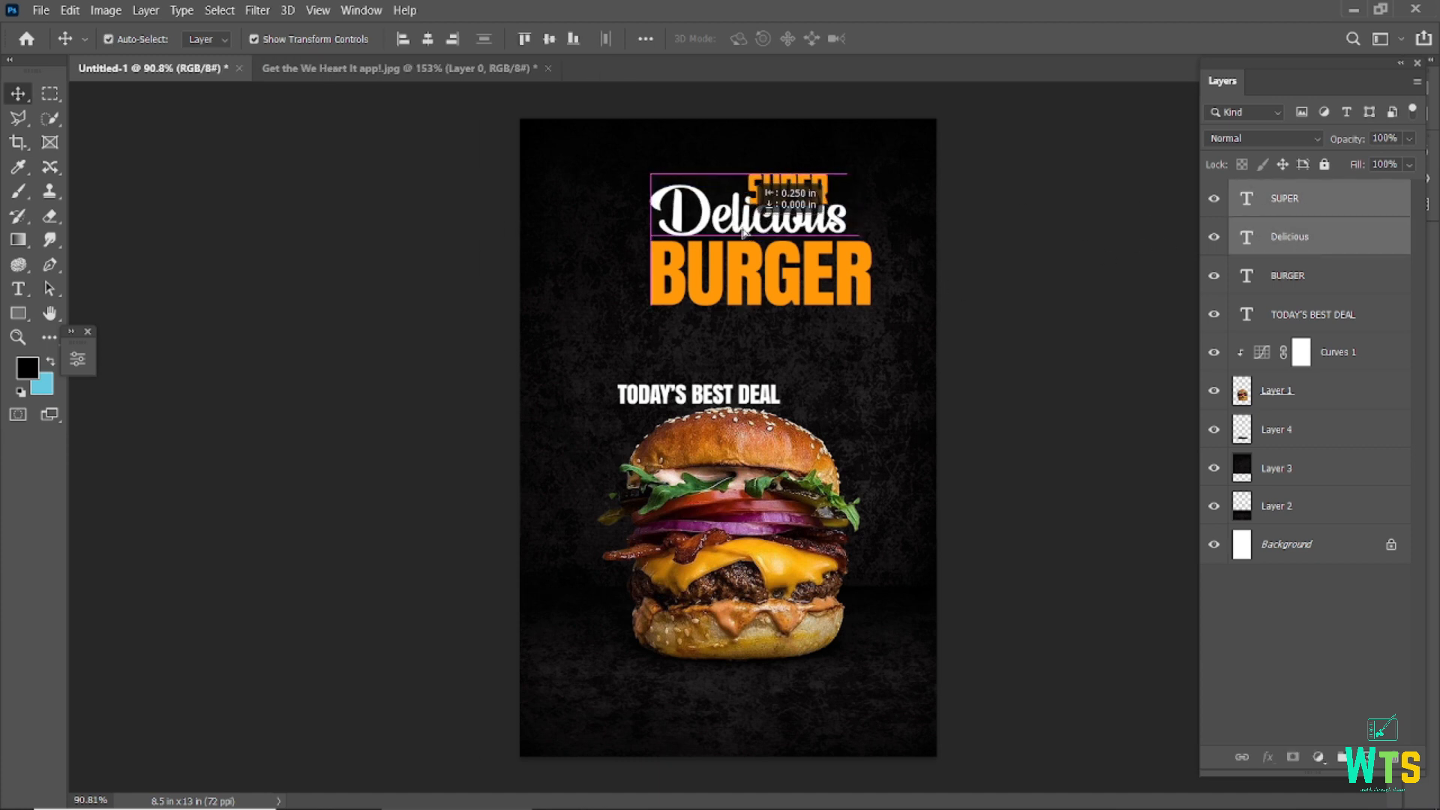
{"action": "left_click", "coordinate": [989, 266]}
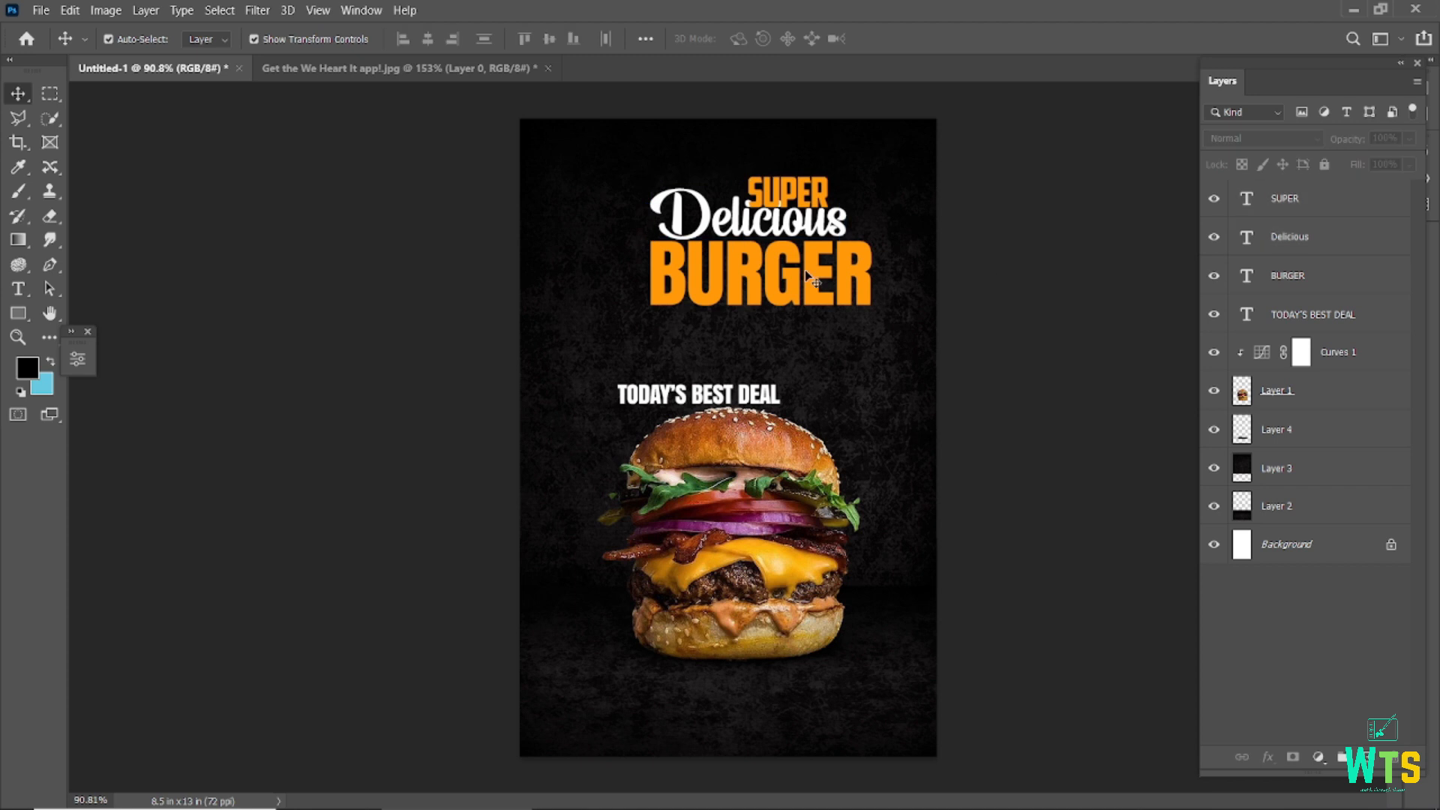
{"action": "scroll", "coordinate": [719, 270], "scroll_direction": "up", "scroll_amount": 3}
{"action": "left_click_drag", "start_coordinate": [647, 456], "coordinate": [696, 334]}
Set the letter tracking of the TODAY'S BEST DEAL line to 0
{"action": "double_click", "coordinate": [728, 344]}
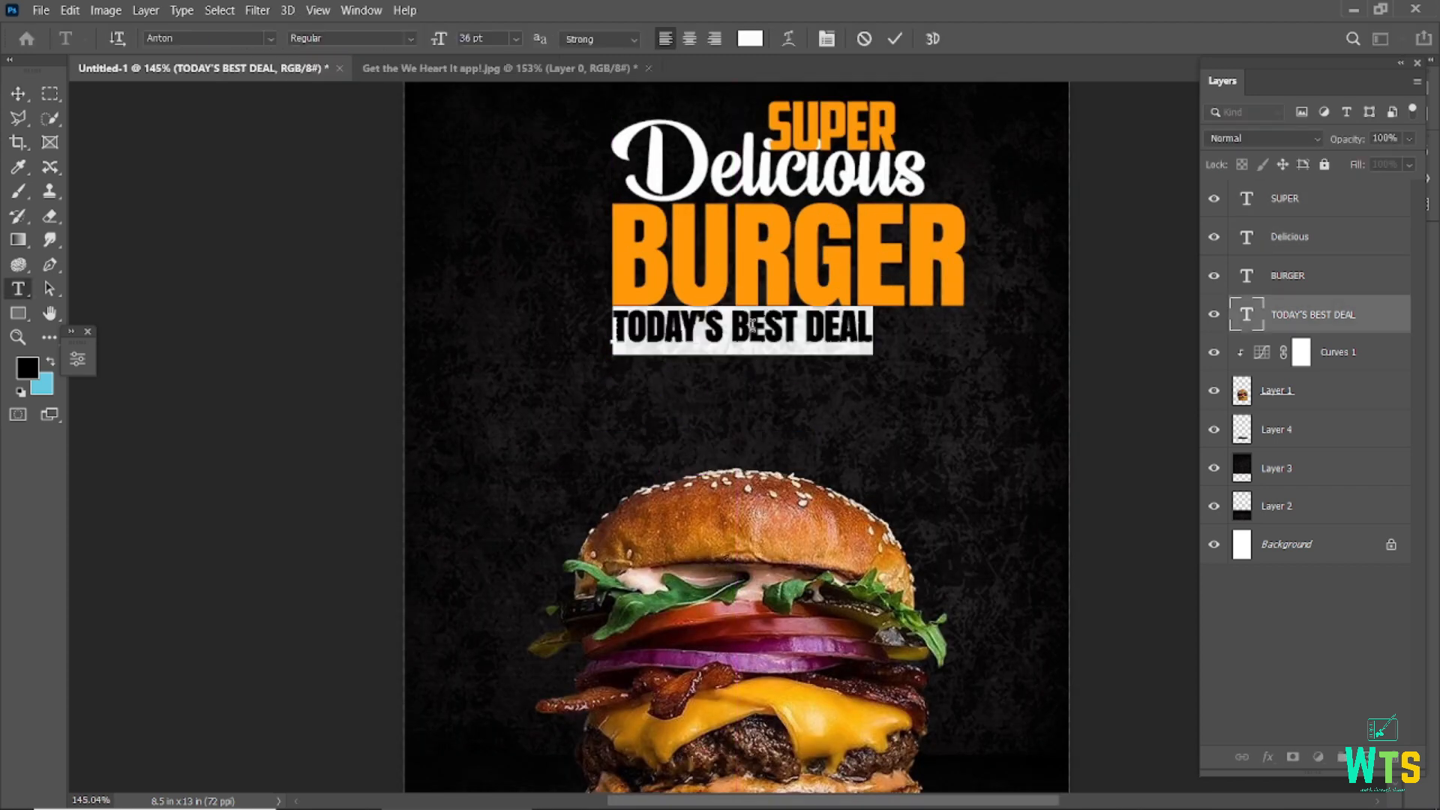
{"action": "key", "text": "ctrl+t"}
{"action": "left_click", "coordinate": [1151, 177]}
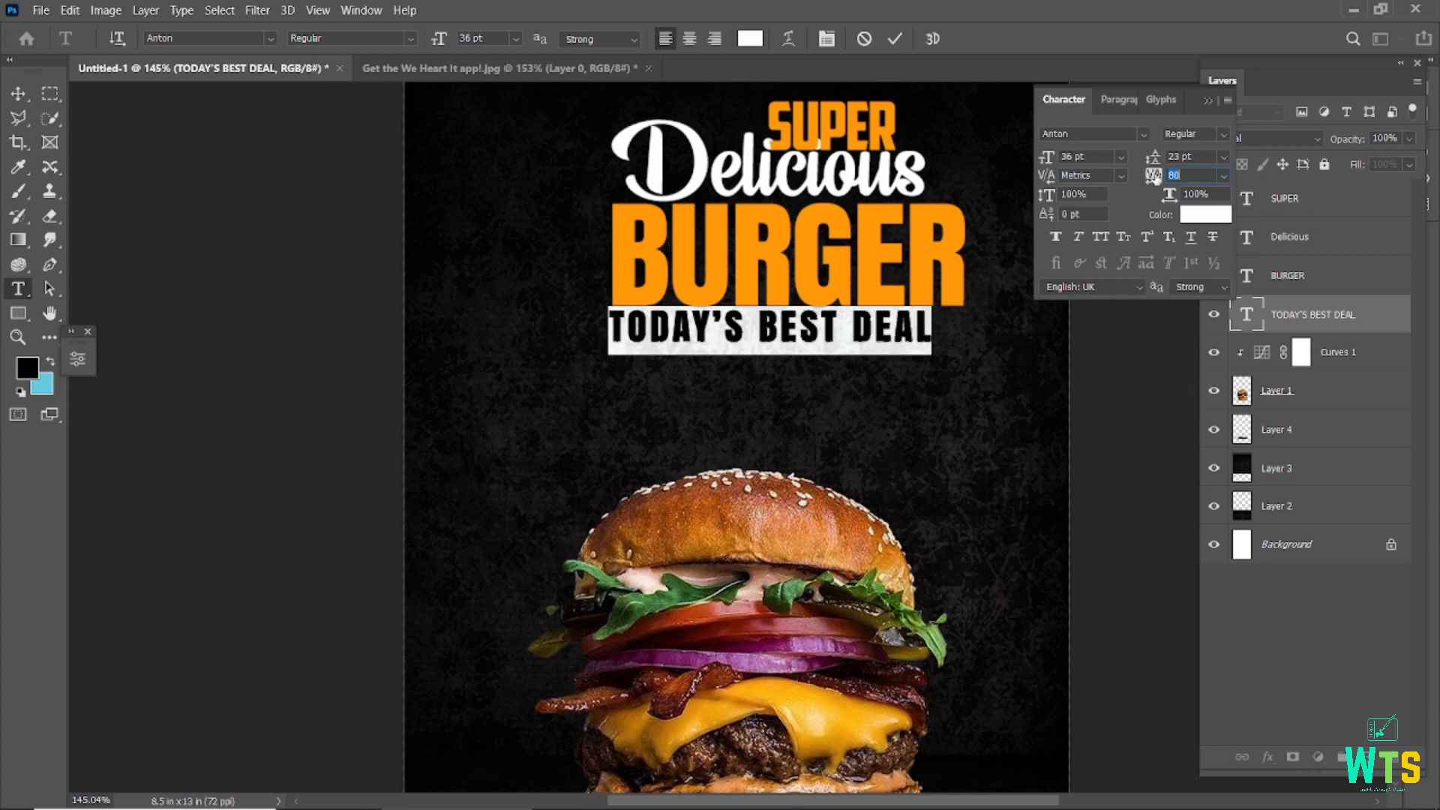
{"action": "key", "text": "Down"}
{"action": "key", "text": "Down"}
{"action": "key", "text": "Down"}
{"action": "key", "text": "Down"}
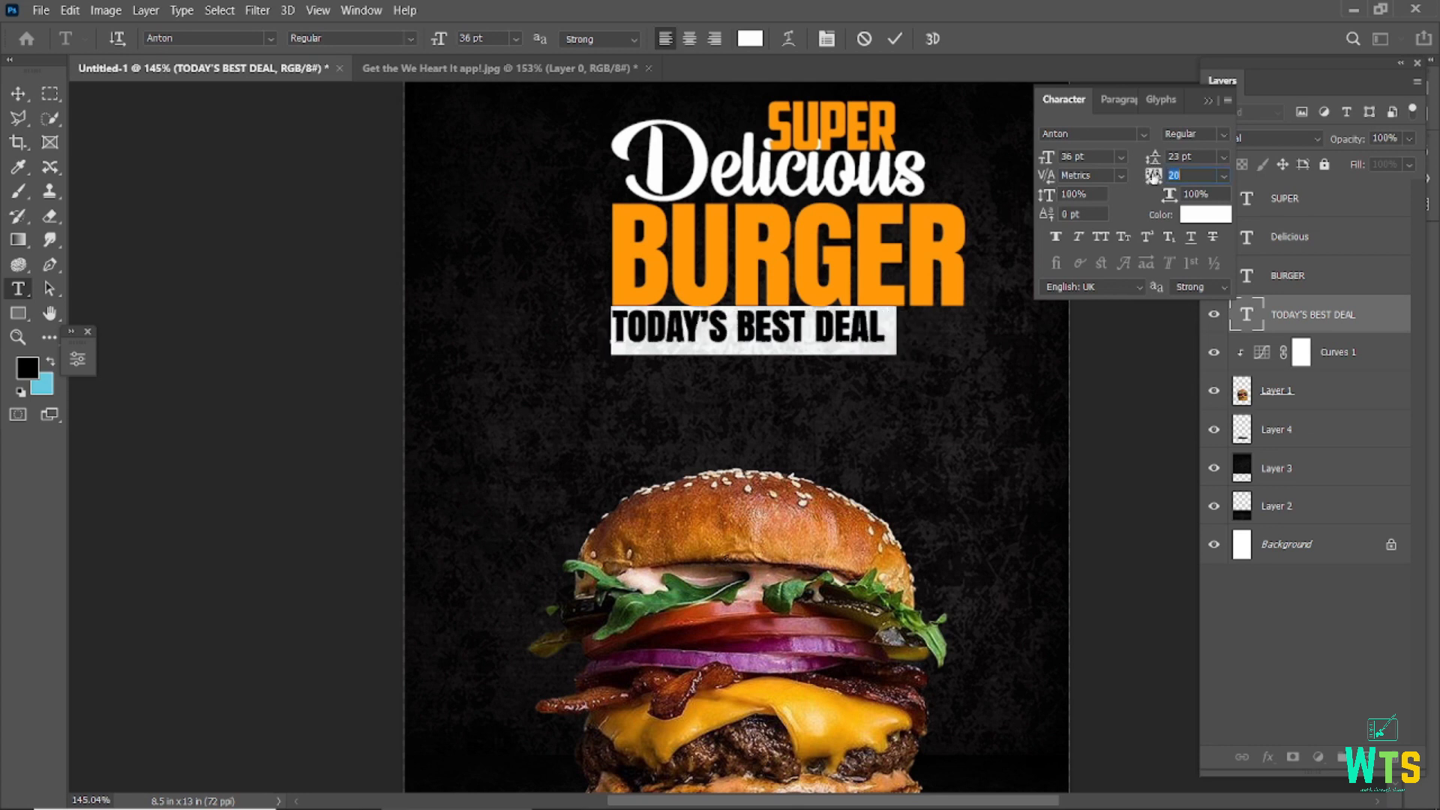
{"action": "key", "text": "Up"}
{"action": "key", "text": "Up"}
{"action": "key", "text": "Up"}
{"action": "key", "text": "Up"}
{"action": "key", "text": "Up"}
{"action": "key", "text": "Up"}
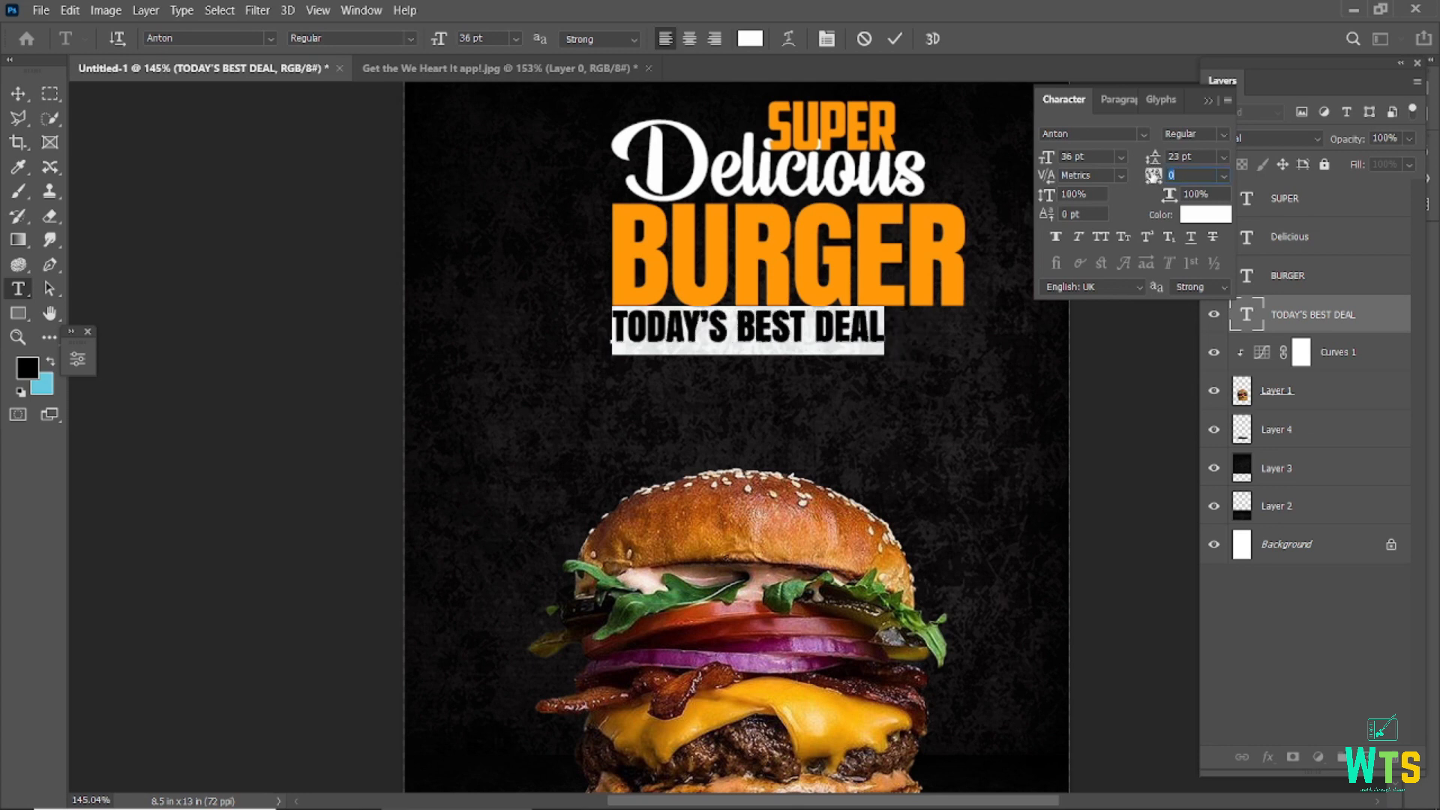
{"action": "left_click", "coordinate": [895, 38]}
Try stretching the TODAY'S BEST DEAL line horizontally toward BURGER's right edge, and undo the stretch
{"action": "key", "text": "v"}
{"action": "left_click_drag", "start_coordinate": [887, 330], "coordinate": [930, 324]}
{"action": "left_click", "coordinate": [929, 39]}
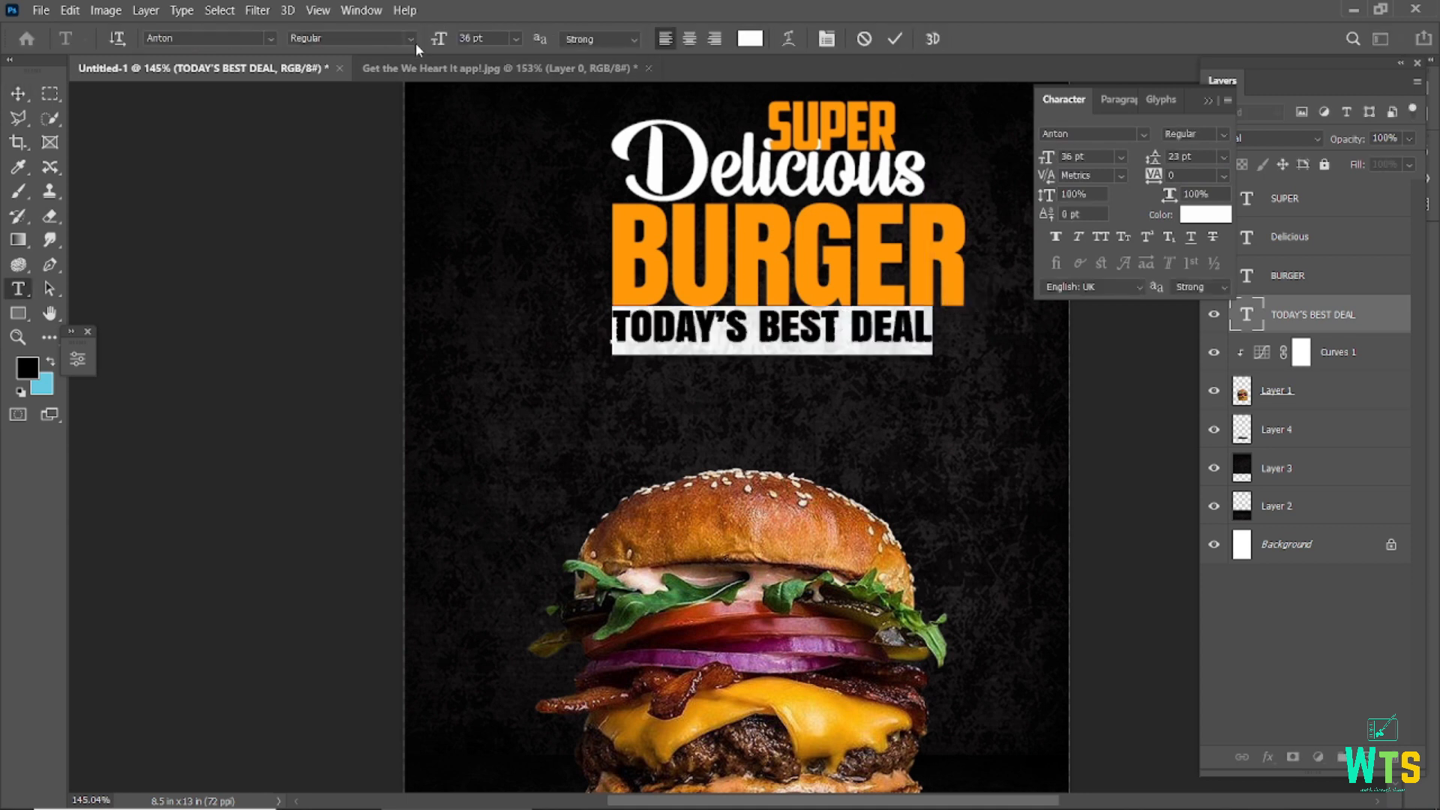
{"action": "left_click", "coordinate": [899, 42]}
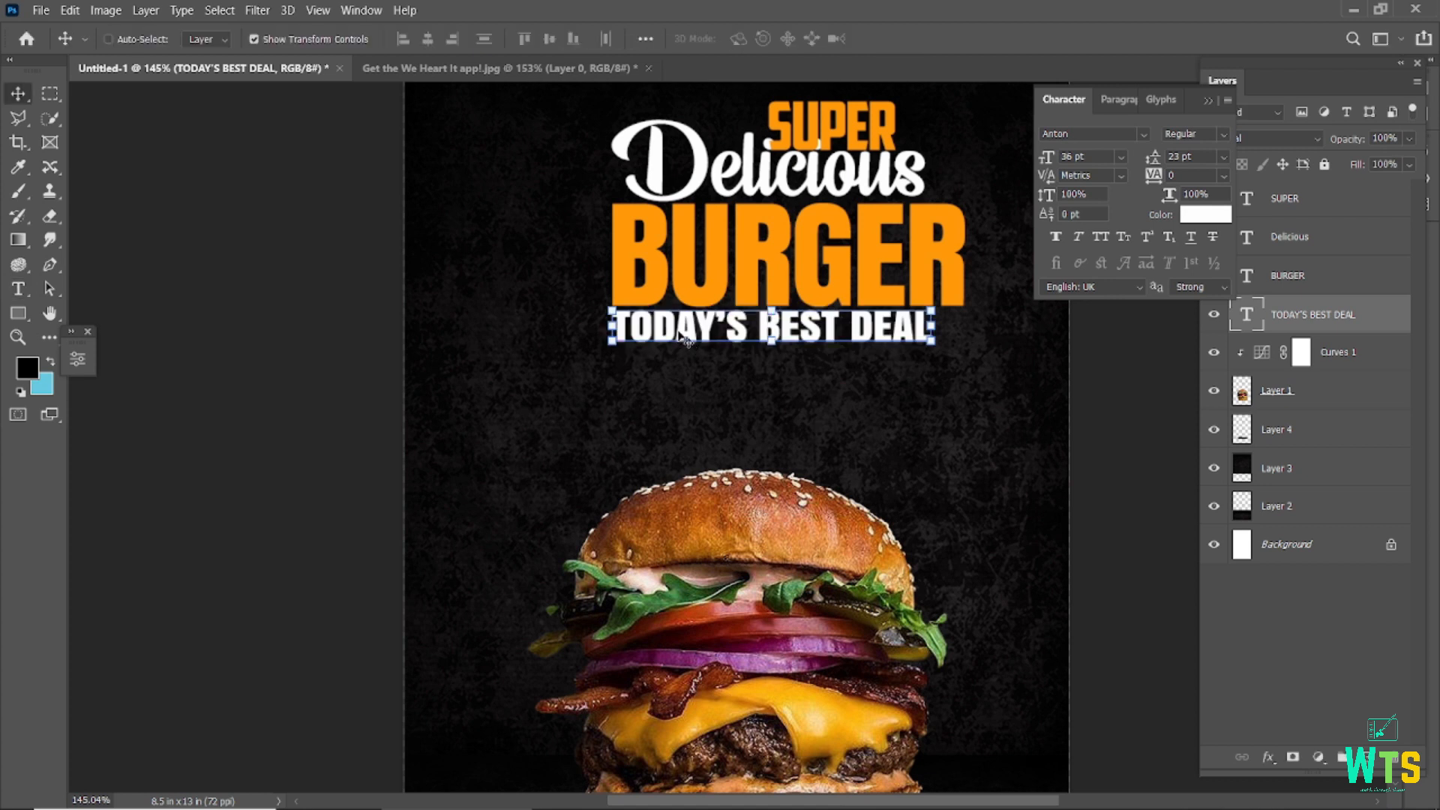
{"action": "key", "text": "ctrl+z"}
Group the SUPER, Delicious, BURGER and TODAY'S BEST DEAL text layers
{"action": "left_click", "coordinate": [386, 356]}
{"action": "left_click", "coordinate": [739, 327]}
{"action": "left_click", "coordinate": [1110, 338]}
{"action": "key", "text": "ctrl+minus"}
{"action": "key", "text": "ctrl+minus"}
{"action": "key", "text": "ctrl+0"}
{"action": "left_click", "coordinate": [1207, 100]}
{"action": "left_click", "coordinate": [1310, 197]}
{"action": "left_click", "coordinate": [1288, 315], "text": "shift"}
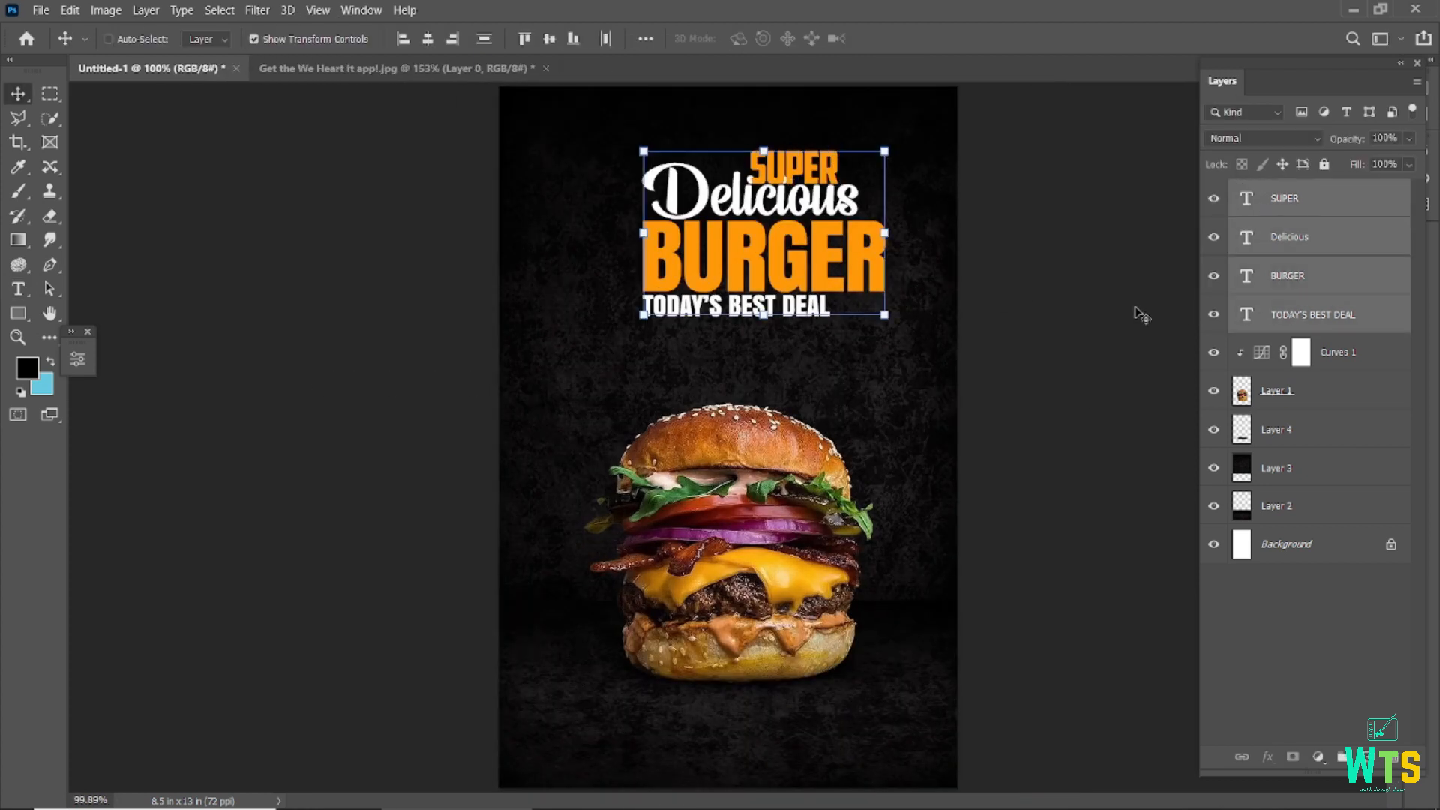
{"action": "key", "text": "ctrl+g"}
Centre the headline group horizontally on the Background layer
{"action": "left_click", "coordinate": [1281, 425], "text": "ctrl"}
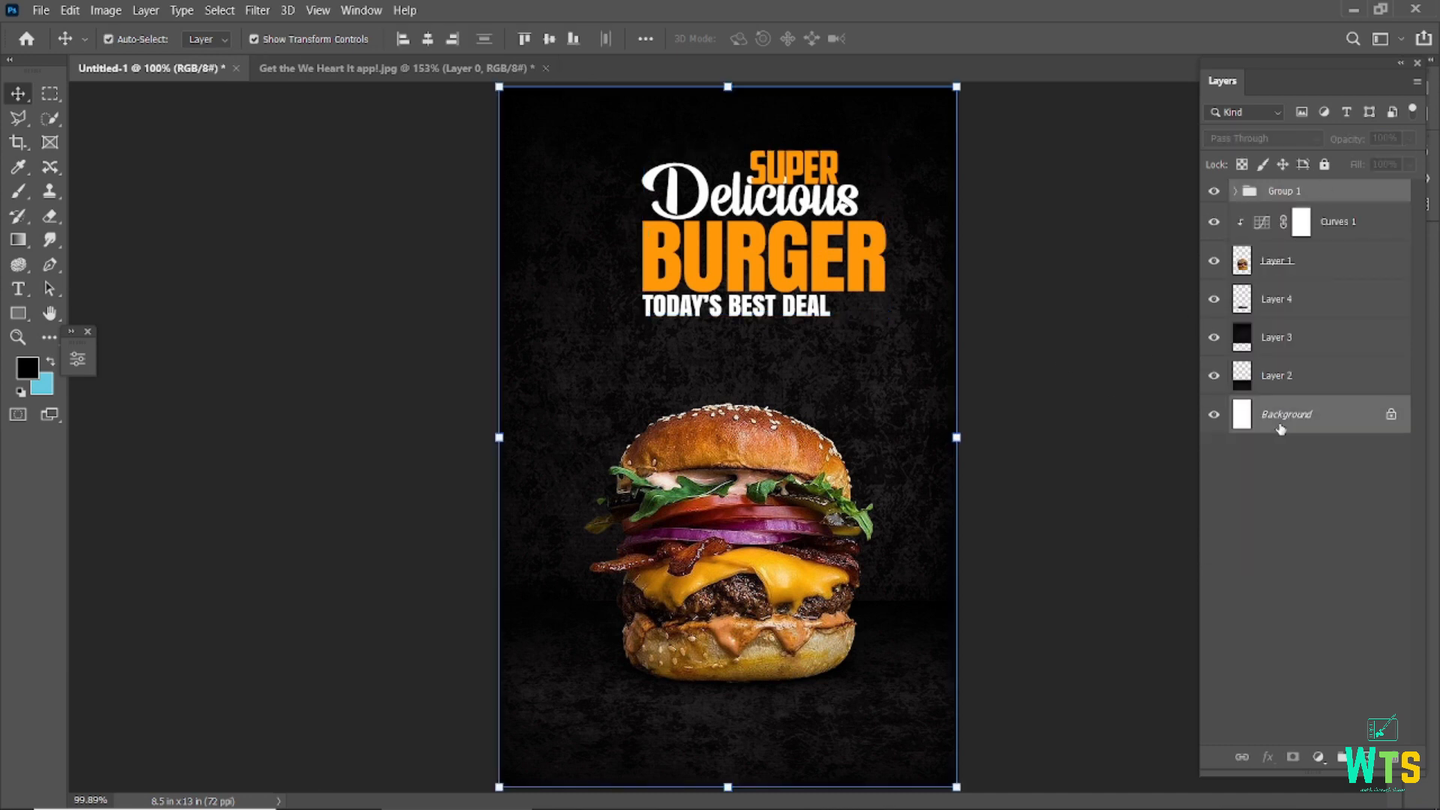
{"action": "left_click", "coordinate": [429, 39]}
{"action": "left_click", "coordinate": [1015, 360]}
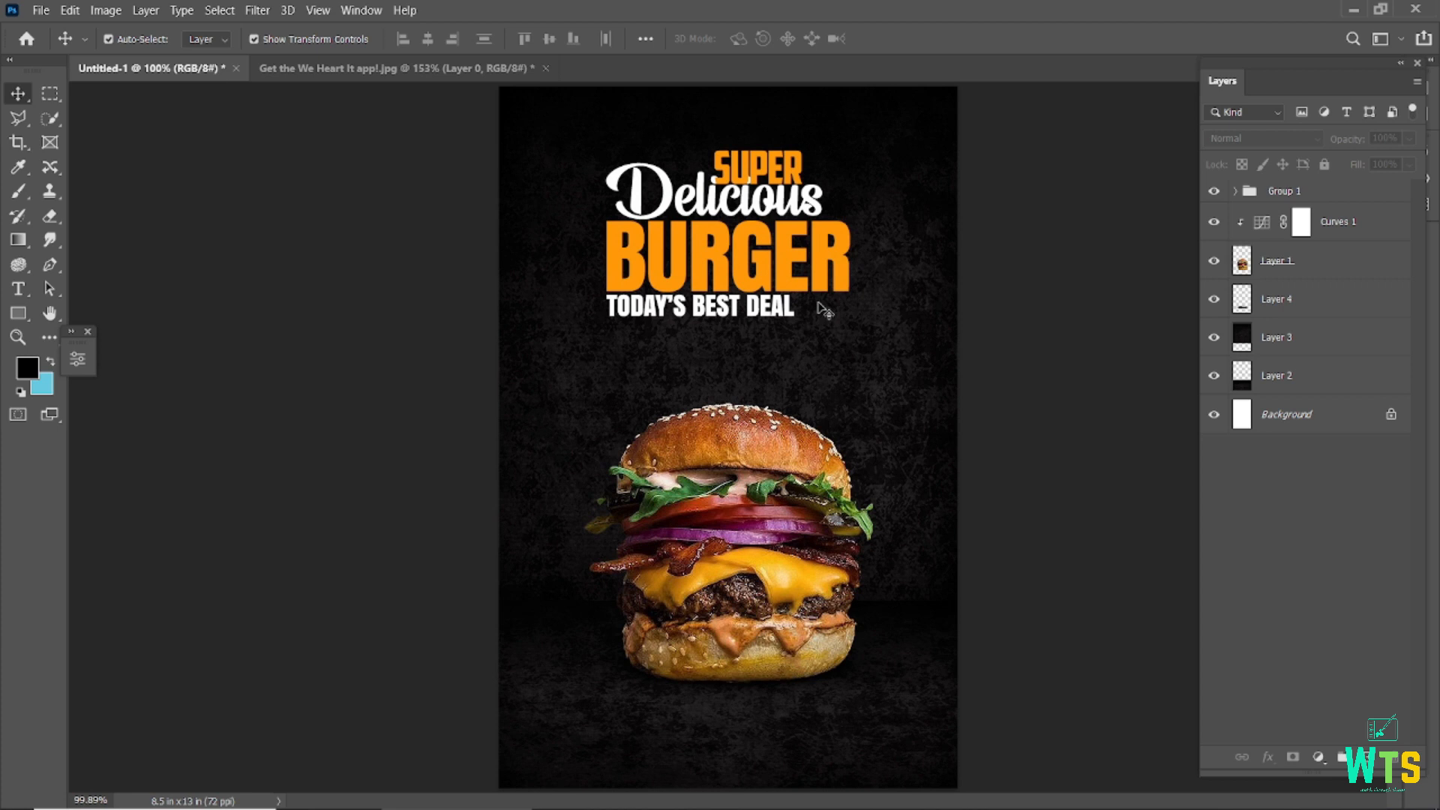
Add the white 39 pt text "free home delivery" on two lines just above the burger's left side
{"action": "left_click", "coordinate": [18, 289]}
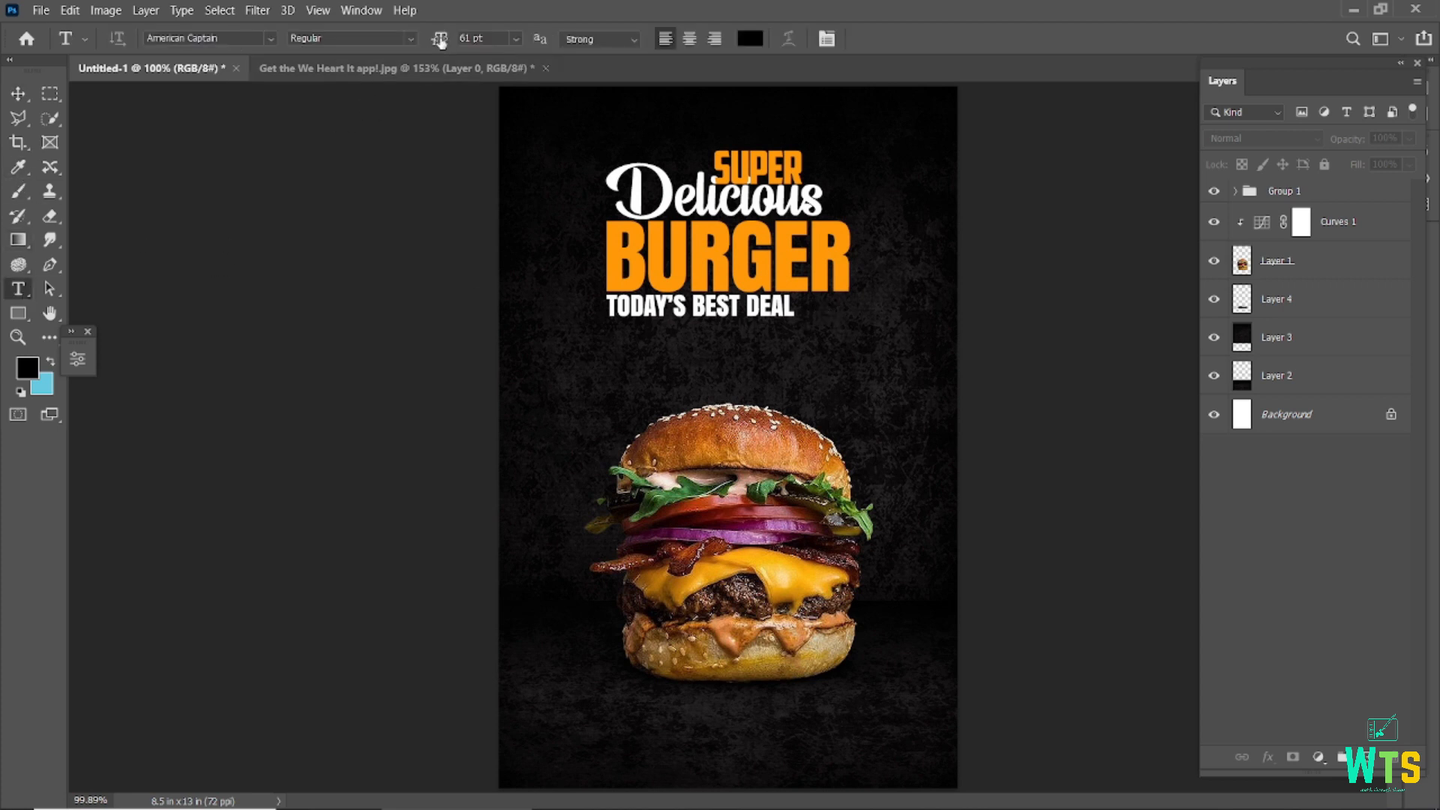
{"action": "left_click", "coordinate": [566, 395]}
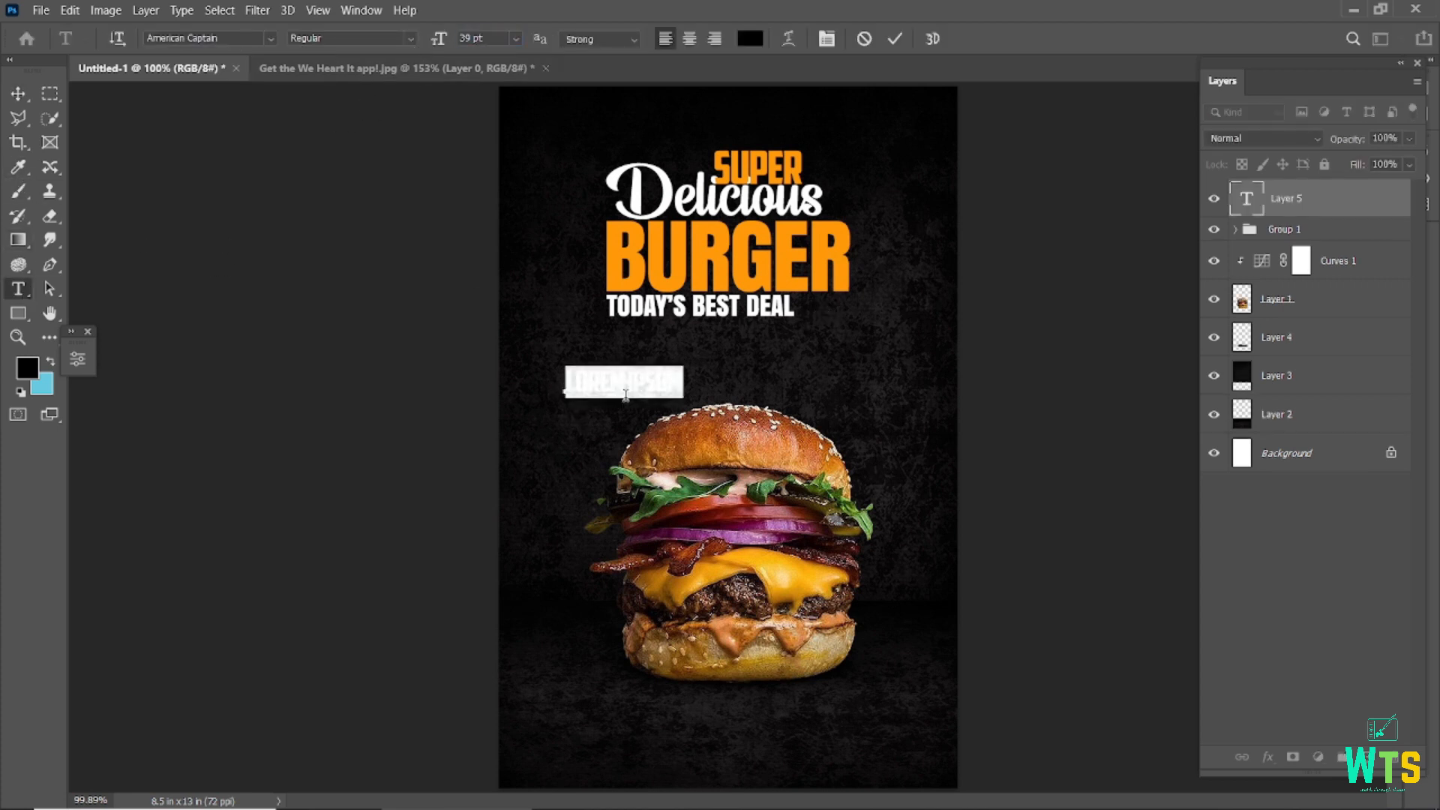
{"action": "left_click", "coordinate": [752, 46]}
{"action": "left_click", "coordinate": [947, 452]}
{"action": "key", "text": "Return"}
{"action": "type", "text": "FREE HOME"}
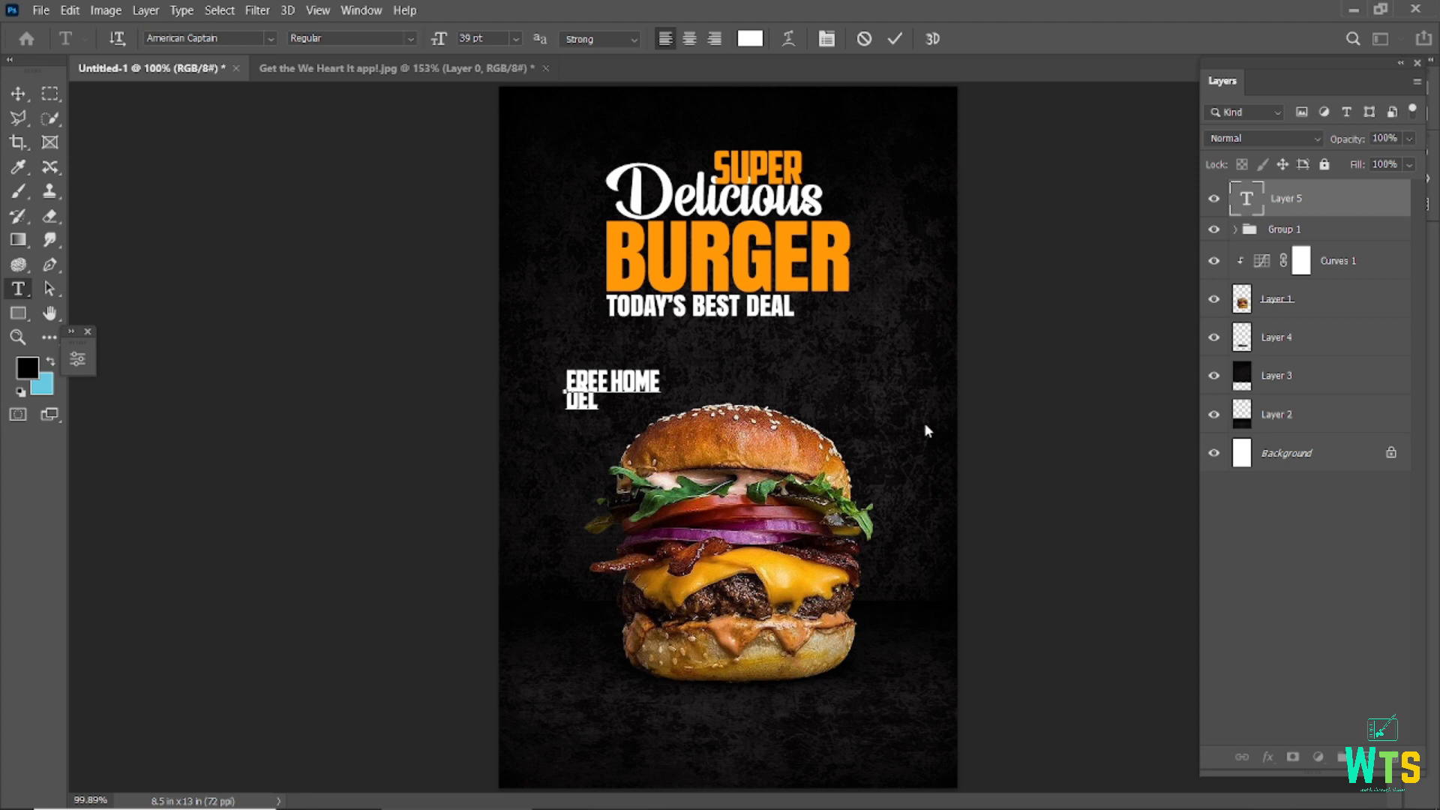
{"action": "left_click", "coordinate": [895, 39]}
Change the font of the free home delivery text to Freestyle Script
{"action": "left_click_drag", "start_coordinate": [565, 381], "coordinate": [659, 407]}
{"action": "left_click", "coordinate": [247, 40]}
{"action": "type", "text": "free"}
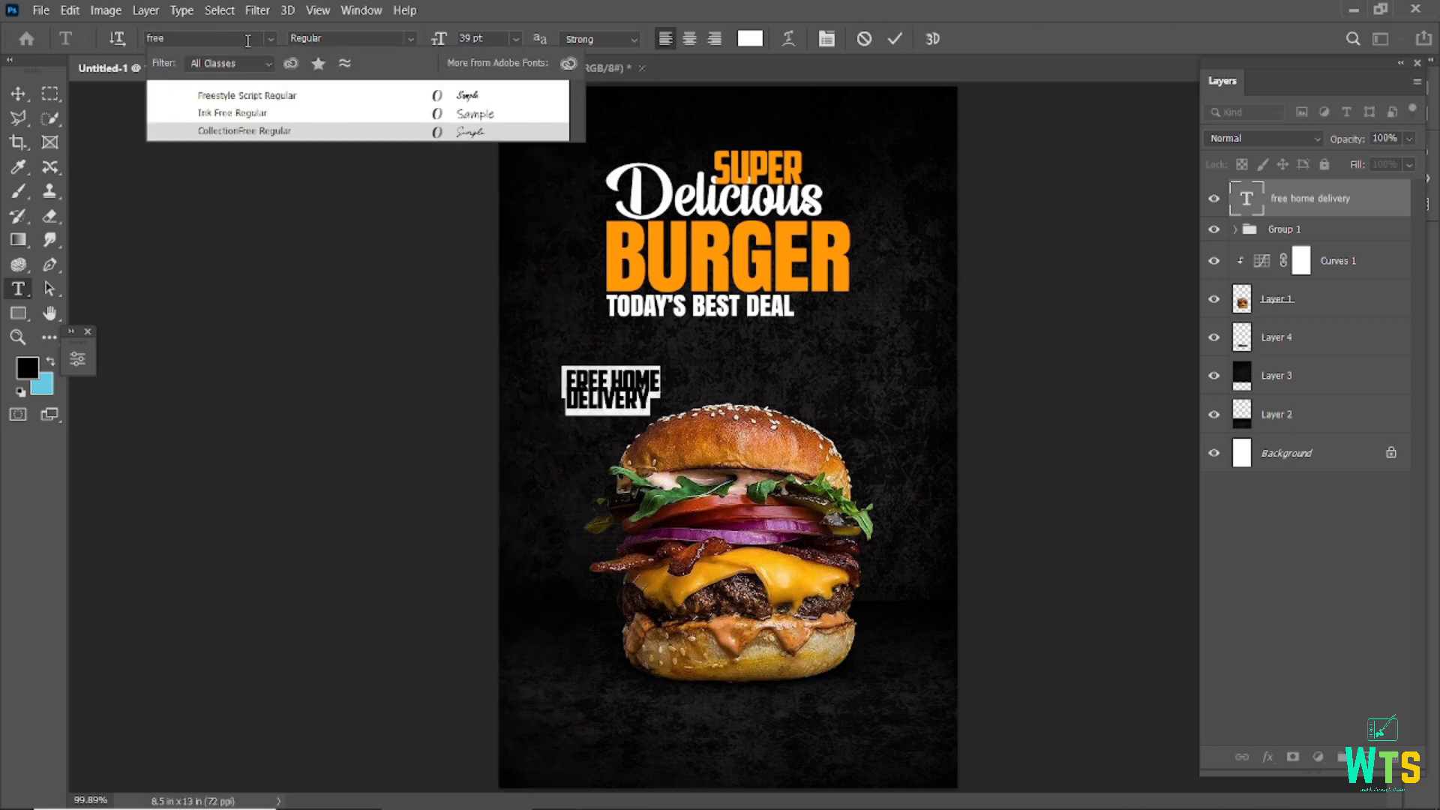
{"action": "left_click", "coordinate": [262, 98]}
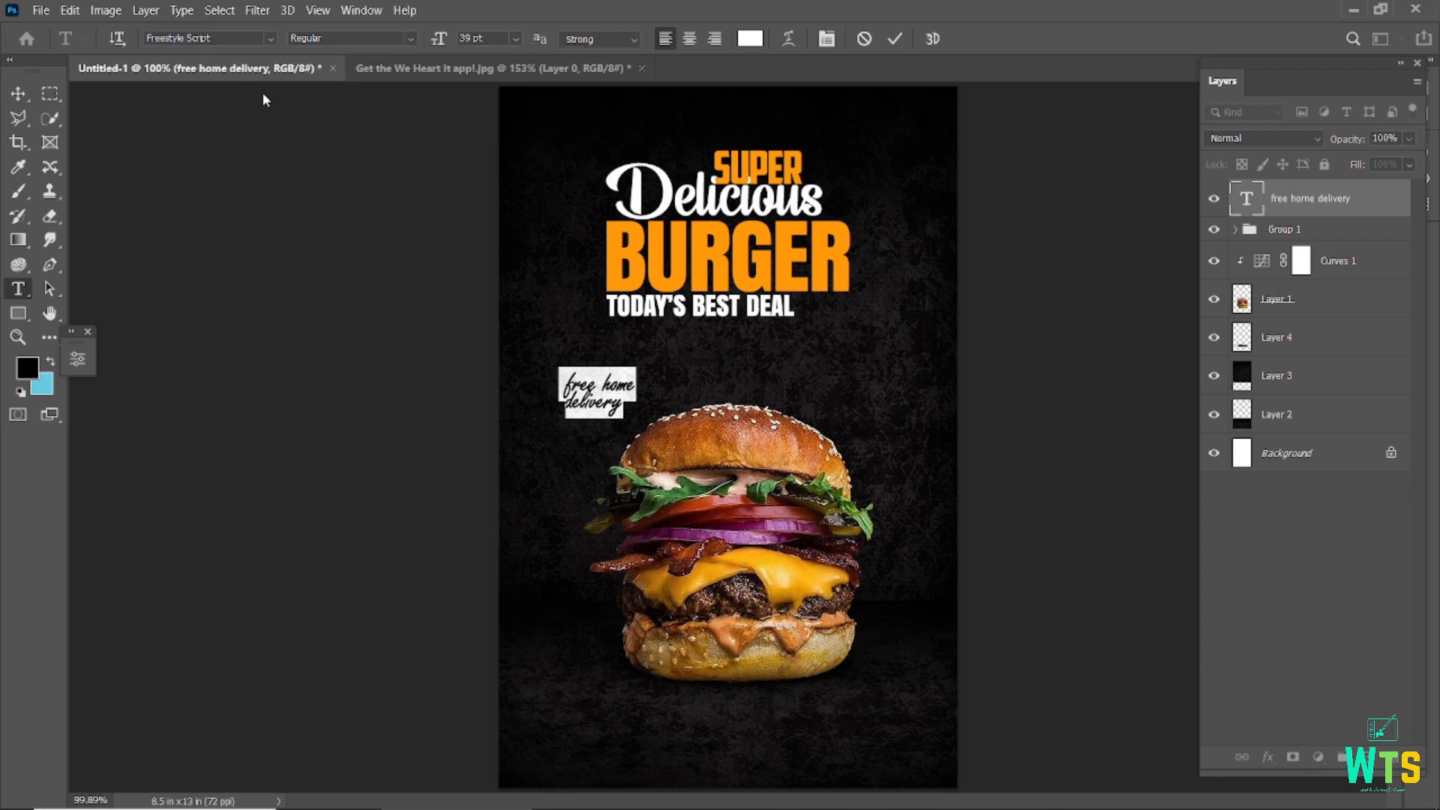
{"action": "left_click", "coordinate": [897, 40]}
{"action": "left_click", "coordinate": [18, 95]}
{"action": "left_click", "coordinate": [607, 472]}
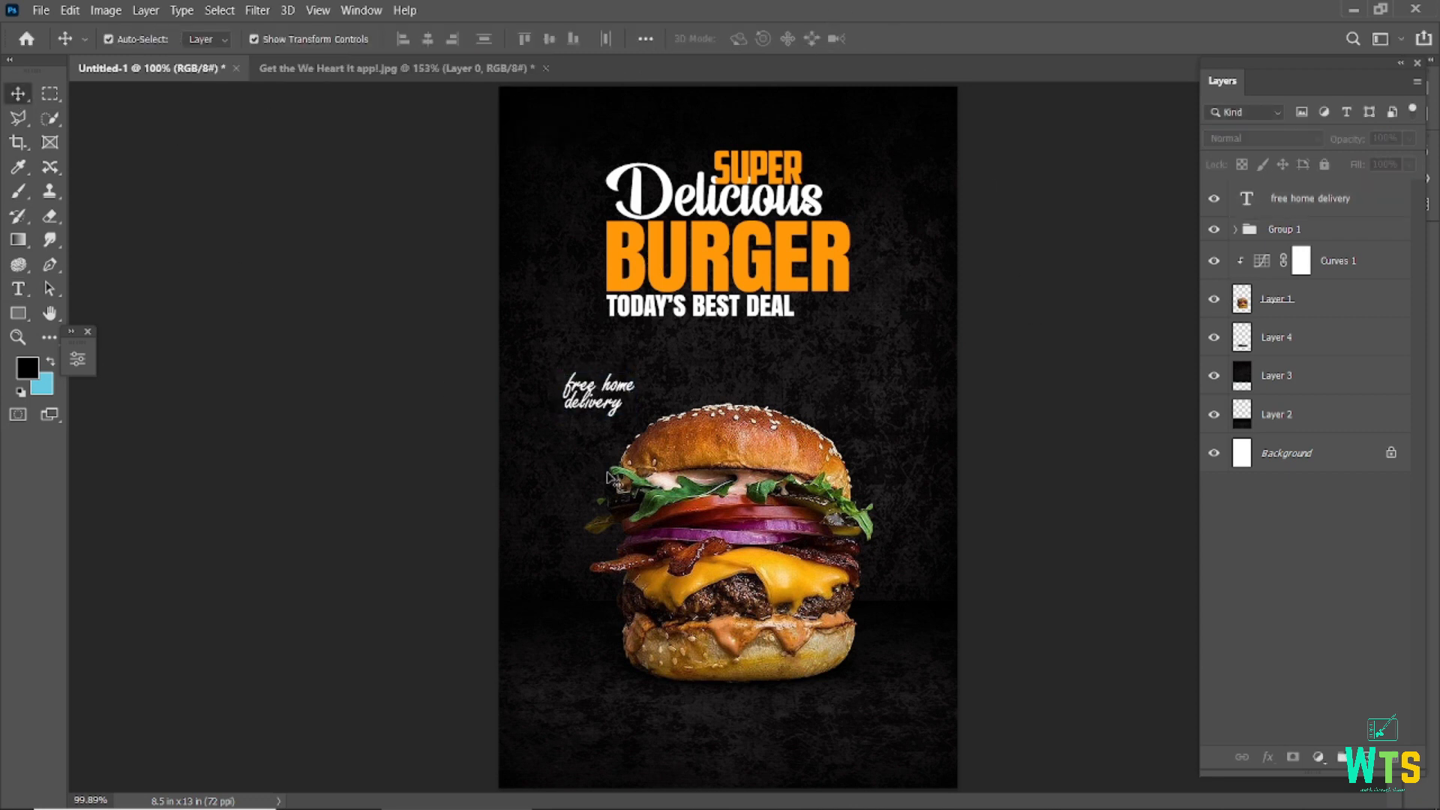
{"action": "scroll", "coordinate": [587, 408], "scroll_direction": "up", "scroll_amount": 10}
{"action": "double_click", "coordinate": [547, 329]}
{"action": "key", "text": "BackSpace"}
{"action": "key", "text": "Return"}
{"action": "type", "text": "f"}
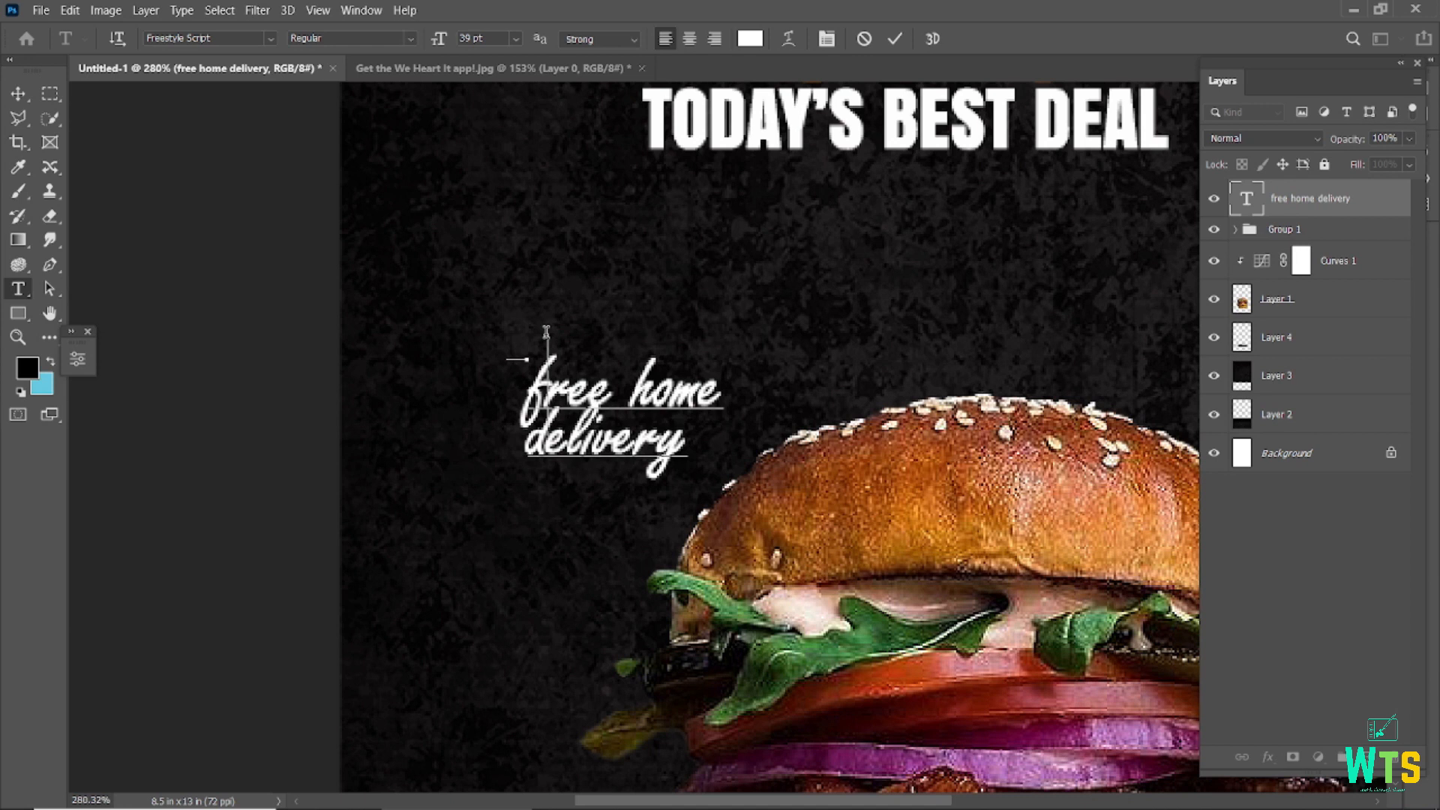
{"action": "left_click", "coordinate": [19, 93]}
{"action": "left_click", "coordinate": [559, 462]}
{"action": "left_click", "coordinate": [562, 444]}
{"action": "double_click", "coordinate": [563, 443]}
Remove the blank line above the delivery text and capitalise its words to read "Free Home Delivery"
{"action": "scroll", "coordinate": [562, 442], "scroll_direction": "down", "scroll_amount": 3}
{"action": "left_click", "coordinate": [540, 381]}
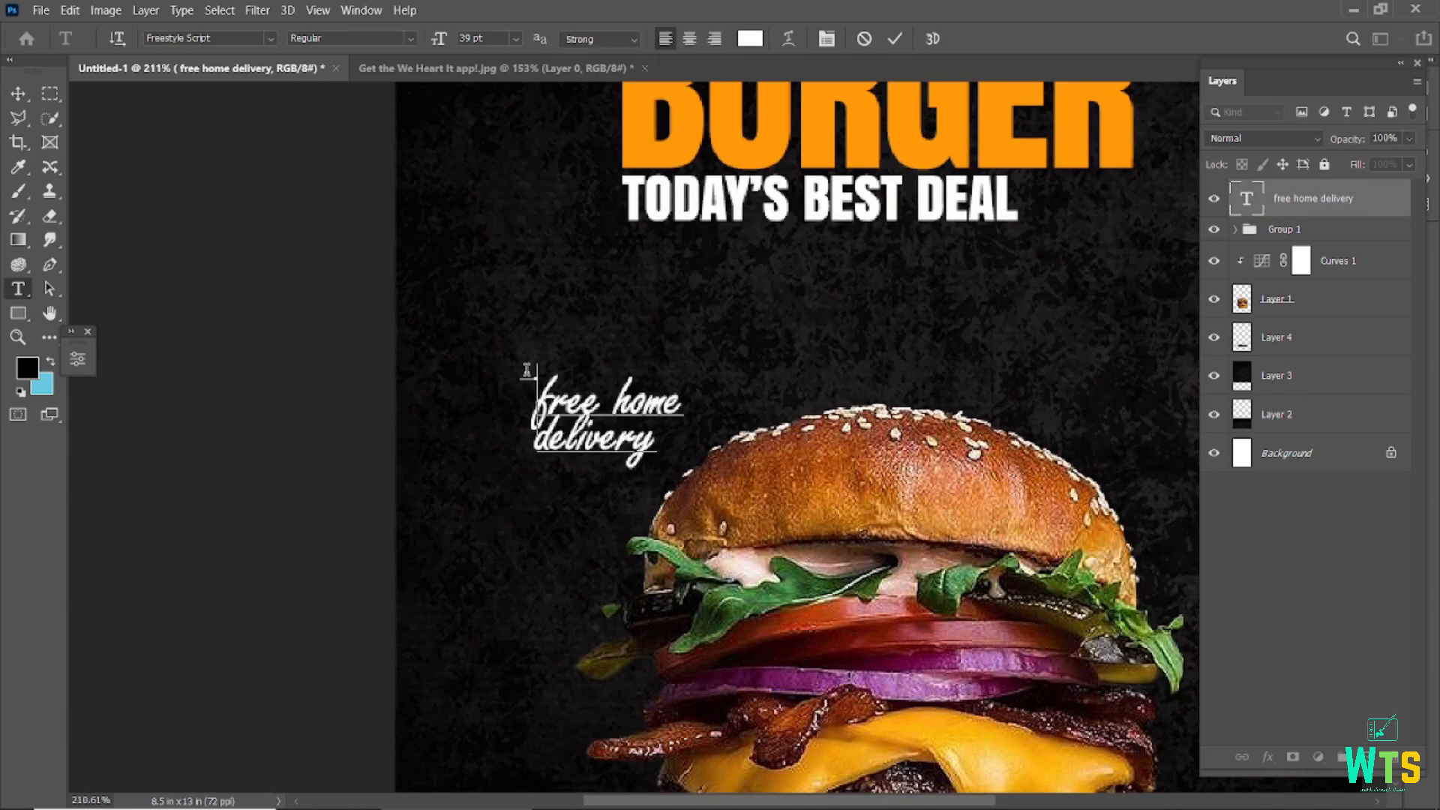
{"action": "key", "text": "BackSpace"}
{"action": "key", "text": "Delete"}
{"action": "type", "text": "F"}
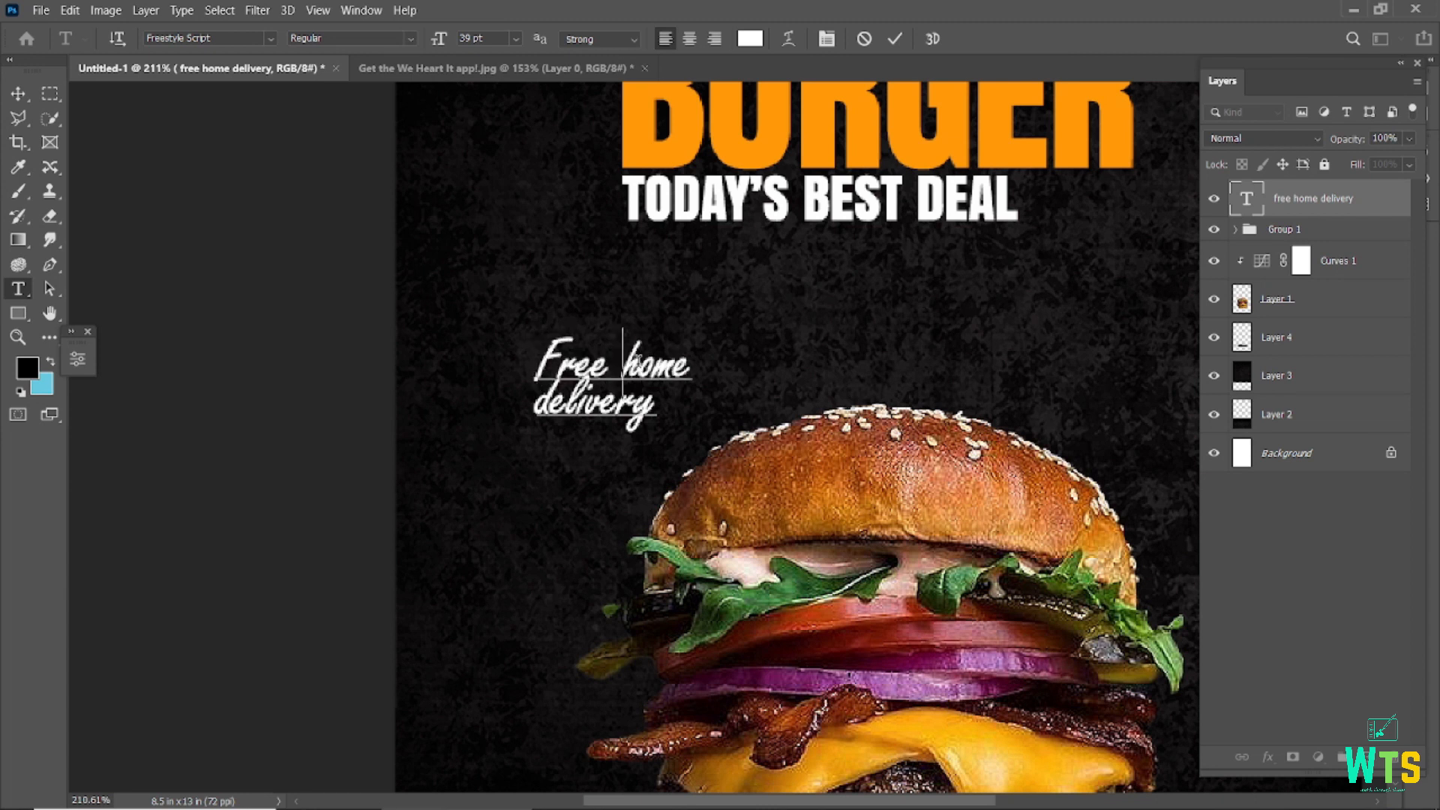
{"action": "key", "text": "Delete"}
{"action": "type", "text": "H"}
{"action": "key", "text": "Delete"}
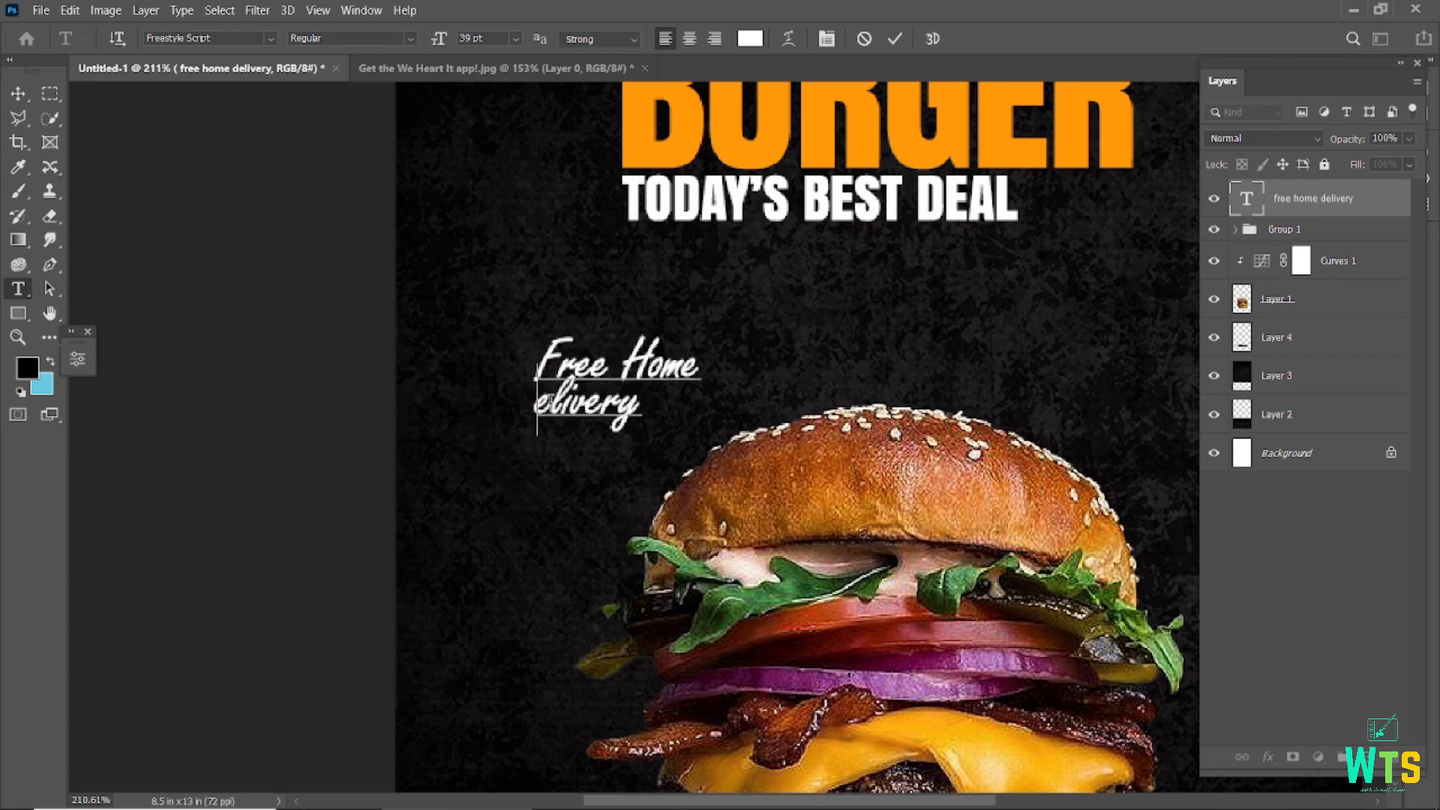
{"action": "type", "text": "D"}
{"action": "key", "text": "ctrl+Return"}
Reduce the Free Home Delivery text to 22 pt and colour it light grey e8e8e8
{"action": "double_click", "coordinate": [572, 351]}
{"action": "left_click_drag", "start_coordinate": [439, 39], "coordinate": [418, 55]}
{"action": "left_click", "coordinate": [750, 39]}
{"action": "left_click", "coordinate": [944, 489]}
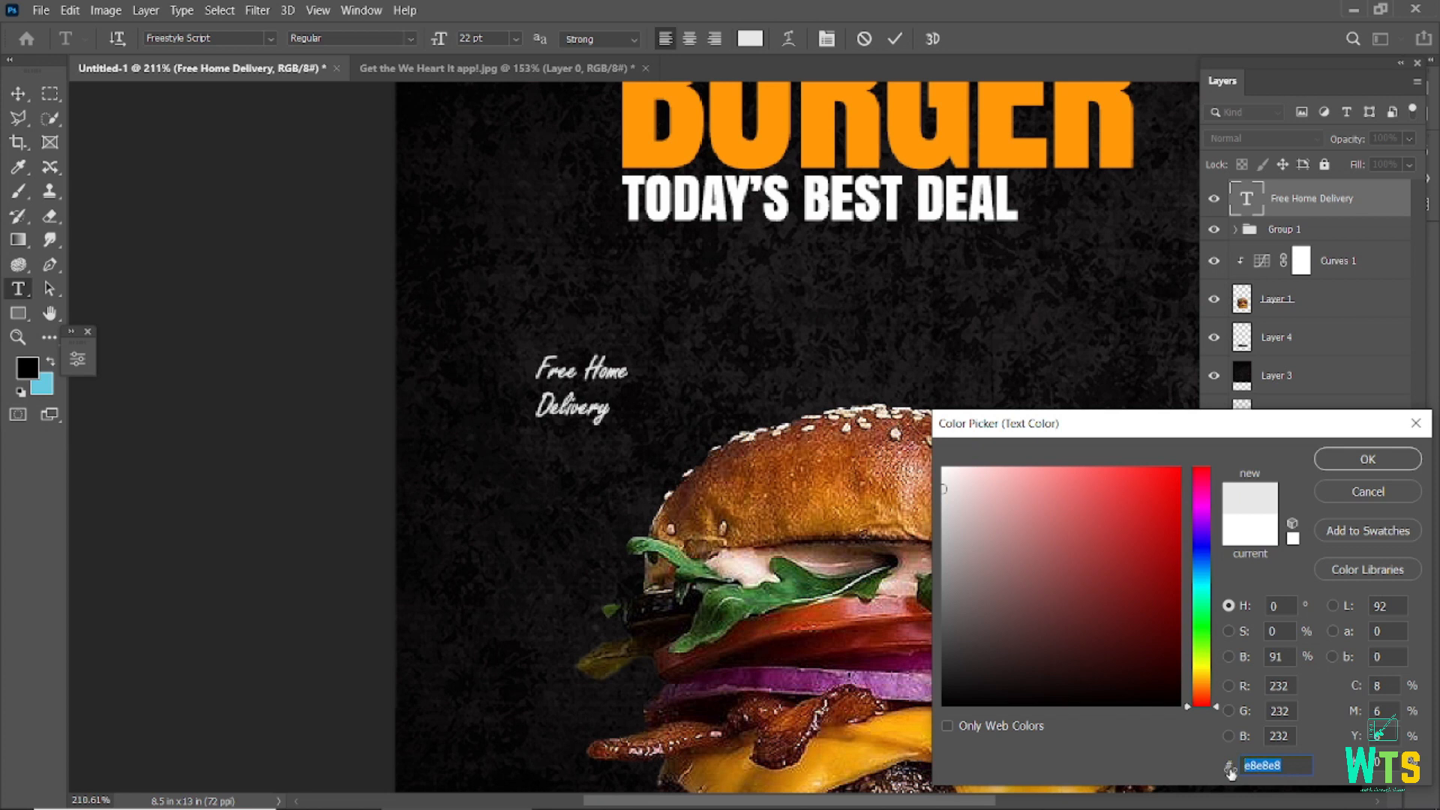
{"action": "key", "text": "Return"}
Recolour the Delicious line to light grey e8e8e8
{"action": "scroll", "coordinate": [380, 459], "scroll_direction": "down", "scroll_amount": 2}
{"action": "scroll", "coordinate": [379, 460], "scroll_direction": "up", "scroll_amount": 2}
{"action": "double_click", "coordinate": [629, 197]}
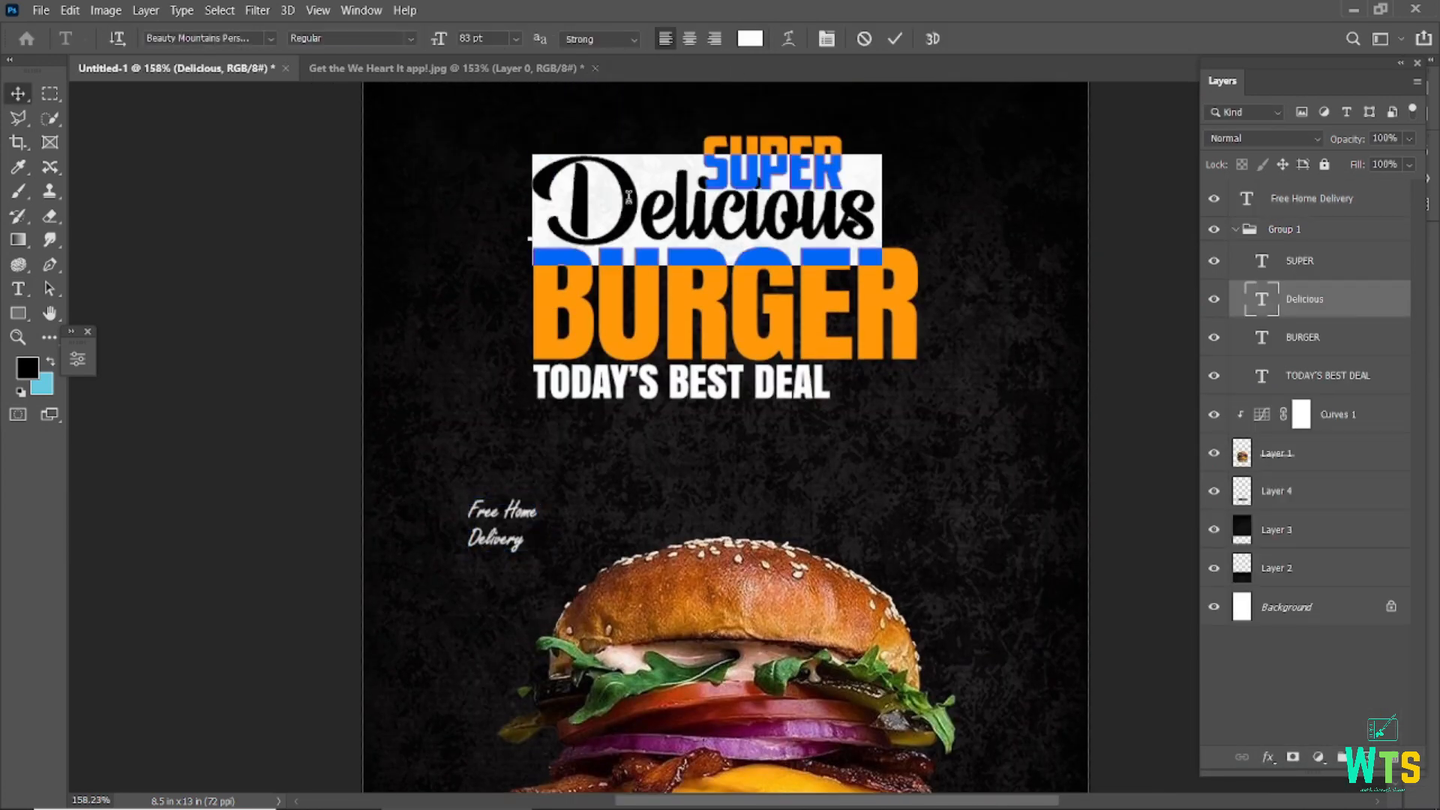
{"action": "left_click", "coordinate": [750, 38]}
{"action": "type", "text": "e8e8e8"}
{"action": "left_click", "coordinate": [1369, 459]}
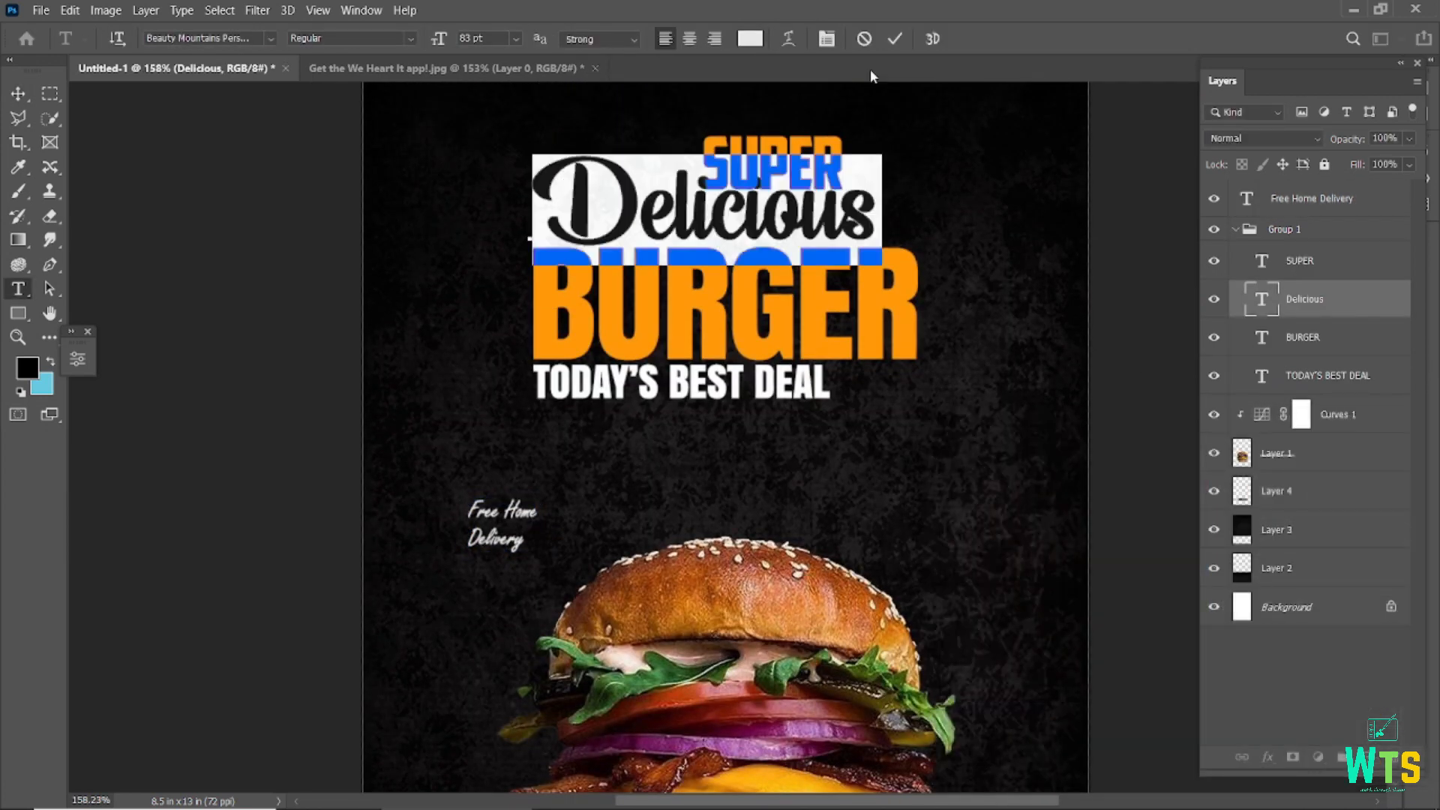
{"action": "left_click", "coordinate": [895, 39]}
Recolour the TODAY'S BEST DEAL line to light grey e8e8e8
{"action": "key", "text": "v"}
{"action": "left_click", "coordinate": [606, 390]}
{"action": "double_click", "coordinate": [606, 390]}
{"action": "left_click", "coordinate": [750, 38]}
{"action": "type", "text": "e8e8e8"}
{"action": "key", "text": "Return"}
{"action": "left_click", "coordinate": [897, 39]}
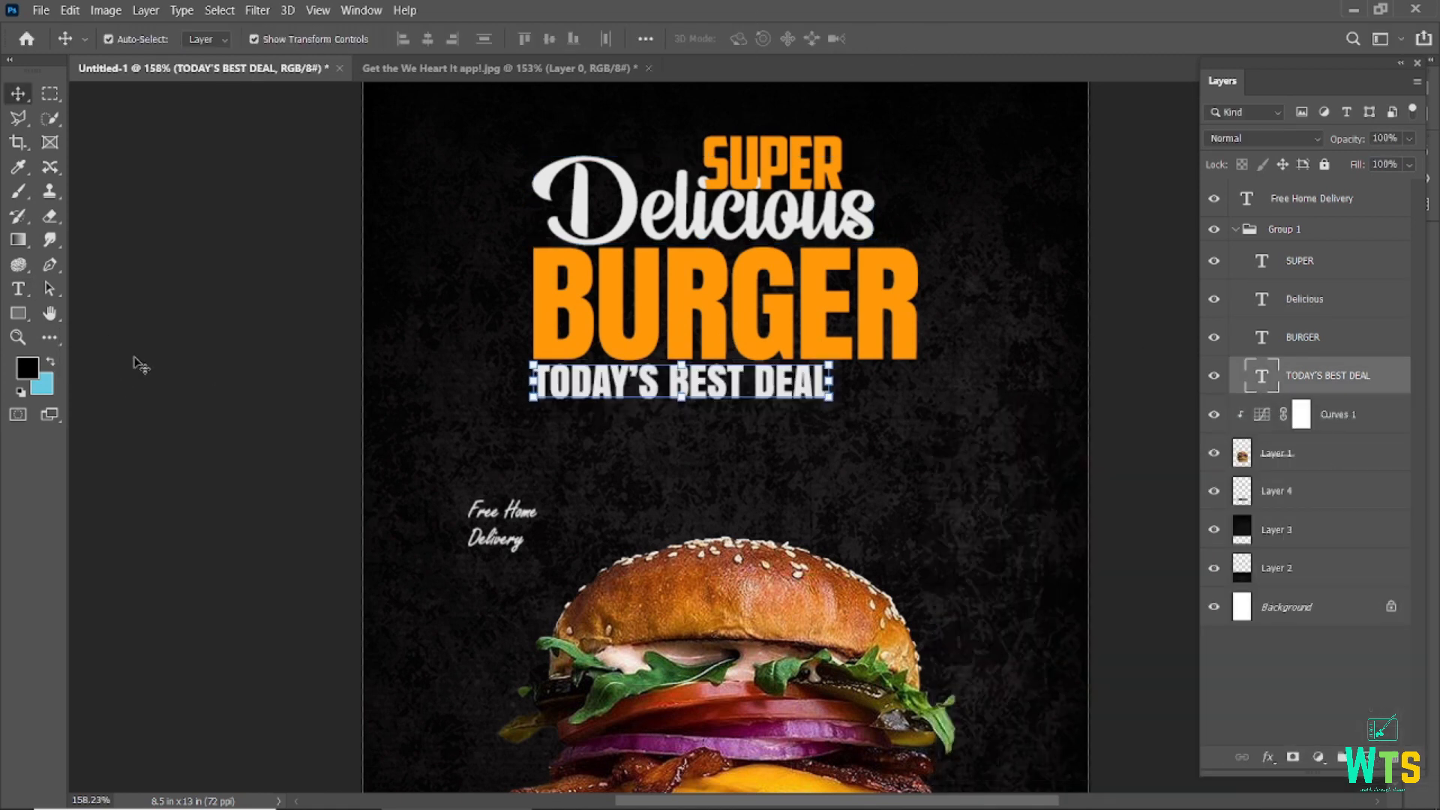
Rotate the Free Home Delivery text slightly counter-clockwise
{"action": "left_click", "coordinate": [241, 459]}
{"action": "scroll", "coordinate": [552, 553], "scroll_direction": "down", "scroll_amount": 2}
{"action": "left_click", "coordinate": [514, 530]}
{"action": "left_click_drag", "start_coordinate": [552, 564], "coordinate": [563, 551]}
{"action": "left_click", "coordinate": [930, 39]}
{"action": "left_click", "coordinate": [1000, 367]}
{"action": "key", "text": "ctrl+0"}
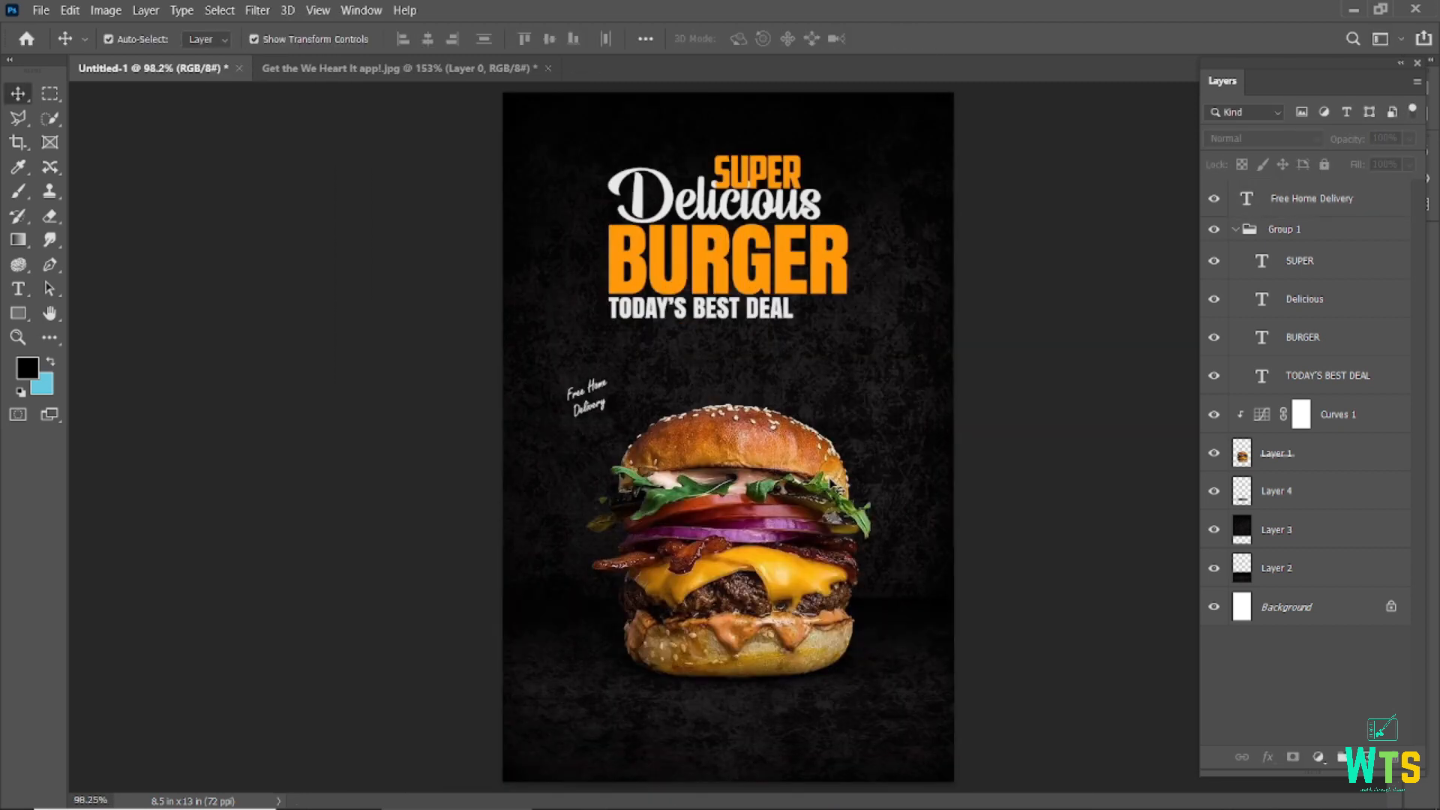
Duplicate the Free Home Delivery text to above the burger's right side and tilt the copy clockwise
{"action": "left_click_drag", "start_coordinate": [586, 398], "coordinate": [883, 447]}
{"action": "key", "text": "ctrl+t"}
{"action": "key", "text": "Return"}
Replace the duplicated text with "50% OFF" on two lines
{"action": "key", "text": "ctrl+a"}
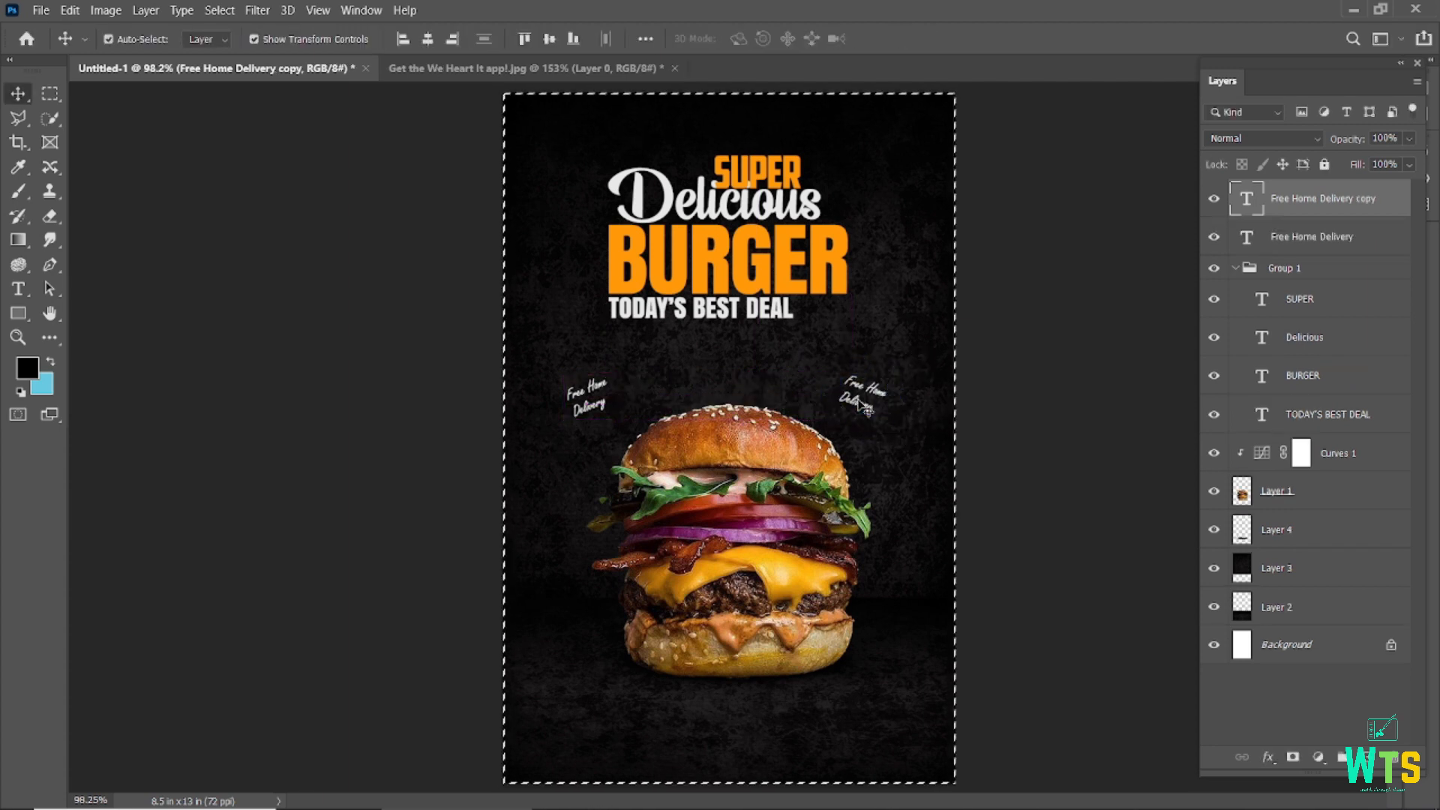
{"action": "double_click", "coordinate": [863, 405]}
{"action": "key", "text": "BackSpace"}
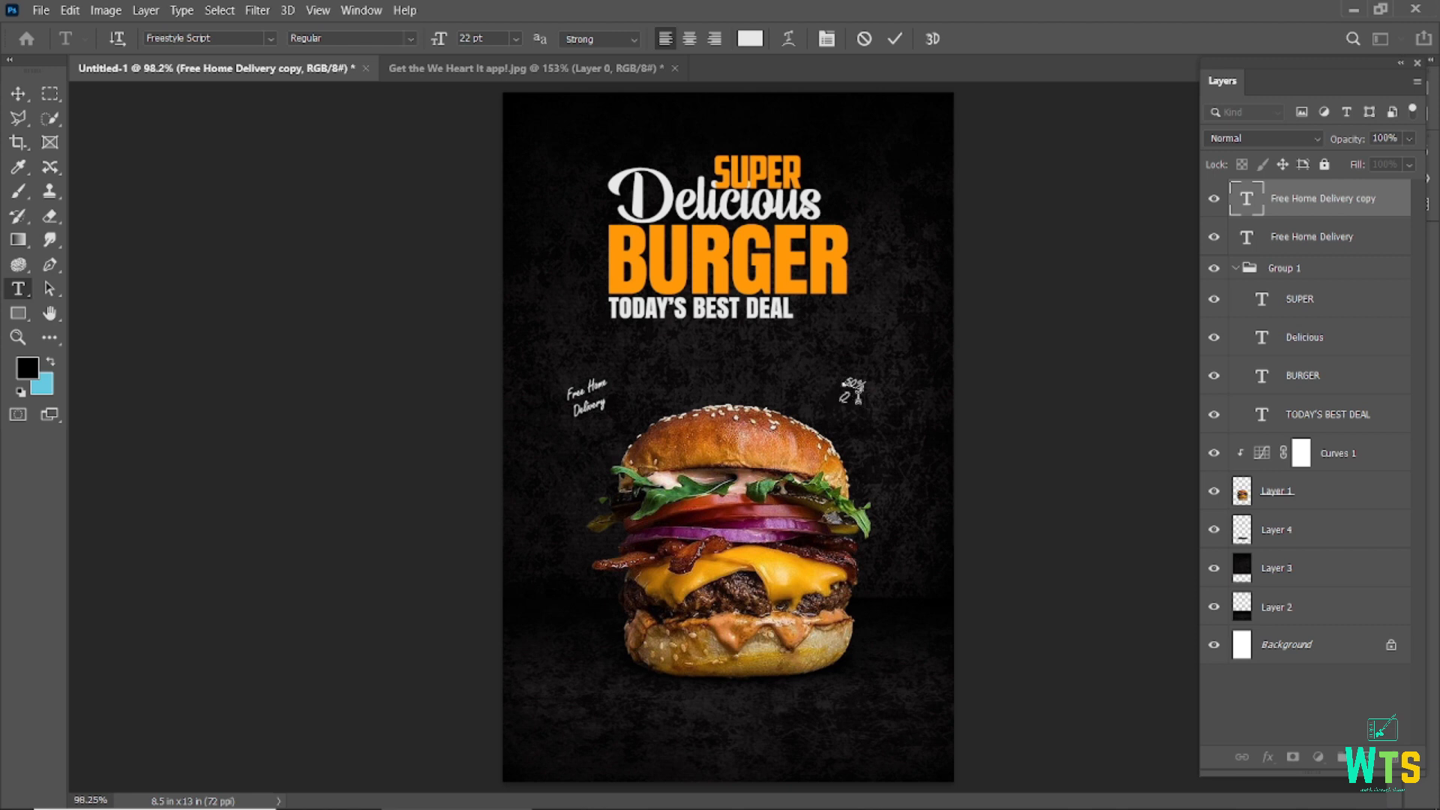
{"action": "key", "text": "ctrl+a"}
Set the word OFF to Montserrat ExtraBold and colour it with the orange sampled from BURGER
{"action": "double_click", "coordinate": [828, 405]}
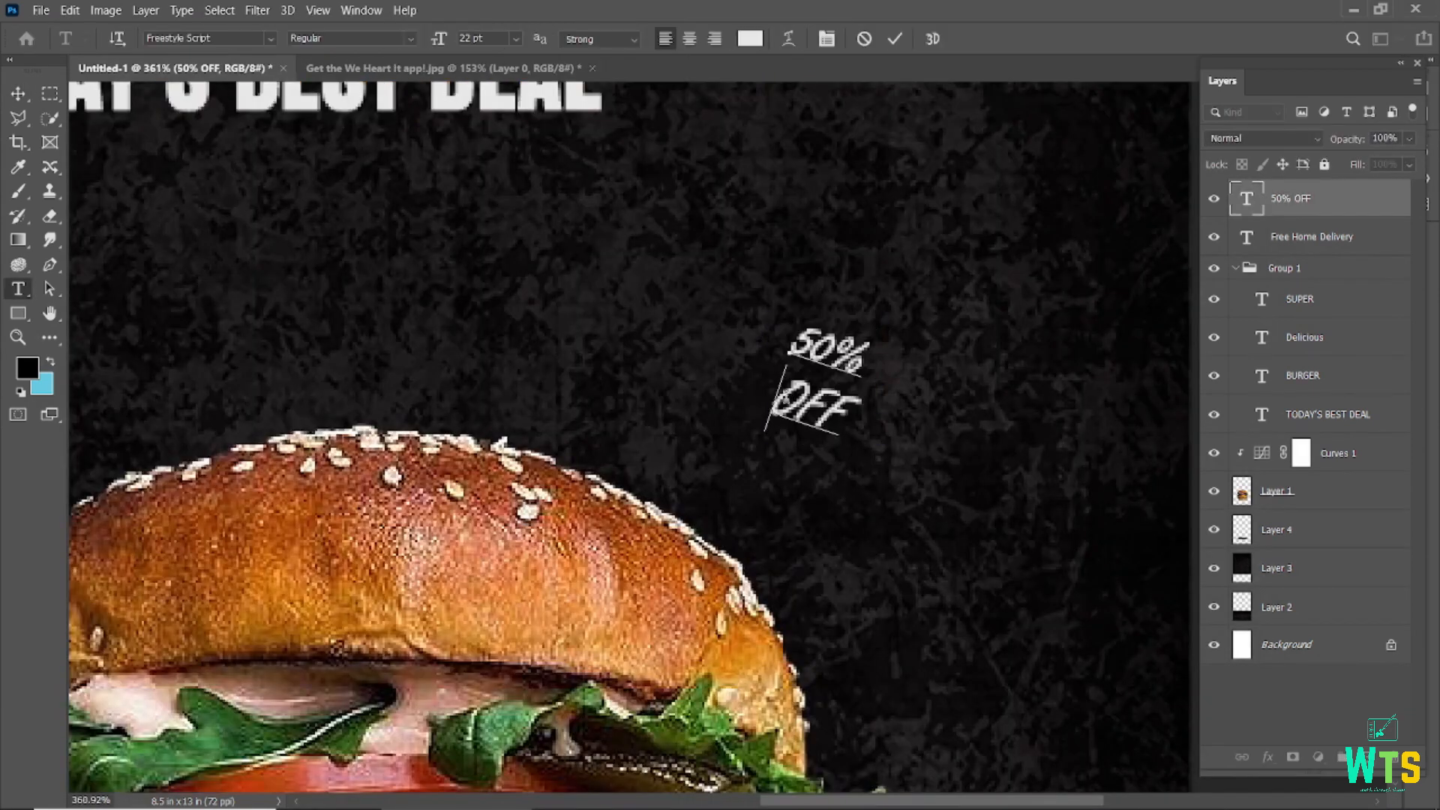
{"action": "left_click", "coordinate": [271, 38]}
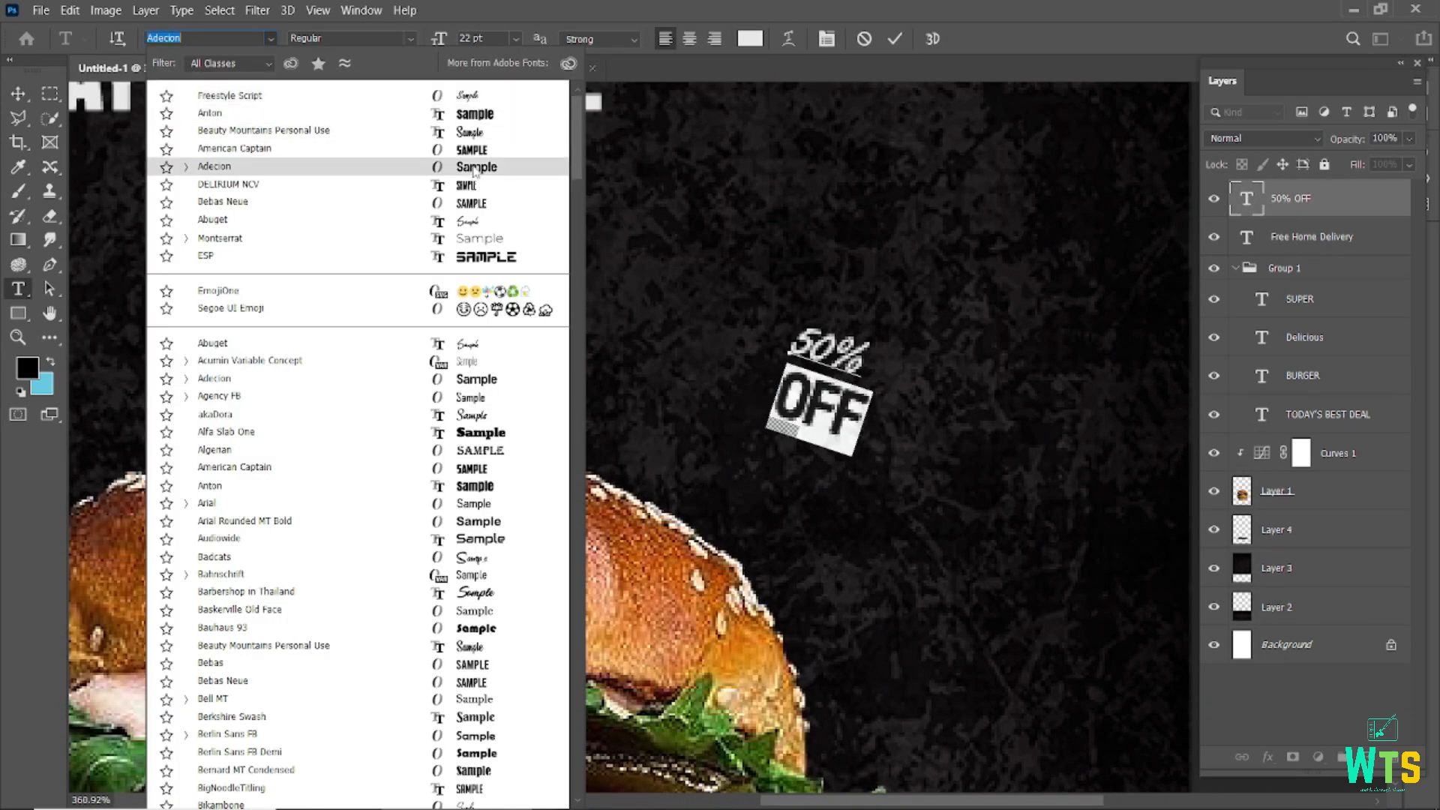
{"action": "left_click", "coordinate": [186, 237]}
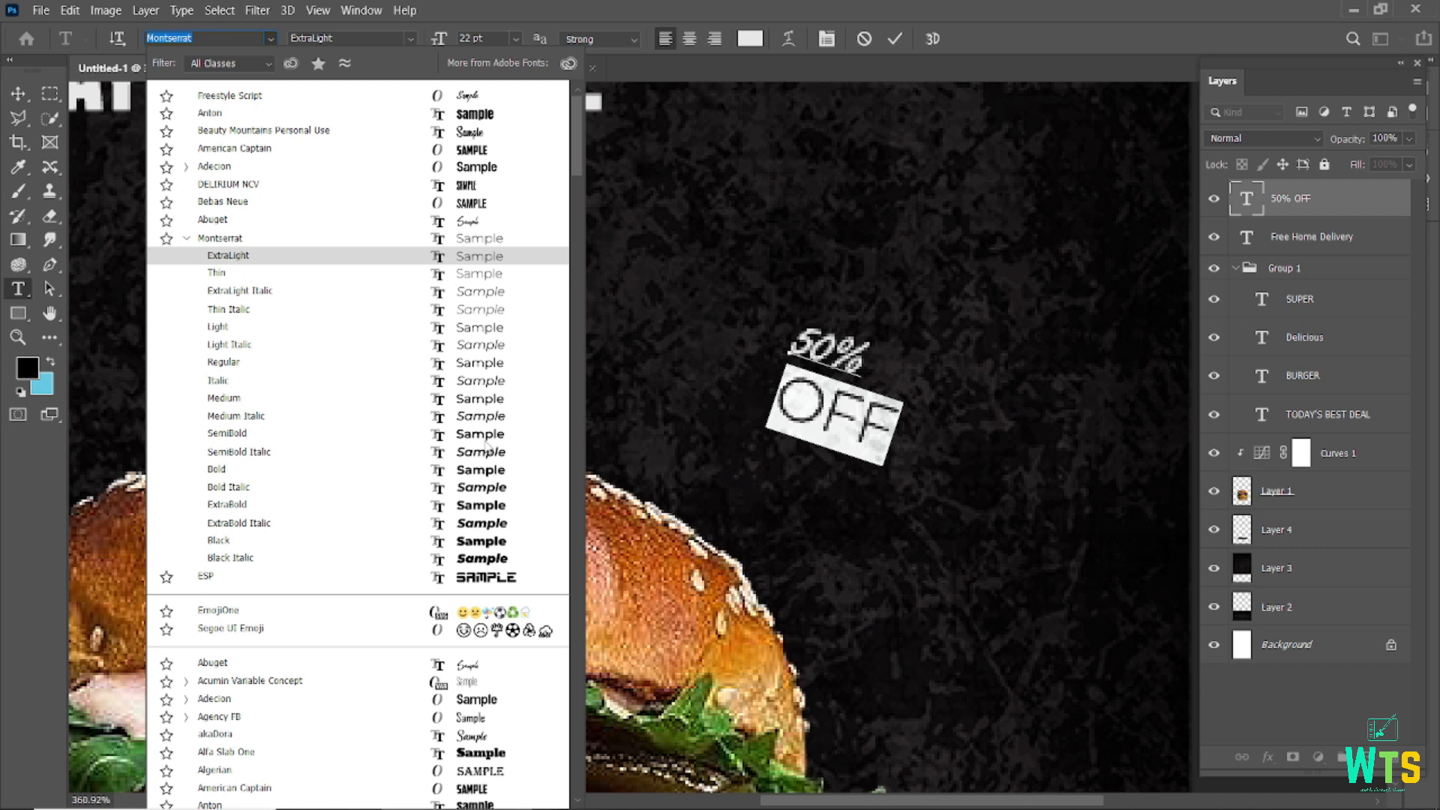
{"action": "left_click", "coordinate": [491, 505]}
{"action": "left_click", "coordinate": [750, 39]}
{"action": "scroll", "coordinate": [766, 285], "scroll_direction": "down", "scroll_amount": 5}
{"action": "left_click", "coordinate": [682, 218]}
{"action": "left_click", "coordinate": [1343, 471]}
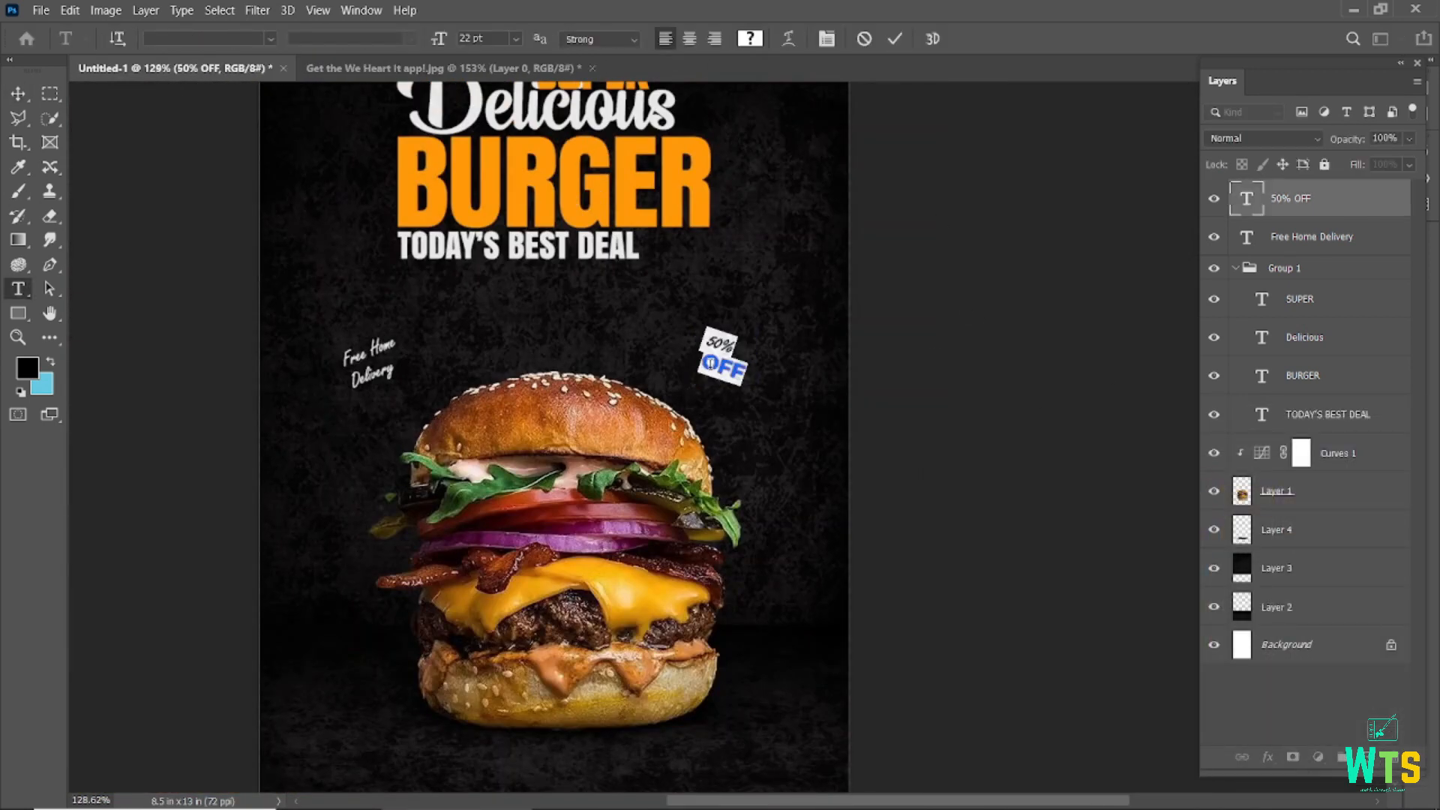
Set the 50% line of the discount callout to Freestyle Script at 46 pt with faux bold
{"action": "left_click", "coordinate": [719, 345]}
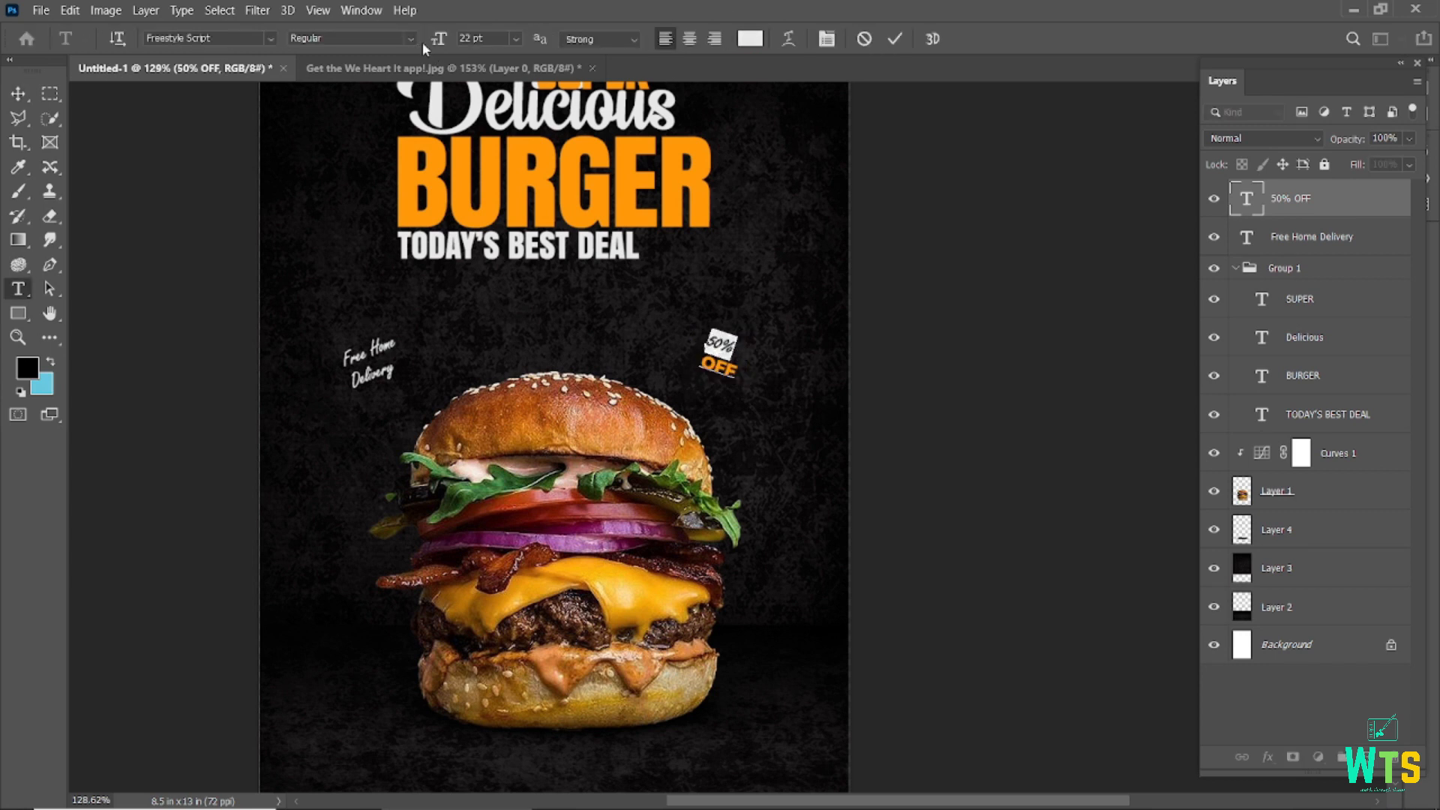
{"action": "left_click", "coordinate": [270, 38]}
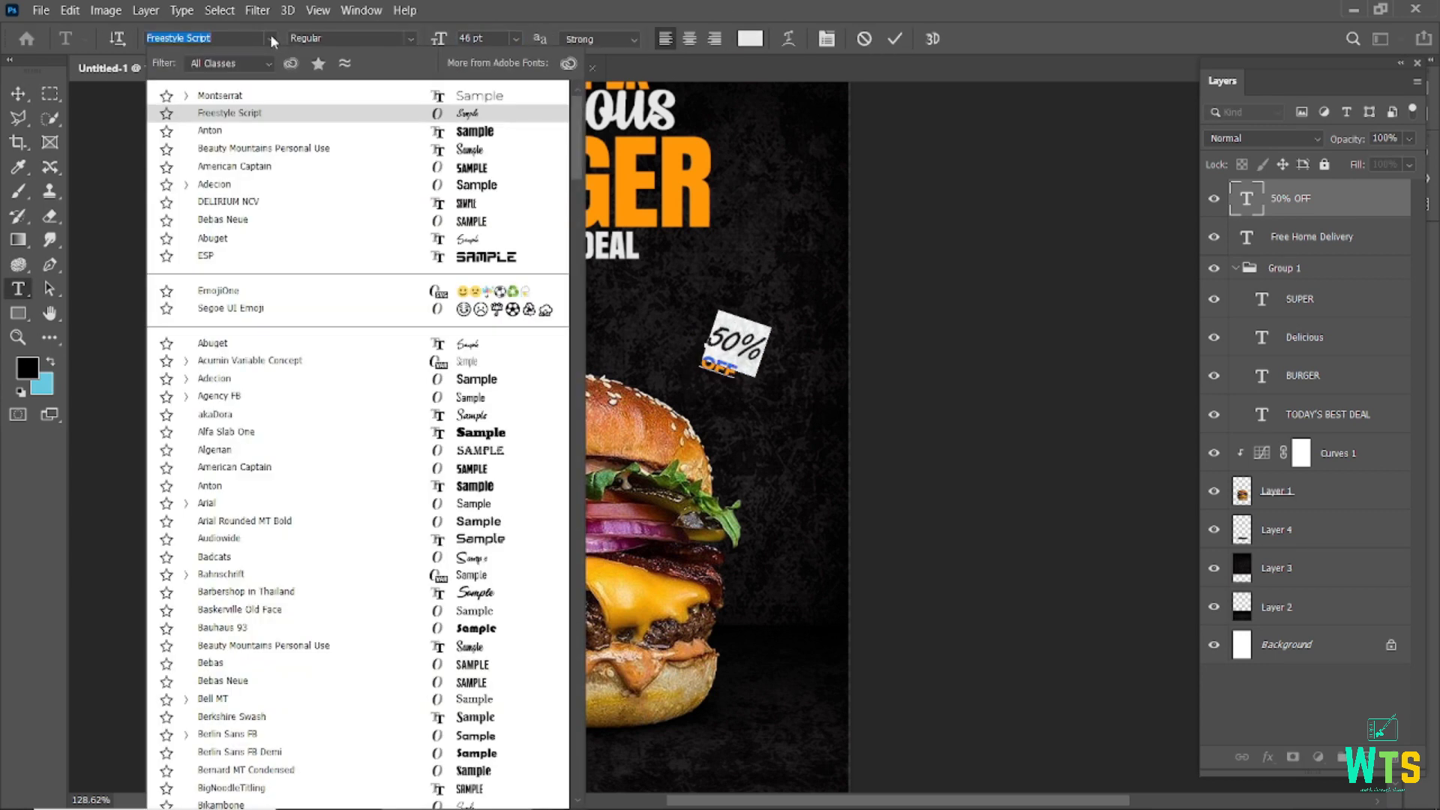
{"action": "left_click", "coordinate": [462, 114]}
{"action": "key", "text": "ctrl+t"}
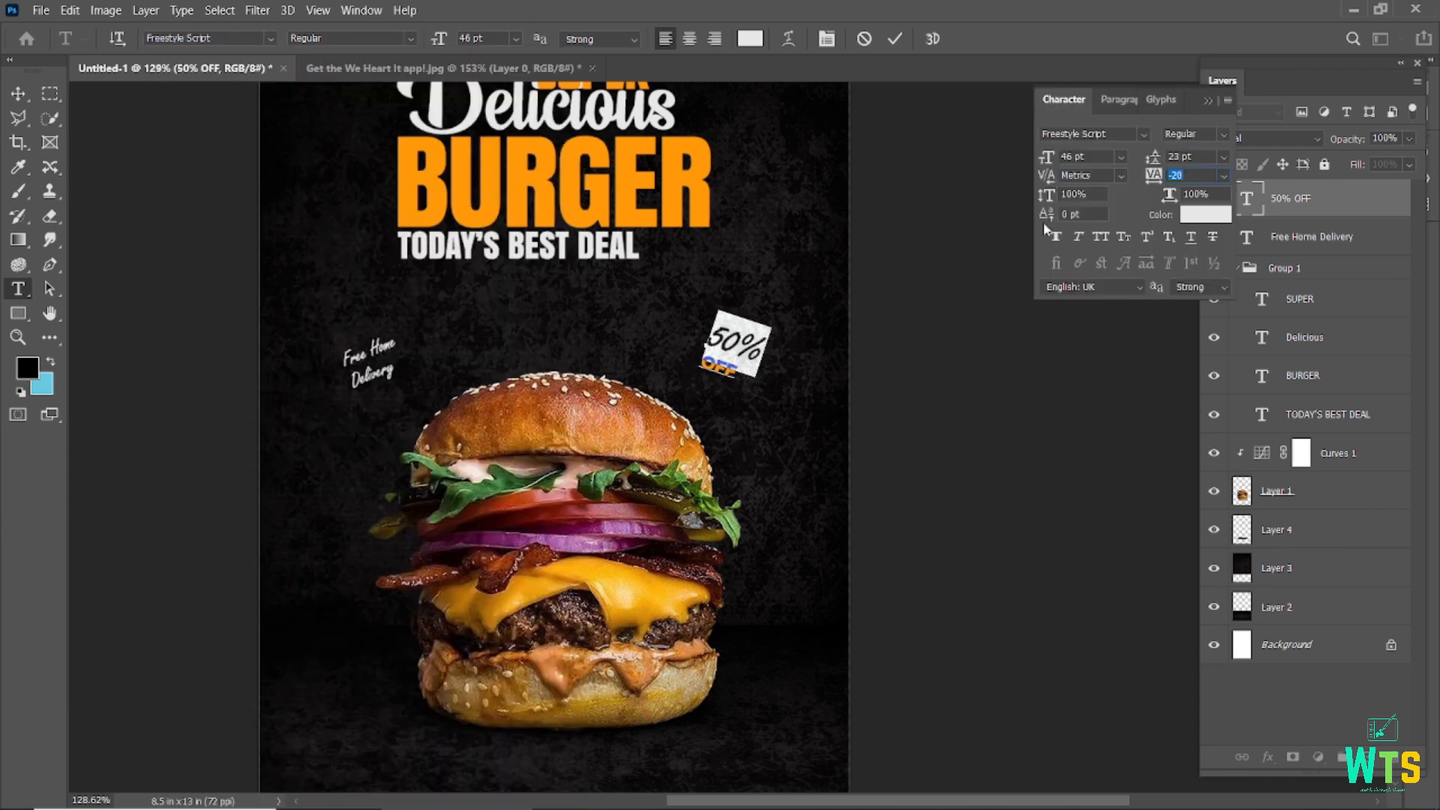
{"action": "left_click", "coordinate": [895, 38]}
{"action": "key", "text": "v"}
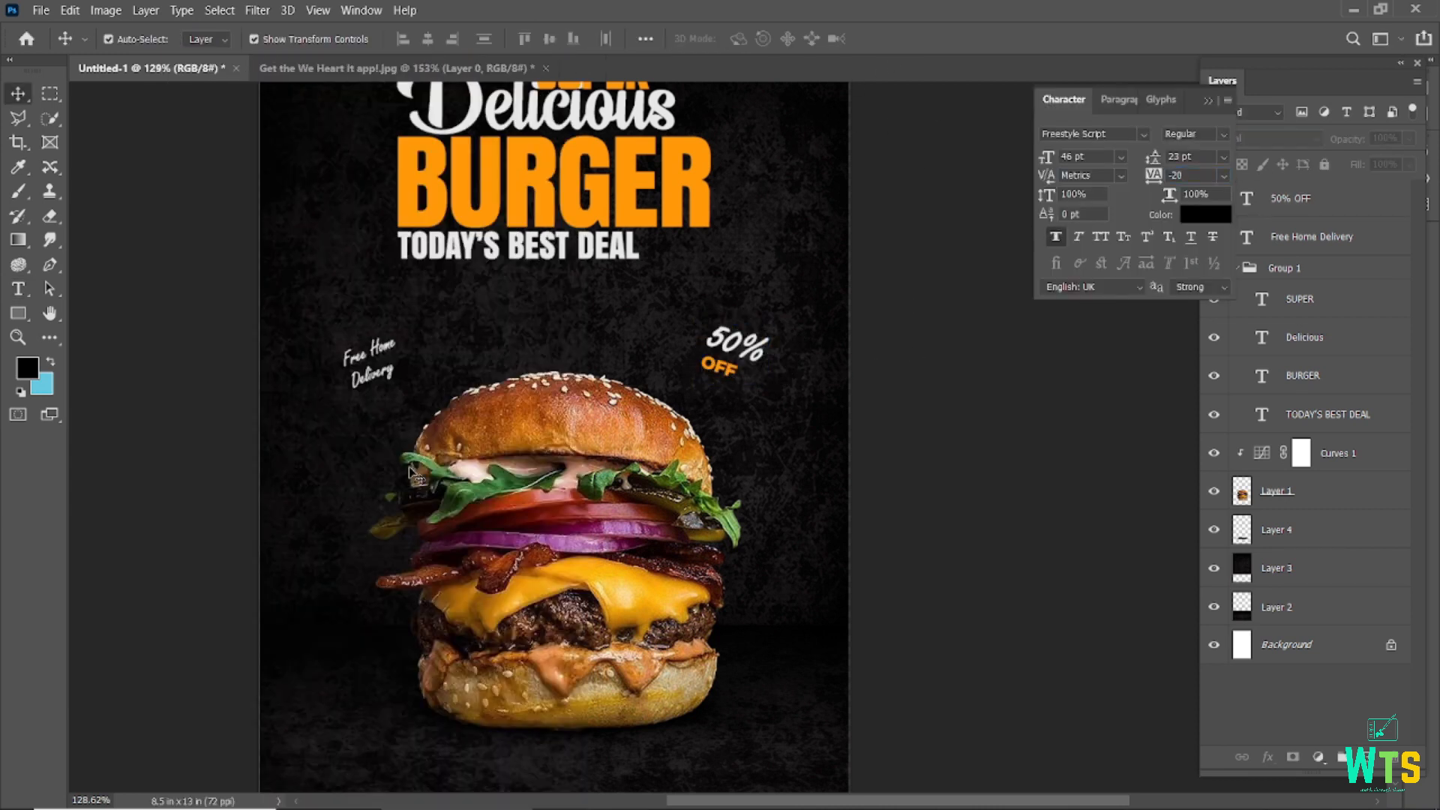
Place the 9793 [Converted] speckle texture over the headline text and scale it to about 280%
{"action": "scroll", "coordinate": [335, 462], "scroll_direction": "up", "scroll_amount": 3}
{"action": "key", "text": "ctrl+0"}
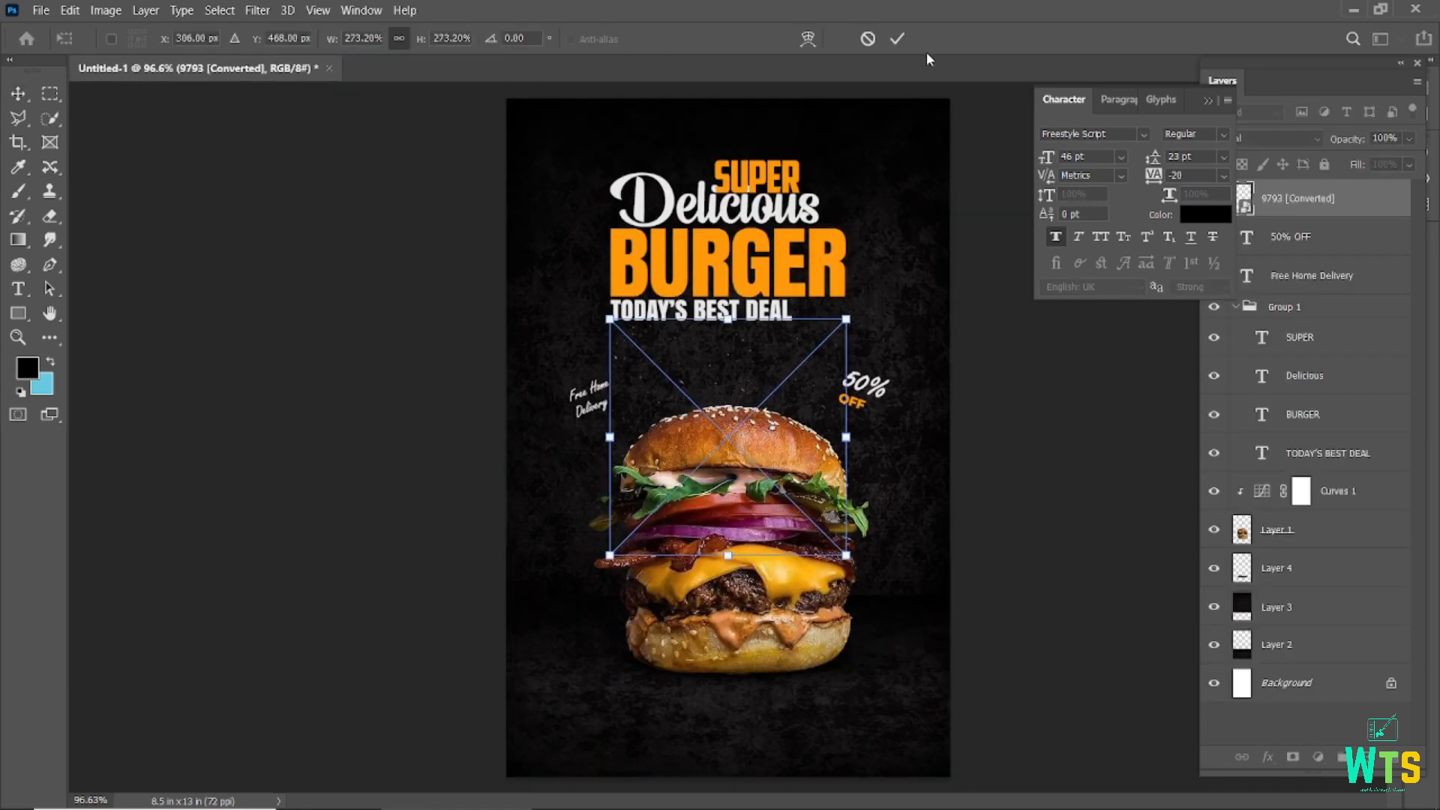
{"action": "left_click_drag", "start_coordinate": [761, 376], "coordinate": [761, 187]}
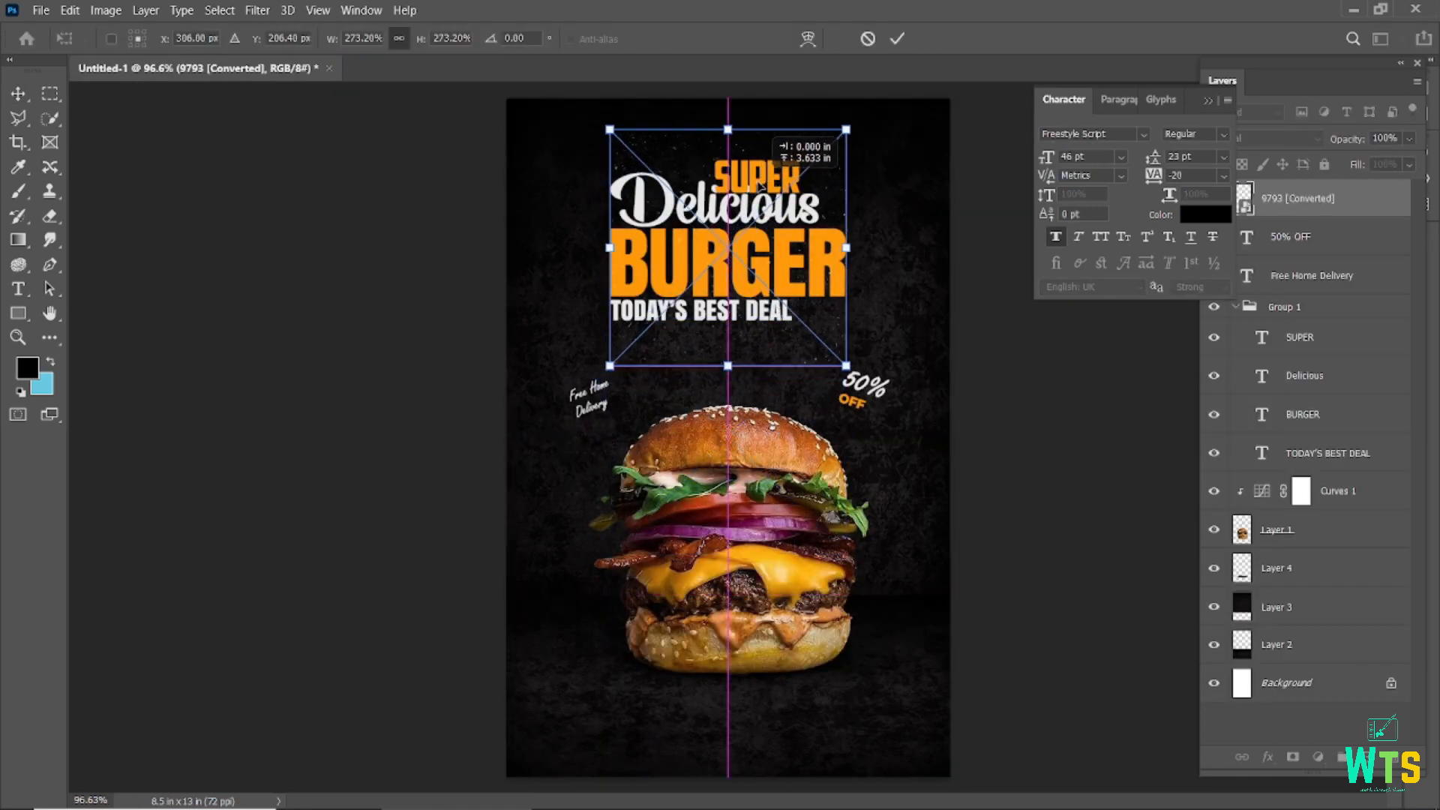
{"action": "left_click_drag", "start_coordinate": [846, 365], "coordinate": [849, 368]}
{"action": "left_click", "coordinate": [1207, 101]}
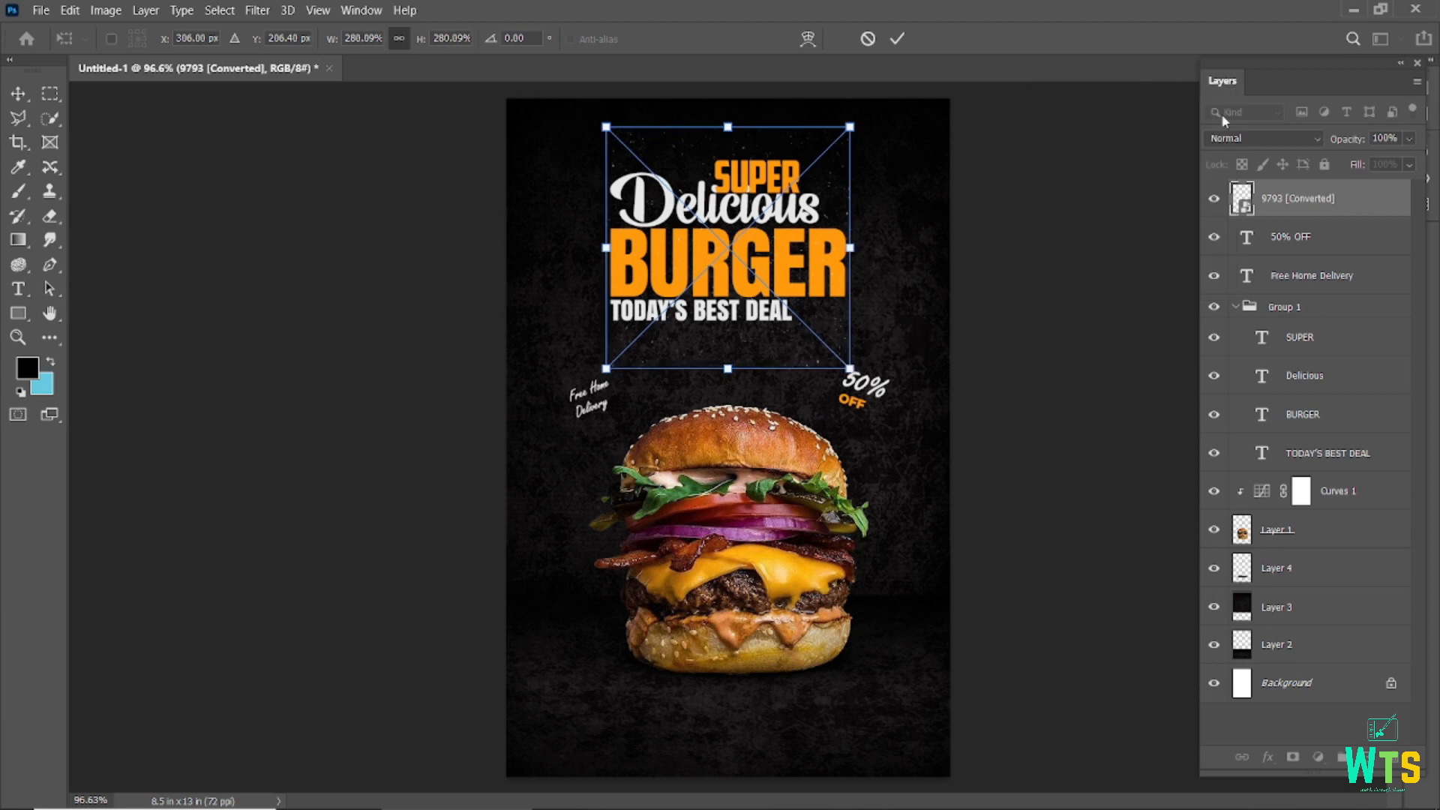
{"action": "left_click", "coordinate": [897, 39]}
Add a black Color Overlay at 100% opacity to the speckle texture layer
{"action": "left_click", "coordinate": [1319, 758]}
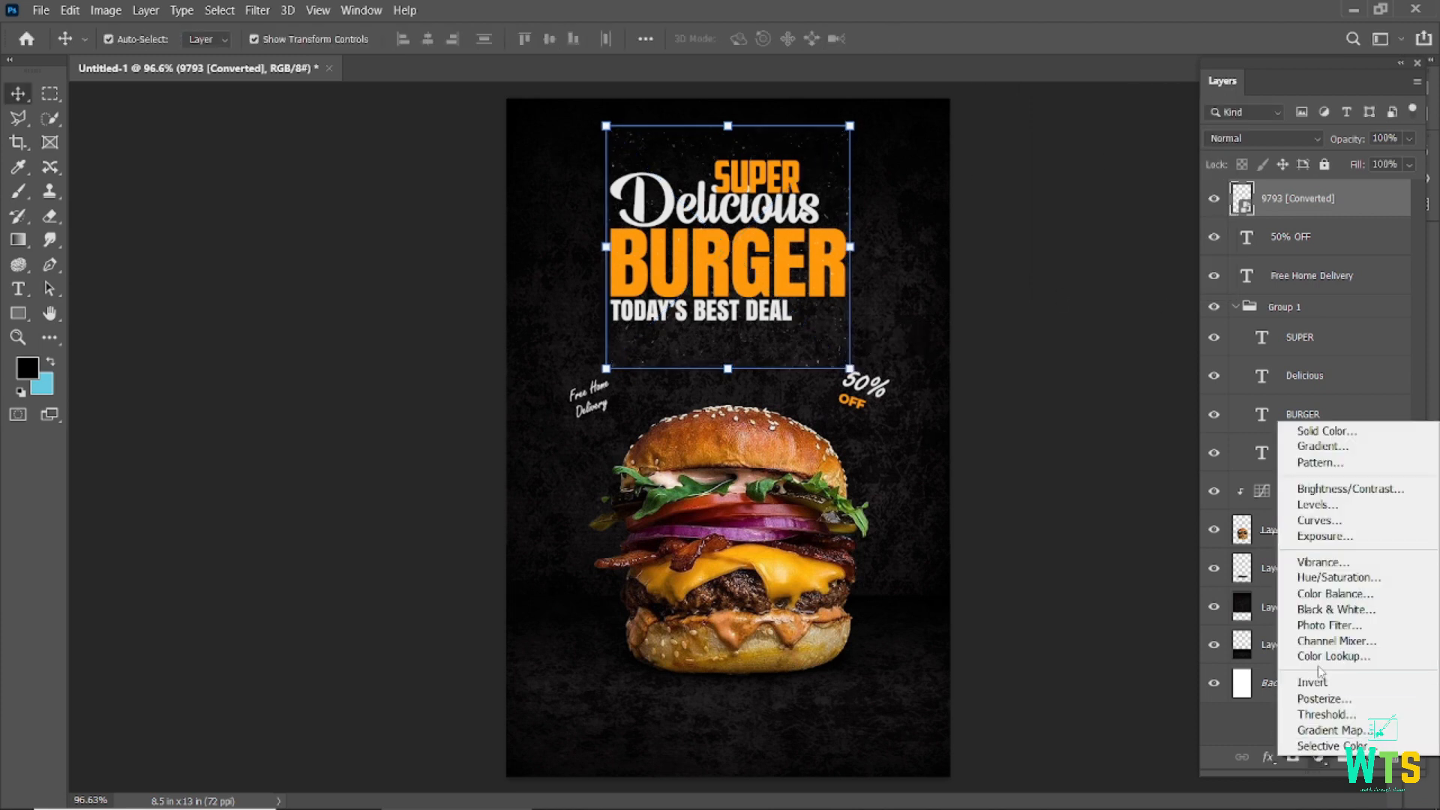
{"action": "left_click", "coordinate": [1268, 758]}
{"action": "left_click", "coordinate": [1268, 758]}
{"action": "left_click", "coordinate": [1324, 682]}
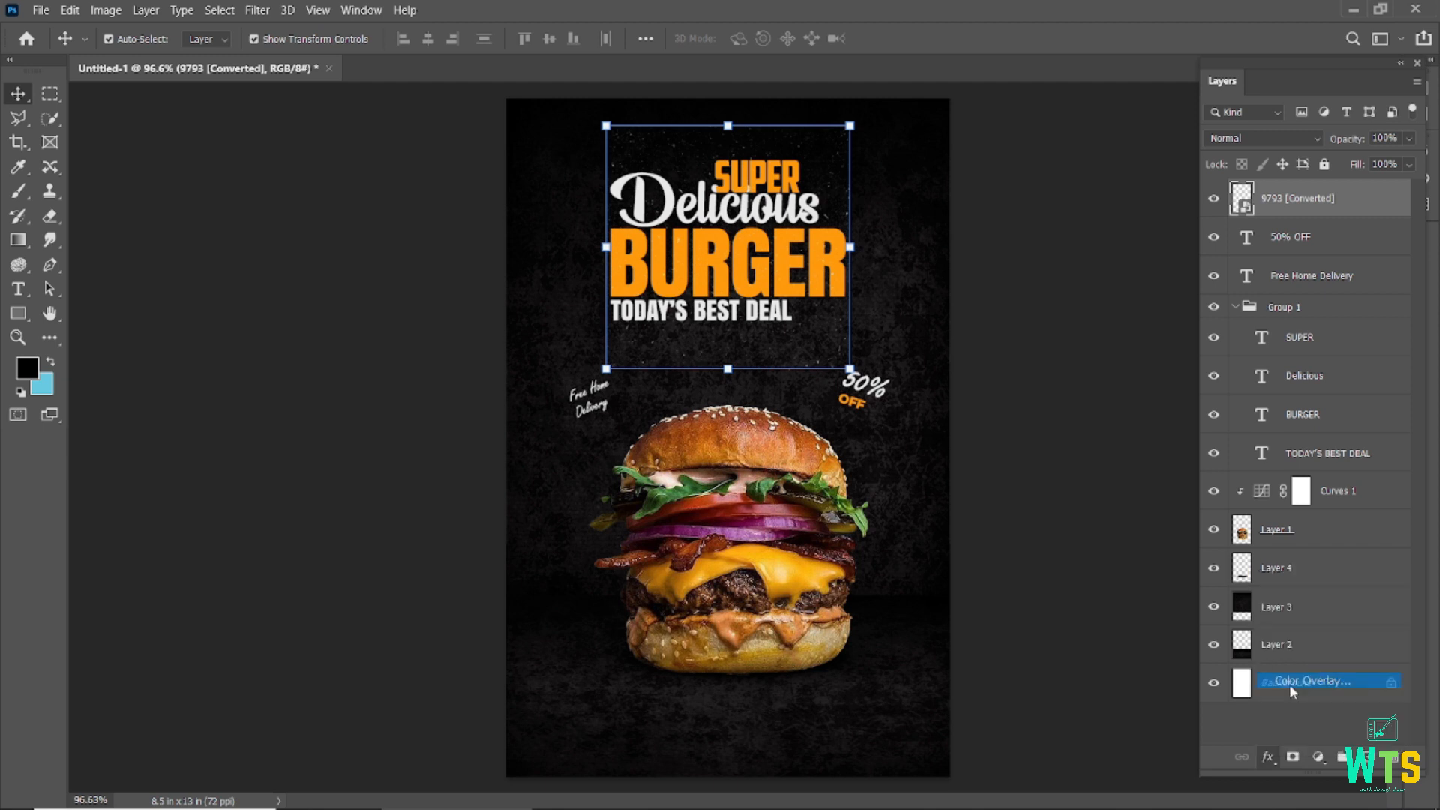
{"action": "left_click", "coordinate": [1153, 341]}
{"action": "left_click_drag", "start_coordinate": [975, 650], "coordinate": [942, 704]}
{"action": "left_click", "coordinate": [1354, 461]}
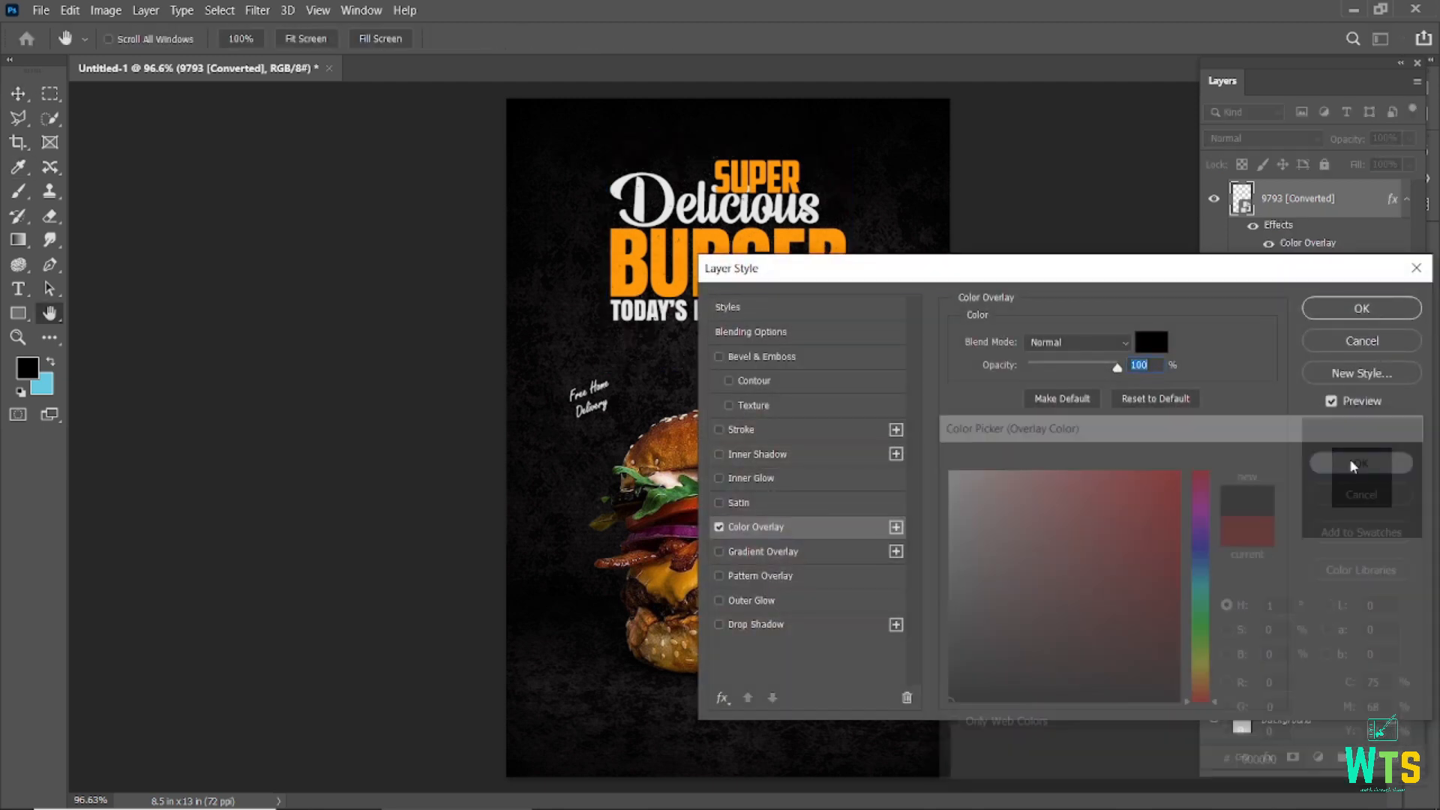
{"action": "left_click", "coordinate": [1335, 309]}
Duplicate the speckle texture layer four times over the headline to strengthen the distressed effect
{"action": "scroll", "coordinate": [795, 318], "scroll_direction": "up", "scroll_amount": 3}
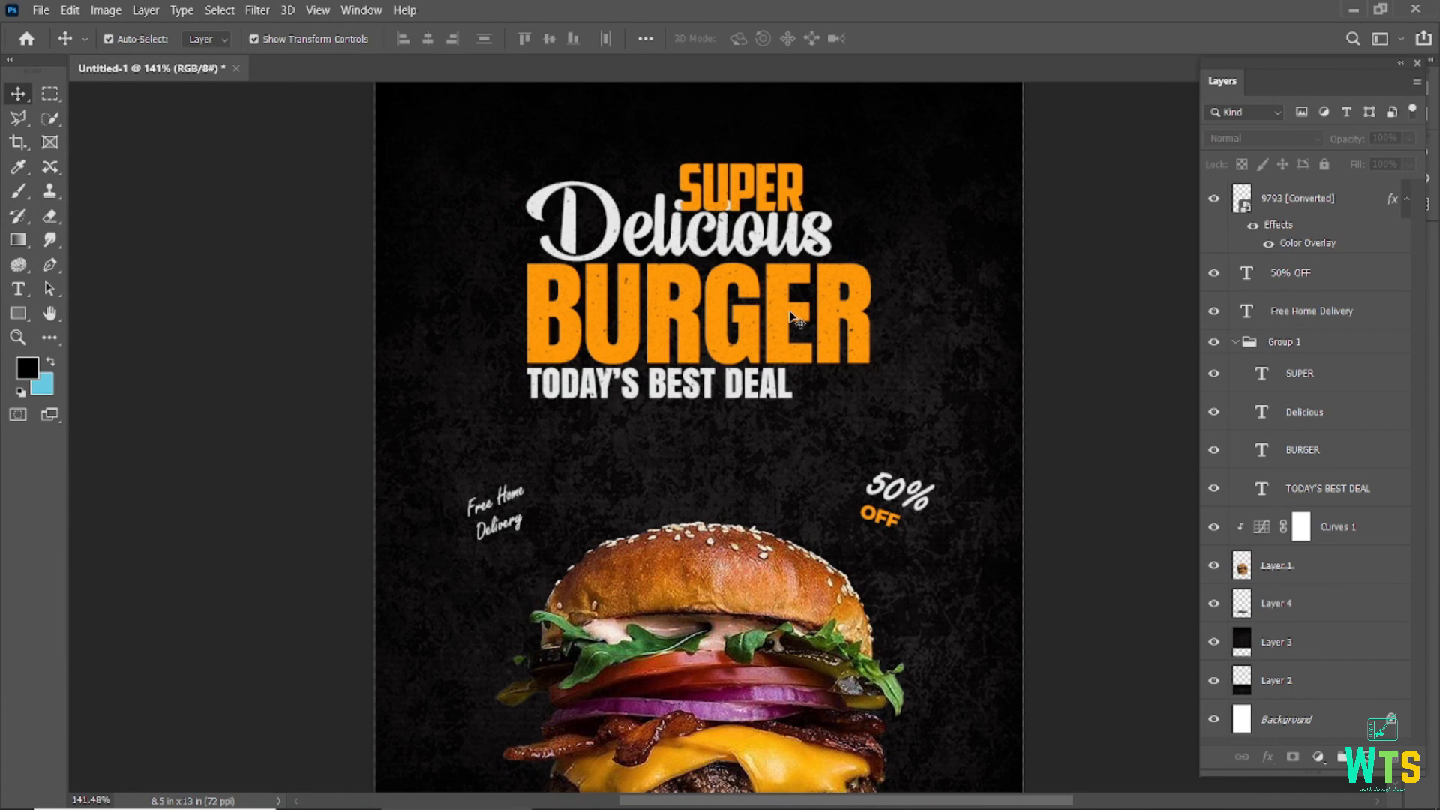
{"action": "scroll", "coordinate": [795, 318], "scroll_direction": "down", "scroll_amount": 1}
{"action": "left_click", "coordinate": [1295, 201]}
{"action": "left_click_drag", "start_coordinate": [1313, 199], "coordinate": [1366, 757]}
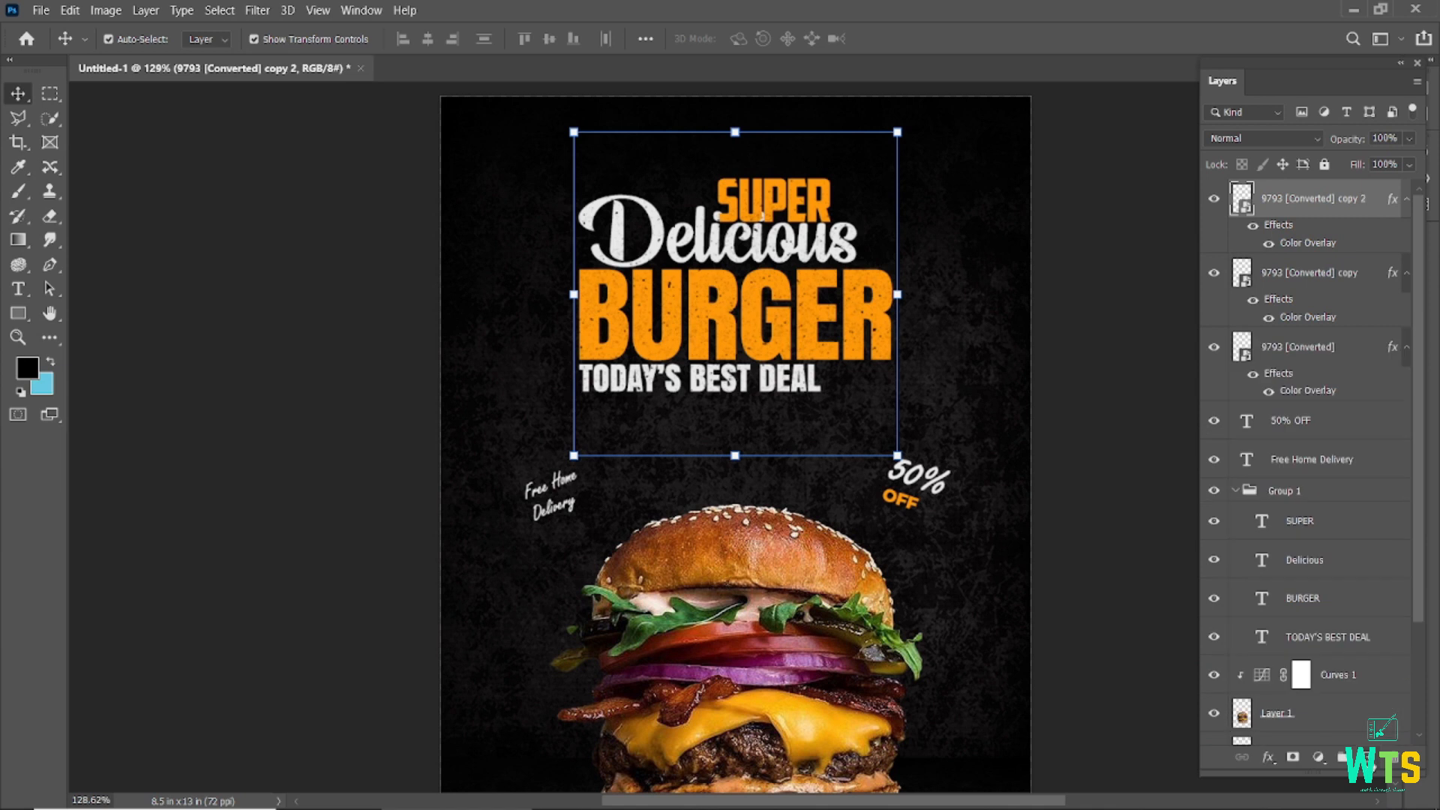
{"action": "left_click_drag", "start_coordinate": [1282, 213], "coordinate": [1343, 757]}
{"action": "left_click_drag", "start_coordinate": [1286, 193], "coordinate": [1367, 757]}
{"action": "left_click", "coordinate": [1117, 457]}
Merge the original speckle texture and its four copies into a single layer
{"action": "scroll", "coordinate": [668, 237], "scroll_direction": "up", "scroll_amount": 8}
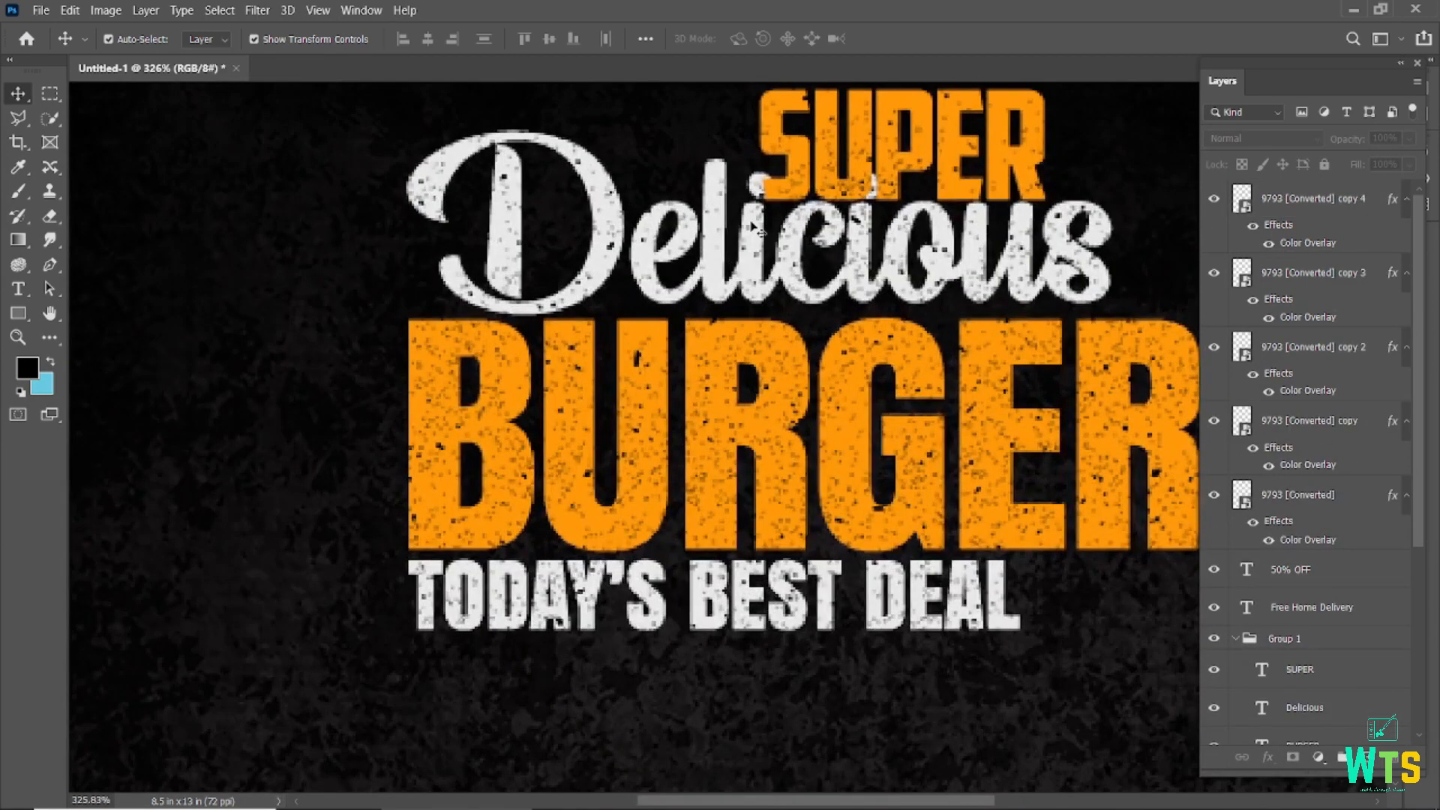
{"action": "scroll", "coordinate": [786, 294], "scroll_direction": "down", "scroll_amount": 7}
{"action": "left_click", "coordinate": [1331, 206]}
{"action": "left_click", "coordinate": [1289, 501], "text": "shift"}
{"action": "right_click", "coordinate": [1308, 360]}
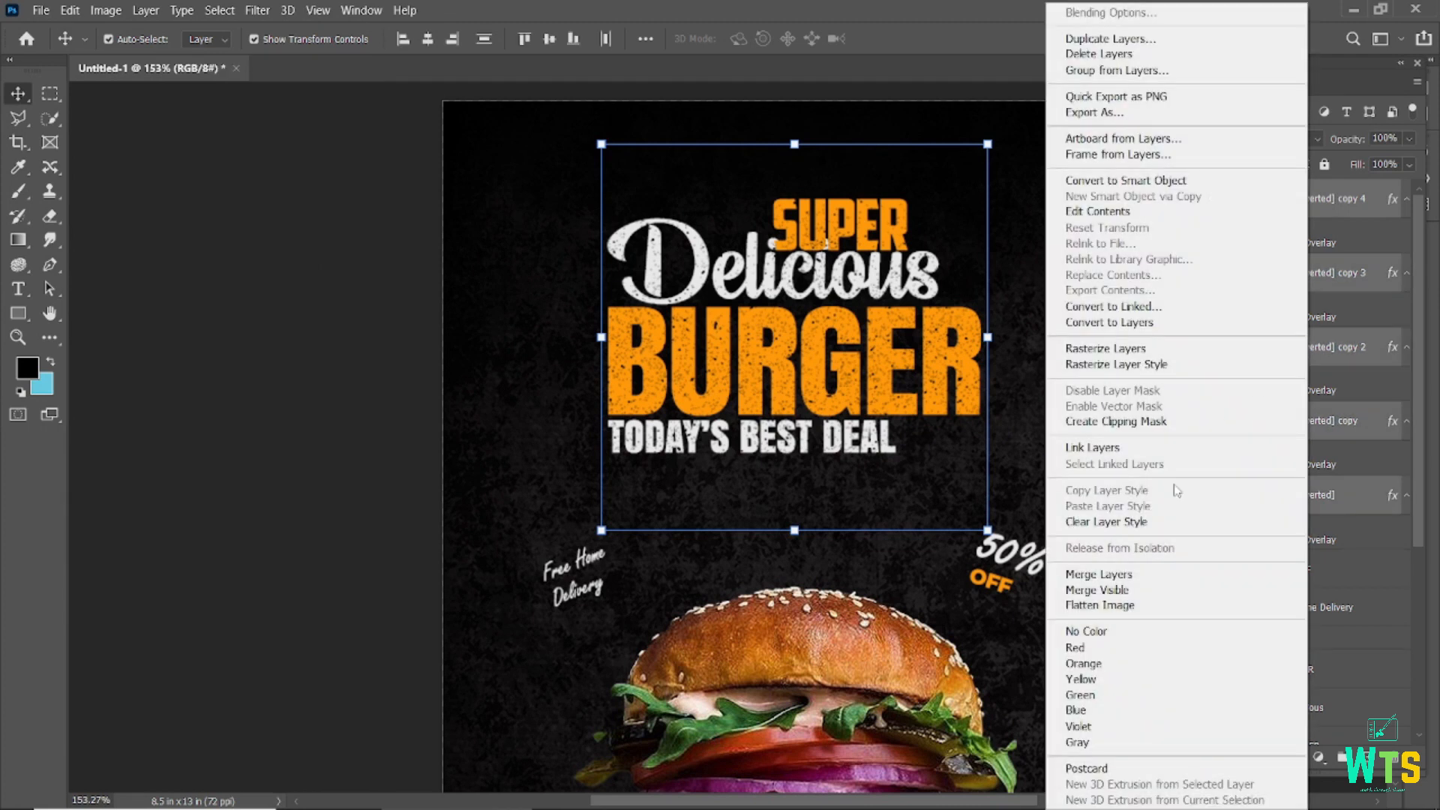
{"action": "left_click", "coordinate": [1170, 574]}
Move the merged texture layer directly above Group 1 and clip it to the headline group
{"action": "left_click_drag", "start_coordinate": [1312, 201], "coordinate": [1287, 294]}
{"action": "left_click", "coordinate": [1214, 337]}
{"action": "left_click", "coordinate": [1214, 337]}
{"action": "left_click", "coordinate": [344, 405]}
{"action": "scroll", "coordinate": [347, 404], "scroll_direction": "down", "scroll_amount": 5}
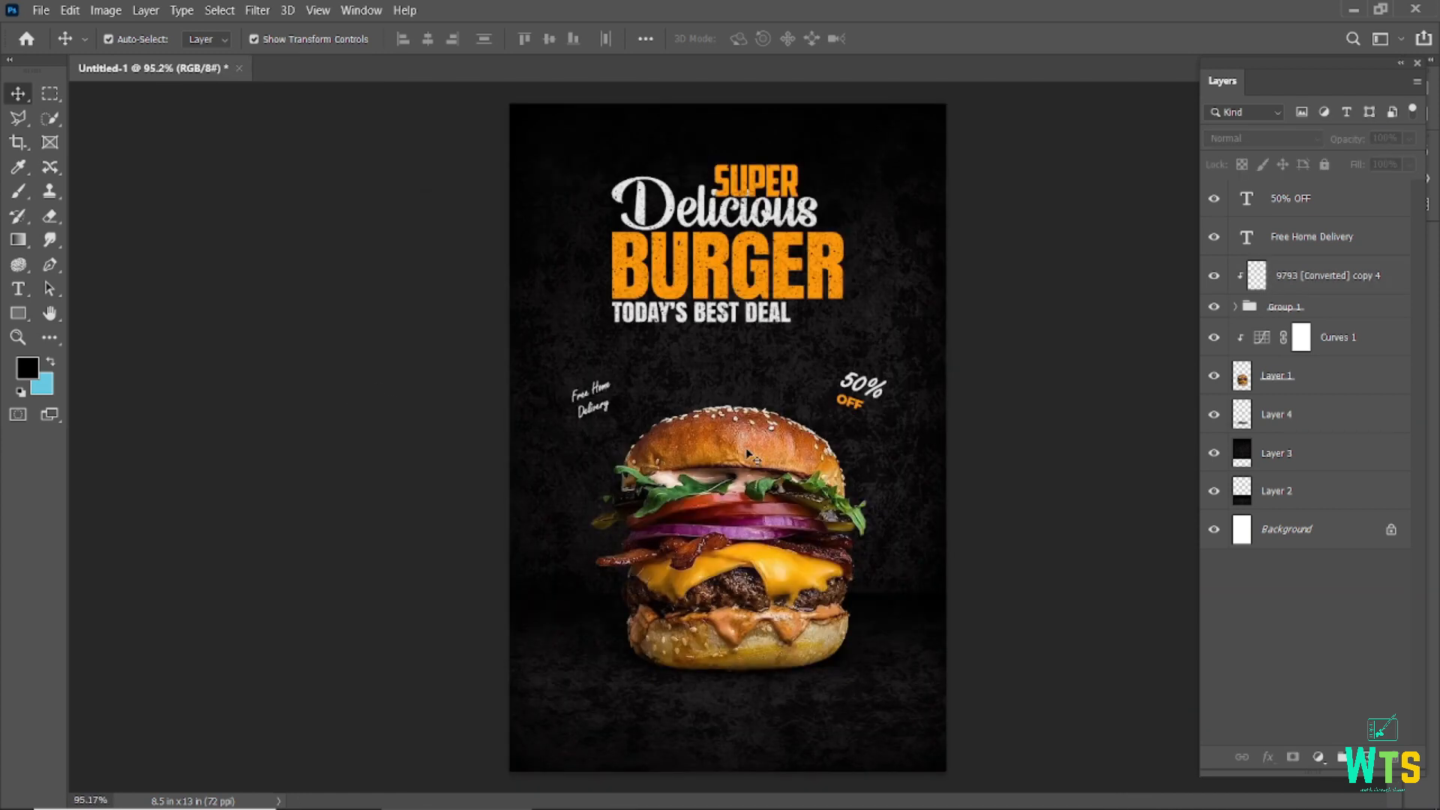
Draw an orange-filled rectangle without a stroke, about 1.6 × 0.4 in, below the burger
{"action": "scroll", "coordinate": [735, 729], "scroll_direction": "up", "scroll_amount": 6}
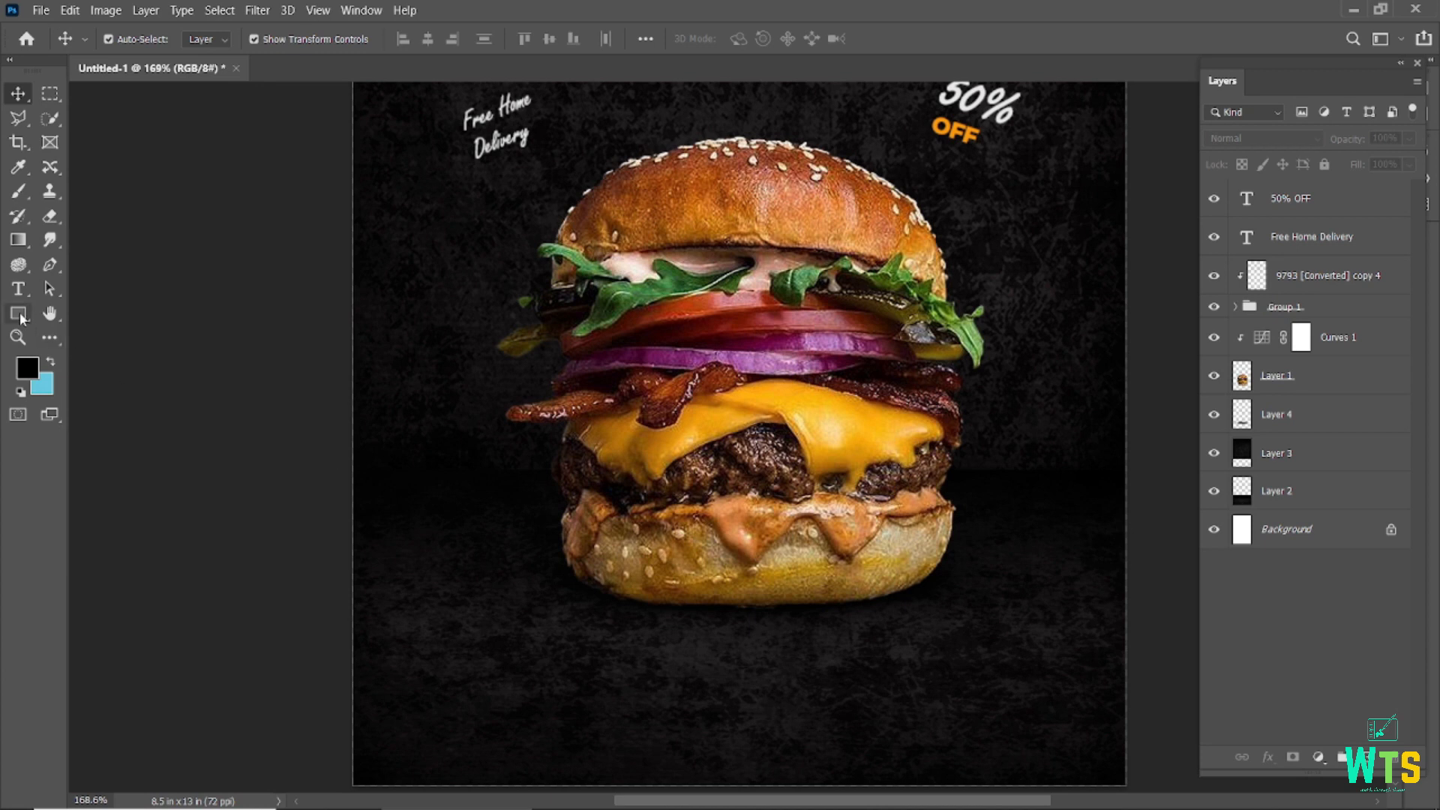
{"action": "left_click", "coordinate": [18, 313]}
{"action": "left_click", "coordinate": [32, 370]}
{"action": "left_click", "coordinate": [1332, 464]}
{"action": "left_click", "coordinate": [209, 38]}
{"action": "left_click", "coordinate": [126, 137]}
{"action": "left_click", "coordinate": [21, 319]}
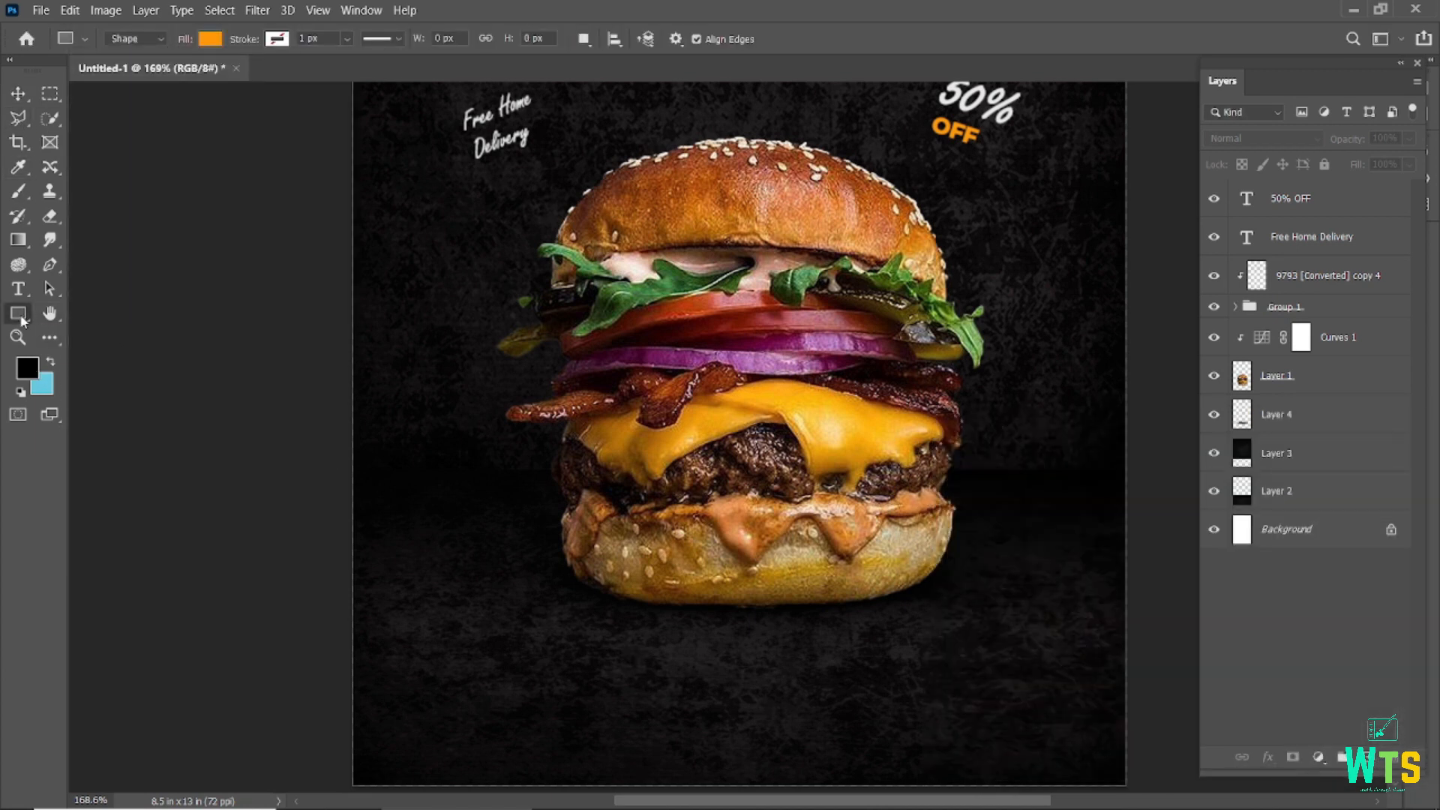
{"action": "left_click_drag", "start_coordinate": [658, 681], "coordinate": [812, 719]}
{"action": "left_click", "coordinate": [366, 352]}
{"action": "left_click", "coordinate": [19, 94]}
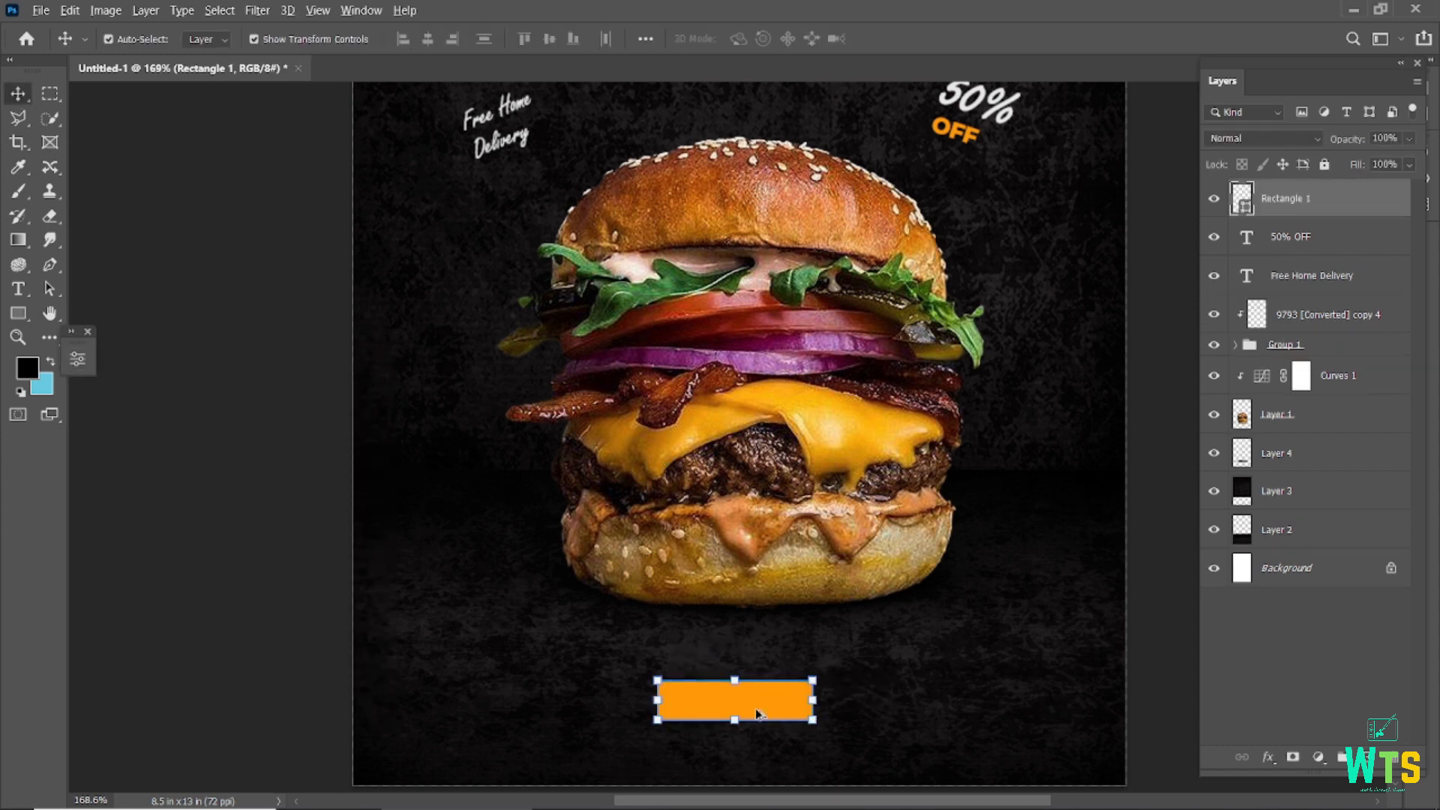
Round the orange rectangle's corners fully to give it a pill-shaped button outline
{"action": "scroll", "coordinate": [742, 717], "scroll_direction": "up", "scroll_amount": 5}
{"action": "left_click_drag", "start_coordinate": [556, 636], "coordinate": [610, 669]}
{"action": "left_click", "coordinate": [543, 685]}
{"action": "scroll", "coordinate": [638, 695], "scroll_direction": "down", "scroll_amount": 3}
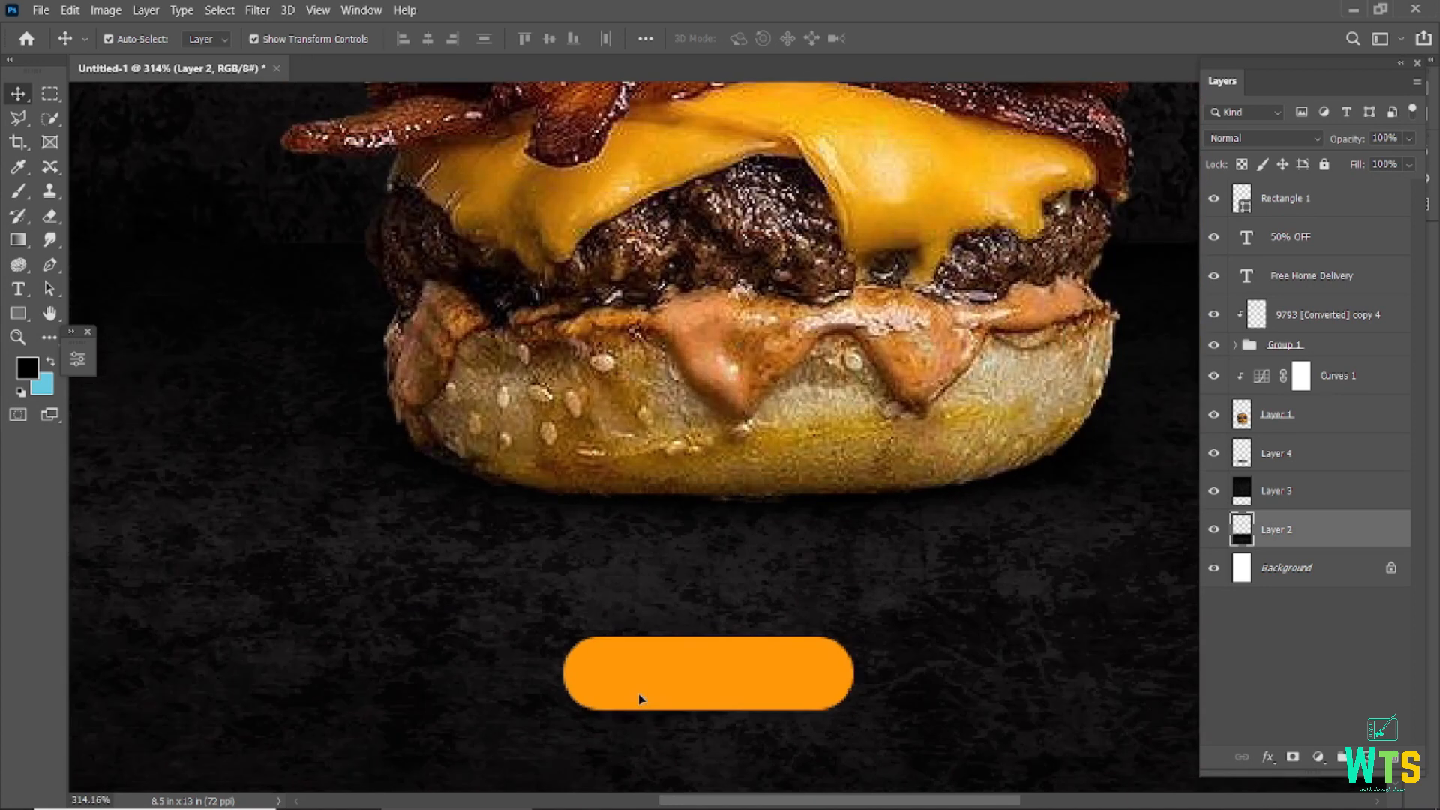
{"action": "scroll", "coordinate": [638, 694], "scroll_direction": "up", "scroll_amount": 5}
{"action": "left_click_drag", "start_coordinate": [724, 711], "coordinate": [784, 673]}
{"action": "scroll", "coordinate": [659, 440], "scroll_direction": "down", "scroll_amount": 8}
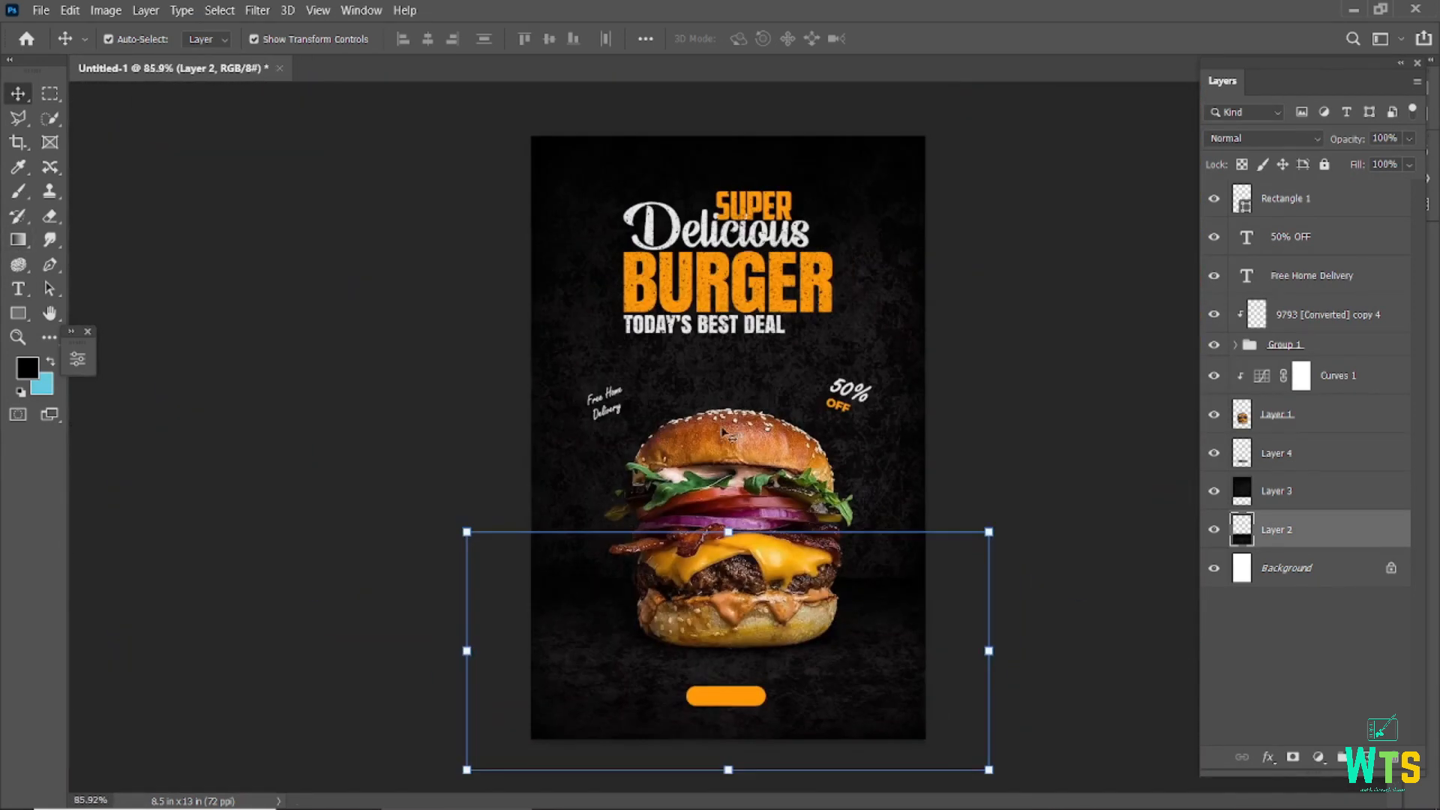
{"action": "left_click", "coordinate": [946, 403]}
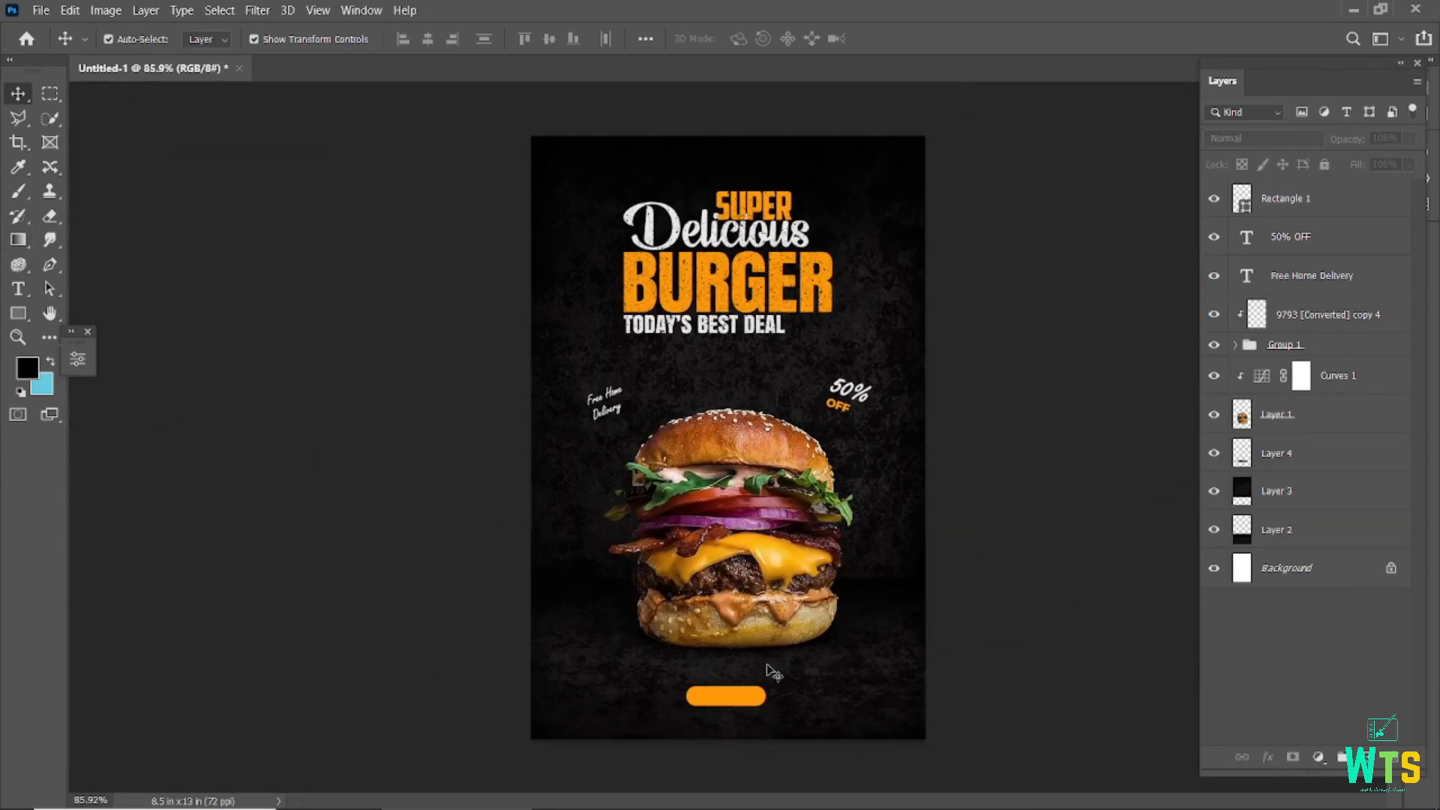
Scale the orange pill shape down proportionally to about 1.55 × 0.39 in
{"action": "scroll", "coordinate": [709, 690], "scroll_direction": "up", "scroll_amount": 6}
{"action": "left_click", "coordinate": [710, 696]}
{"action": "left_click_drag", "start_coordinate": [930, 680], "coordinate": [921, 689]}
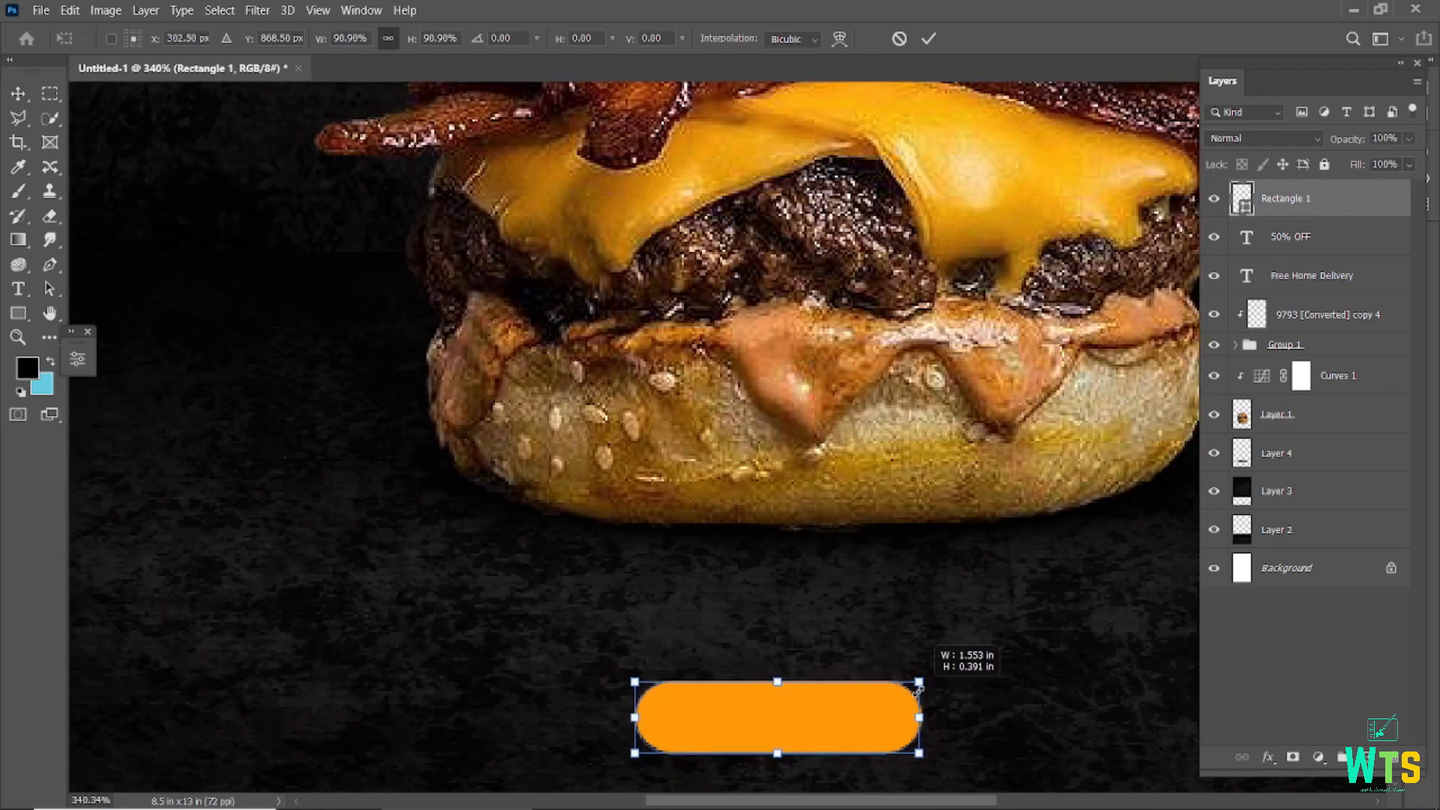
{"action": "left_click", "coordinate": [929, 39]}
Centre the orange pill horizontally on the poster by aligning it with the Background layer
{"action": "scroll", "coordinate": [886, 674], "scroll_direction": "down", "scroll_amount": 4}
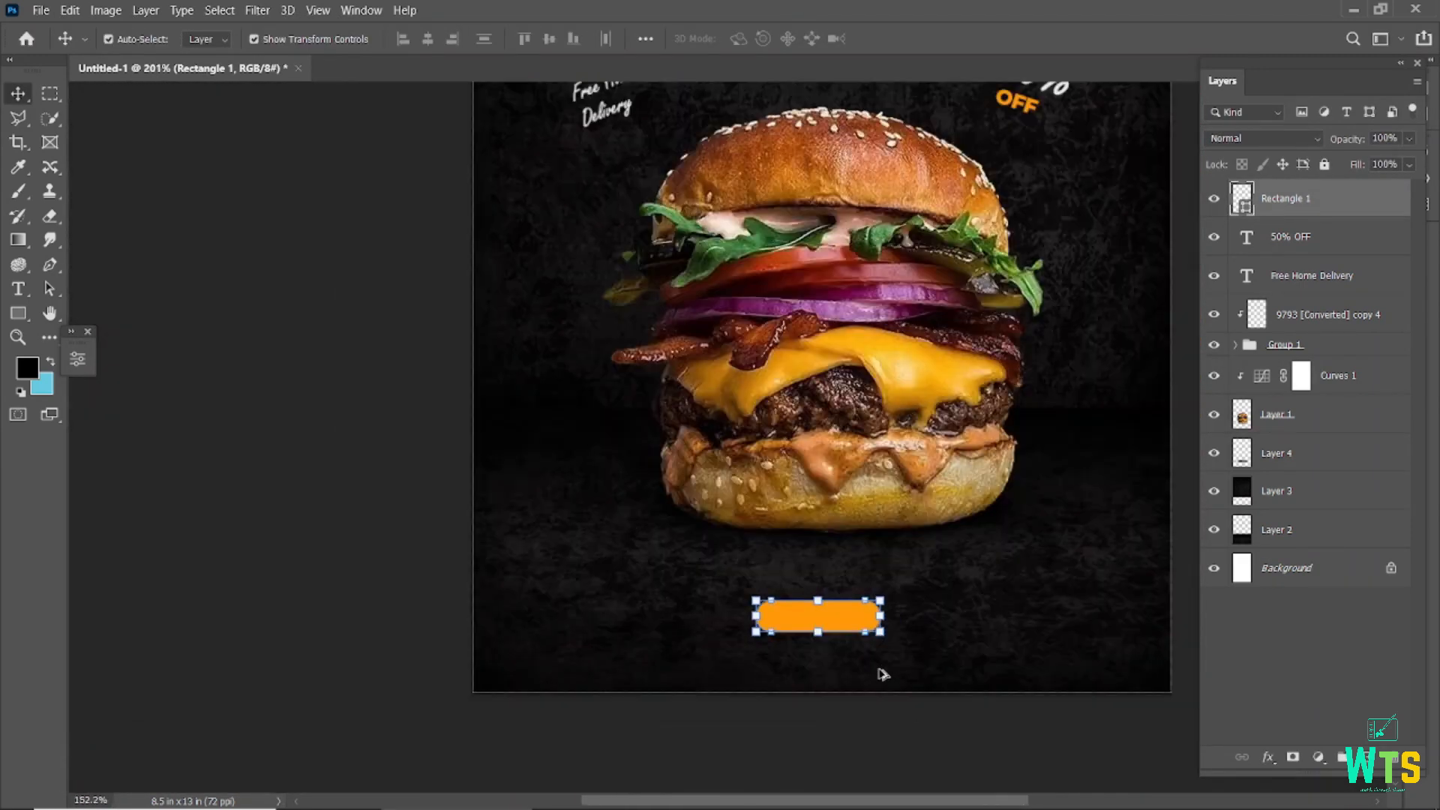
{"action": "scroll", "coordinate": [883, 674], "scroll_direction": "down", "scroll_amount": 2}
{"action": "left_click", "coordinate": [1301, 569], "text": "ctrl"}
{"action": "left_click", "coordinate": [429, 39]}
{"action": "left_click", "coordinate": [453, 520]}
Move the orange pill straight up, closer to the bottom bun of the burger
{"action": "scroll", "coordinate": [882, 646], "scroll_direction": "up", "scroll_amount": 4}
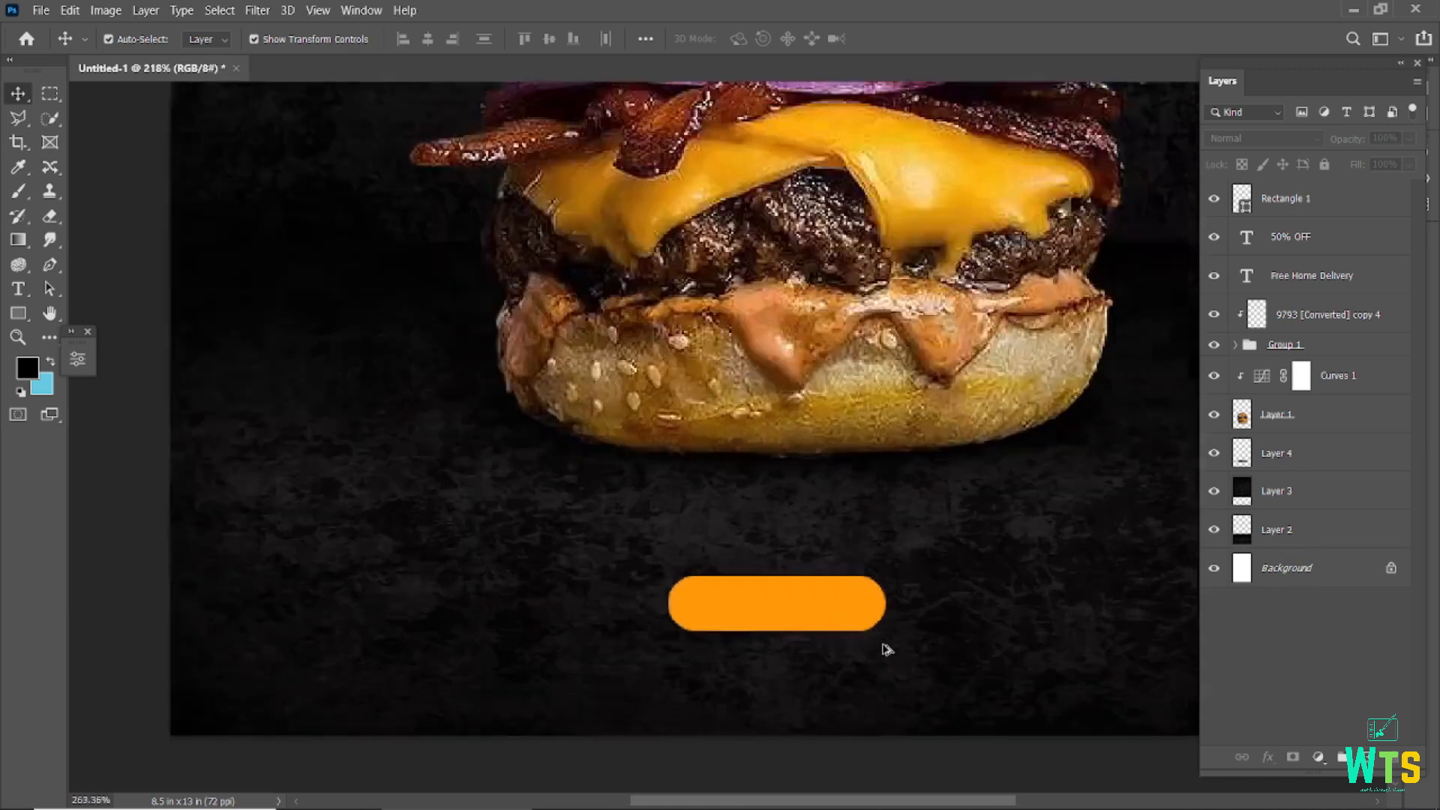
{"action": "left_click", "coordinate": [754, 603]}
{"action": "left_click_drag", "start_coordinate": [754, 604], "coordinate": [754, 548]}
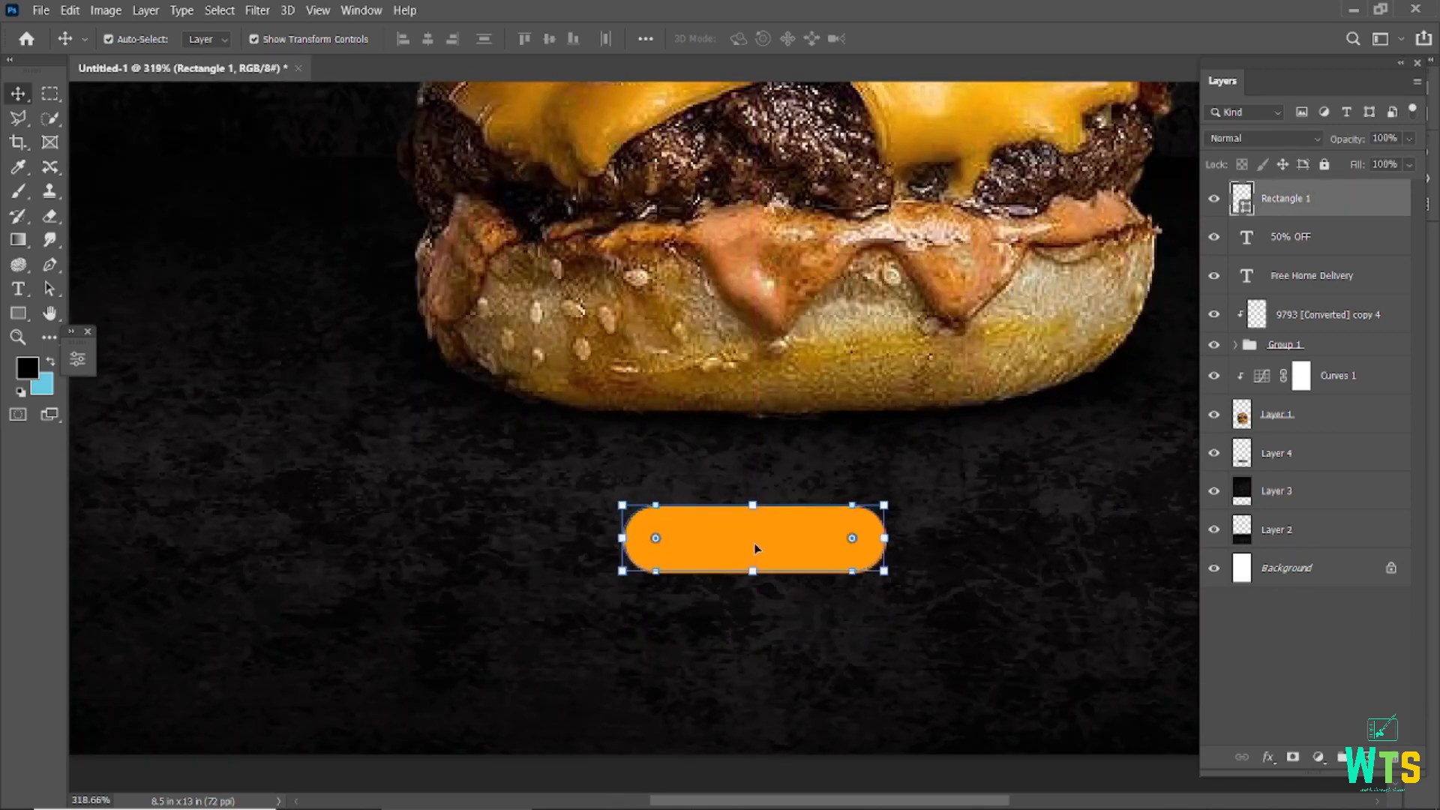
Add the text "ORDER NOW" below the orange pill in Montserrat, 19 pt, coloured #eeeeee
{"action": "scroll", "coordinate": [754, 548], "scroll_direction": "up", "scroll_amount": 1}
{"action": "left_click", "coordinate": [18, 291]}
{"action": "left_click", "coordinate": [675, 672]}
{"action": "left_click_drag", "start_coordinate": [439, 39], "coordinate": [416, 49]}
{"action": "left_click", "coordinate": [271, 39]}
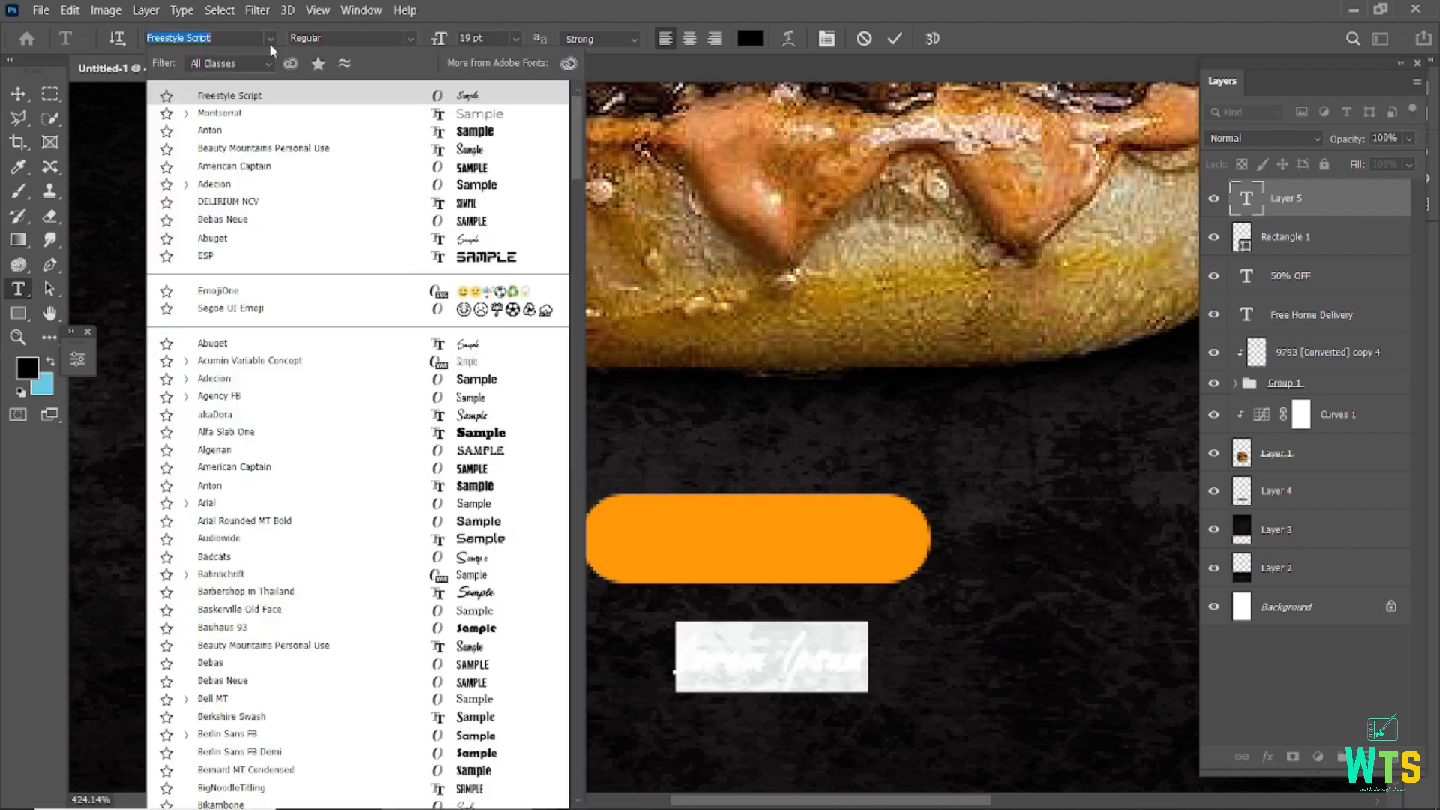
{"action": "left_click", "coordinate": [279, 121]}
{"action": "left_click", "coordinate": [752, 38]}
{"action": "left_click", "coordinate": [950, 488]}
{"action": "left_click", "coordinate": [1367, 459]}
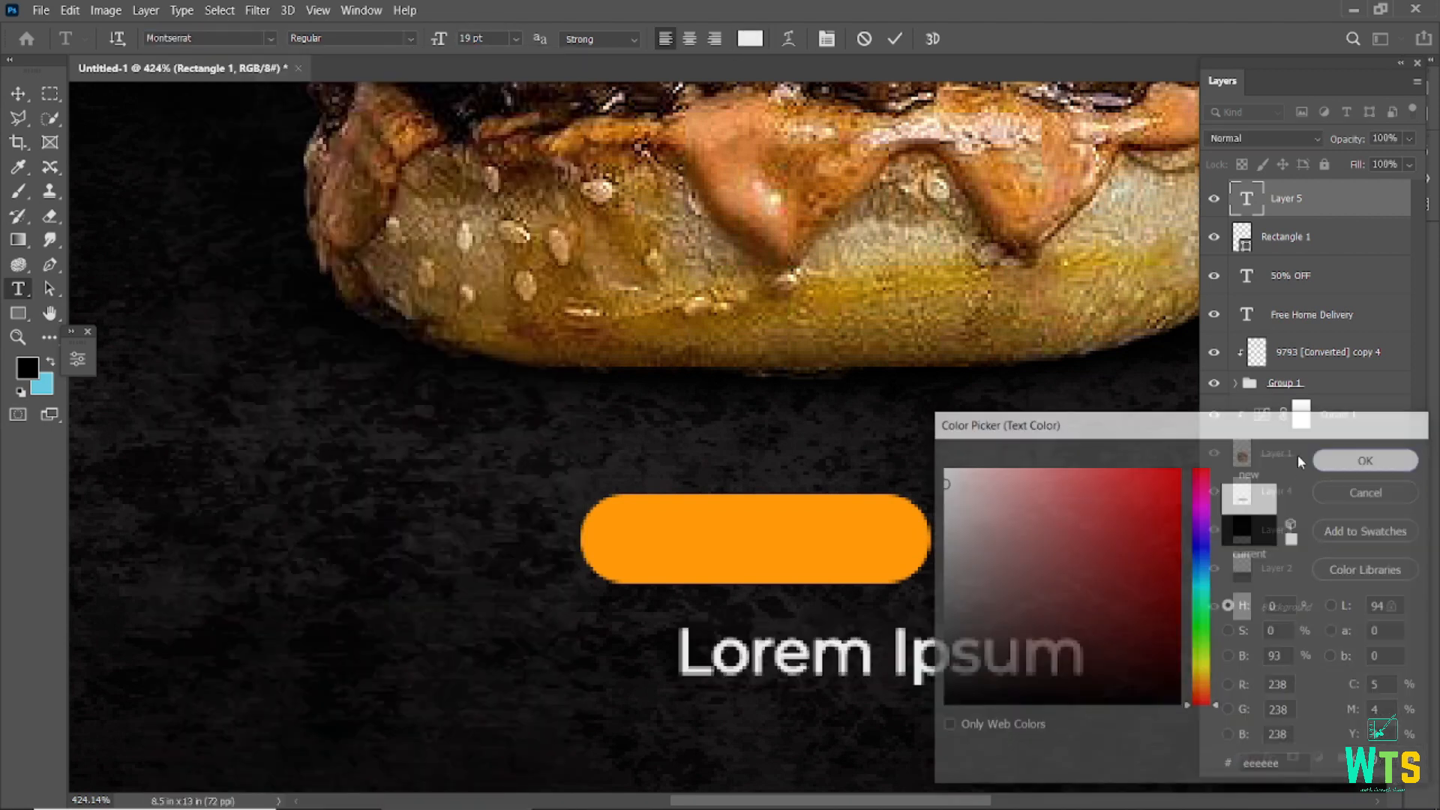
{"action": "type", "text": "ORDER NOW"}
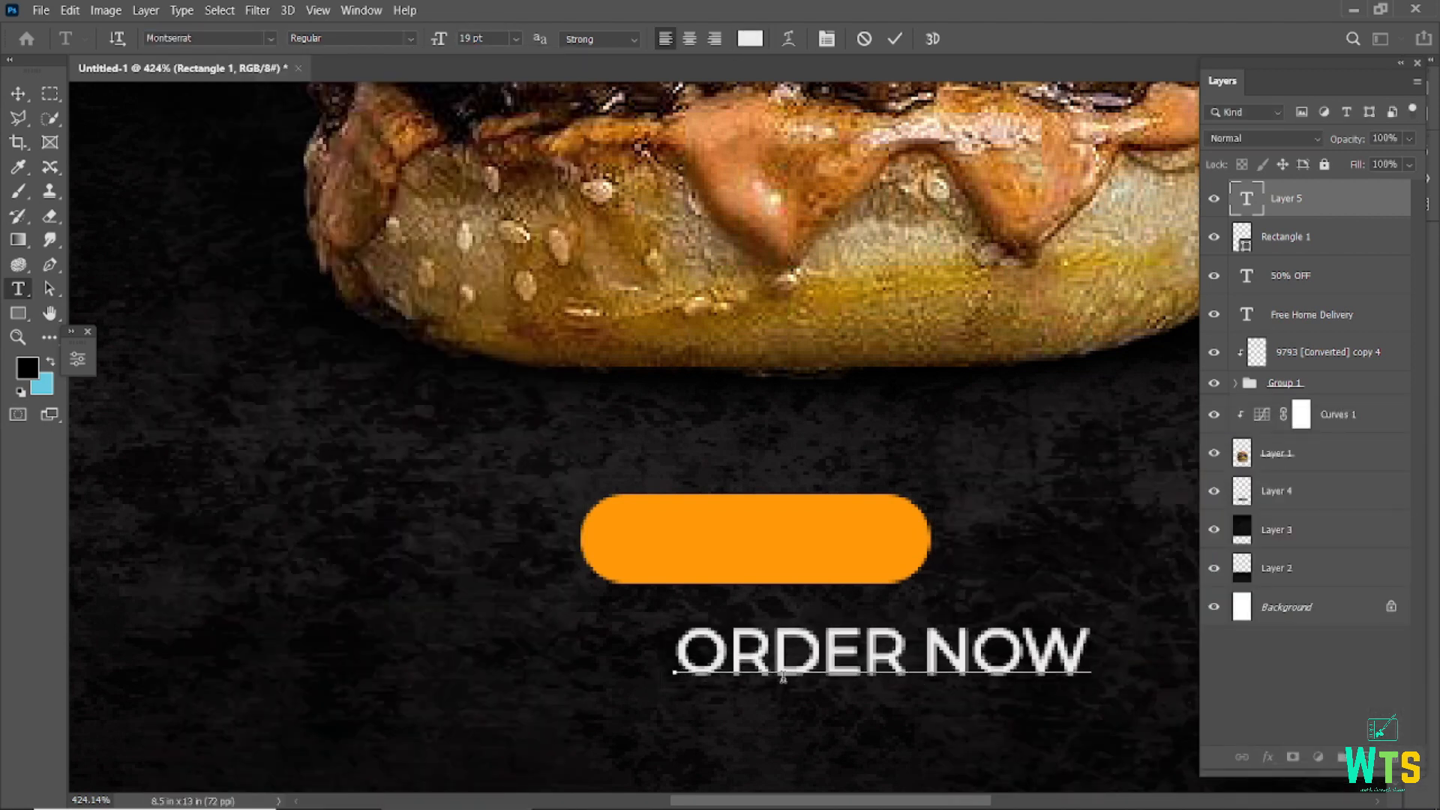
{"action": "left_click", "coordinate": [890, 44]}
Reduce the ORDER NOW text to 12 pt and move it onto the orange pill
{"action": "triple_click", "coordinate": [741, 660]}
{"action": "left_click_drag", "start_coordinate": [438, 43], "coordinate": [434, 46]}
{"action": "left_click", "coordinate": [893, 42]}
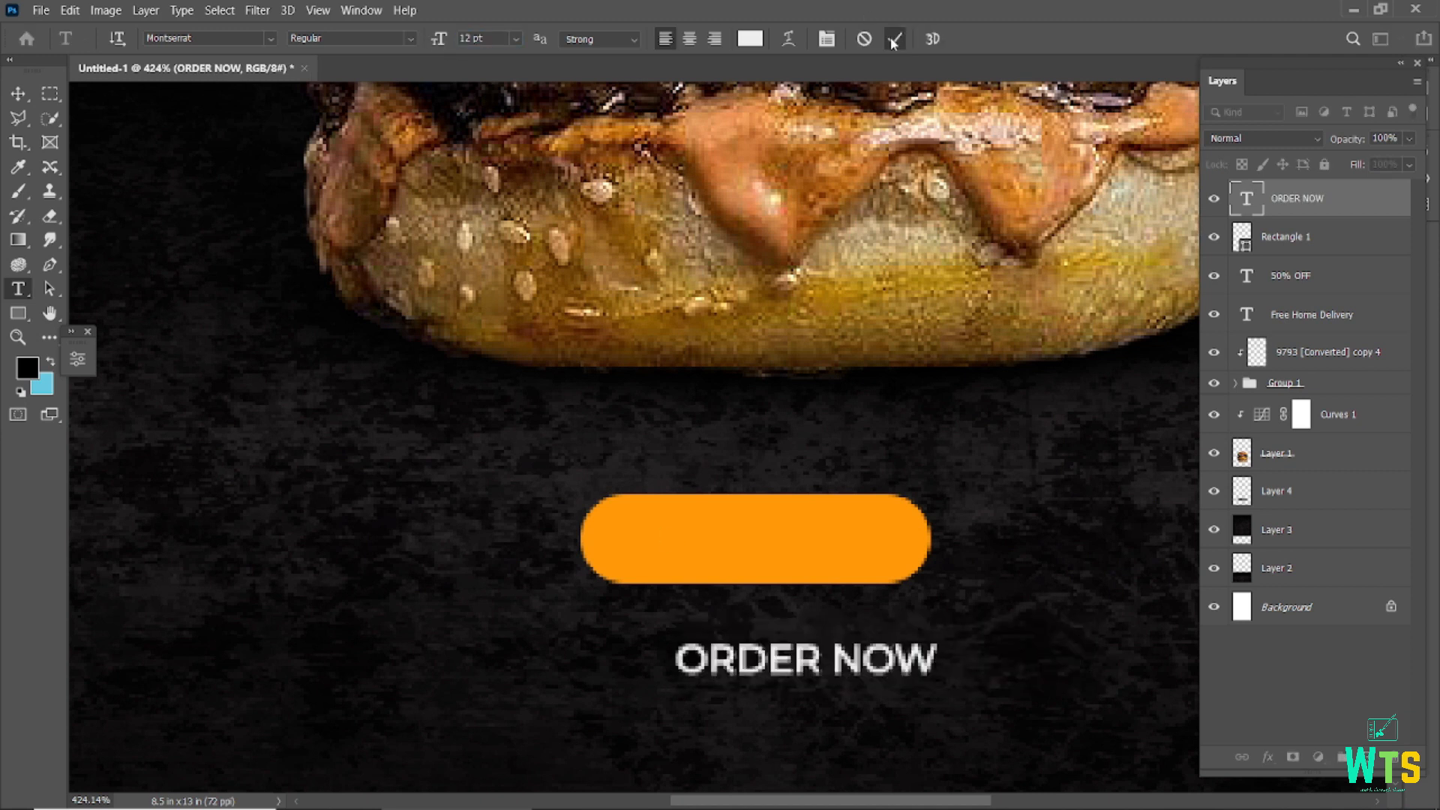
{"action": "key", "text": "v"}
{"action": "left_click_drag", "start_coordinate": [679, 664], "coordinate": [637, 572]}
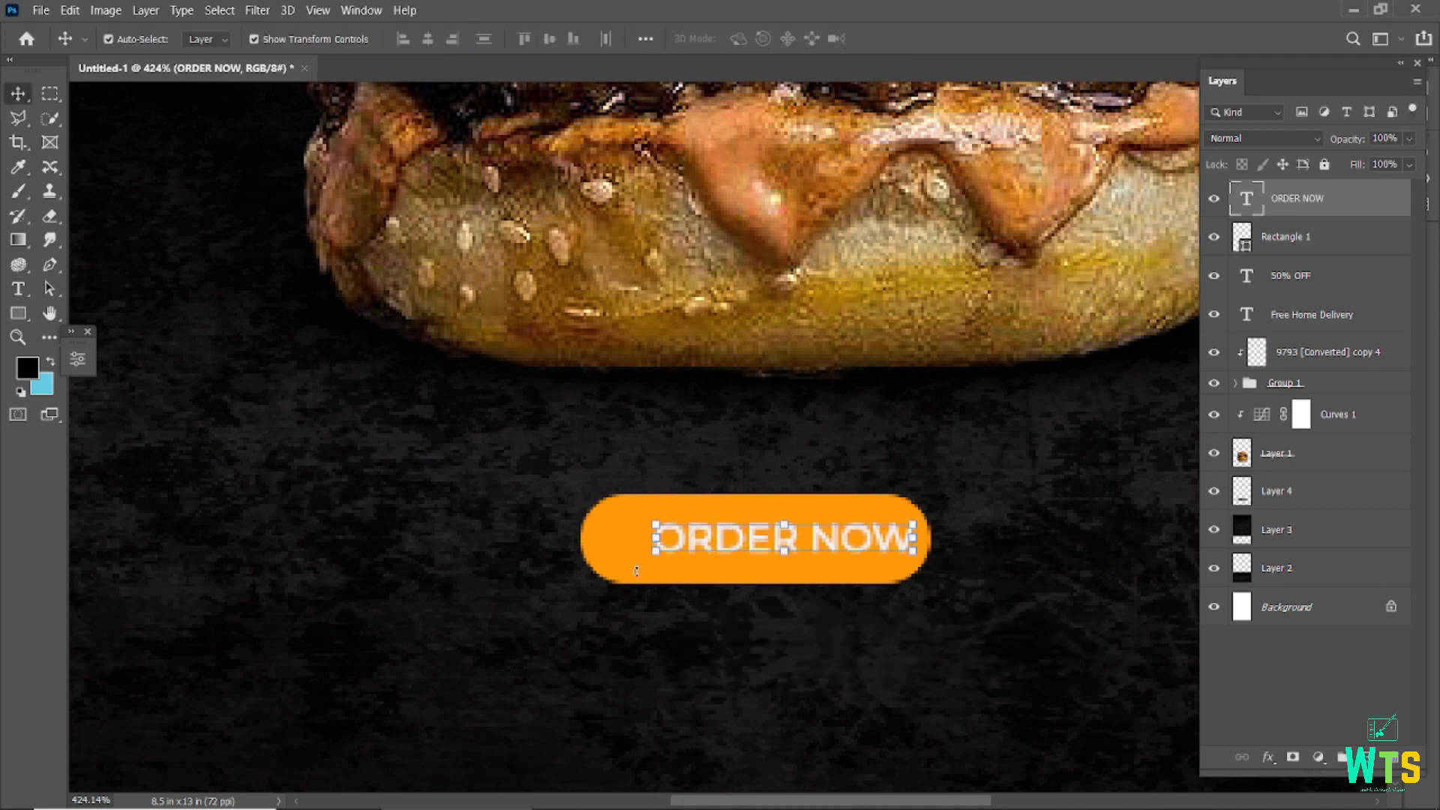
Enlarge the orange pill slightly outward from its upper-left corner
{"action": "left_click", "coordinate": [624, 549]}
{"action": "left_click_drag", "start_coordinate": [580, 494], "coordinate": [563, 488]}
{"action": "key", "text": "Return"}
{"action": "left_click", "coordinate": [660, 458]}
Shift the ORDER NOW text slightly up and to the left within the orange pill
{"action": "scroll", "coordinate": [803, 549], "scroll_direction": "up", "scroll_amount": 3}
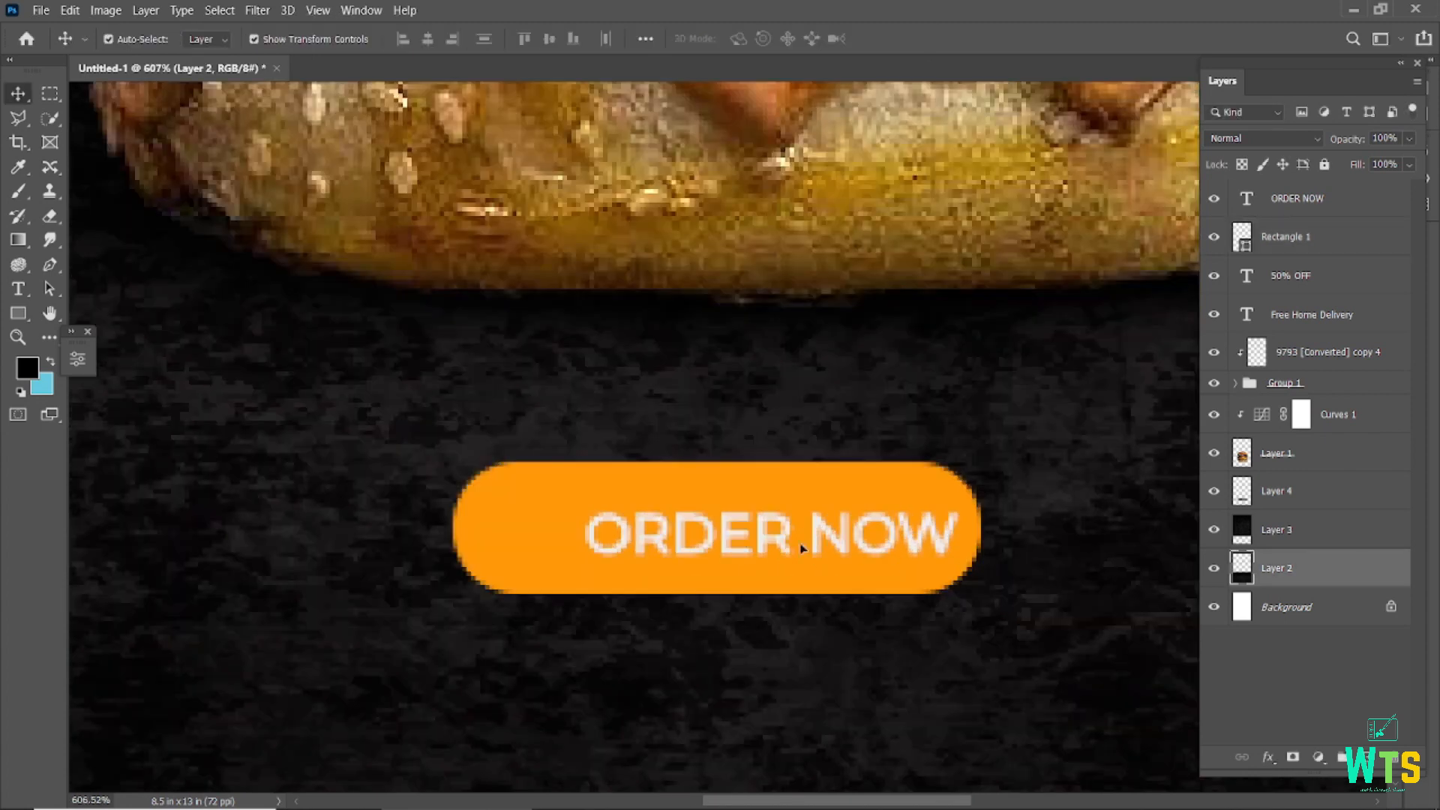
{"action": "left_click", "coordinate": [803, 550]}
{"action": "left_click_drag", "start_coordinate": [766, 537], "coordinate": [757, 532]}
{"action": "left_click", "coordinate": [1048, 600]}
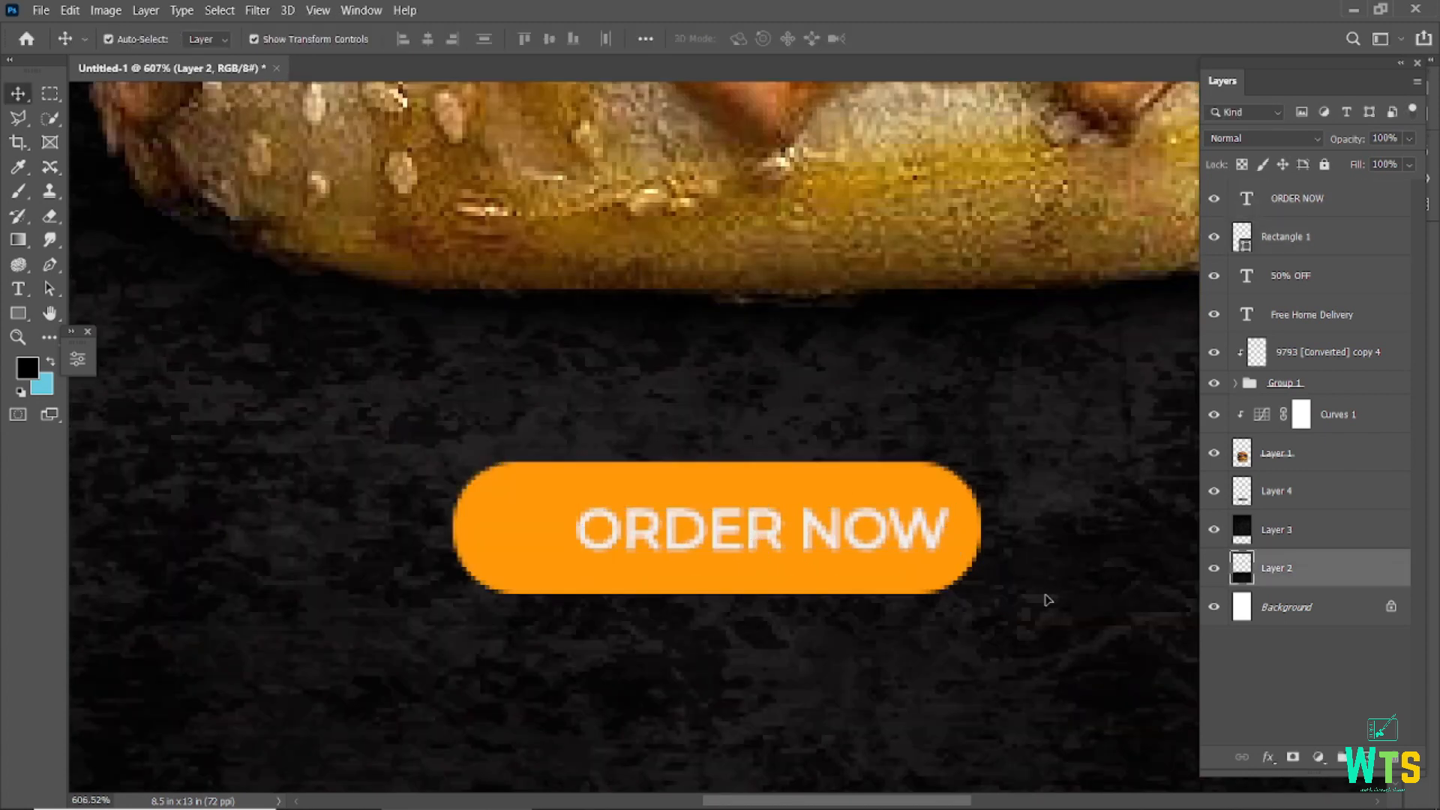
Set the ORDER NOW text to Montserrat Bold, 10 pt, in black
{"action": "key", "text": "ctrl+0"}
{"action": "left_click", "coordinate": [1176, 454]}
{"action": "scroll", "coordinate": [682, 714], "scroll_direction": "up", "scroll_amount": 3}
{"action": "double_click", "coordinate": [743, 668]}
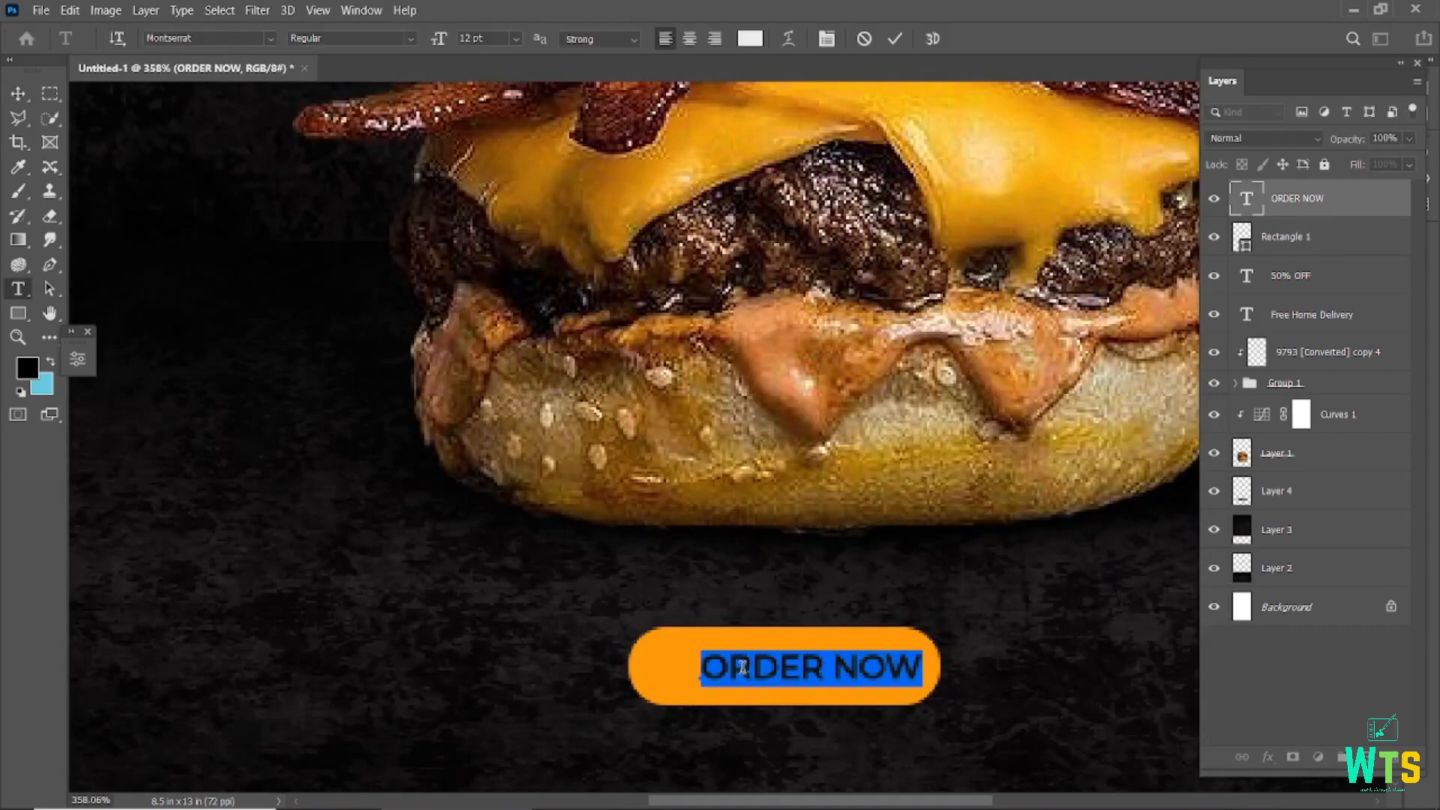
{"action": "left_click", "coordinate": [409, 39]}
{"action": "left_click", "coordinate": [404, 234]}
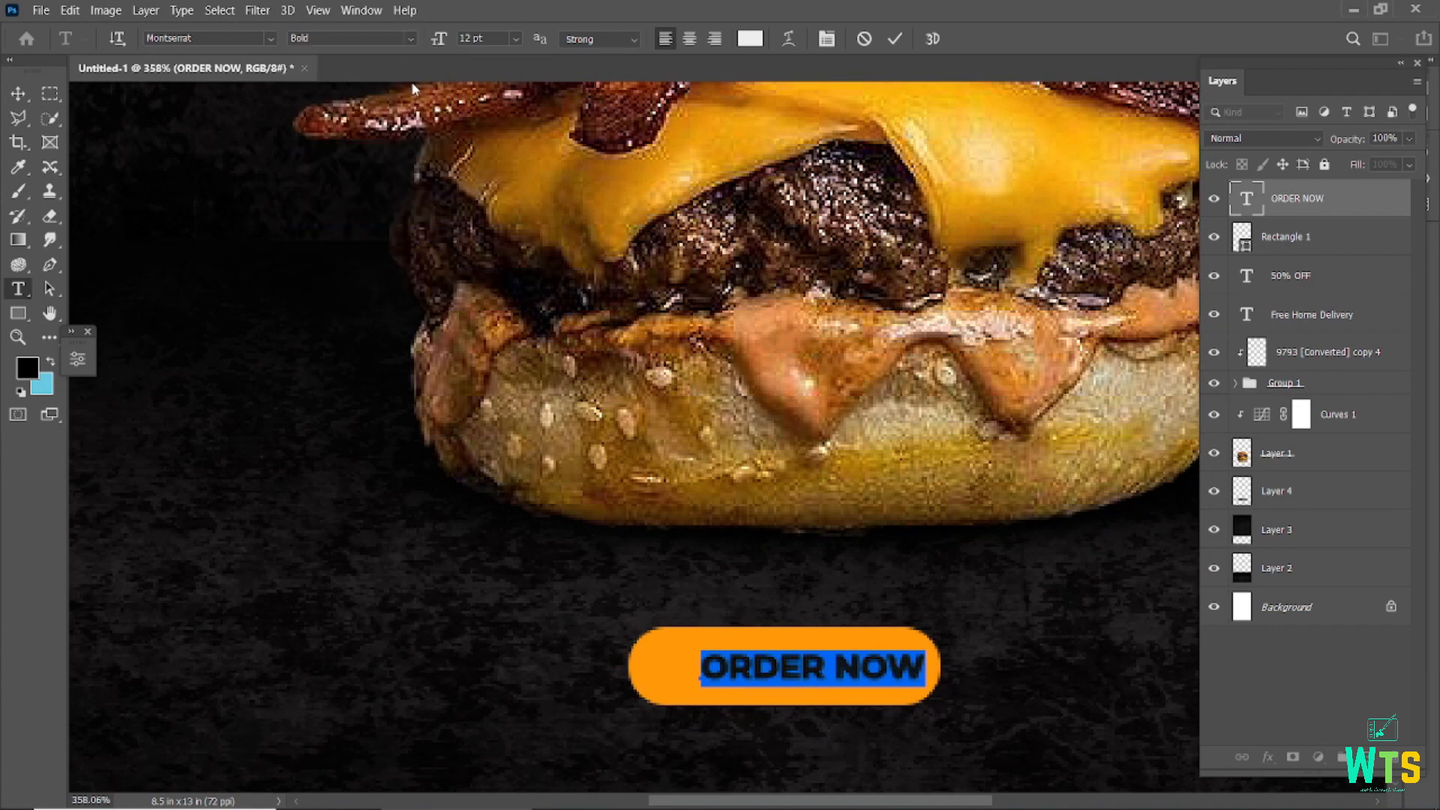
{"action": "left_click_drag", "start_coordinate": [439, 39], "coordinate": [437, 41]}
{"action": "left_click", "coordinate": [750, 38]}
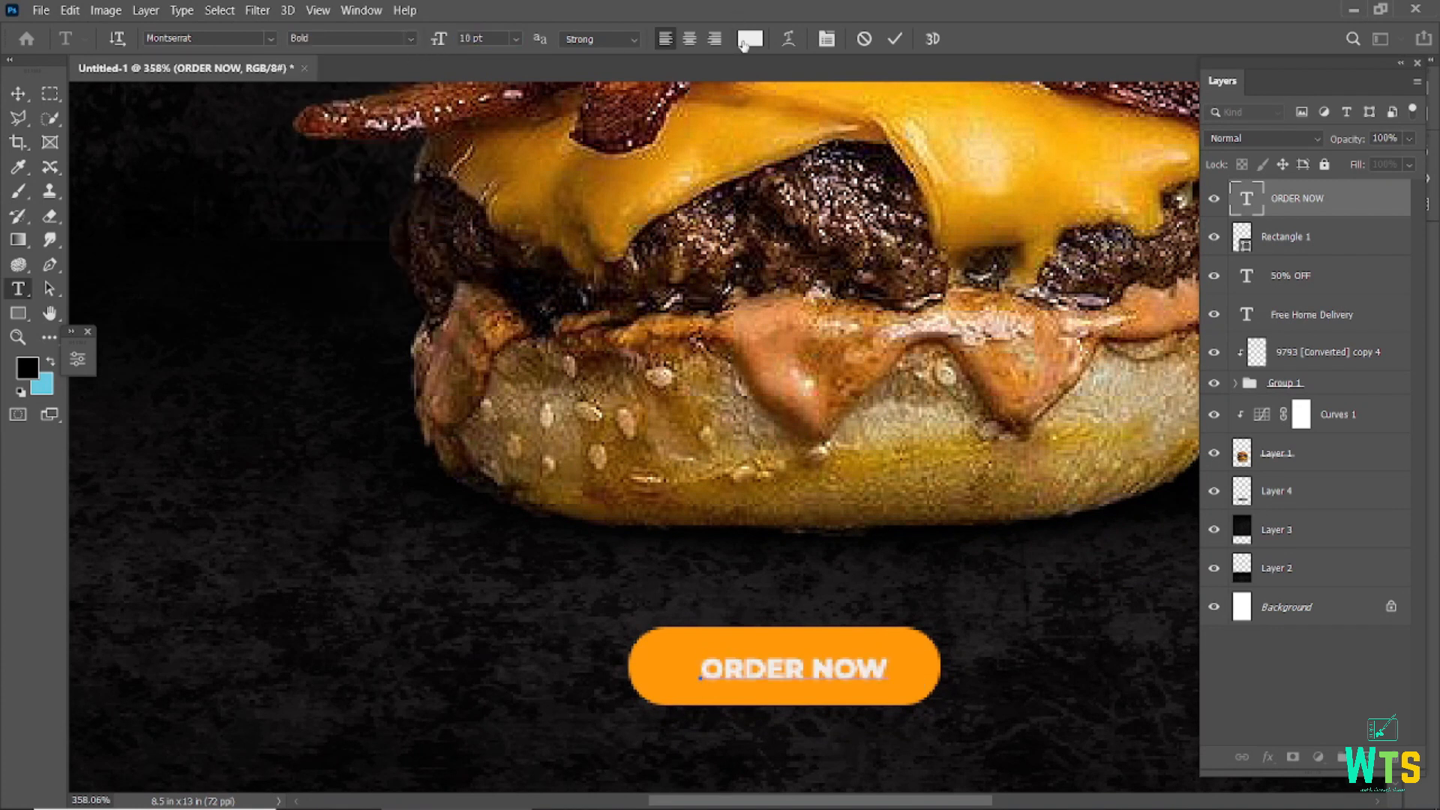
{"action": "left_click", "coordinate": [1325, 464]}
{"action": "left_click", "coordinate": [895, 39]}
{"action": "key", "text": "v"}
Shift the ORDER NOW text to the right within the orange pill, leaving room at the pill's left end
{"action": "left_click", "coordinate": [861, 748]}
{"action": "scroll", "coordinate": [861, 749], "scroll_direction": "up", "scroll_amount": 5}
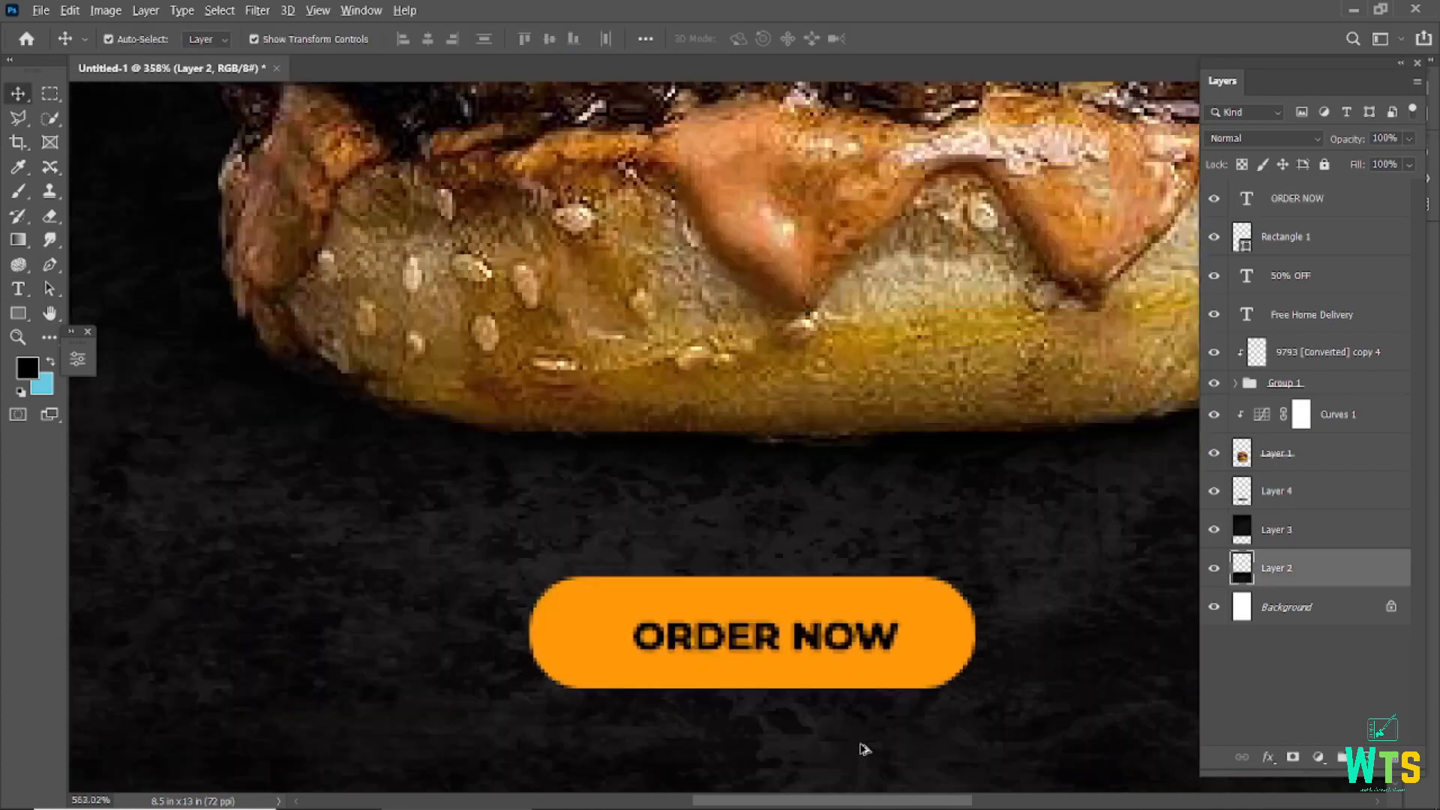
{"action": "left_click", "coordinate": [813, 636]}
{"action": "left_click_drag", "start_coordinate": [813, 636], "coordinate": [848, 632]}
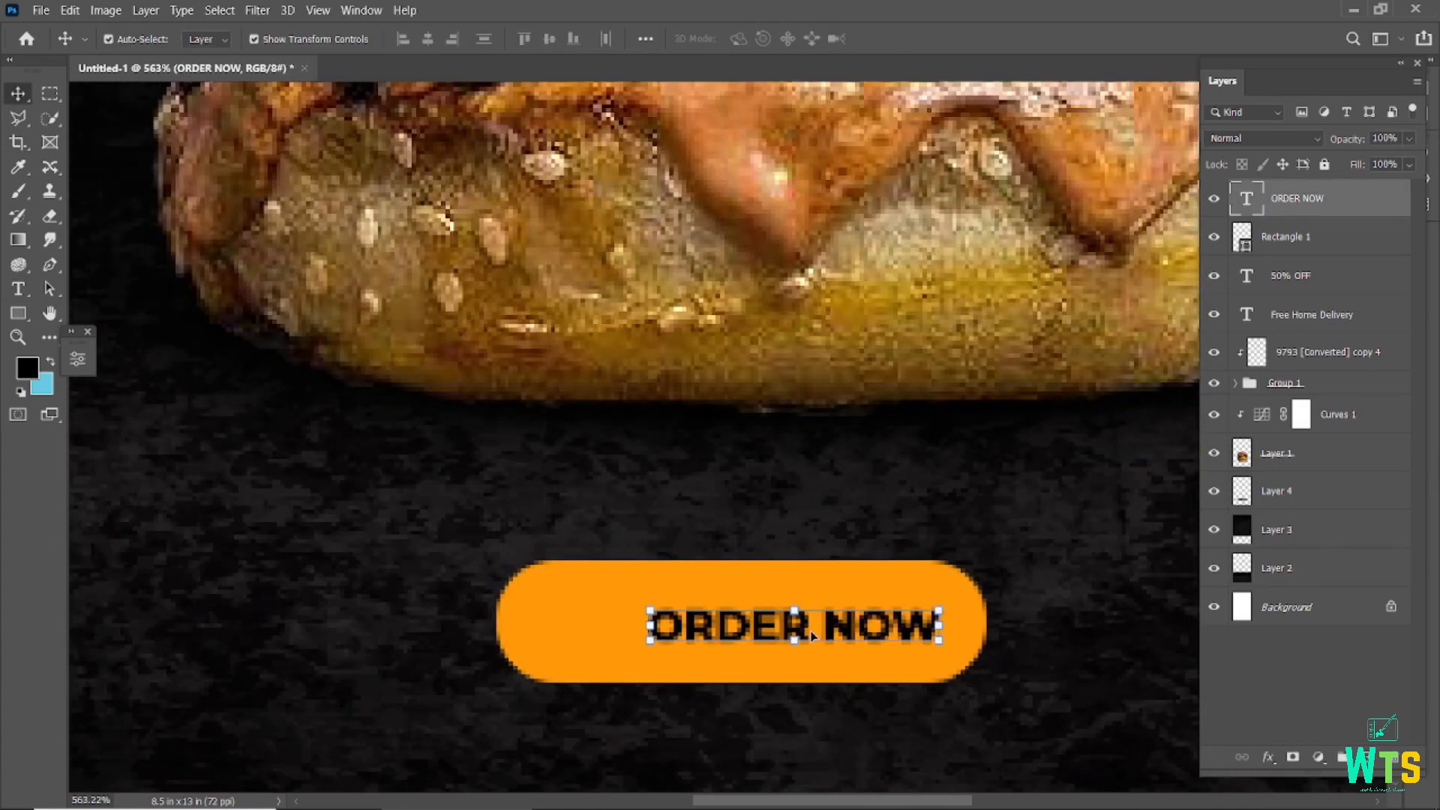
{"action": "left_click", "coordinate": [604, 542]}
{"action": "left_click", "coordinate": [19, 317]}
{"action": "left_click", "coordinate": [90, 349]}
{"action": "scroll", "coordinate": [611, 660], "scroll_direction": "up", "scroll_amount": 2}
{"action": "left_click_drag", "start_coordinate": [543, 605], "coordinate": [597, 650]}
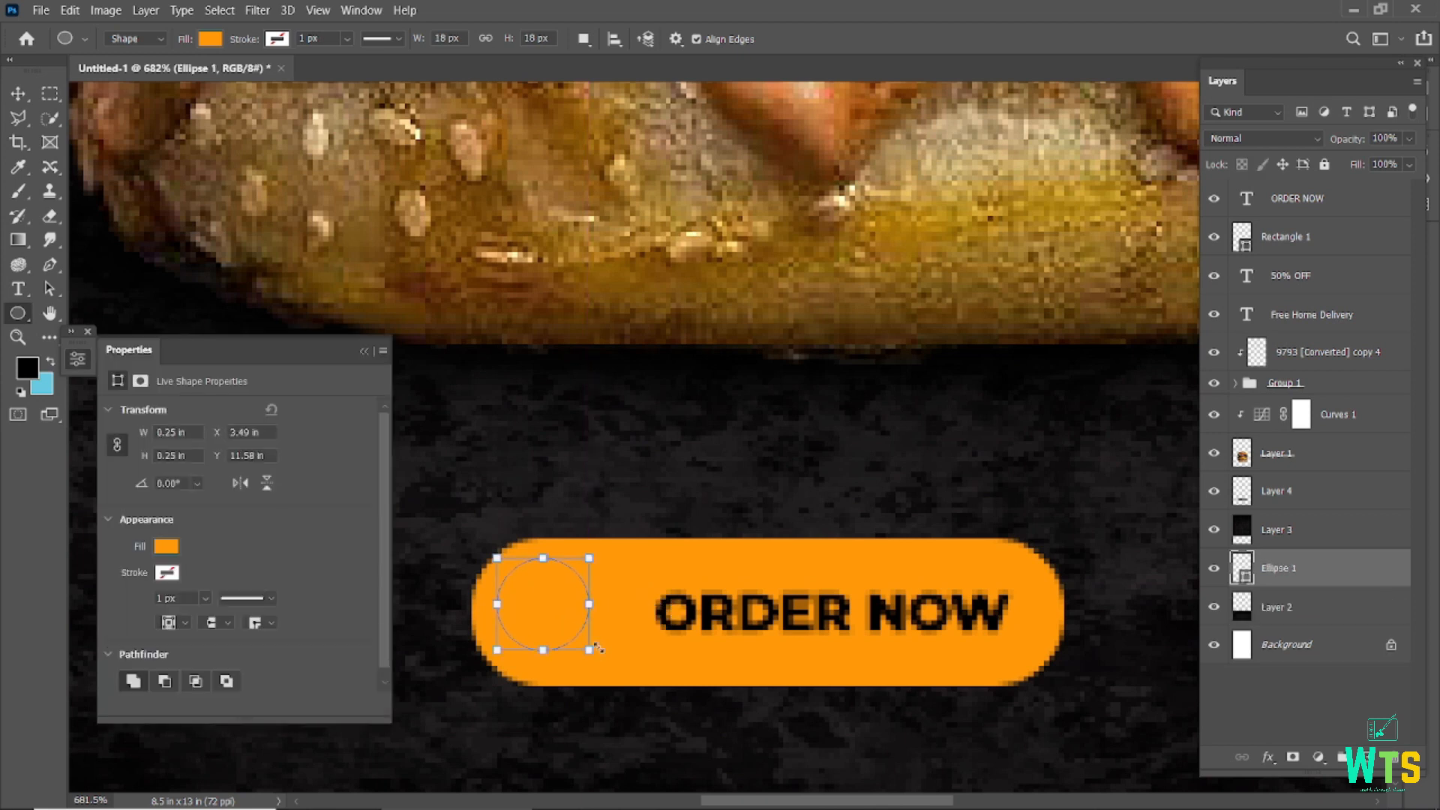
{"action": "left_click", "coordinate": [365, 352]}
{"action": "key", "text": "ctrl+z"}
Draw a black circle with no stroke inside the left end of the orange pill and adjust its position
{"action": "left_click", "coordinate": [210, 39]}
{"action": "left_click", "coordinate": [92, 139]}
{"action": "left_click", "coordinate": [569, 4]}
{"action": "left_click_drag", "start_coordinate": [558, 640], "coordinate": [577, 655]}
{"action": "left_click", "coordinate": [364, 351]}
{"action": "key", "text": "v"}
{"action": "left_click_drag", "start_coordinate": [525, 607], "coordinate": [551, 617]}
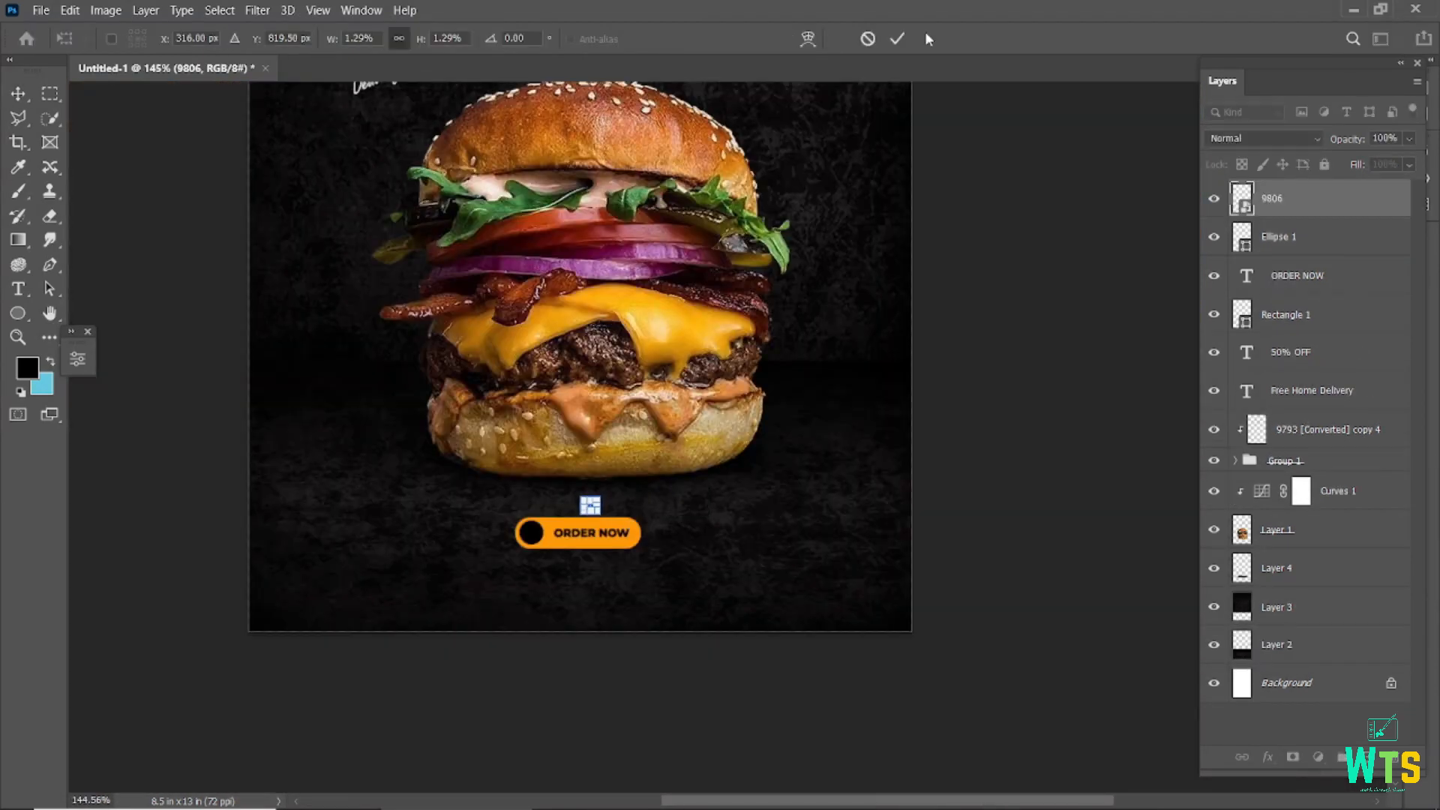
Confirm the placed 9806 arrow icon above the orange pill and give it a white Color Overlay
{"action": "left_click", "coordinate": [897, 39]}
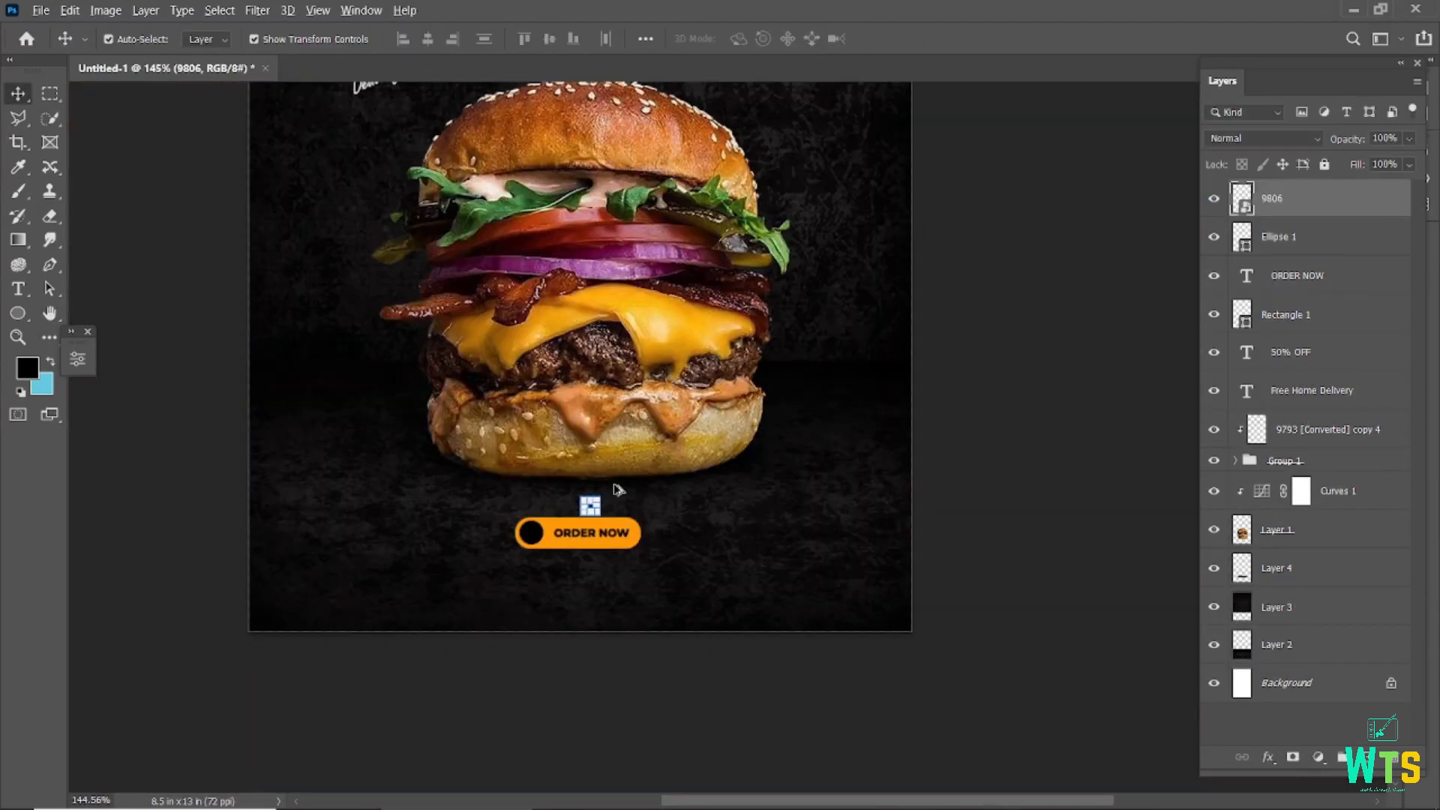
{"action": "left_click_drag", "start_coordinate": [573, 549], "coordinate": [791, 421]}
{"action": "right_click", "coordinate": [1341, 201]}
{"action": "left_click", "coordinate": [1369, 204]}
{"action": "left_click", "coordinate": [1269, 757]}
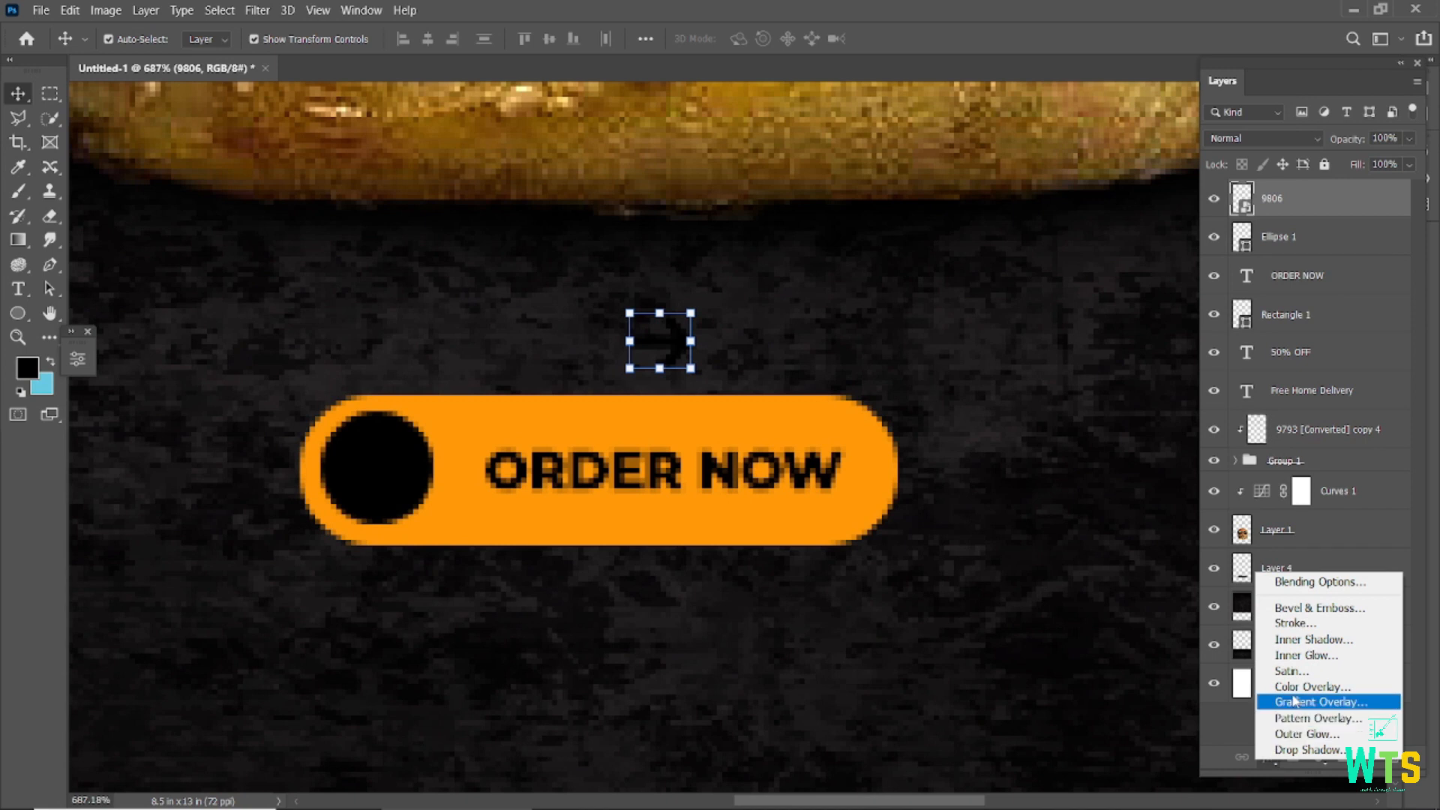
{"action": "left_click", "coordinate": [1309, 686]}
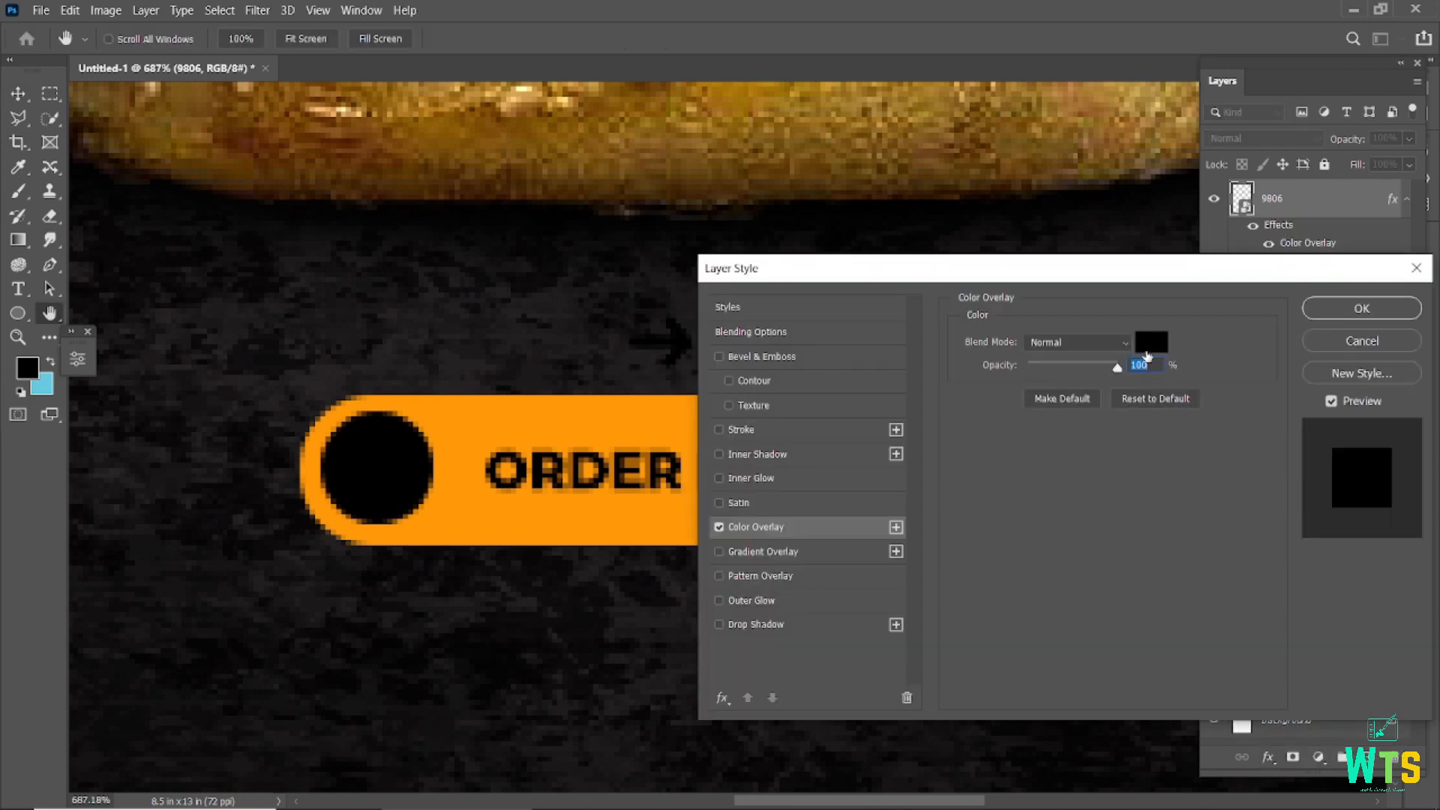
{"action": "left_click", "coordinate": [1151, 343]}
{"action": "left_click", "coordinate": [938, 475]}
{"action": "left_click_drag", "start_coordinate": [938, 475], "coordinate": [938, 465]}
{"action": "left_click", "coordinate": [1396, 454]}
{"action": "left_click", "coordinate": [1352, 308]}
Move the white arrow icon onto the black circle and align the two by their centres
{"action": "left_click_drag", "start_coordinate": [666, 343], "coordinate": [379, 471]}
{"action": "left_click", "coordinate": [452, 619]}
{"action": "scroll", "coordinate": [452, 619], "scroll_direction": "down", "scroll_amount": 10}
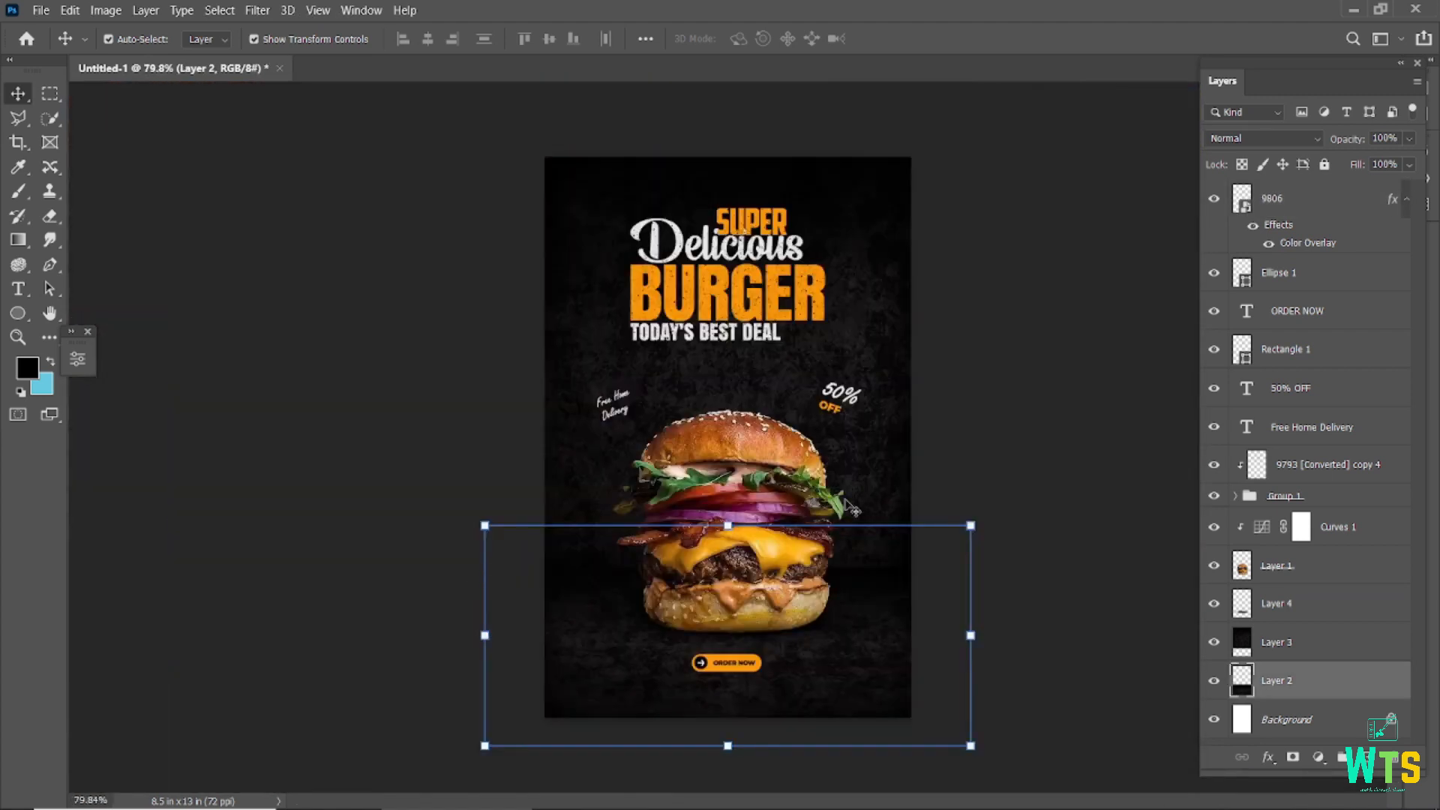
{"action": "left_click", "coordinate": [472, 638]}
{"action": "scroll", "coordinate": [711, 668], "scroll_direction": "up", "scroll_amount": 5}
{"action": "scroll", "coordinate": [690, 686], "scroll_direction": "up", "scroll_amount": 5}
{"action": "scroll", "coordinate": [620, 624], "scroll_direction": "down", "scroll_amount": 1}
{"action": "left_click", "coordinate": [622, 619]}
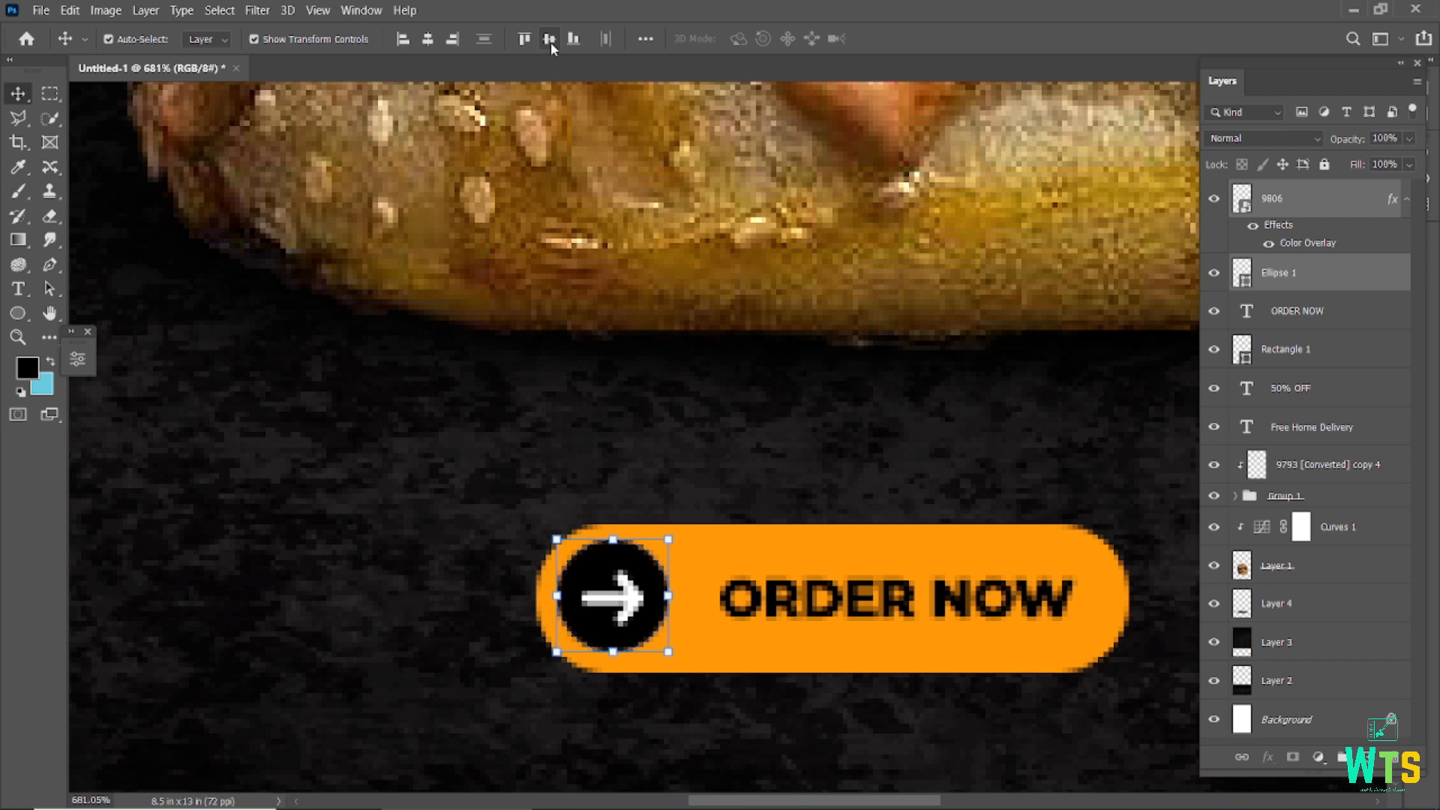
{"action": "left_click", "coordinate": [507, 350]}
{"action": "scroll", "coordinate": [705, 604], "scroll_direction": "down", "scroll_amount": 5}
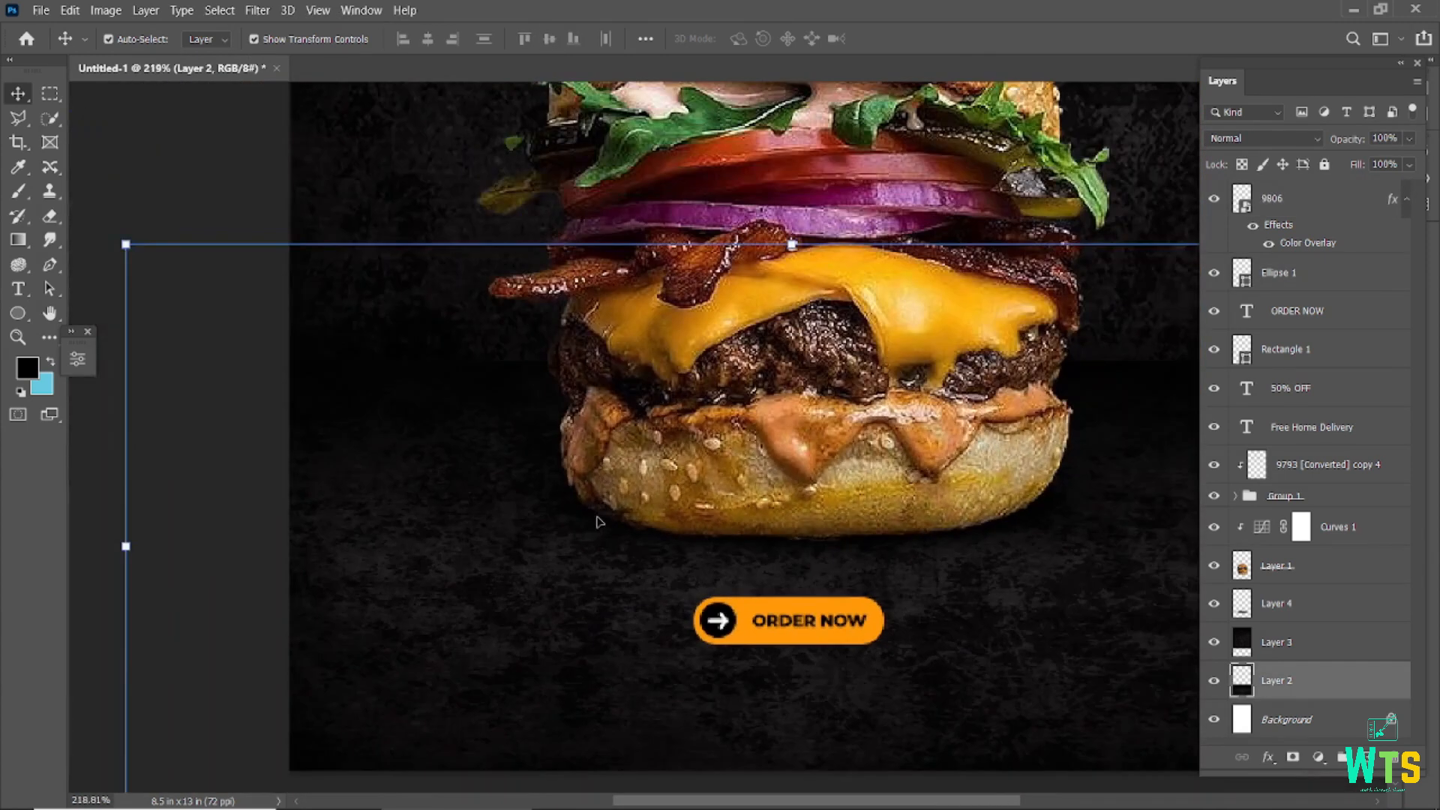
{"action": "left_click", "coordinate": [563, 570]}
Add the phone number below the ORDER NOW button in Montserrat Medium, 17 pt, coloured #ffffff
{"action": "left_click_drag", "start_coordinate": [820, 672], "coordinate": [781, 559]}
{"action": "scroll", "coordinate": [759, 568], "scroll_direction": "up", "scroll_amount": 3}
{"action": "left_click", "coordinate": [18, 289]}
{"action": "left_click", "coordinate": [410, 39]}
{"action": "left_click", "coordinate": [396, 175]}
{"action": "left_click", "coordinate": [751, 39]}
{"action": "type", "text": "ffffff"}
{"action": "left_click", "coordinate": [1325, 458]}
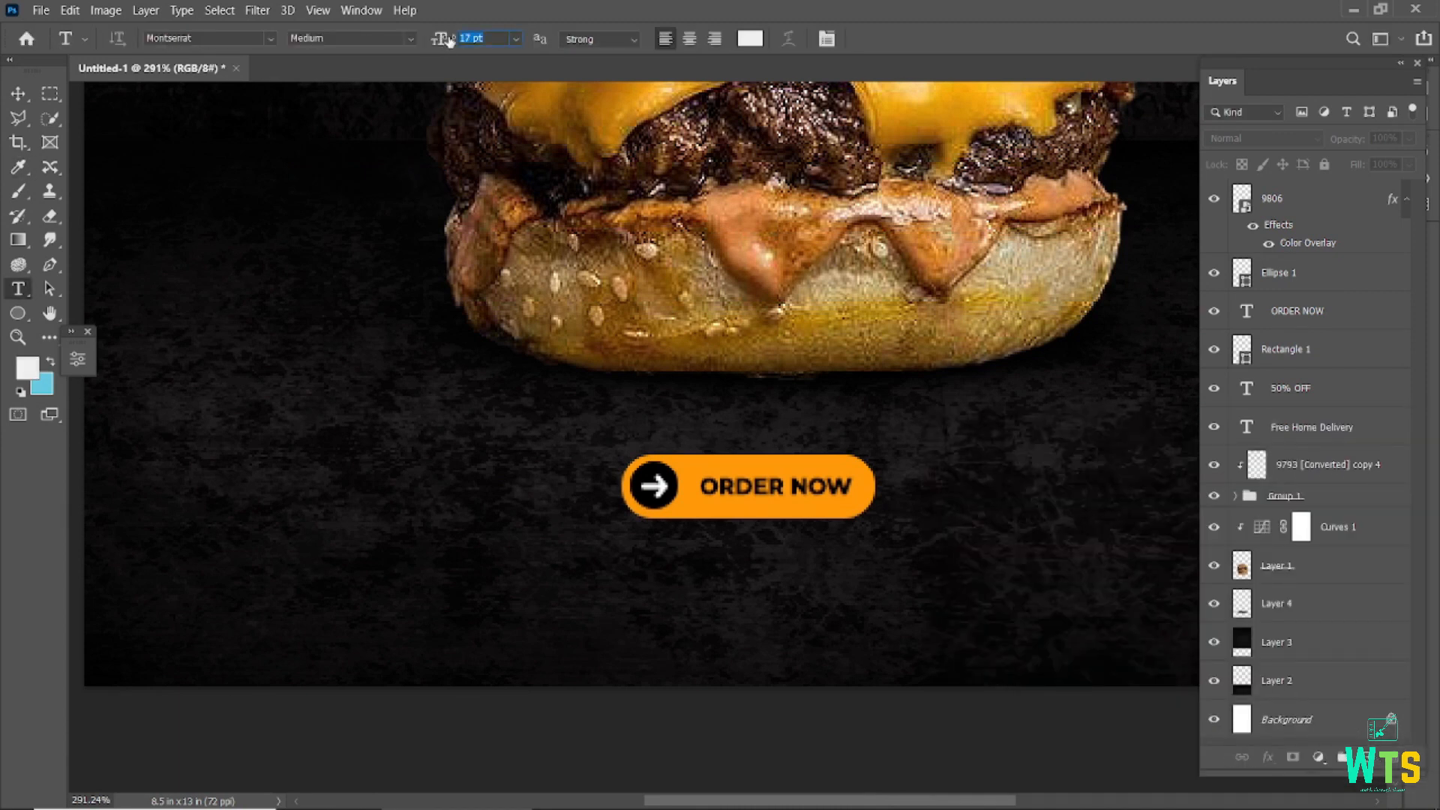
{"action": "left_click", "coordinate": [606, 592]}
{"action": "type", "text": ".78 456 123 000"}
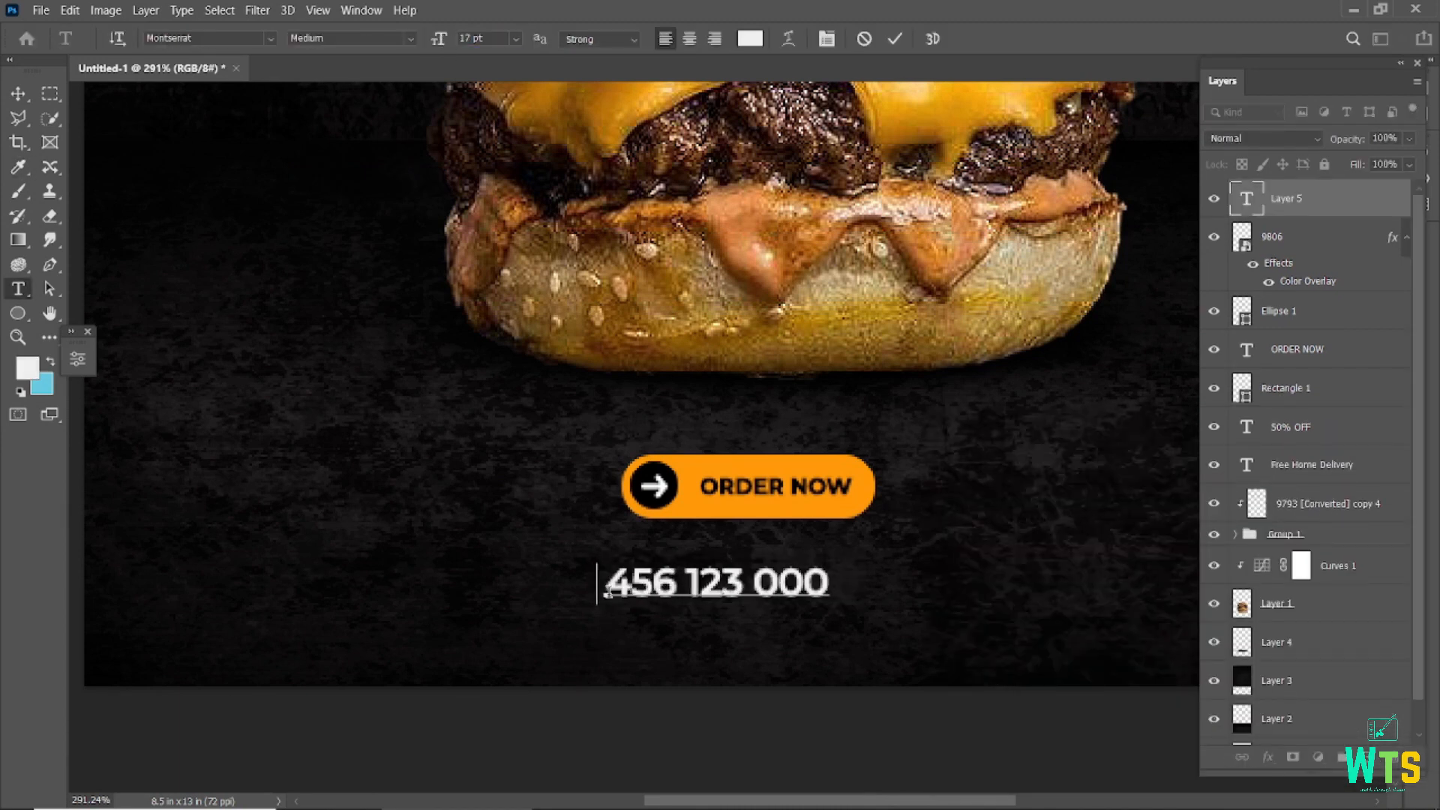
{"action": "left_click", "coordinate": [894, 39]}
{"action": "key", "text": "v"}
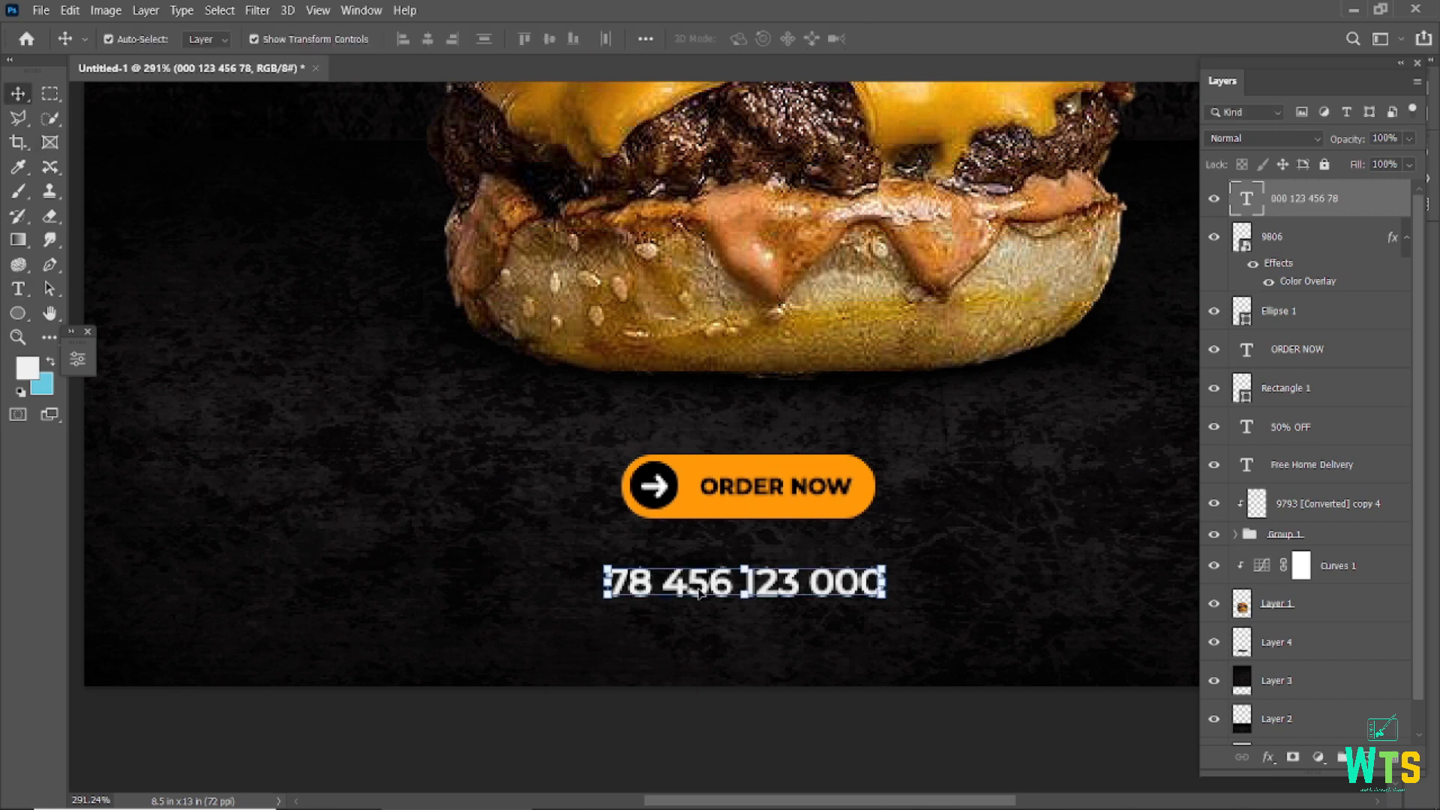
Move the phone number up beneath the ORDER NOW button and centre it horizontally on the poster
{"action": "left_click_drag", "start_coordinate": [790, 588], "coordinate": [698, 591]}
{"action": "scroll", "coordinate": [1308, 708], "scroll_direction": "down", "scroll_amount": 1}
{"action": "left_click", "coordinate": [1309, 729], "text": "ctrl"}
{"action": "double_click", "coordinate": [698, 590]}
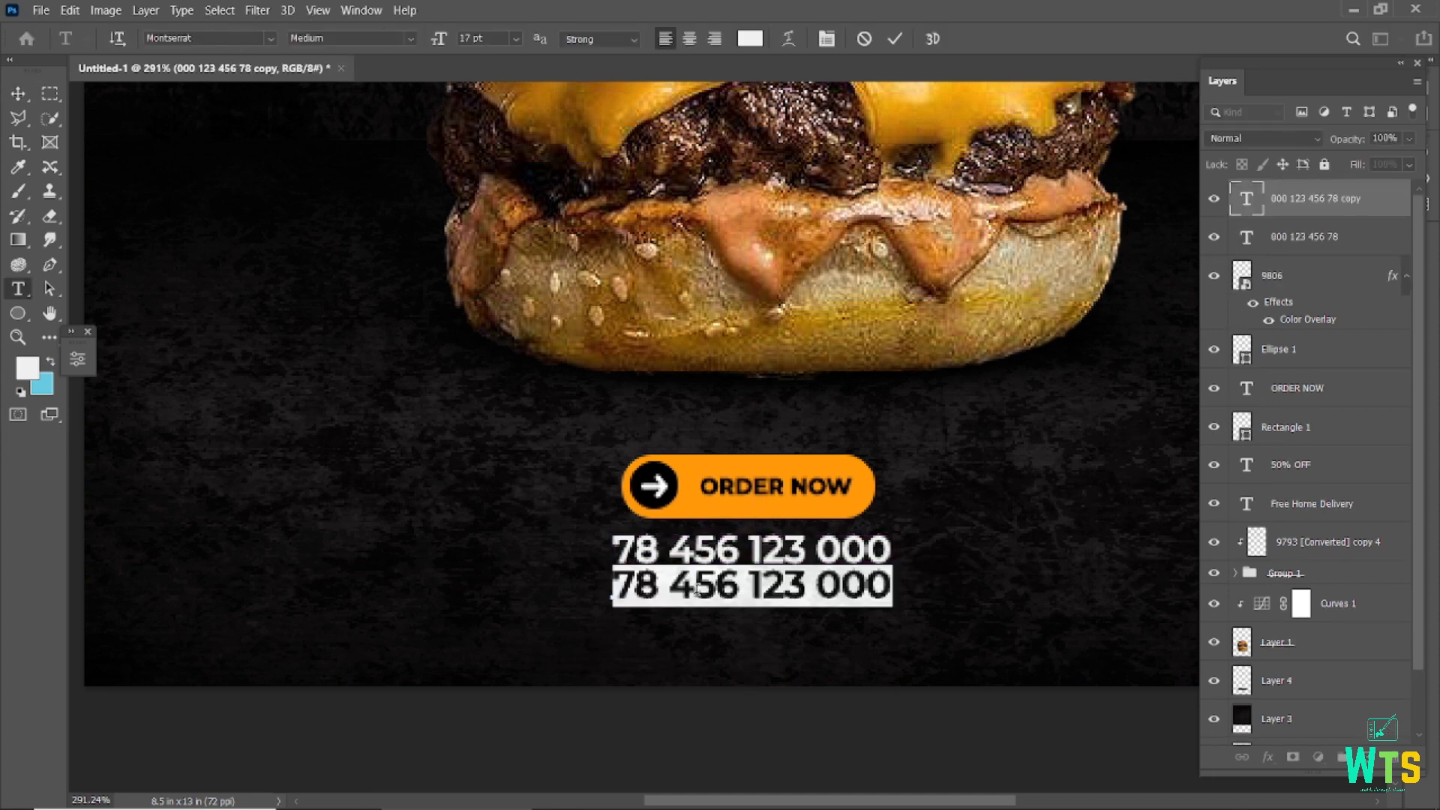
{"action": "type", "text": "ww"}
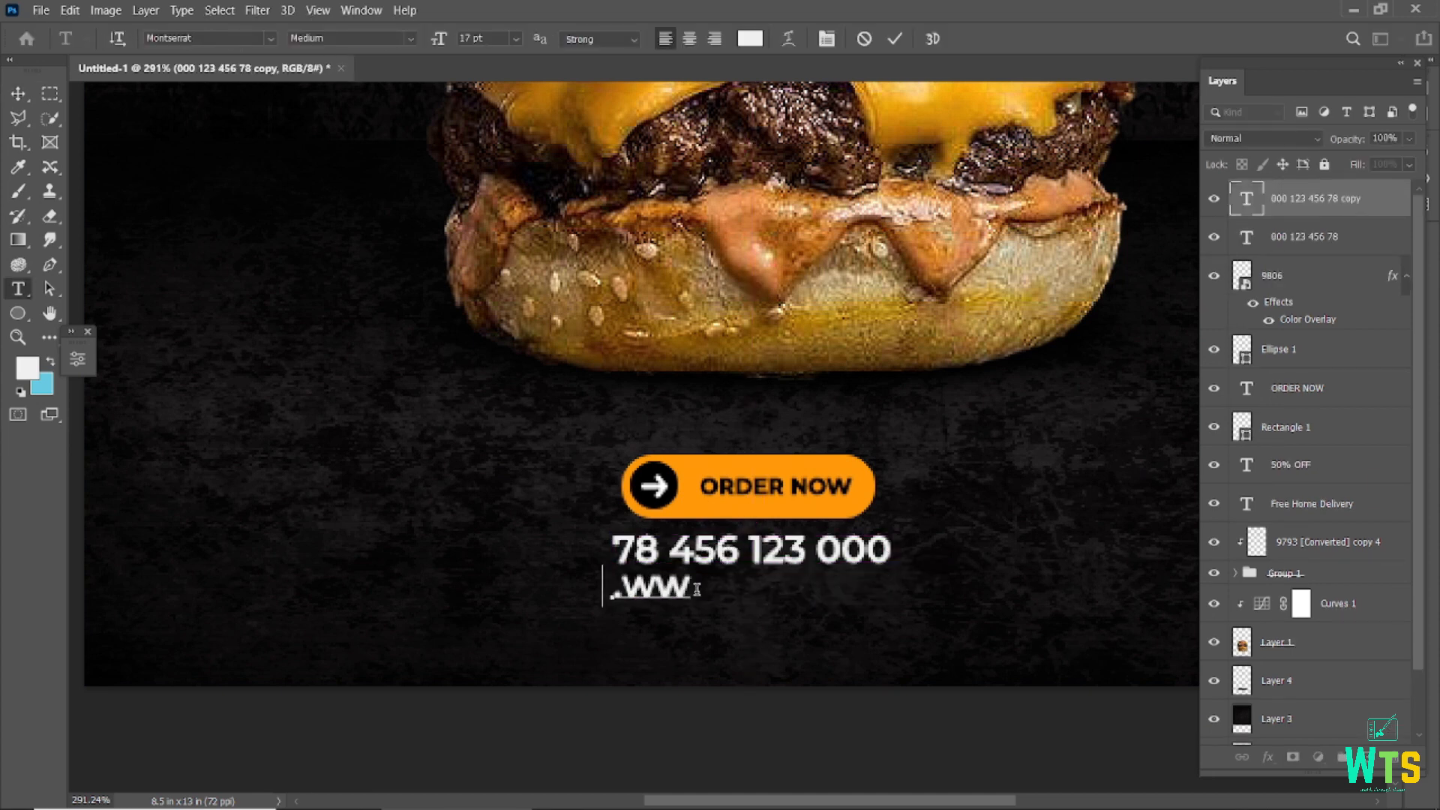
{"action": "type", "text": ".your"}
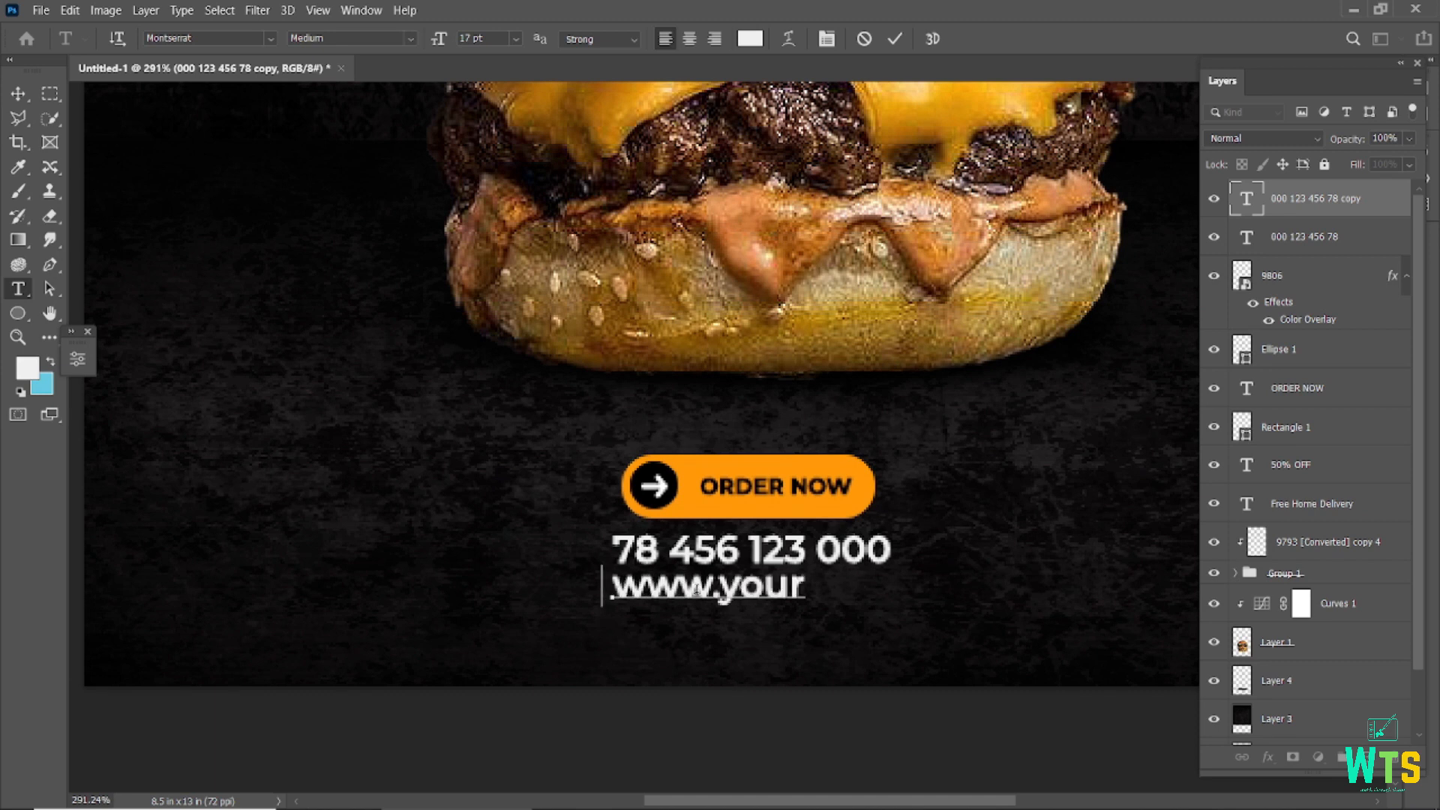
{"action": "type", "text": ".com"}
{"action": "key", "text": "ctrl+Return"}
Reduce the website text to 11 pt and centre it horizontally on the poster beneath the phone number
{"action": "double_click", "coordinate": [850, 585]}
{"action": "left_click_drag", "start_coordinate": [438, 42], "coordinate": [445, 45]}
{"action": "left_click", "coordinate": [894, 39]}
{"action": "key", "text": "v"}
{"action": "scroll", "coordinate": [1319, 614], "scroll_direction": "down", "scroll_amount": 3}
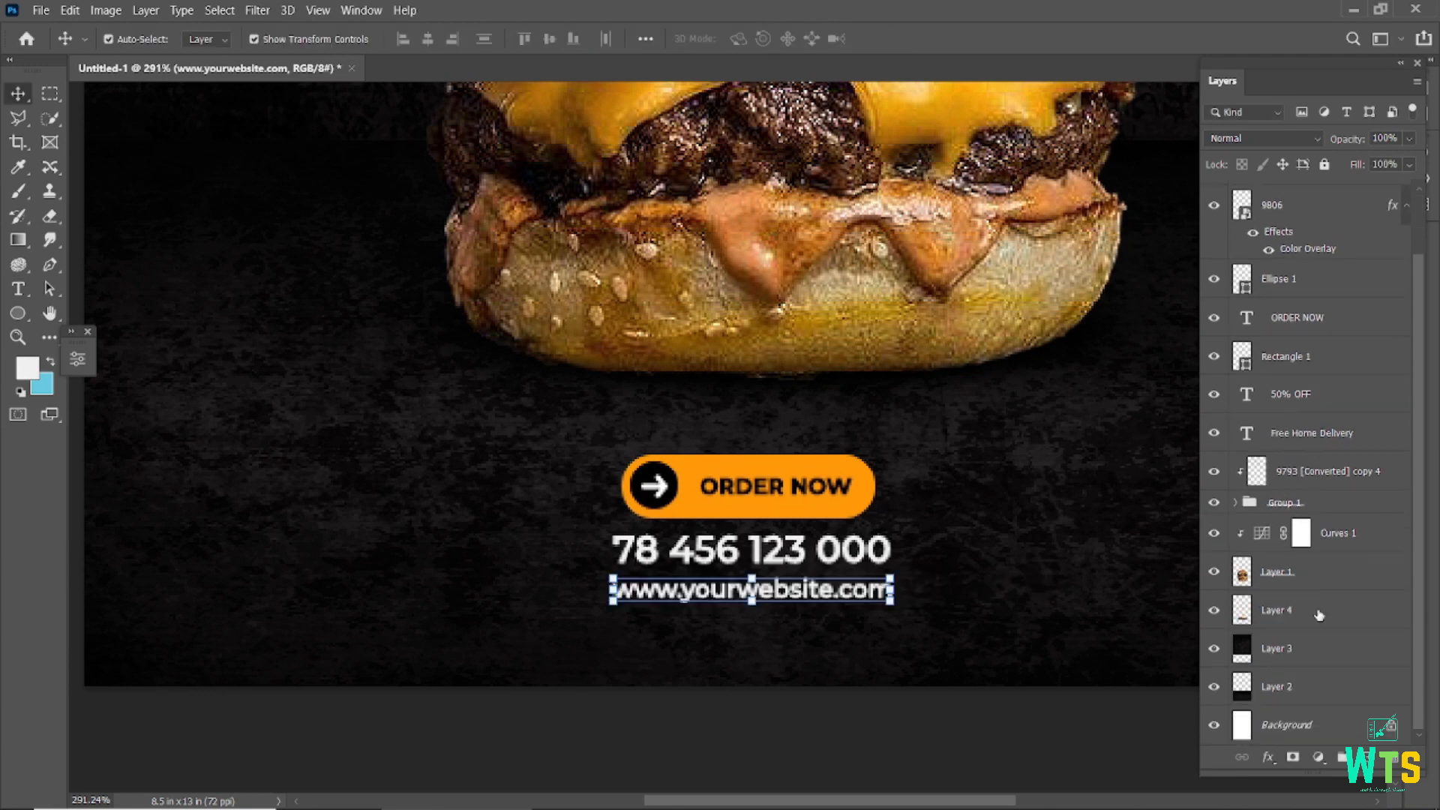
{"action": "left_click", "coordinate": [1293, 725]}
{"action": "left_click", "coordinate": [636, 747]}
{"action": "scroll", "coordinate": [642, 637], "scroll_direction": "down", "scroll_amount": 3}
{"action": "scroll", "coordinate": [658, 641], "scroll_direction": "up", "scroll_amount": 2}
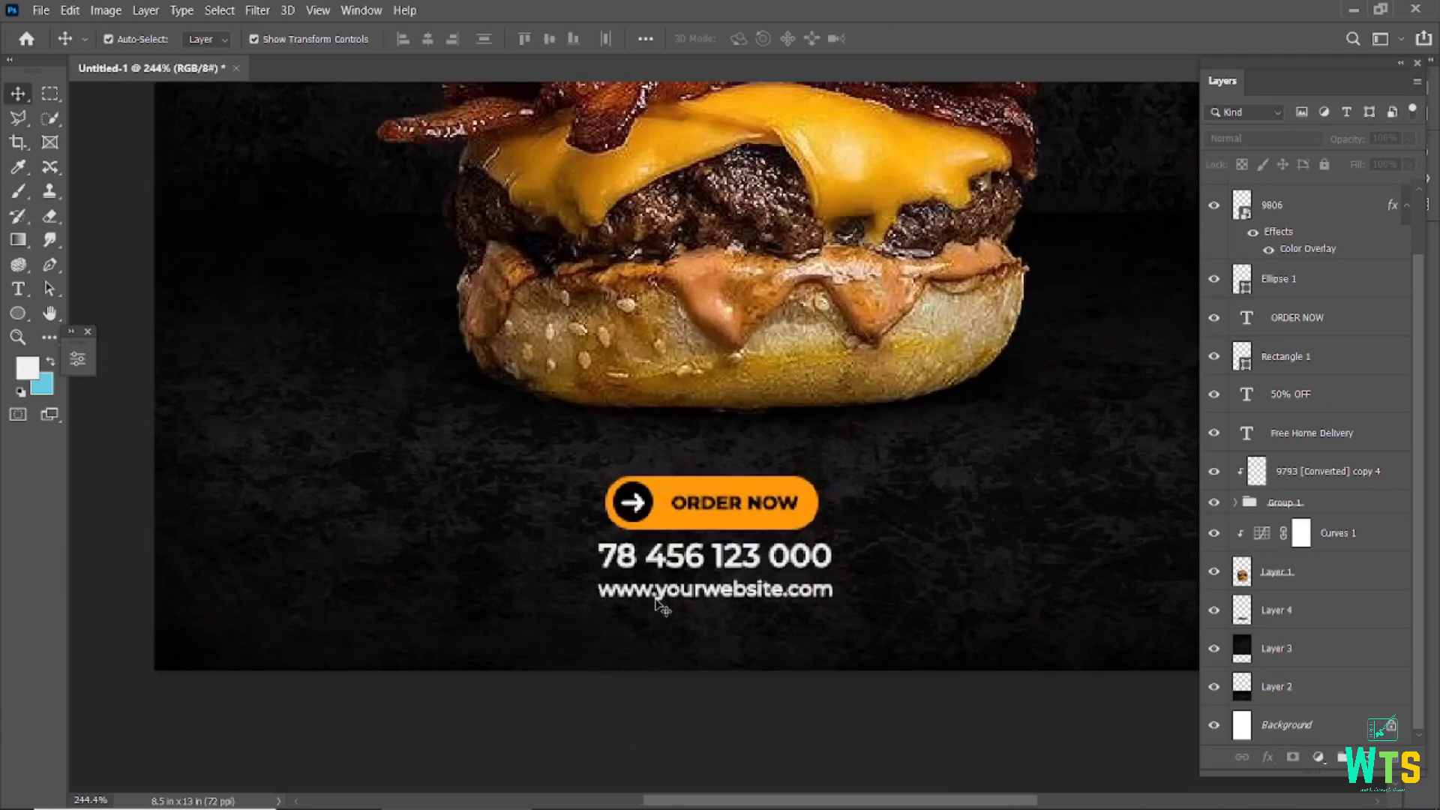
Set the website text's weight to Regular and centre it horizontally on the poster again
{"action": "double_click", "coordinate": [661, 594]}
{"action": "left_click", "coordinate": [411, 38]}
{"action": "left_click", "coordinate": [398, 147]}
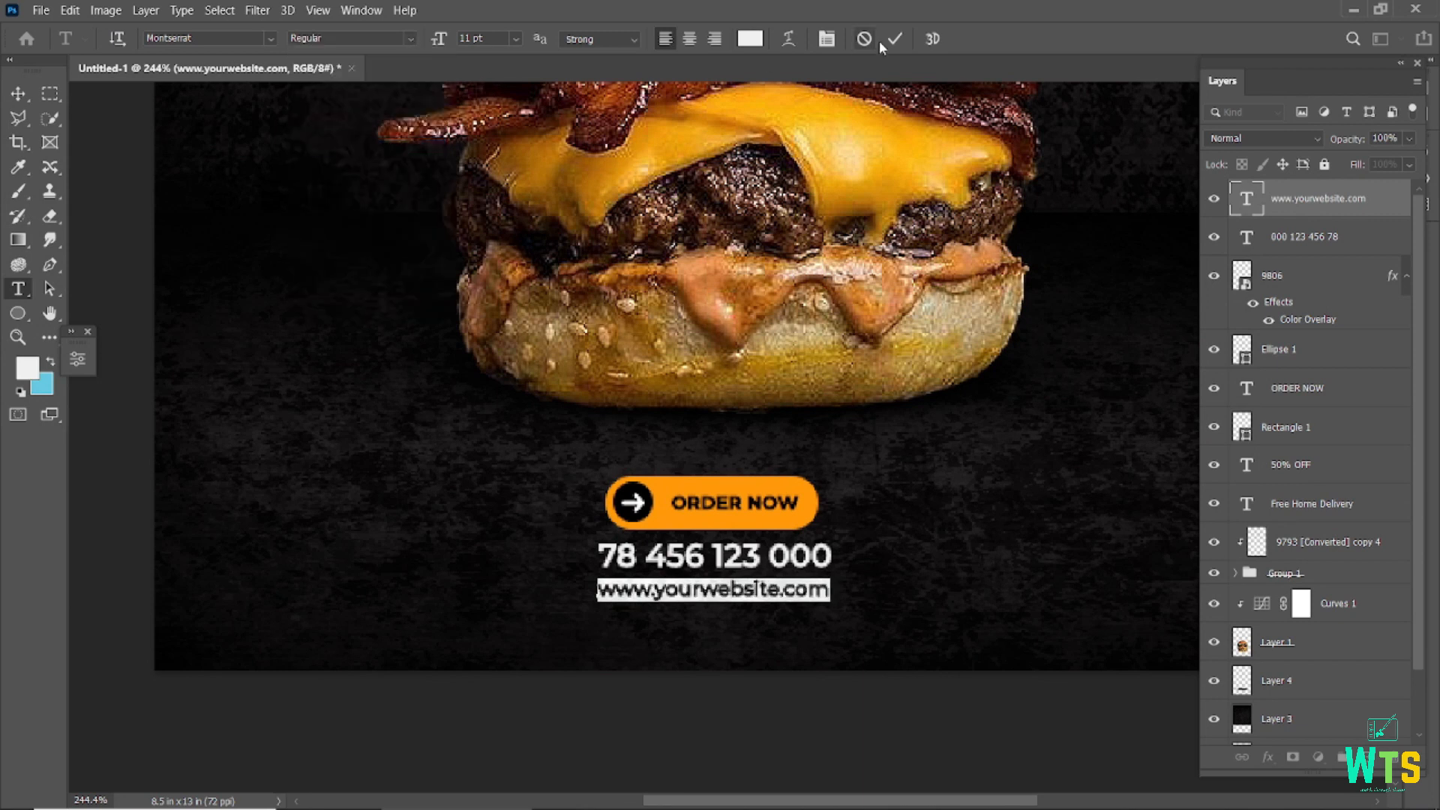
{"action": "left_click", "coordinate": [894, 39]}
{"action": "key", "text": "v"}
{"action": "left_click", "coordinate": [946, 484]}
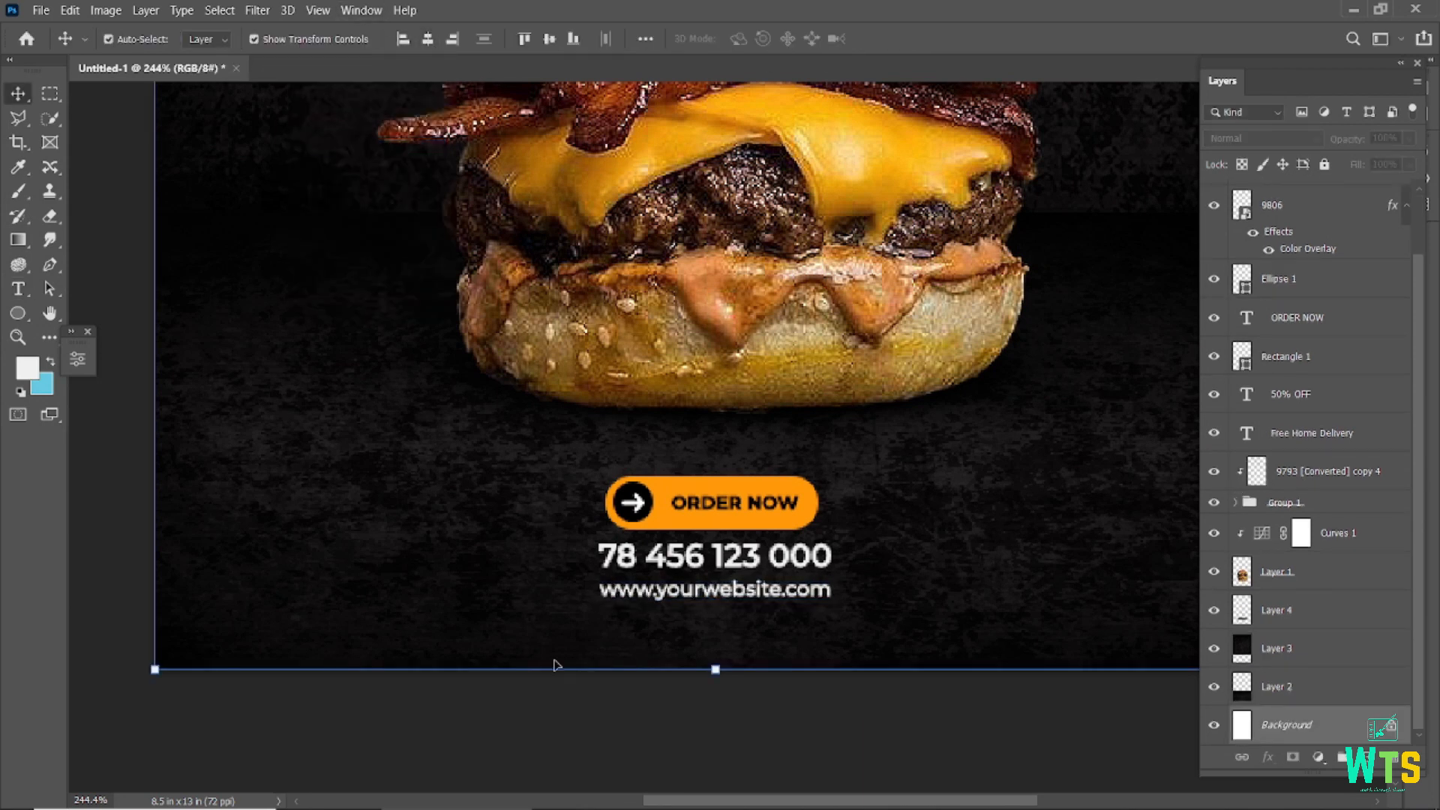
{"action": "key", "text": "ctrl+0"}
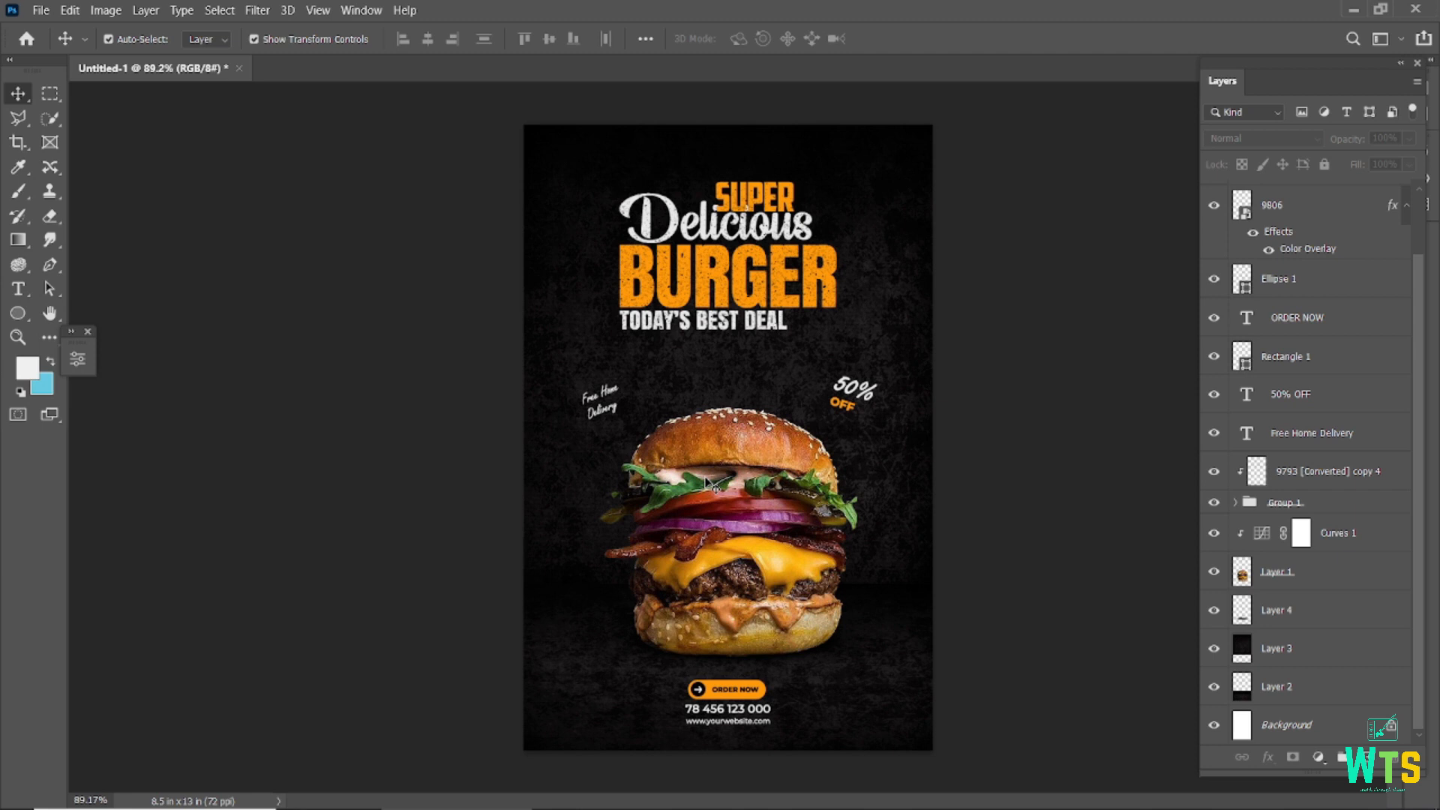
Apply a white Color Overlay to the placed 282_Arrow_Set arrow
{"action": "scroll", "coordinate": [640, 451], "scroll_direction": "up", "scroll_amount": 3}
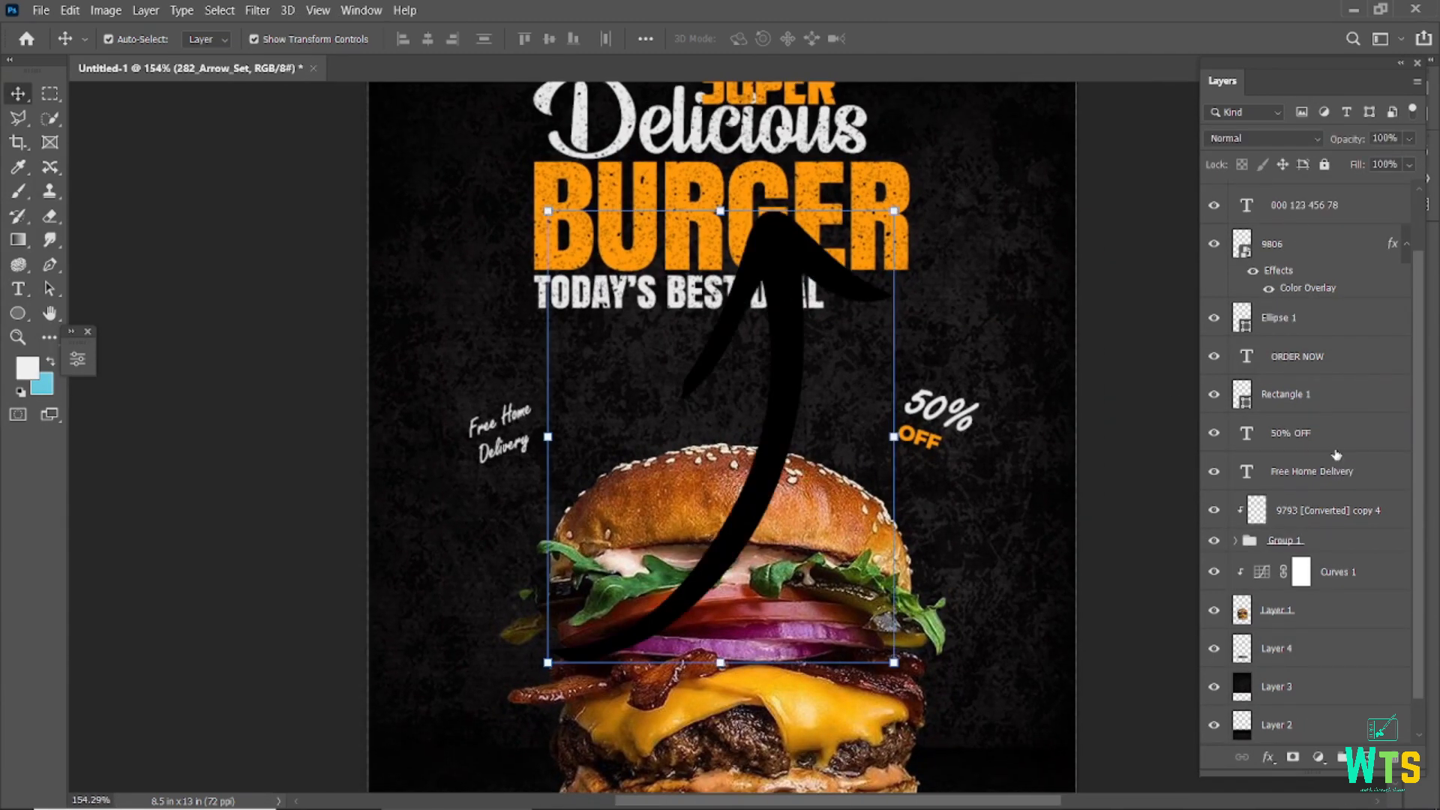
{"action": "scroll", "coordinate": [1350, 225], "scroll_direction": "up", "scroll_amount": 2}
{"action": "left_click", "coordinate": [1268, 758]}
{"action": "left_click", "coordinate": [1305, 679]}
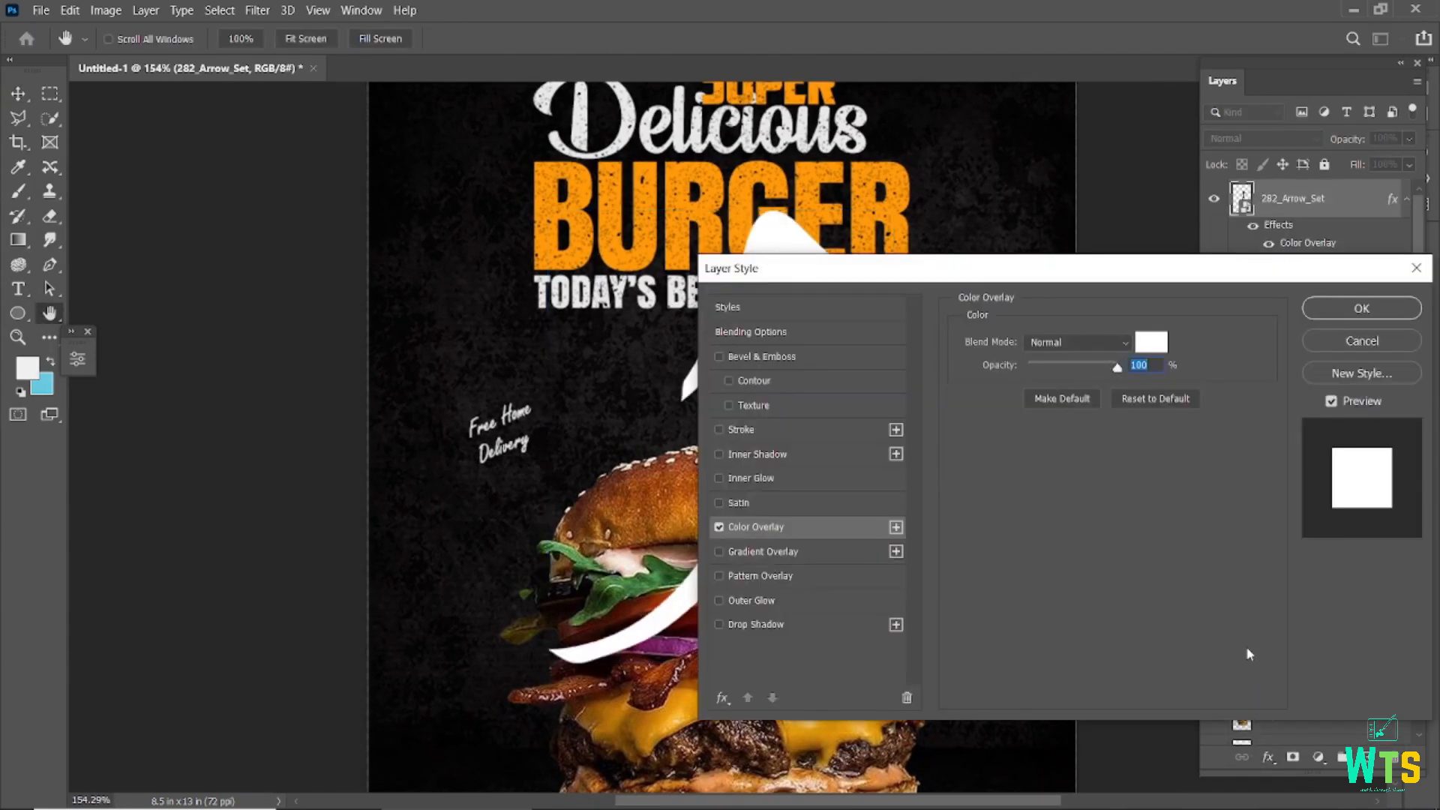
{"action": "key", "text": "Return"}
Scale the curved arrow down to about 15% and rotate it to point down at the top bun
{"action": "left_click_drag", "start_coordinate": [914, 209], "coordinate": [693, 525]}
{"action": "left_click_drag", "start_coordinate": [829, 174], "coordinate": [738, 398]}
{"action": "left_click", "coordinate": [893, 39]}
{"action": "scroll", "coordinate": [609, 480], "scroll_direction": "up", "scroll_amount": 2}
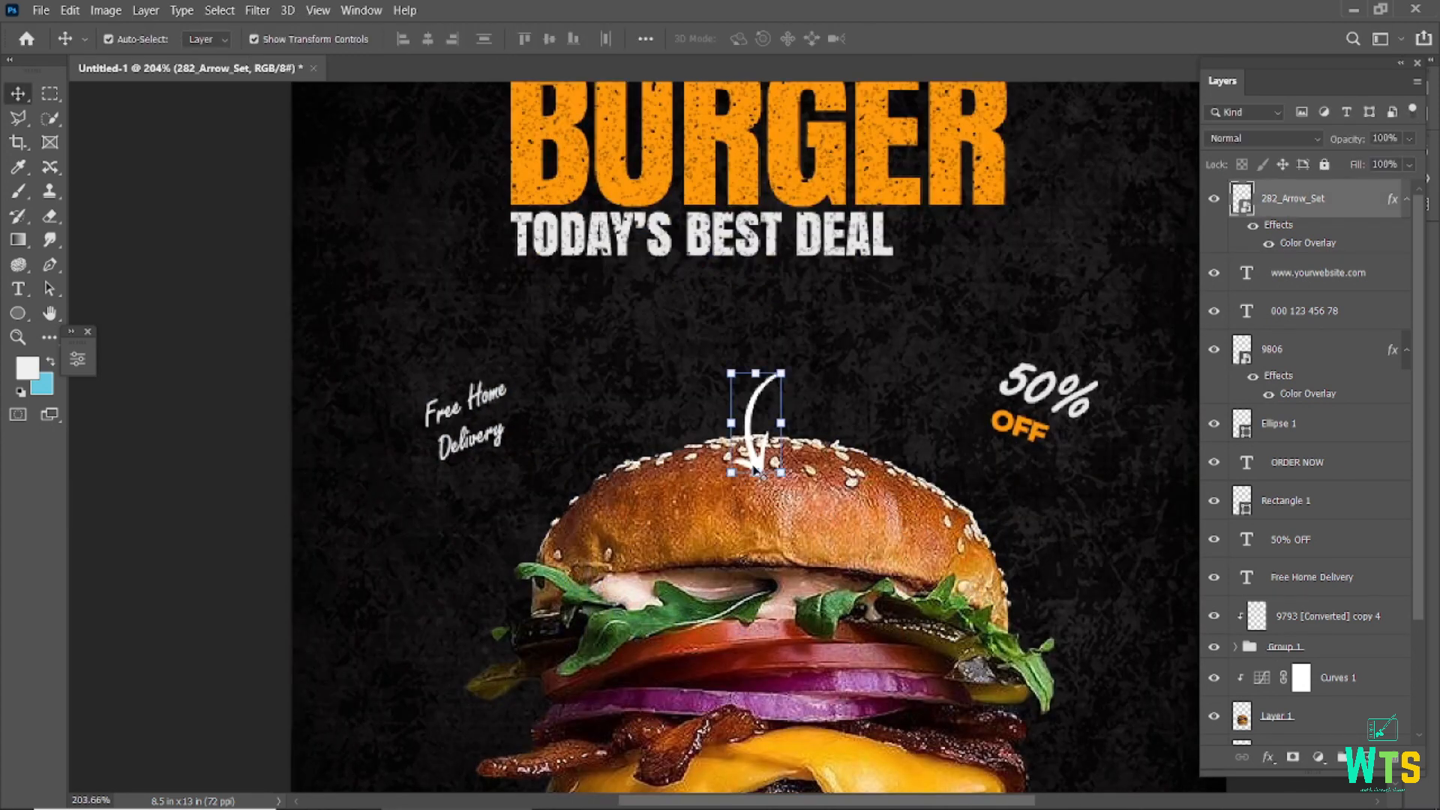
Move the arrow below the Free Home Delivery text and rotate it to point towards the bun's left edge
{"action": "left_click_drag", "start_coordinate": [757, 463], "coordinate": [486, 545]}
{"action": "key", "text": "ctrl+t"}
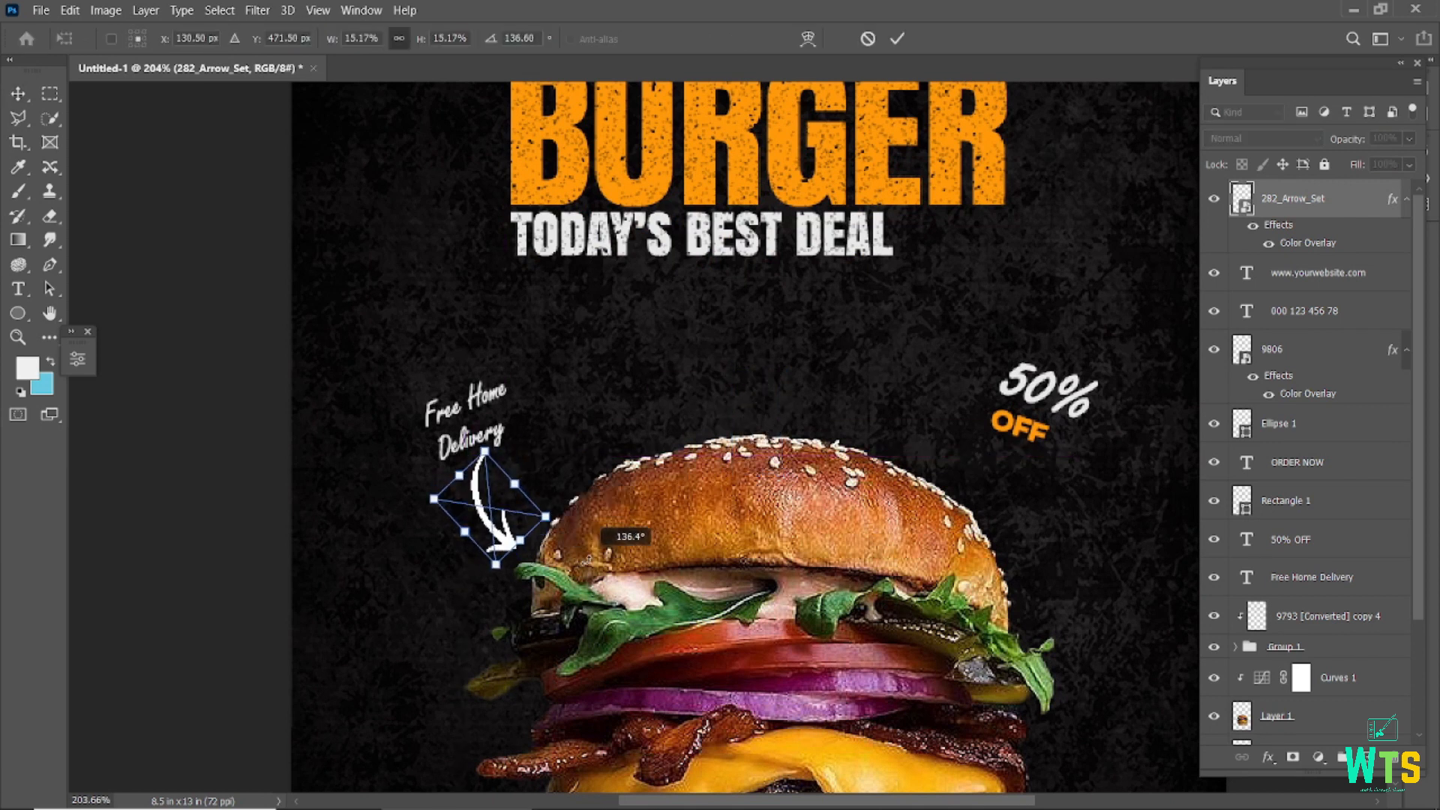
{"action": "left_click", "coordinate": [897, 39]}
{"action": "scroll", "coordinate": [714, 392], "scroll_direction": "down", "scroll_amount": 2}
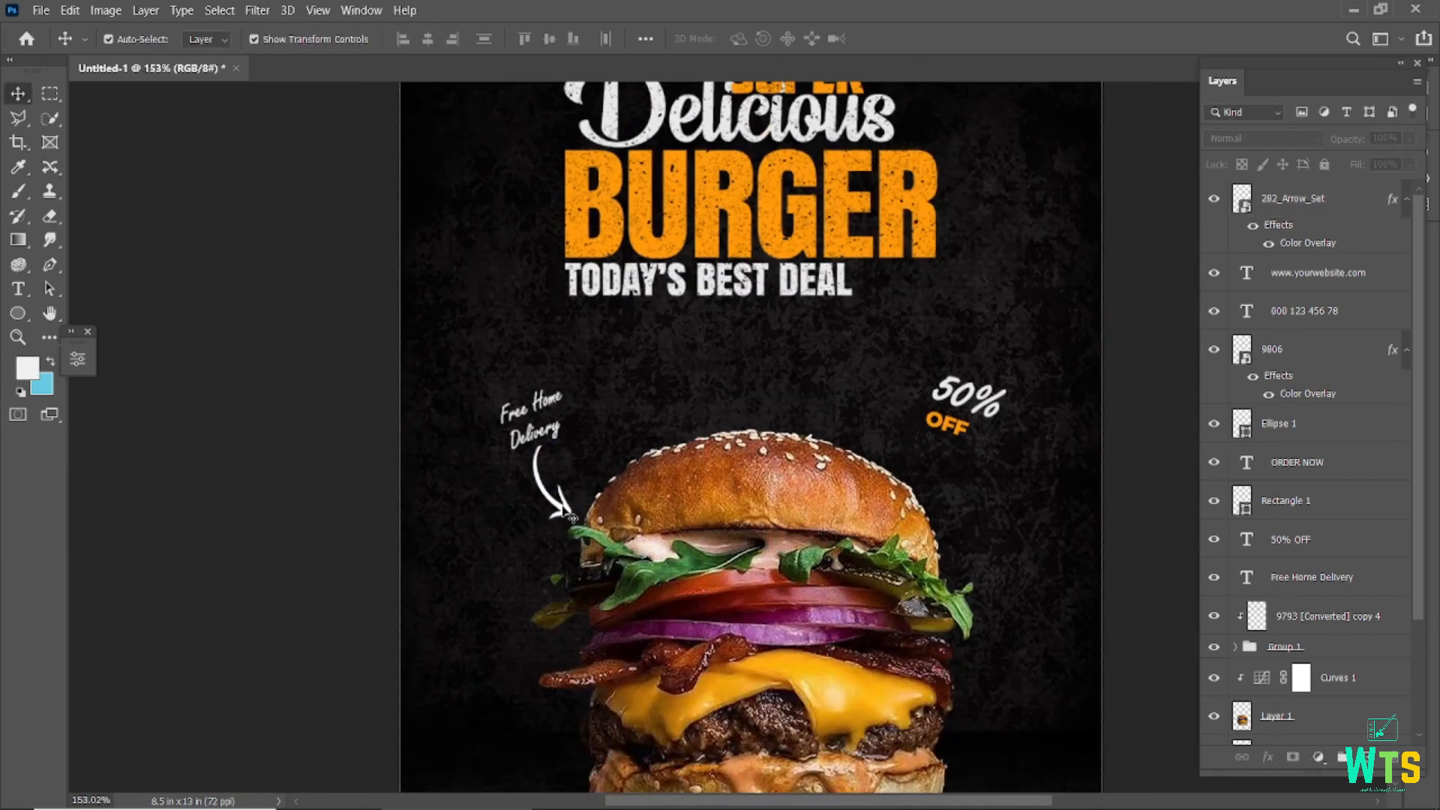
Scale the arrow under Free Home Delivery down slightly to about 13%
{"action": "key", "text": "ctrl+t"}
{"action": "left_click_drag", "start_coordinate": [541, 443], "coordinate": [544, 445]}
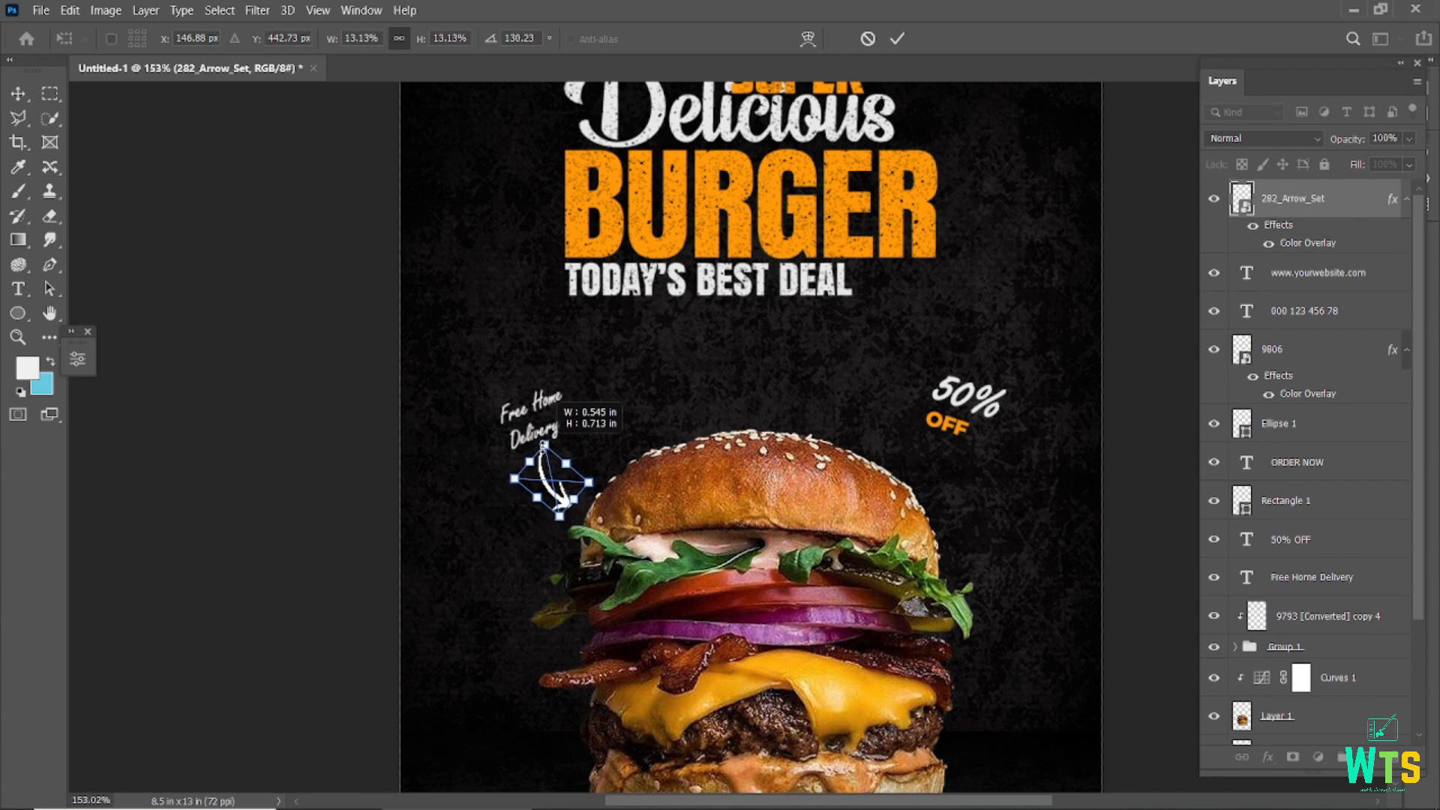
{"action": "left_click", "coordinate": [897, 39]}
Duplicate the arrow below the 50% OFF text, flip the copy horizontally and position it pointing at the bun's right edge
{"action": "left_click_drag", "start_coordinate": [568, 501], "coordinate": [896, 470]}
{"action": "key", "text": "ctrl+t"}
{"action": "right_click", "coordinate": [916, 475]}
{"action": "left_click", "coordinate": [973, 760]}
{"action": "left_click", "coordinate": [897, 39]}
{"action": "left_click", "coordinate": [933, 481]}
{"action": "left_click", "coordinate": [931, 491]}
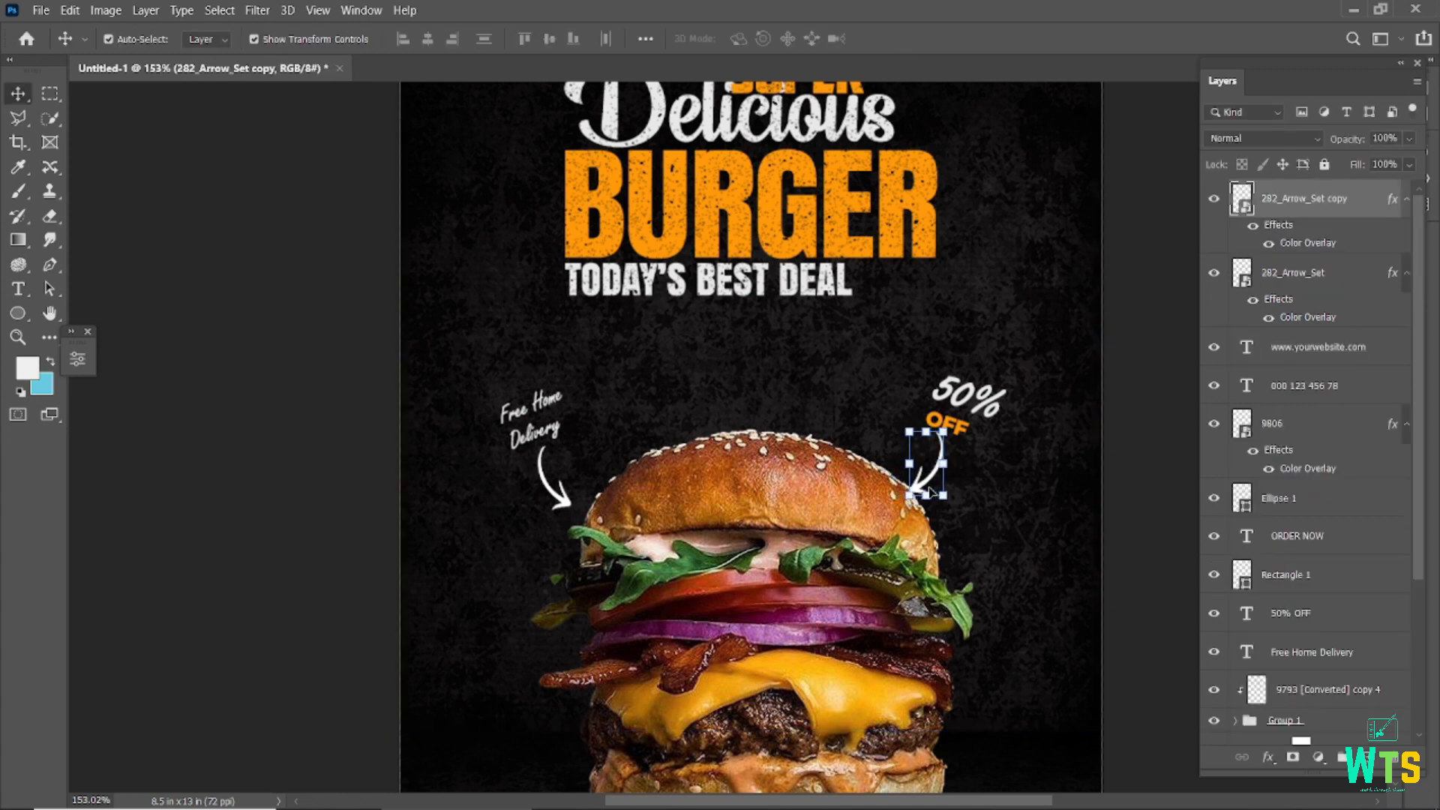
{"action": "left_click", "coordinate": [1157, 418]}
{"action": "key", "text": "ctrl+0"}
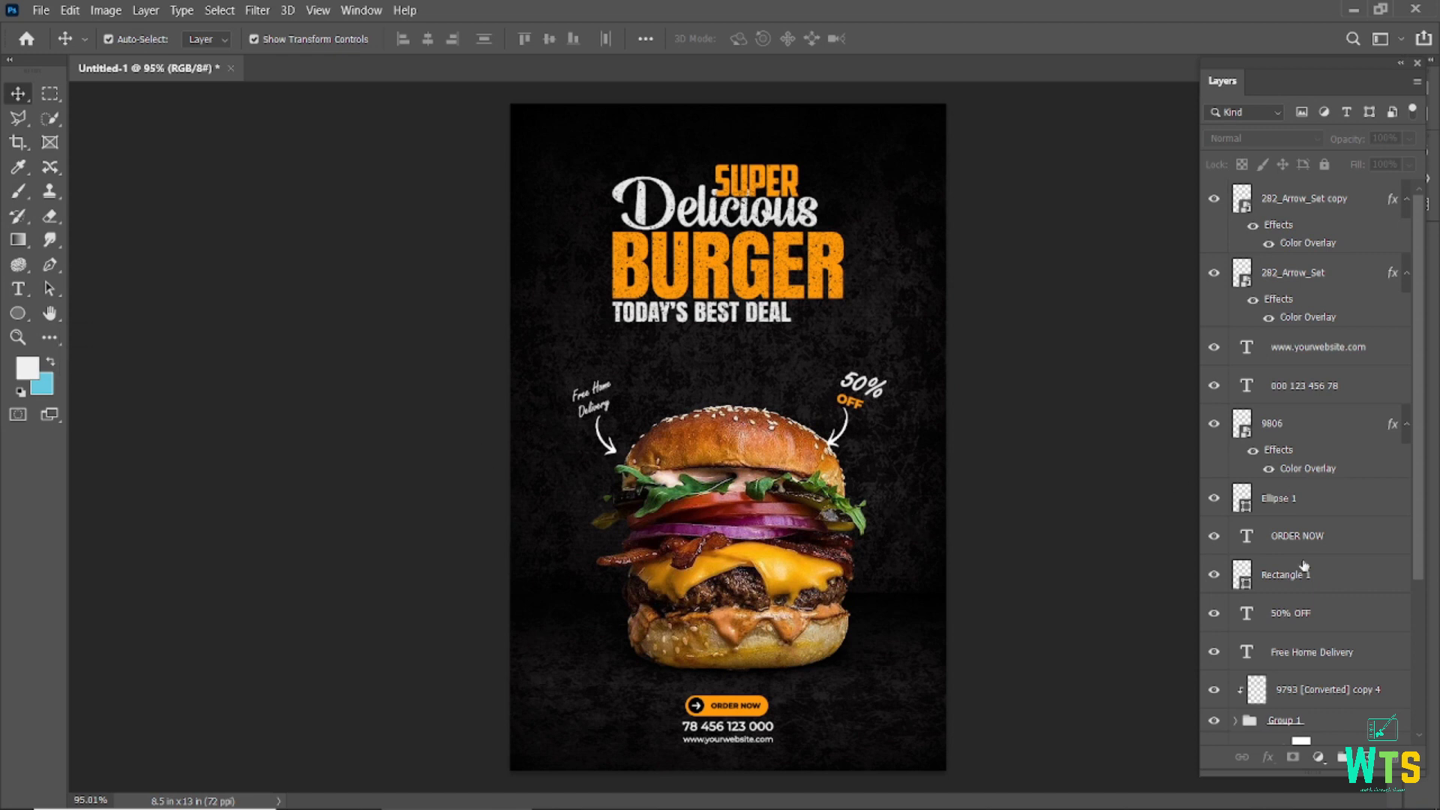
Unlock the Background layer and group all of the poster's layers together
{"action": "scroll", "coordinate": [1304, 567], "scroll_direction": "down", "scroll_amount": 3}
{"action": "left_click", "coordinate": [1357, 722]}
{"action": "left_click", "coordinate": [1306, 204], "text": "shift"}
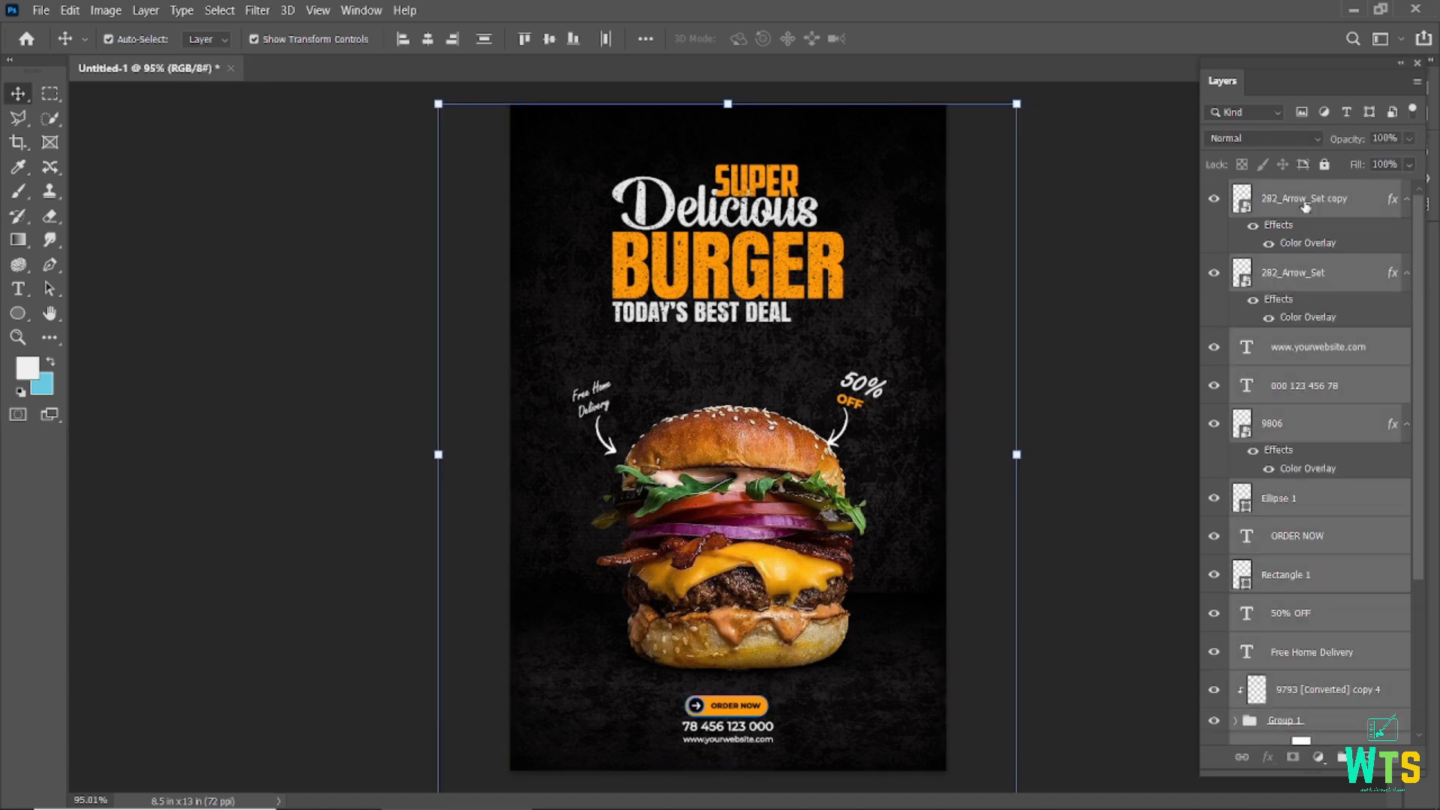
{"action": "left_click", "coordinate": [1306, 204]}
{"action": "scroll", "coordinate": [1306, 525], "scroll_direction": "down", "scroll_amount": 5}
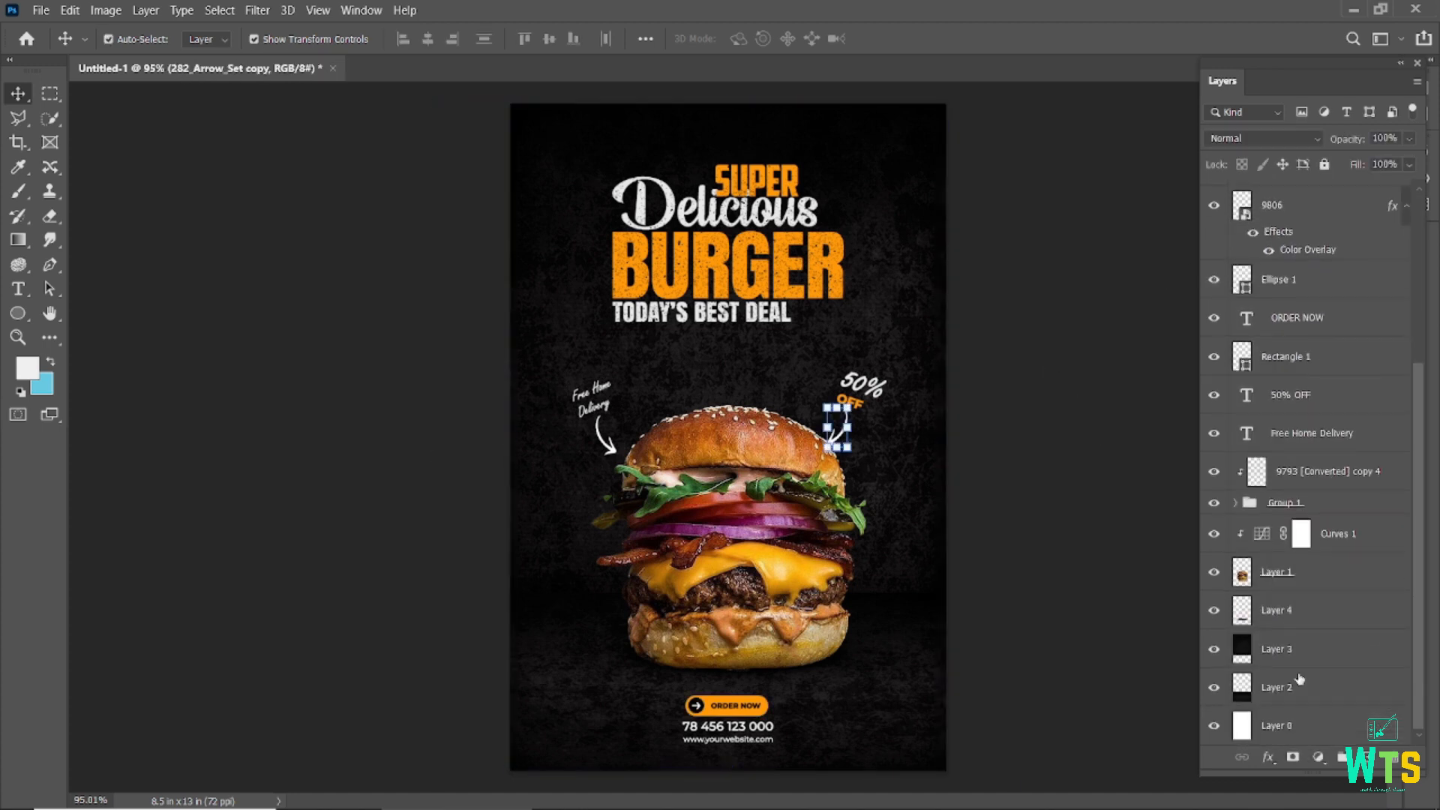
{"action": "left_click", "coordinate": [1298, 720], "text": "shift"}
{"action": "key", "text": "ctrl+g"}
Stamp the visible layers into a new layer and set its Camera Raw Exposure to -0.20, Contrast +7, Highlights +10 and Shadows -7
{"action": "key", "text": "ctrl+alt+shift+e"}
{"action": "left_click", "coordinate": [257, 10]}
{"action": "left_click", "coordinate": [275, 124]}
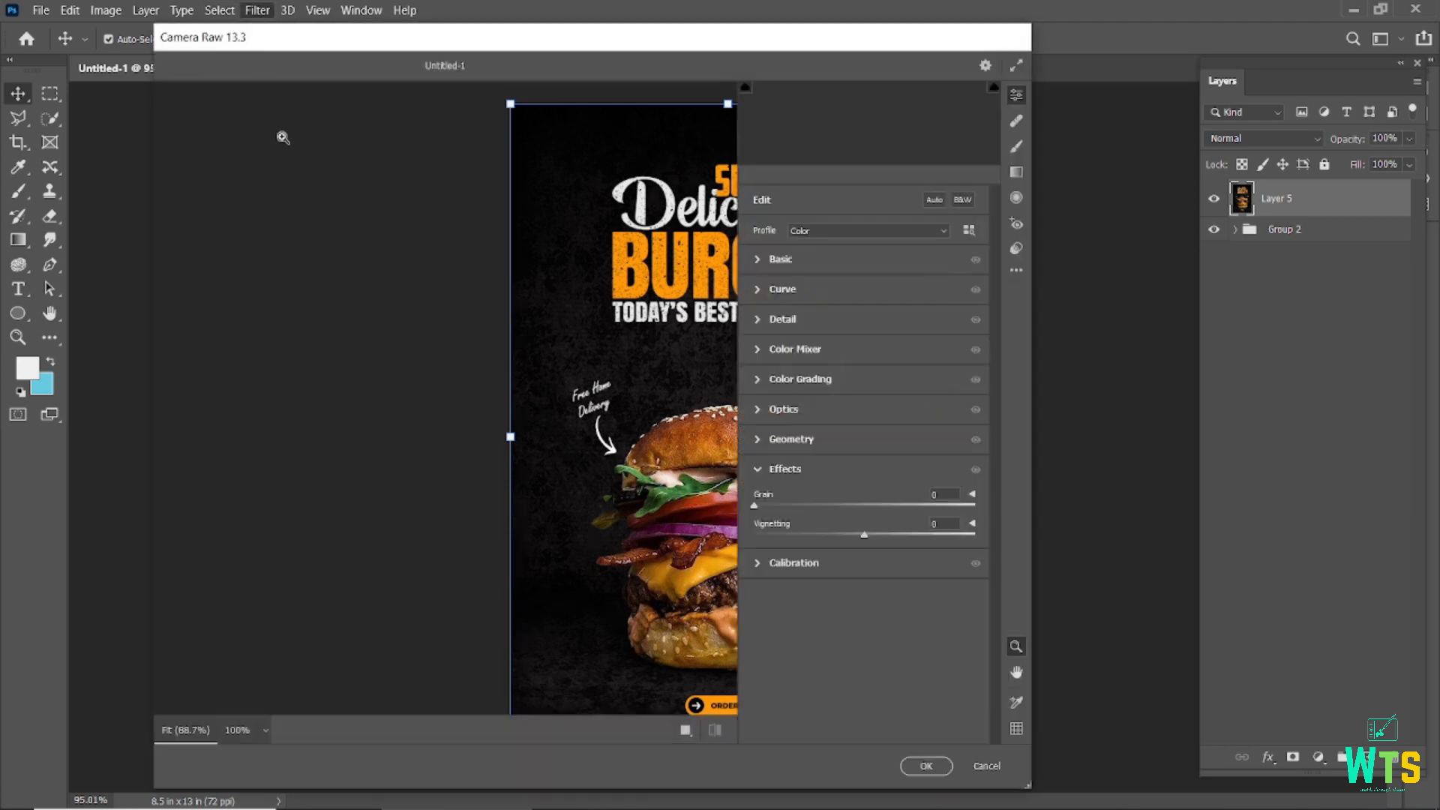
{"action": "left_click", "coordinate": [758, 259]}
{"action": "left_click_drag", "start_coordinate": [864, 381], "coordinate": [829, 463]}
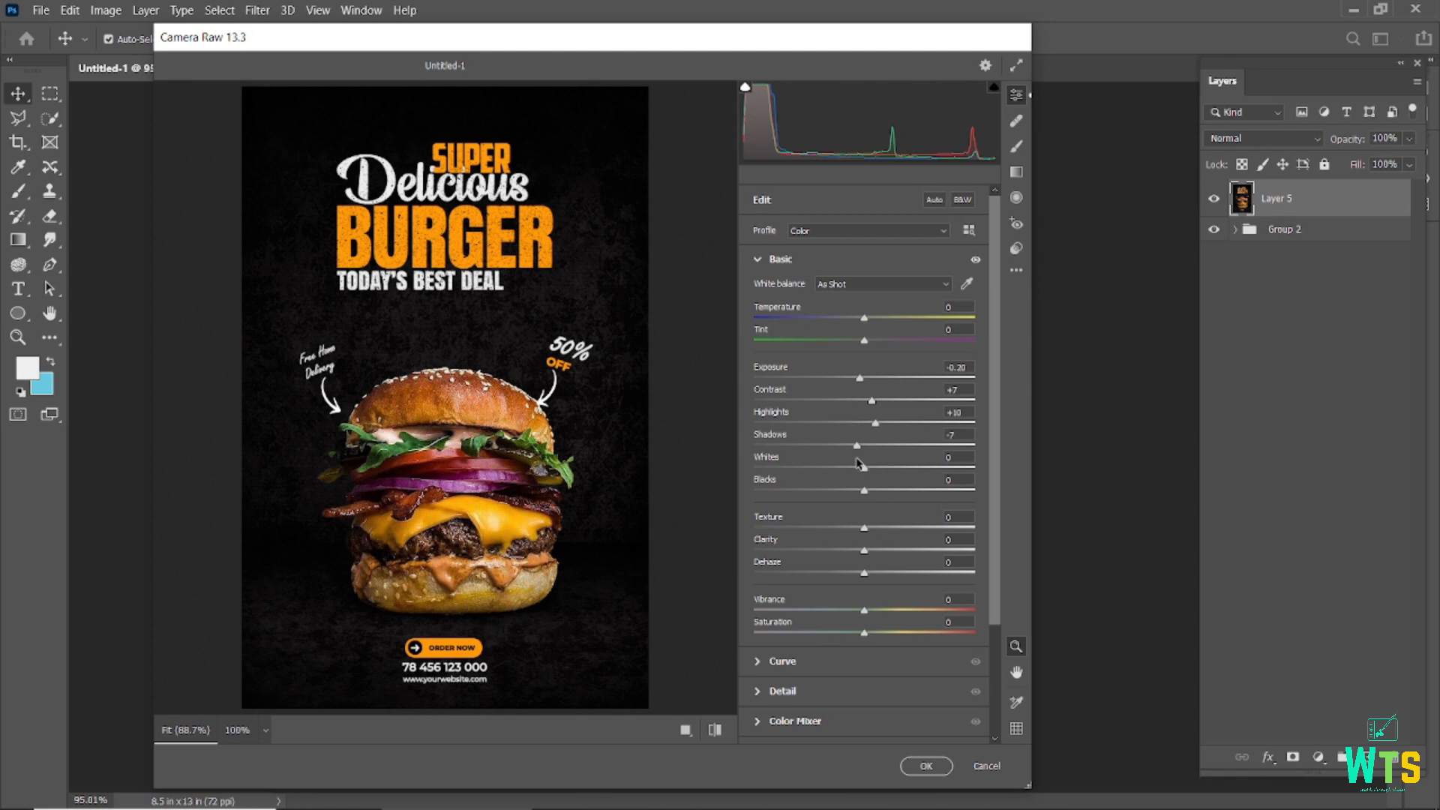
Set Camera Raw Shadows to about -2 and Texture and Clarity to +10, and apply the filter to the merged layer
{"action": "left_click", "coordinate": [725, 528]}
{"action": "mouse_move", "coordinate": [864, 550]}
{"action": "left_mouse_down"}
{"action": "mouse_move", "coordinate": [883, 551]}
{"action": "mouse_move", "coordinate": [877, 530]}
{"action": "left_mouse_up"}
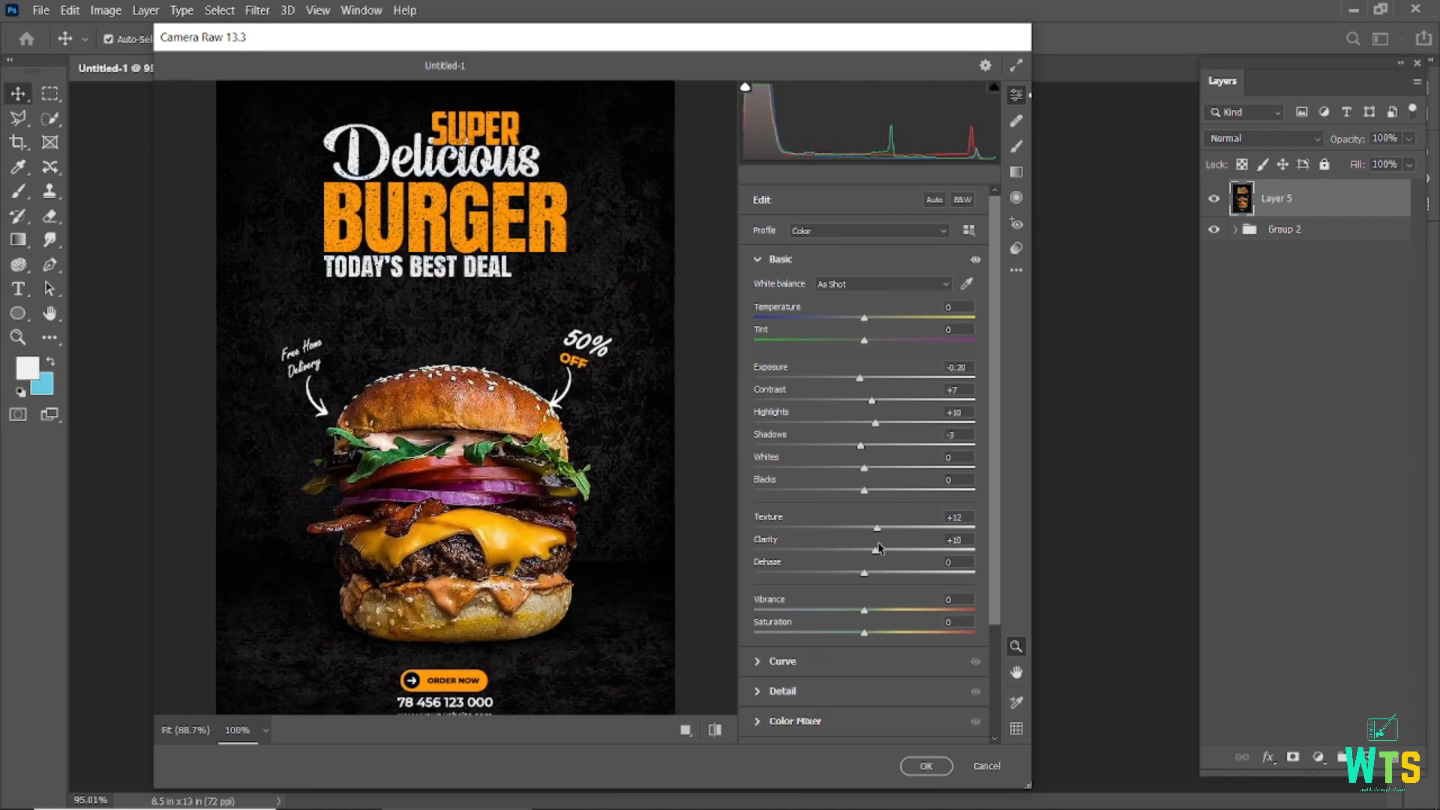
{"action": "left_click", "coordinate": [718, 587], "text": "alt"}
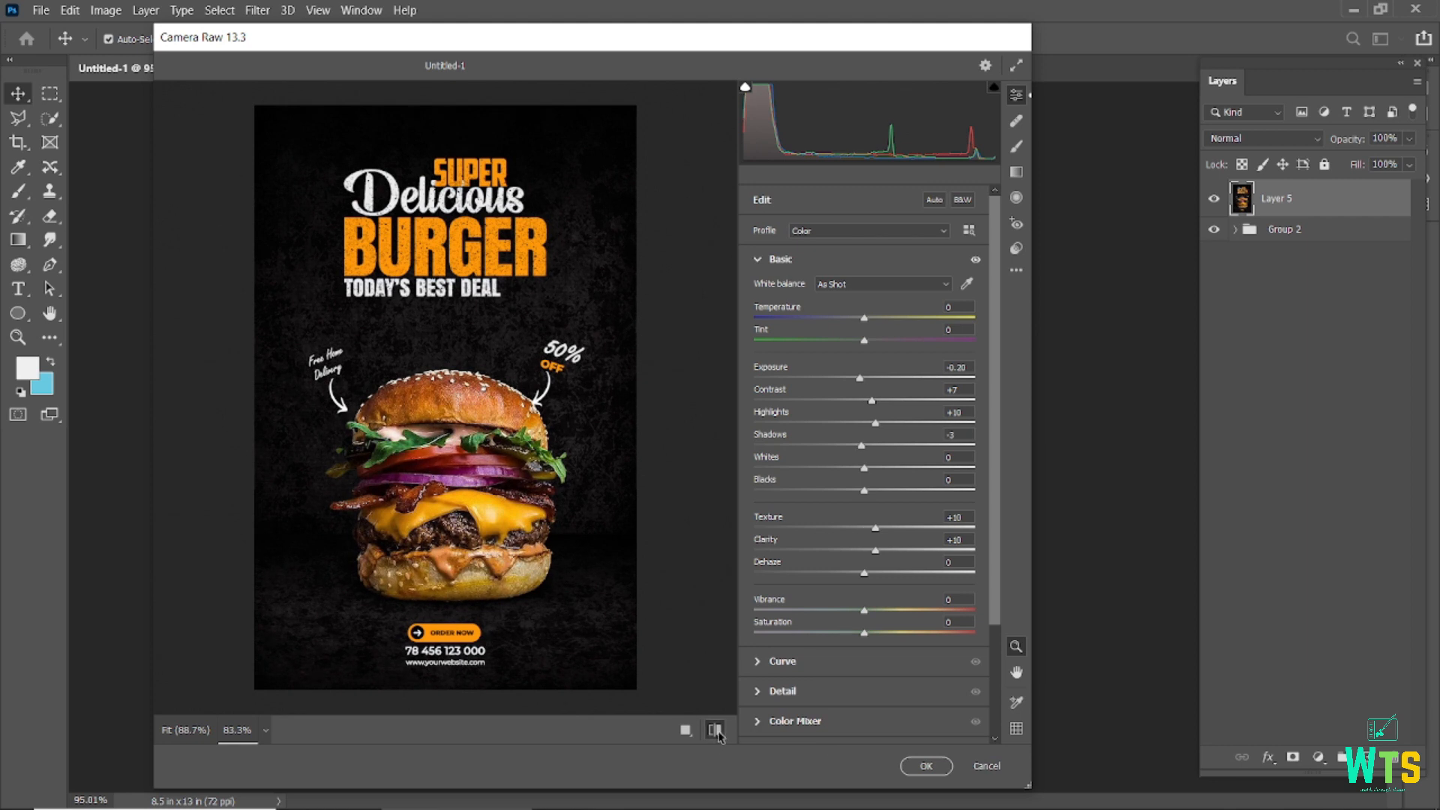
{"action": "key", "text": "Return"}
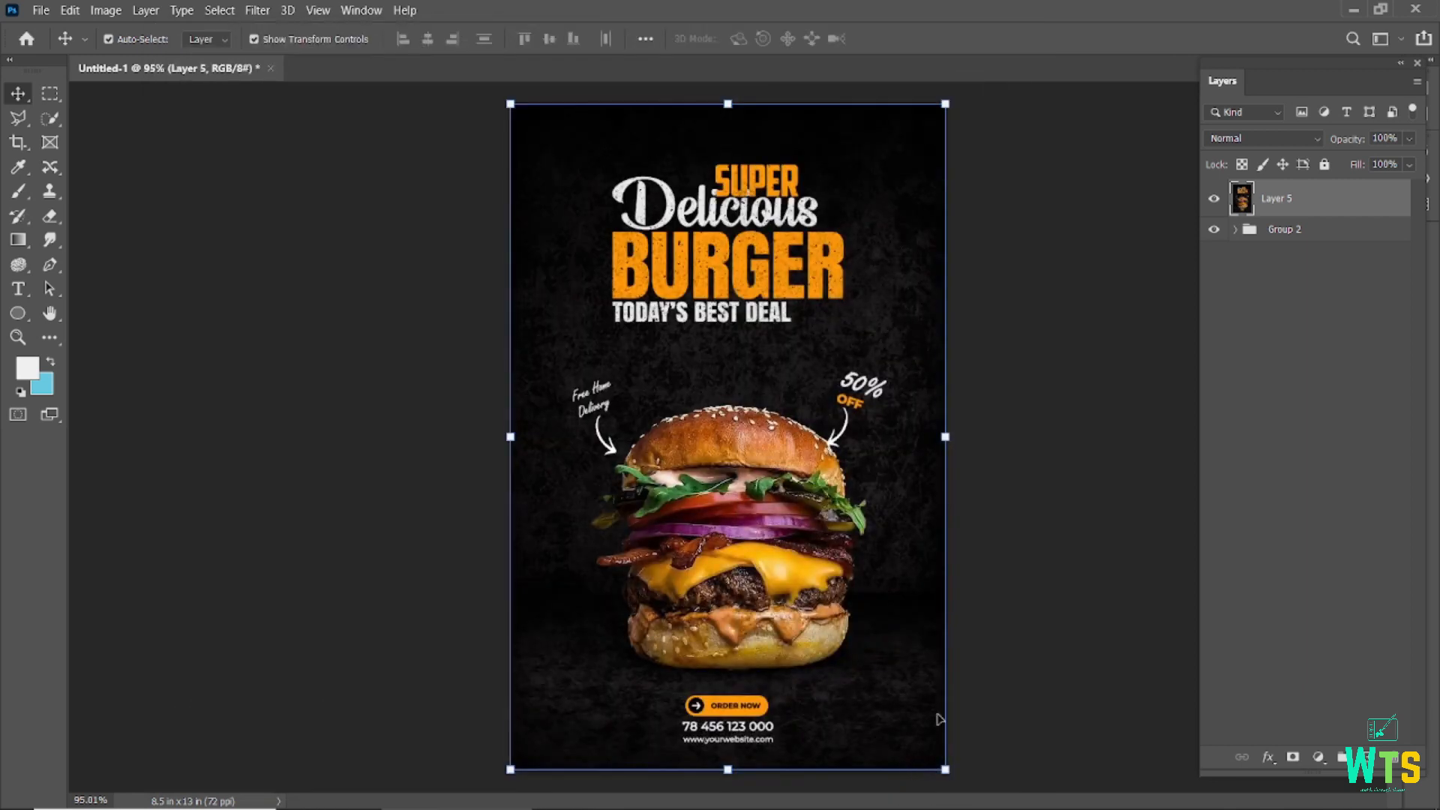
{"action": "scroll", "coordinate": [699, 426], "scroll_direction": "up", "scroll_amount": 2}
{"action": "scroll", "coordinate": [699, 426], "scroll_direction": "down", "scroll_amount": 2}
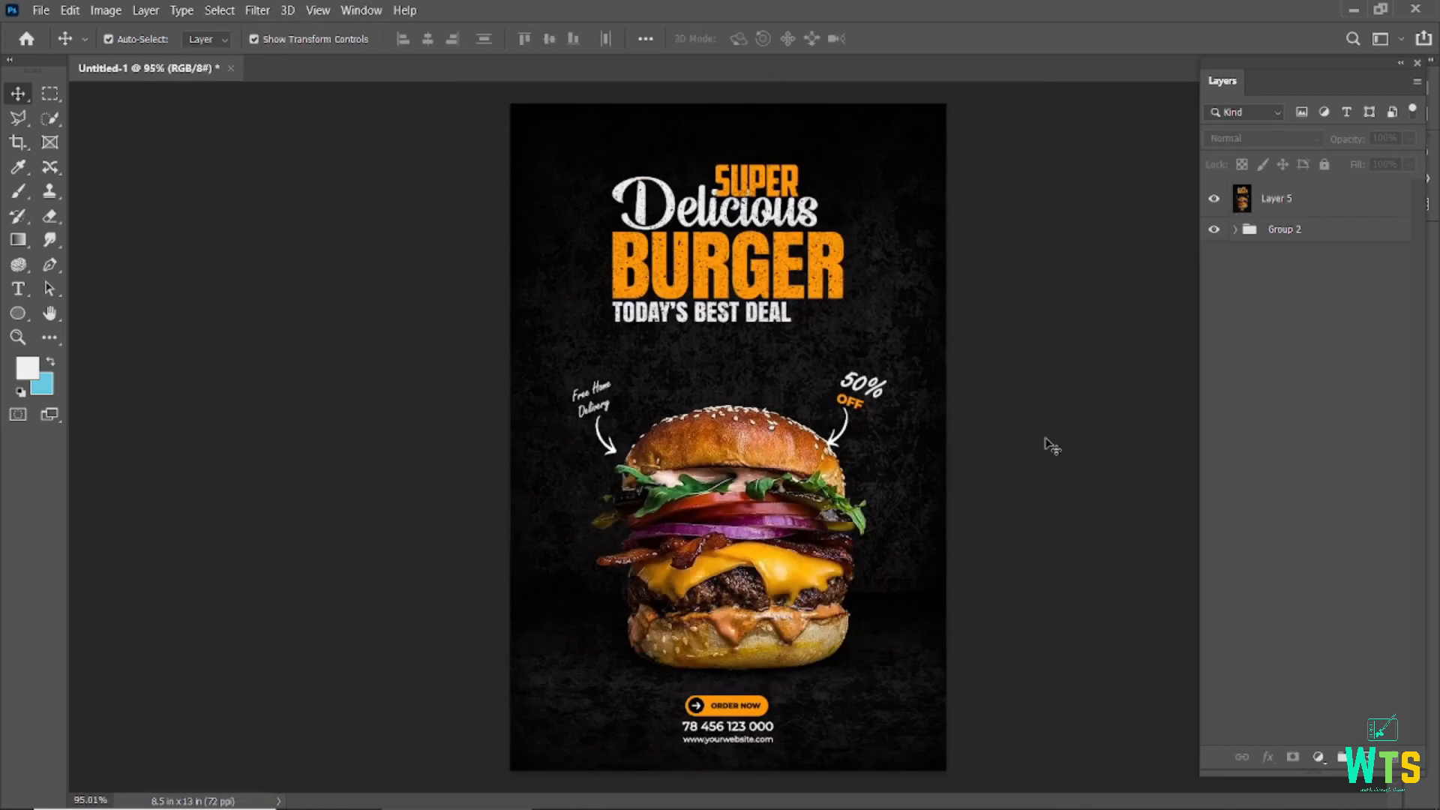